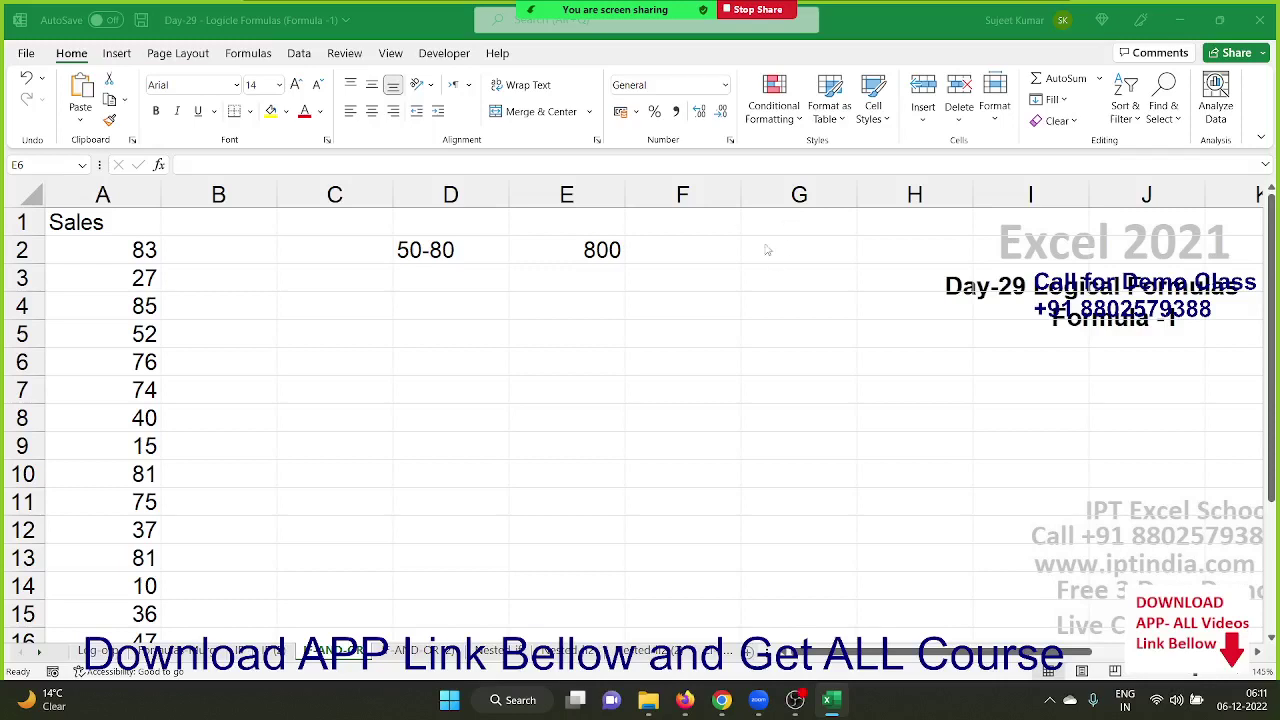
Check the meeting participants list, dismiss the recording notice and return to the worksheet
{"action": "mouse_move", "coordinate": [620, 8]}
{"action": "left_click", "coordinate": [527, 24]}
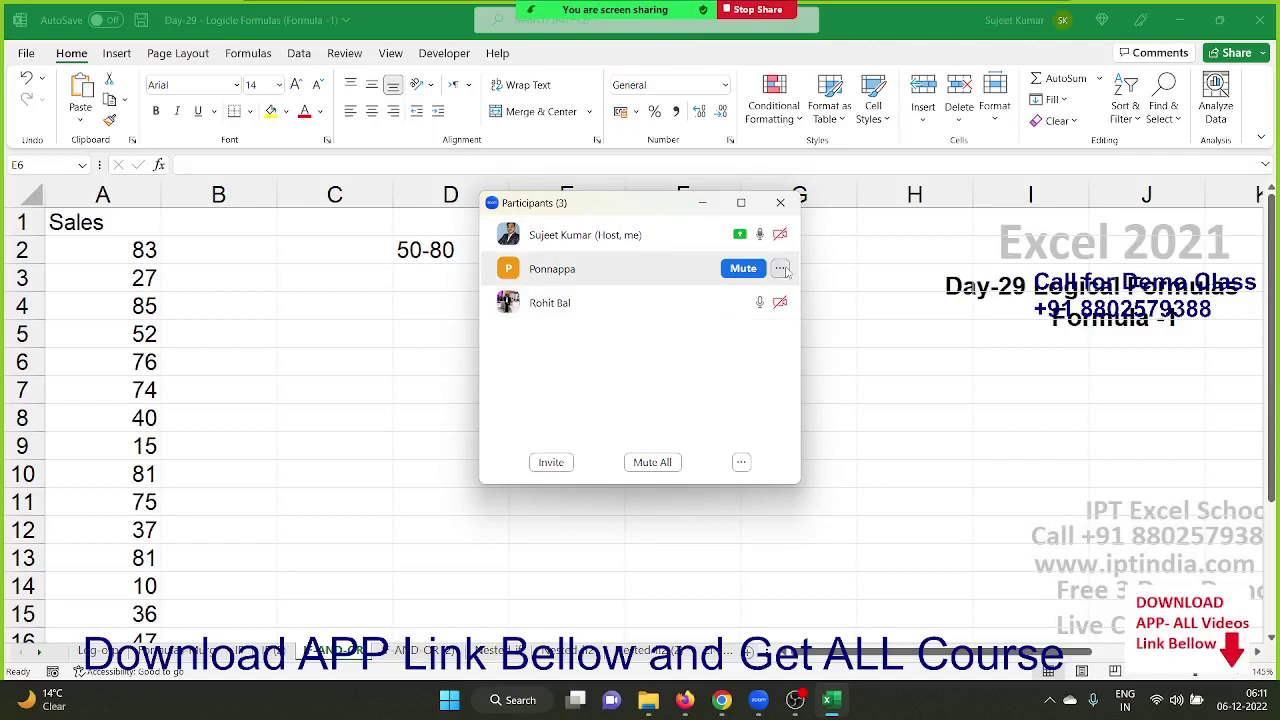
{"action": "left_click", "coordinate": [779, 268]}
{"action": "left_click", "coordinate": [706, 345]}
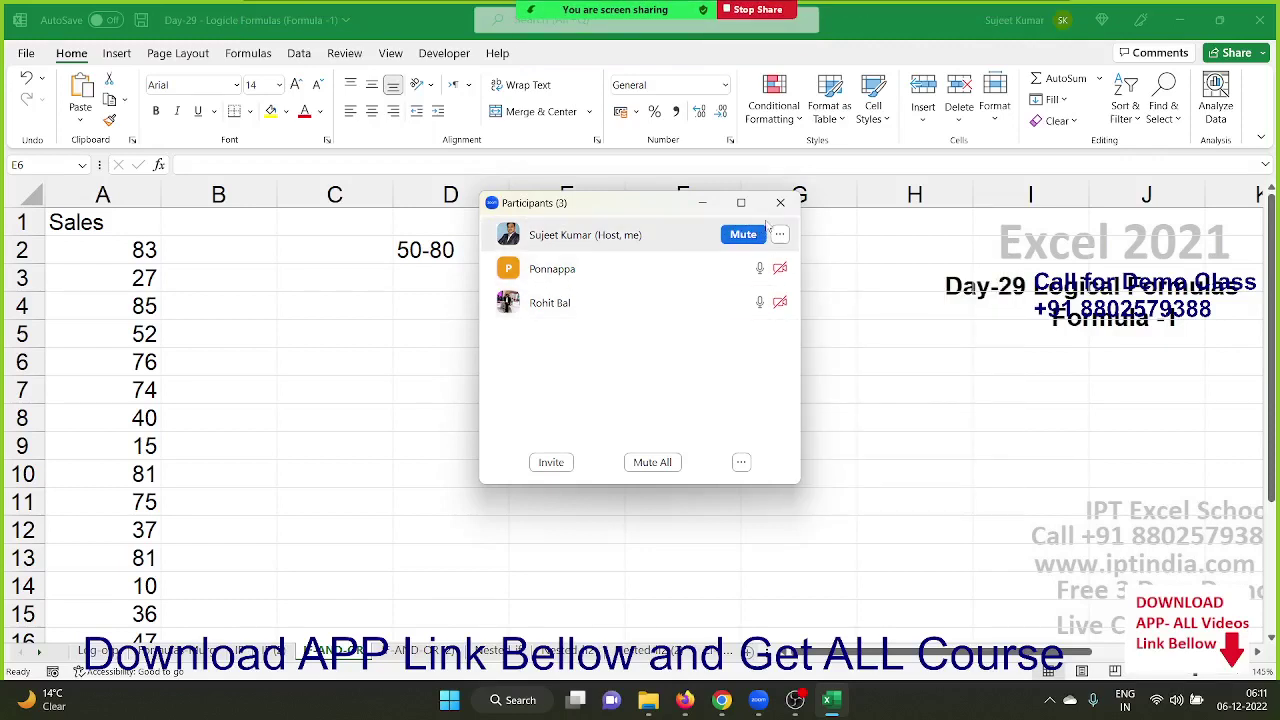
{"action": "left_click", "coordinate": [780, 202]}
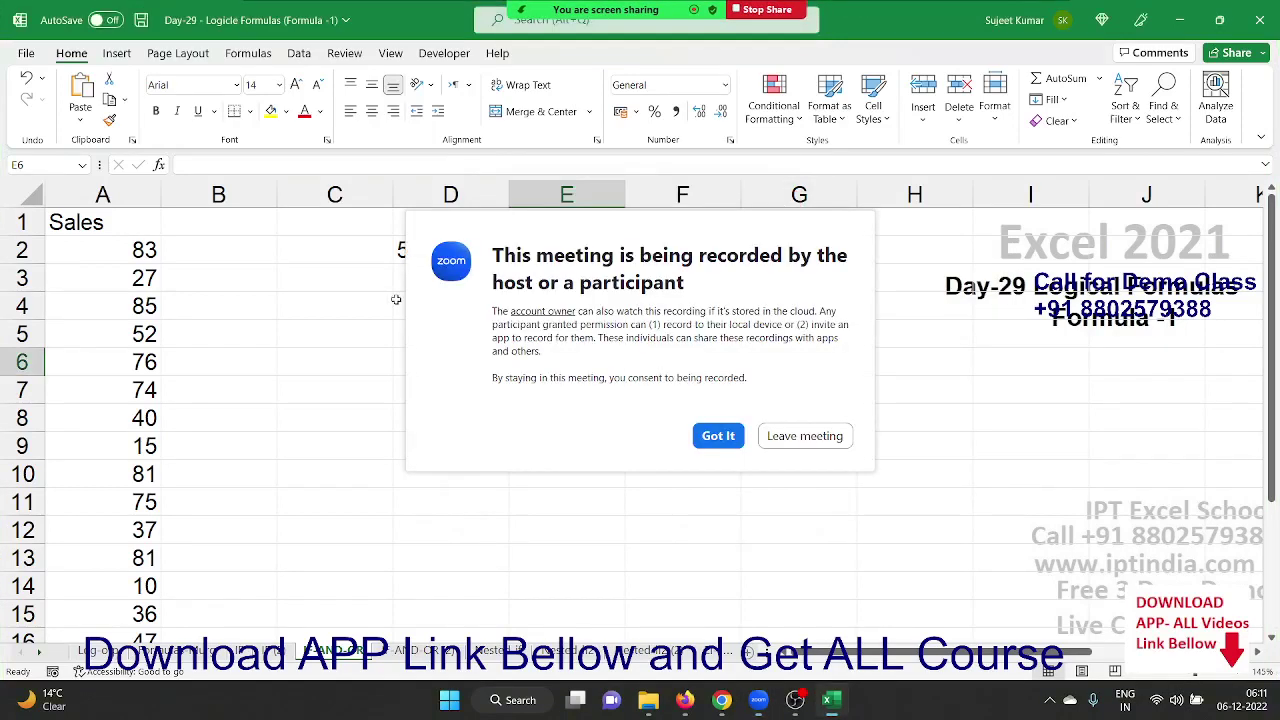
{"action": "left_click", "coordinate": [716, 436]}
{"action": "left_click", "coordinate": [356, 367]}
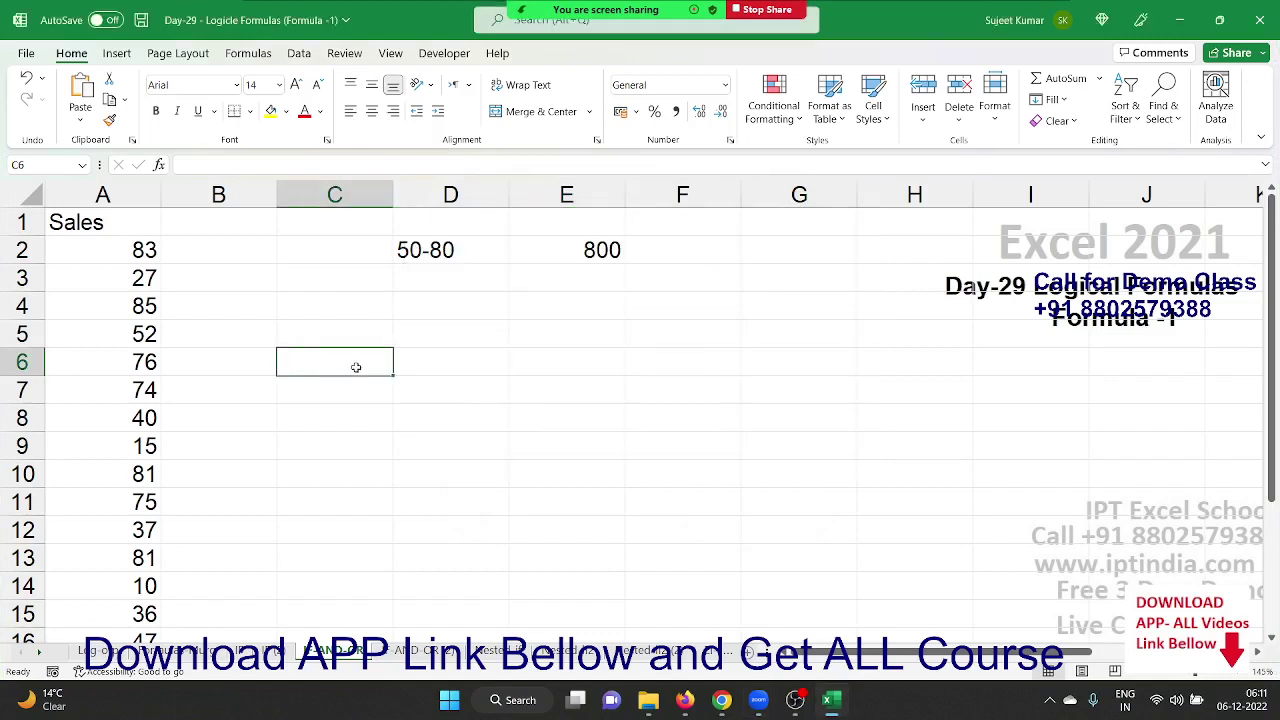
Browse the ID/Name and Name sheets, then return to the Sales list and review it
{"action": "left_click", "coordinate": [246, 656]}
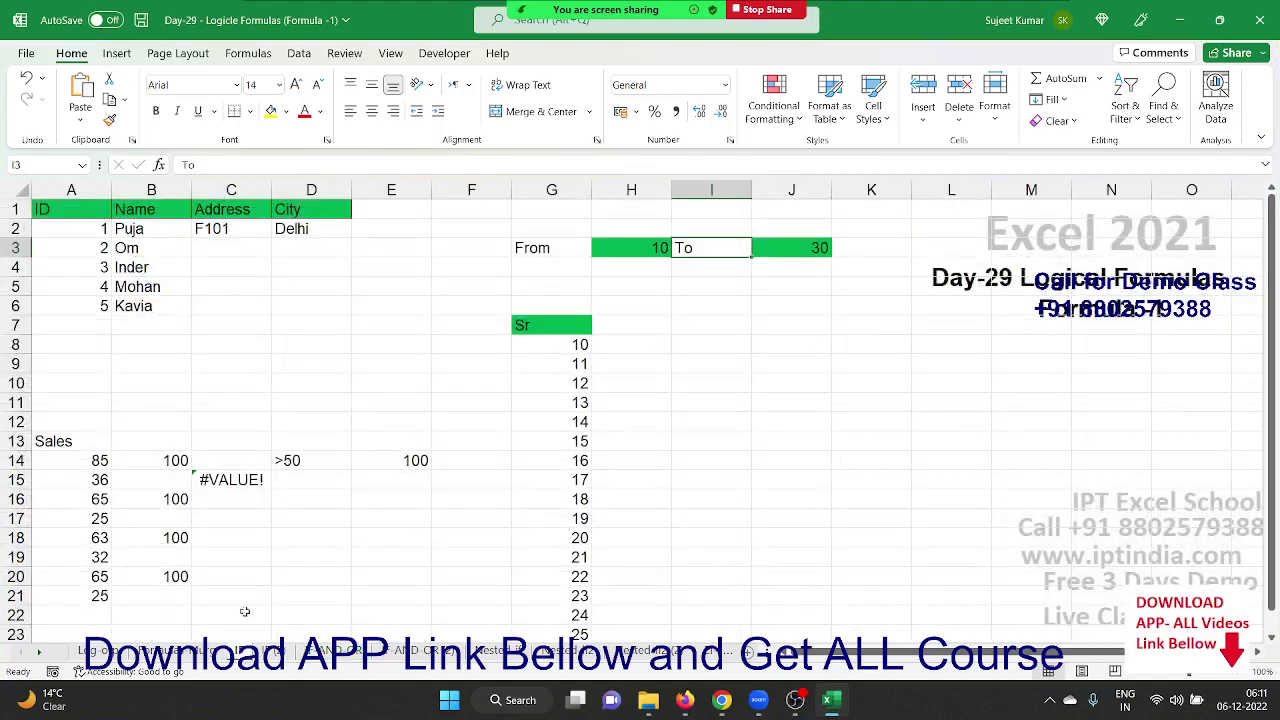
{"action": "left_click", "coordinate": [280, 651]}
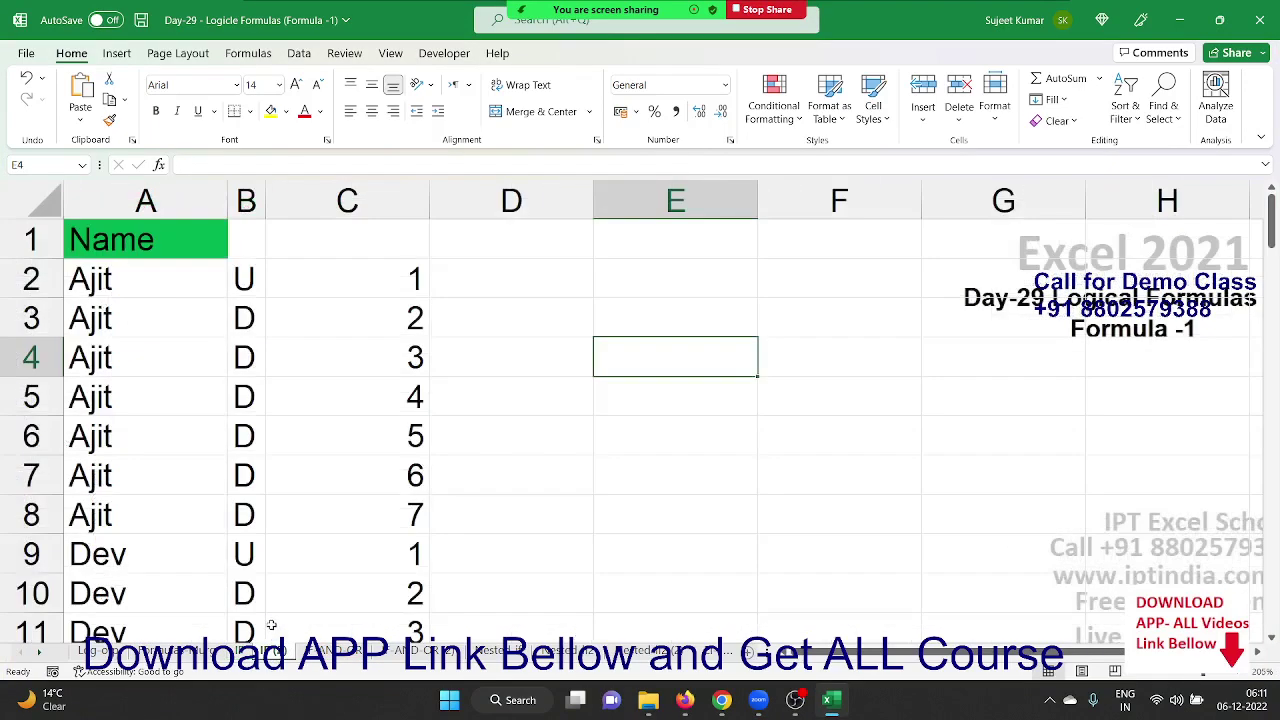
{"action": "left_click", "coordinate": [325, 651]}
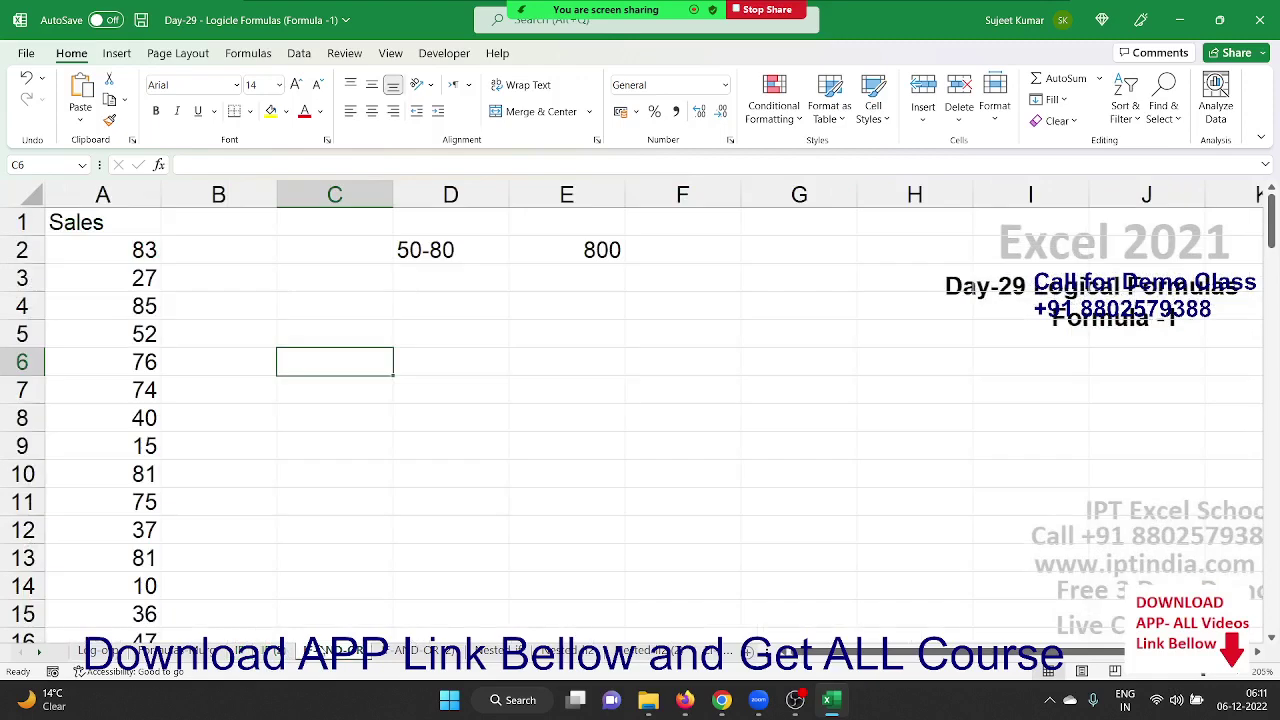
{"action": "left_click", "coordinate": [190, 258]}
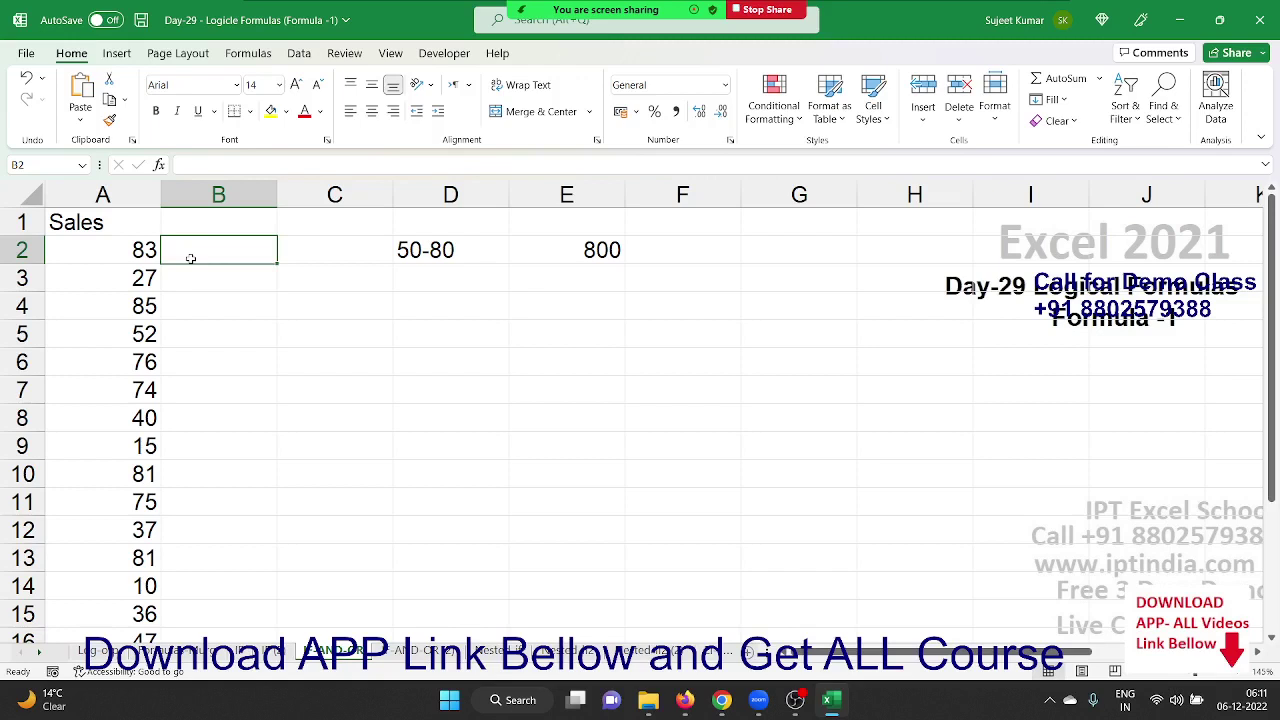
{"action": "key", "text": "Left"}
{"action": "key", "text": "Right"}
{"action": "key", "text": "Right"}
{"action": "key", "text": "Right"}
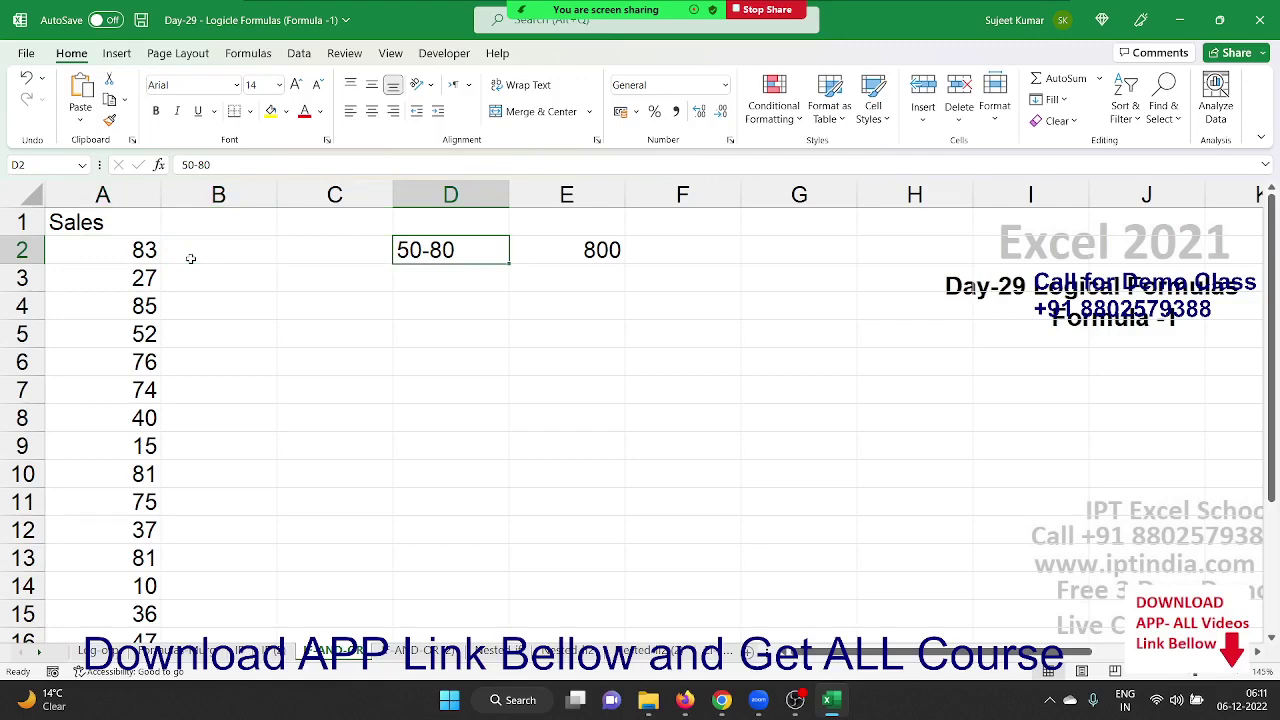
{"action": "key", "text": "Left"}
{"action": "key", "text": "Left"}
{"action": "key", "text": "Left"}
{"action": "key", "text": "ctrl+Down"}
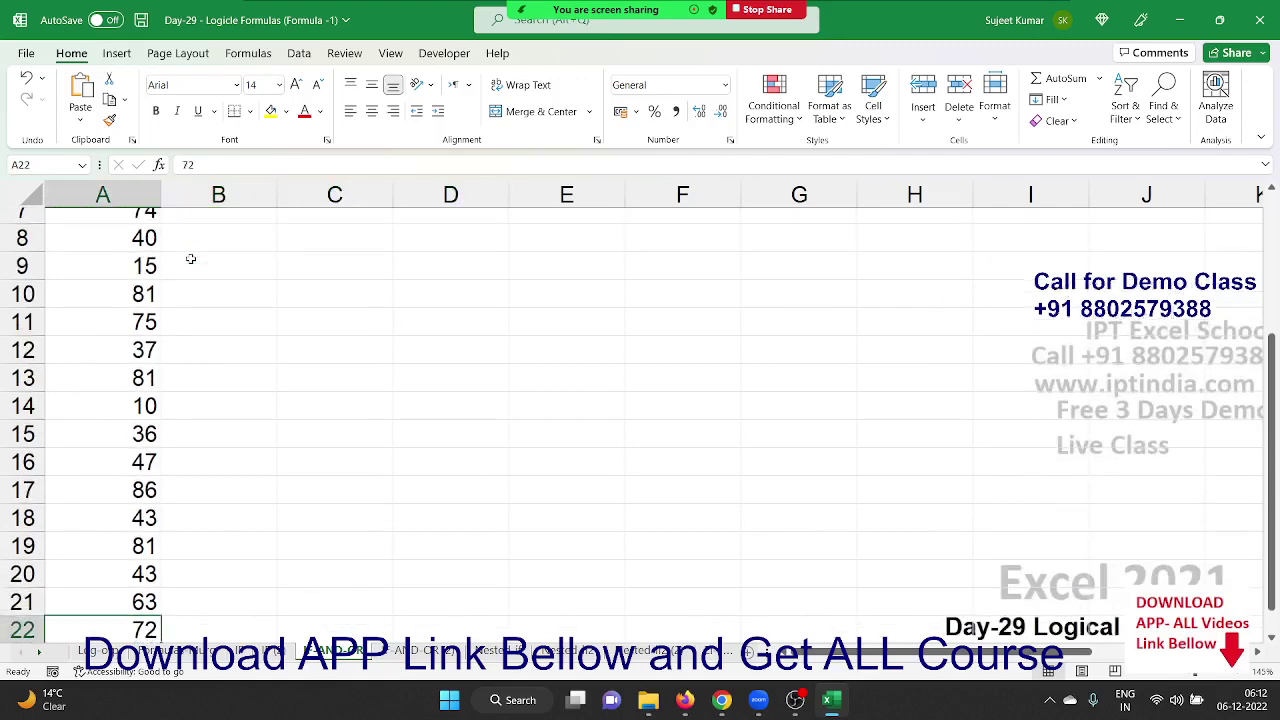
{"action": "key", "text": "ctrl+Up"}
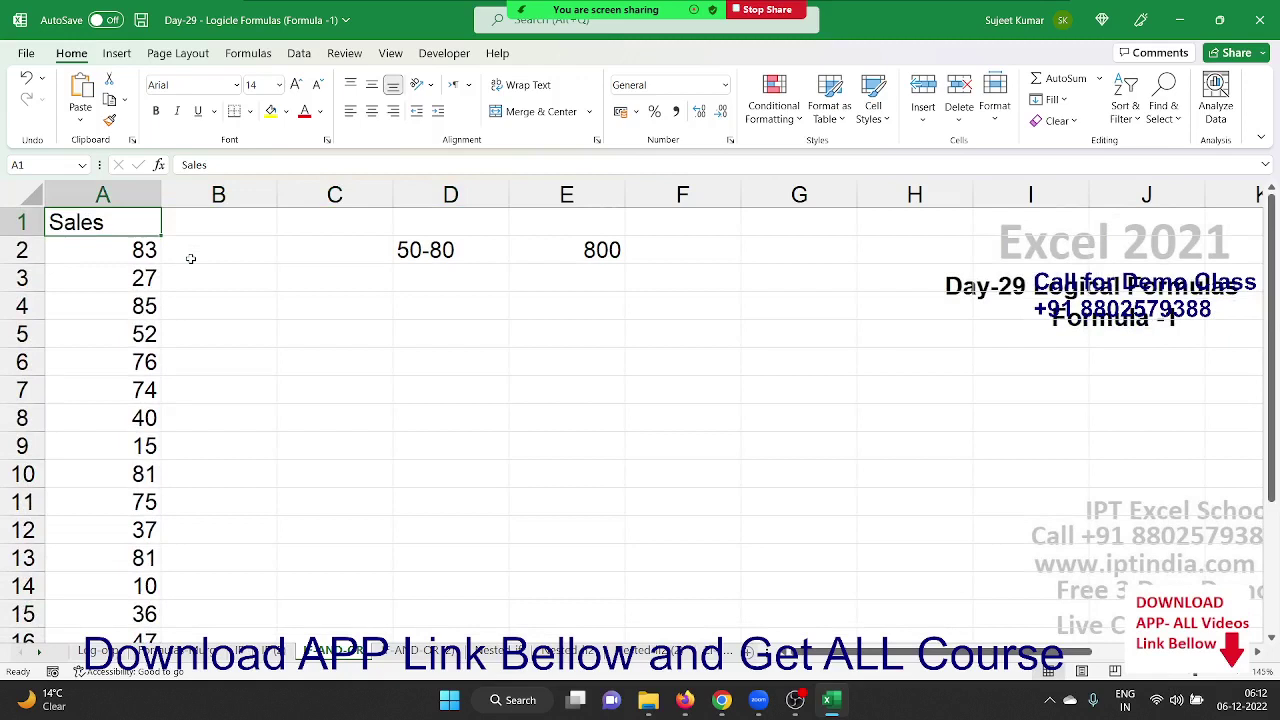
Enter the heading 'inc' in cell B1 of the Sales sheet
{"action": "key", "text": "Right"}
{"action": "key", "text": "Down"}
{"action": "key", "text": "Down"}
{"action": "key", "text": "Left"}
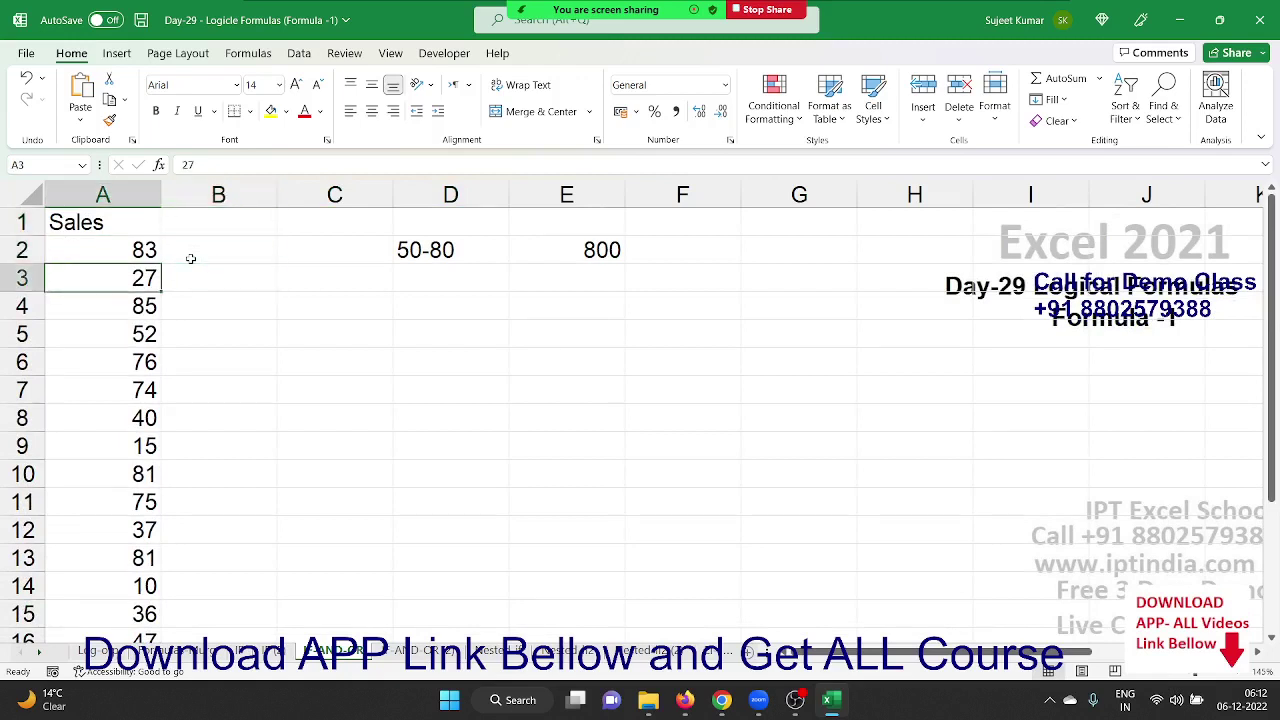
{"action": "key", "text": "Up"}
{"action": "key", "text": "ctrl+Down"}
{"action": "key", "text": "ctrl+Up"}
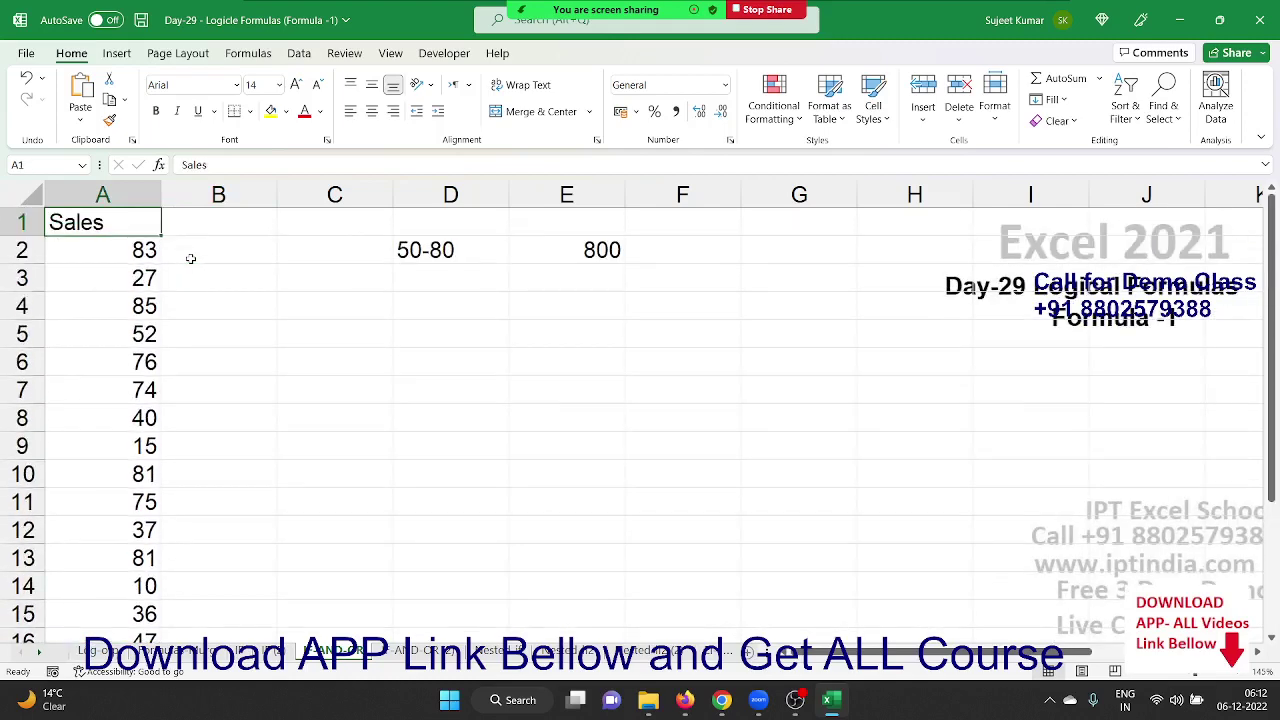
{"action": "key", "text": "Right"}
{"action": "key", "text": "Right"}
{"action": "key", "text": "Right"}
{"action": "key", "text": "Right"}
{"action": "key", "text": "Down"}
{"action": "key", "text": "Left"}
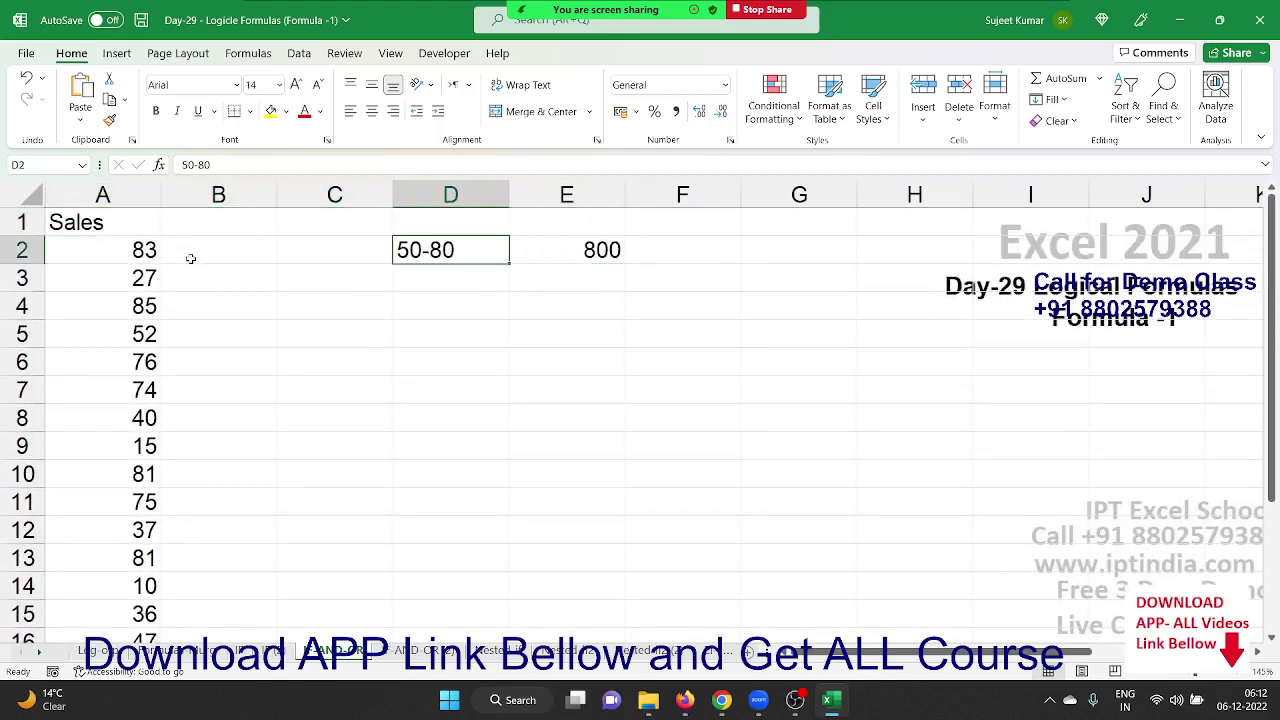
{"action": "key", "text": "Left"}
{"action": "key", "text": "Left"}
{"action": "key", "text": "Left"}
{"action": "key", "text": "Up"}
{"action": "key", "text": "Right"}
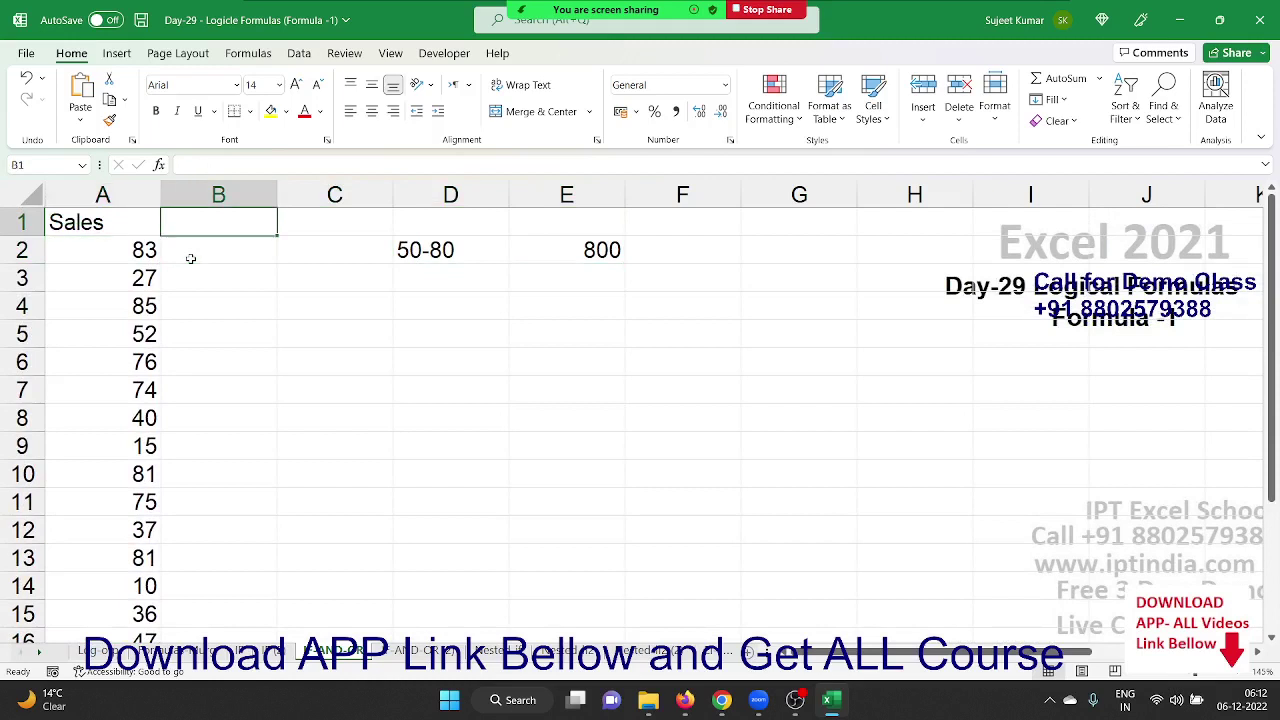
{"action": "type", "text": "inc"}
{"action": "key", "text": "Return"}
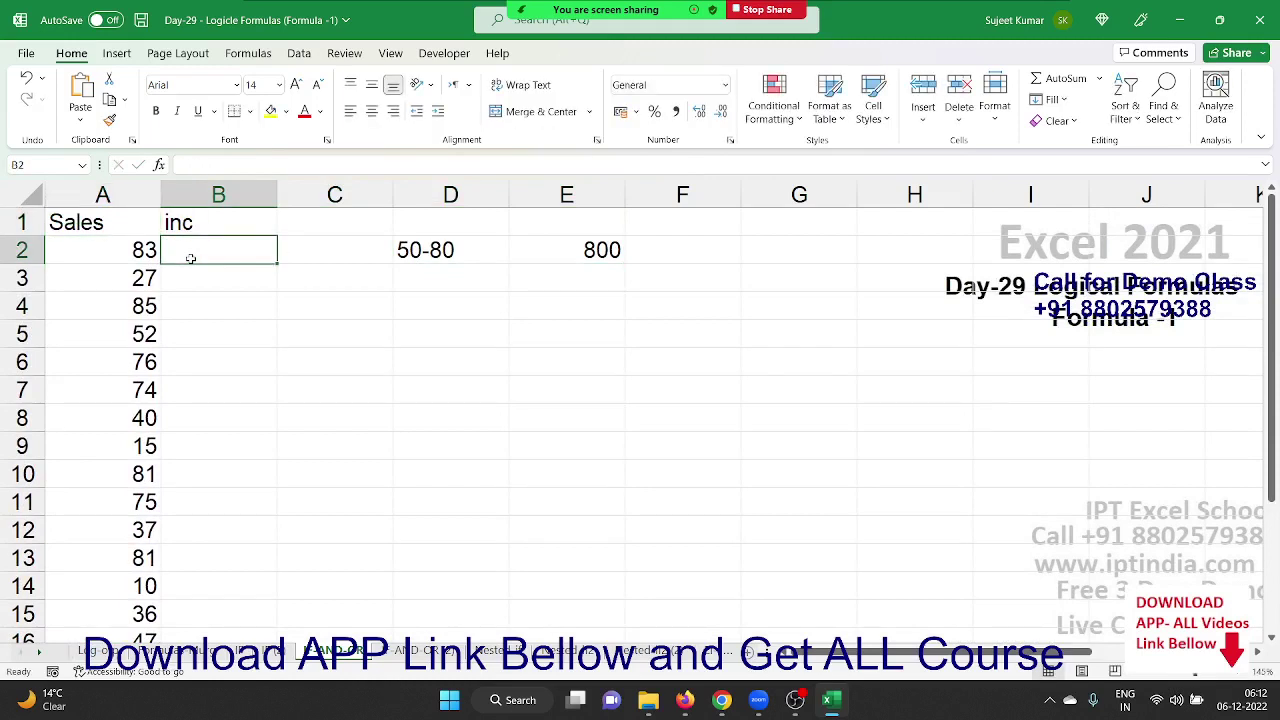
Put 0 in cell E3 beneath the 800 value
{"action": "key", "text": "Right"}
{"action": "key", "text": "Right"}
{"action": "key", "text": "Down"}
{"action": "key", "text": "Left"}
{"action": "key", "text": "Left"}
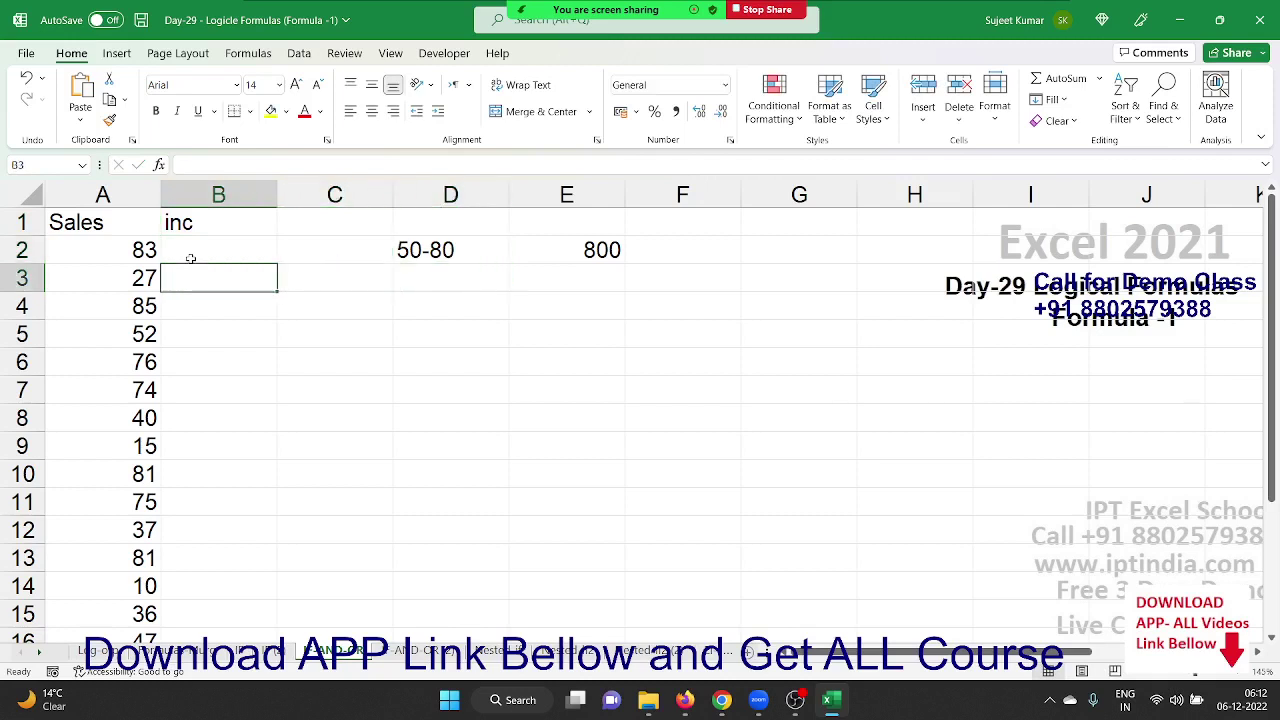
{"action": "key", "text": "Up"}
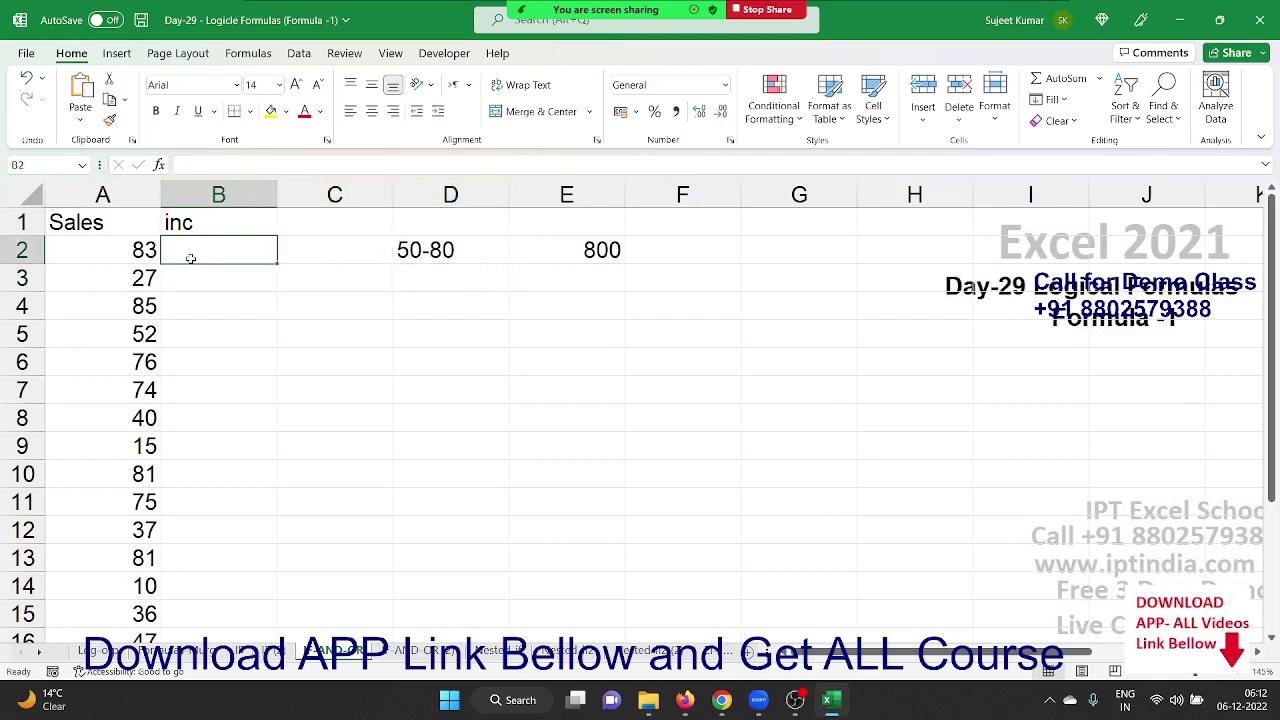
{"action": "key", "text": "Right"}
{"action": "key", "text": "Right"}
{"action": "key", "text": "Down"}
{"action": "key", "text": "Right"}
{"action": "type", "text": "0"}
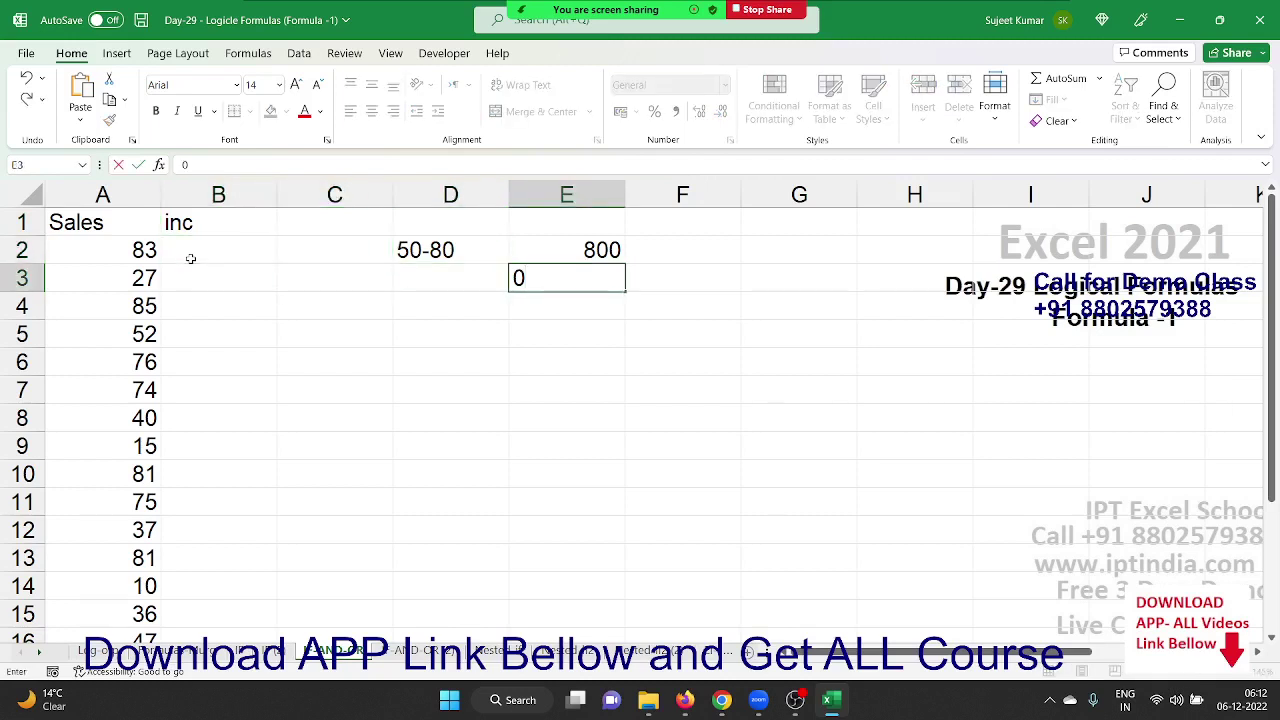
{"action": "key", "text": "Left"}
{"action": "key", "text": "Left"}
{"action": "key", "text": "Left"}
{"action": "key", "text": "Up"}
Discard the started IF formula in B2 and begin an AND function instead
{"action": "type", "text": "="}
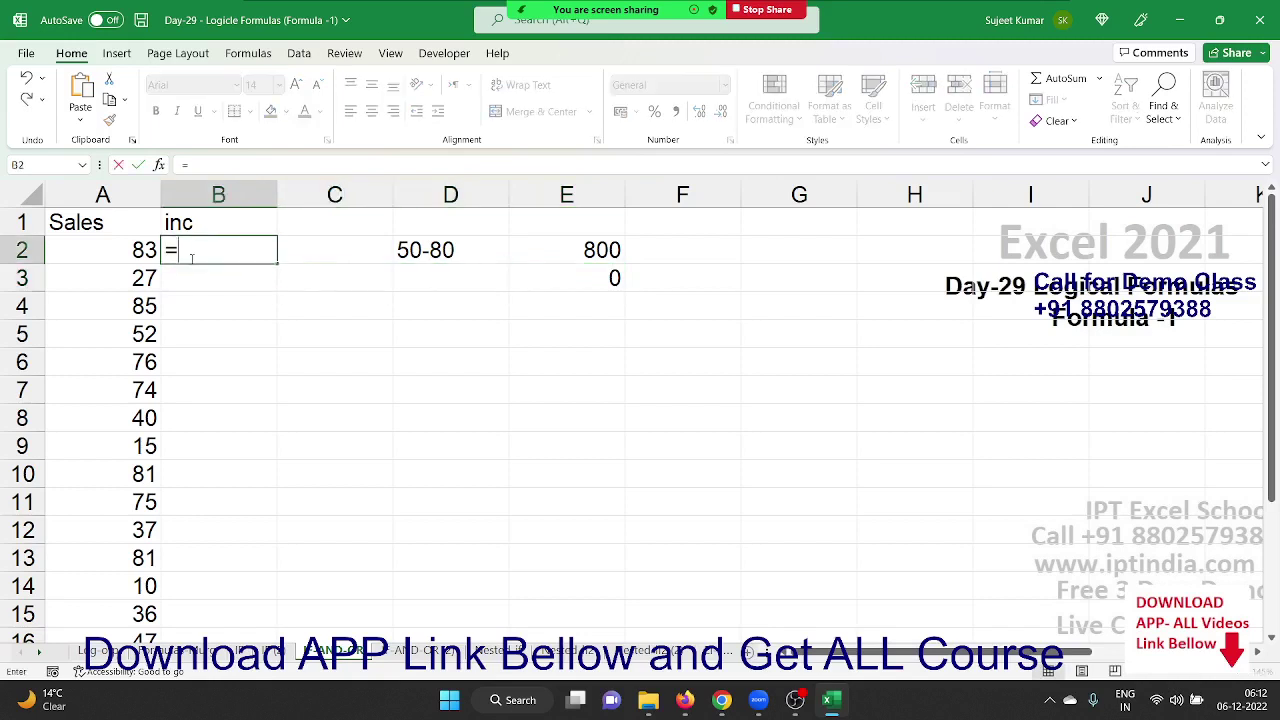
{"action": "type", "text": "IF("}
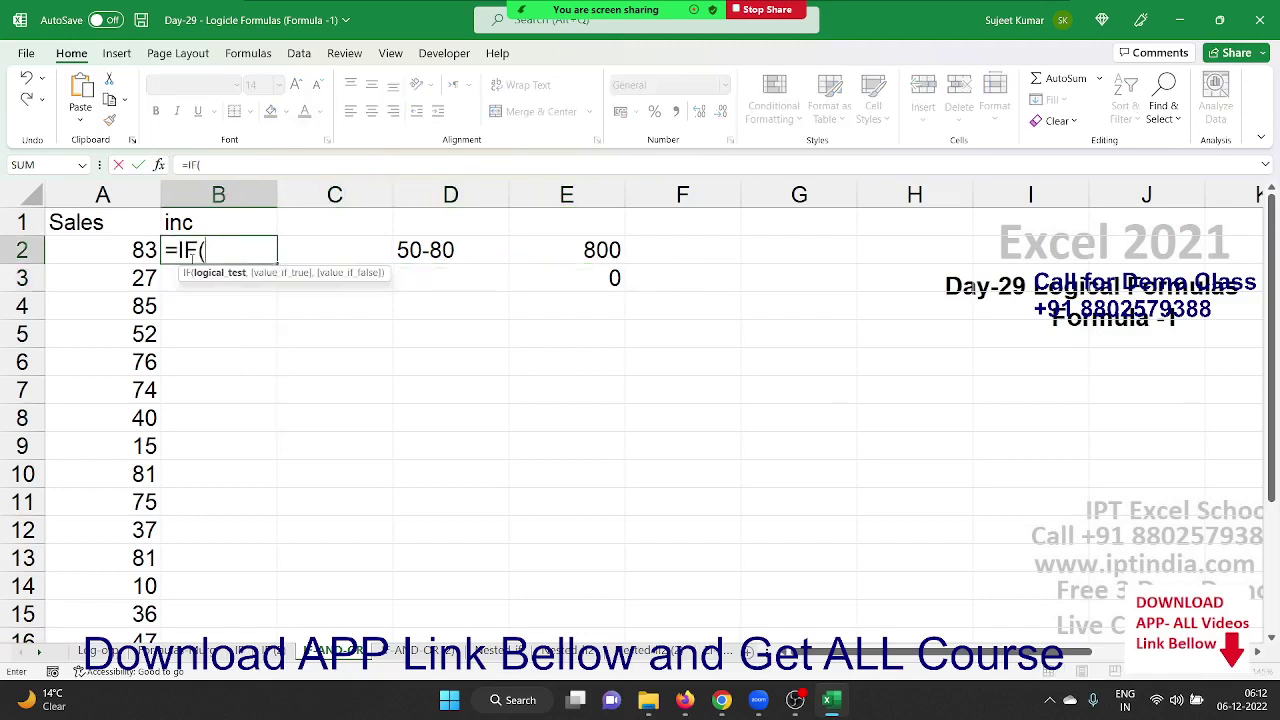
{"action": "left_click", "coordinate": [115, 250]}
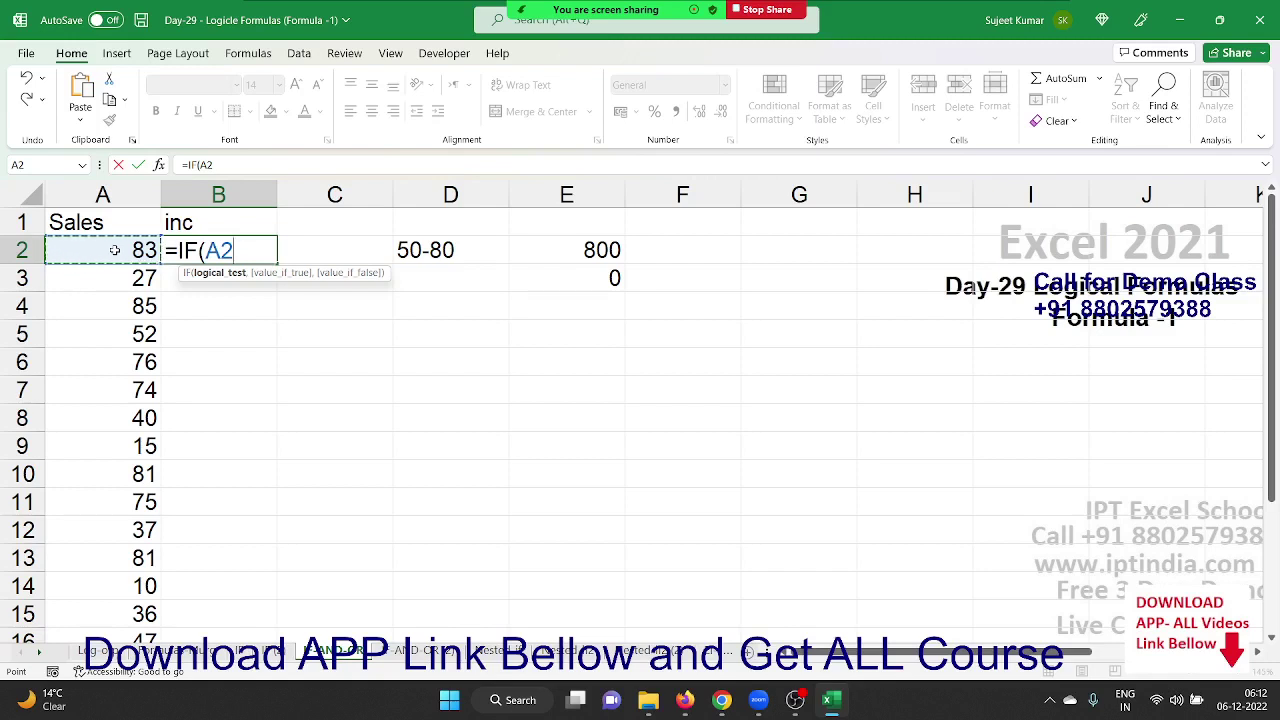
{"action": "key", "text": "BackSpace"}
{"action": "key", "text": "BackSpace"}
{"action": "key", "text": "BackSpace"}
{"action": "key", "text": "BackSpace"}
{"action": "key", "text": "BackSpace"}
{"action": "key", "text": "BackSpace"}
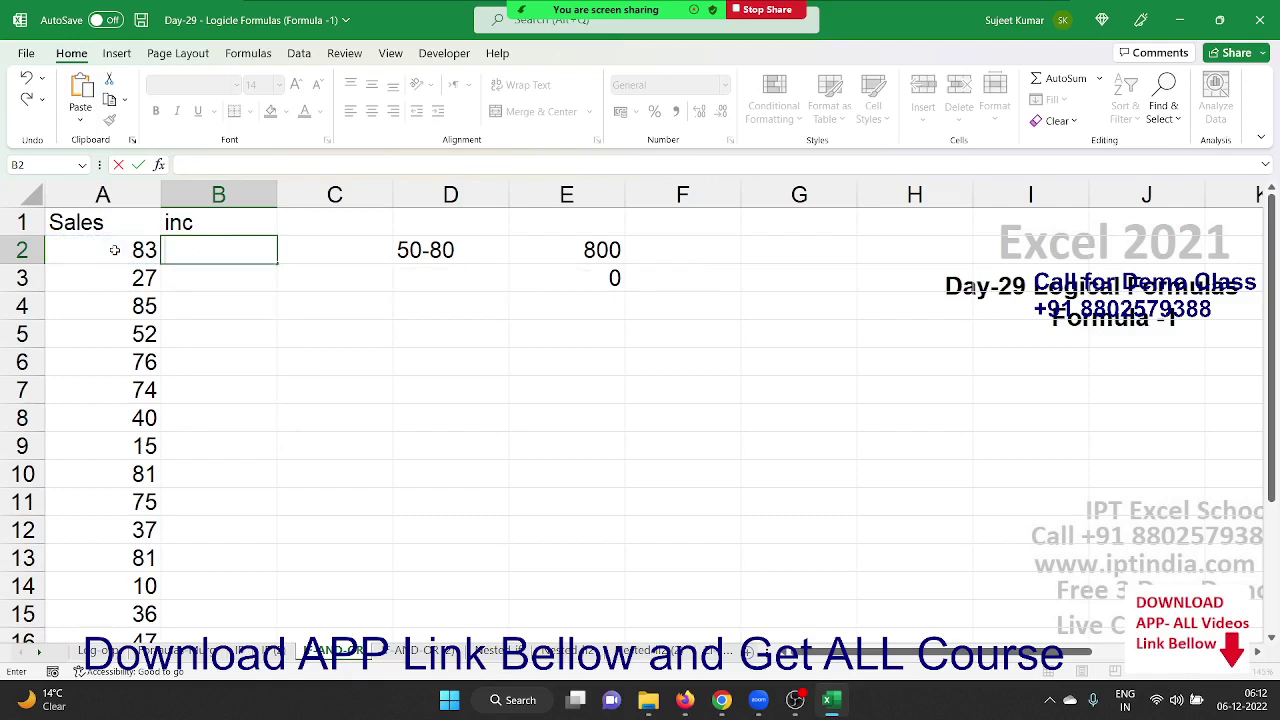
{"action": "type", "text": "=a"}
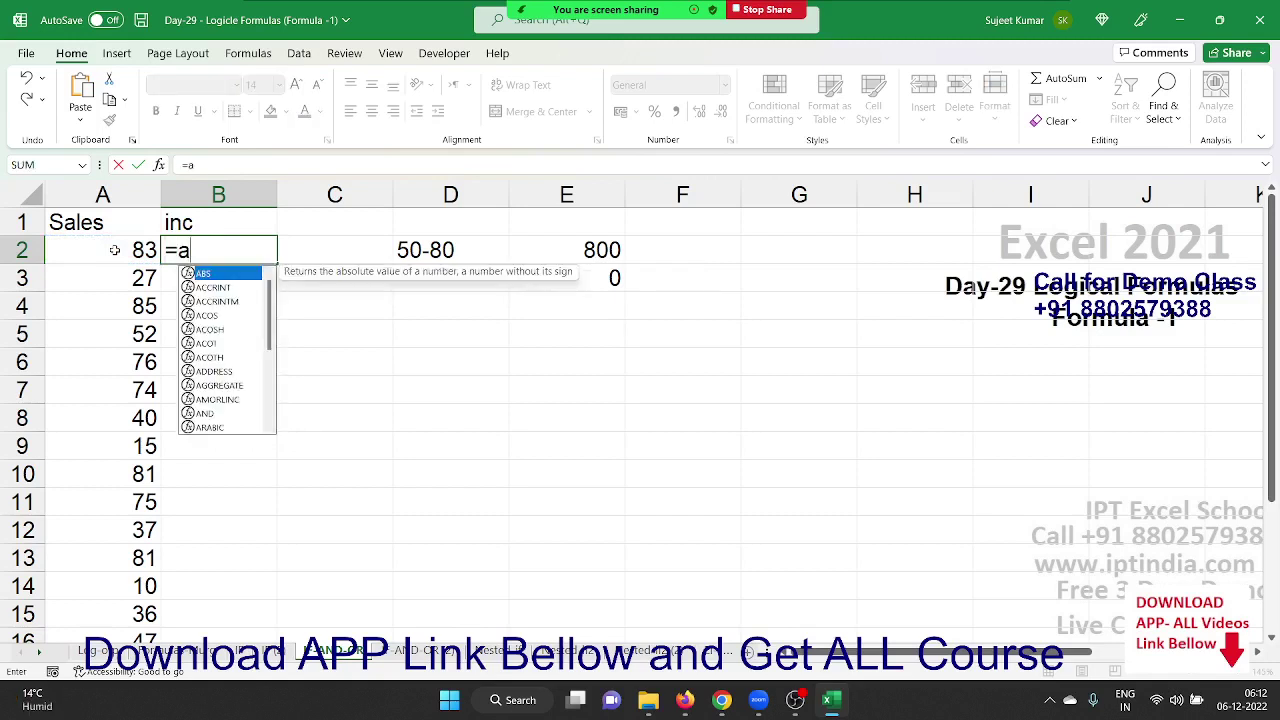
{"action": "type", "text": "nd"}
{"action": "key", "text": "Tab"}
Complete B2 as =AND(A2>=50,A2<=80) and enter it
{"action": "left_click", "coordinate": [115, 250]}
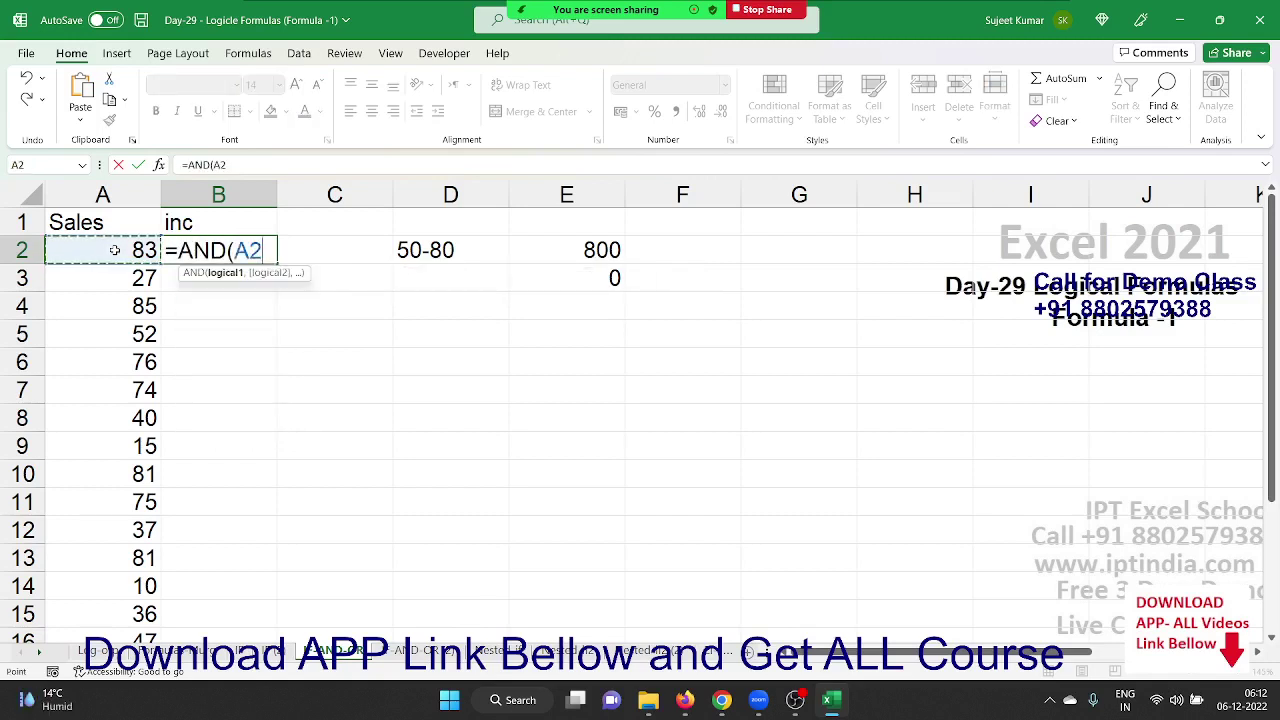
{"action": "type", "text": ">="}
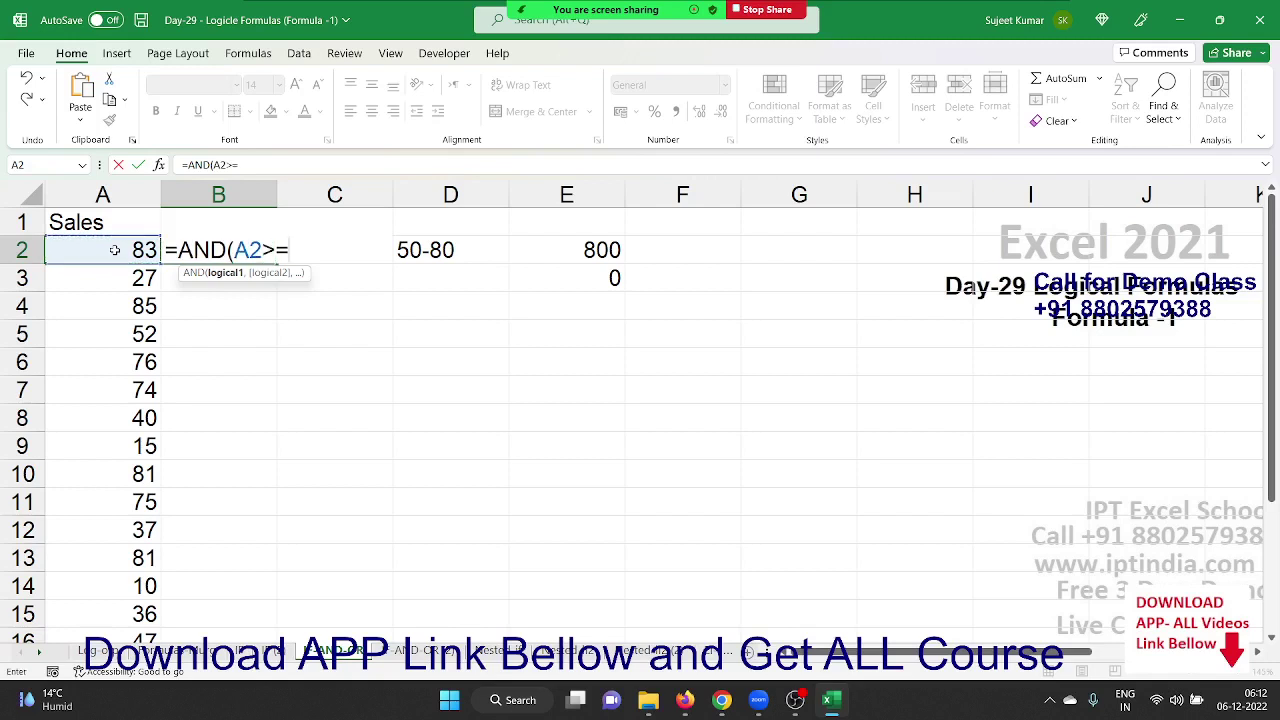
{"action": "type", "text": "=50"}
{"action": "key", "text": "BackSpace"}
{"action": "key", "text": "BackSpace"}
{"action": "key", "text": "BackSpace"}
{"action": "type", "text": "5"}
{"action": "type", "text": "0,"}
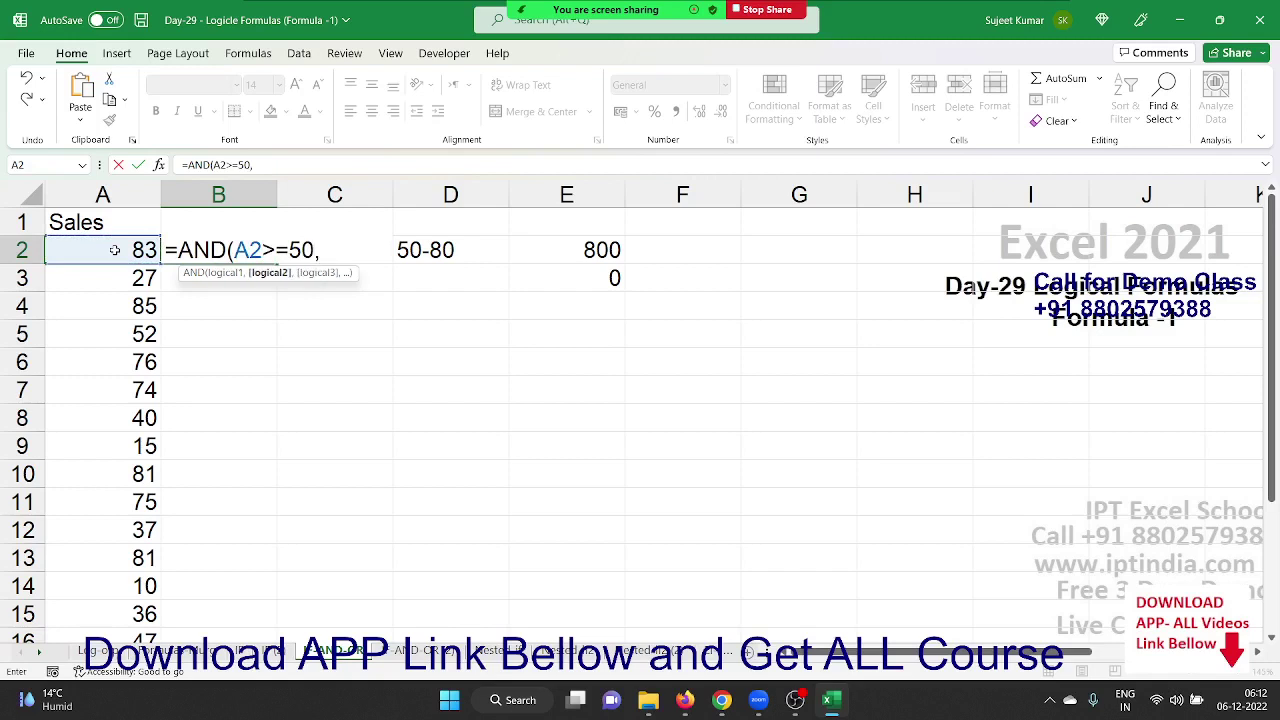
{"action": "left_click", "coordinate": [115, 250]}
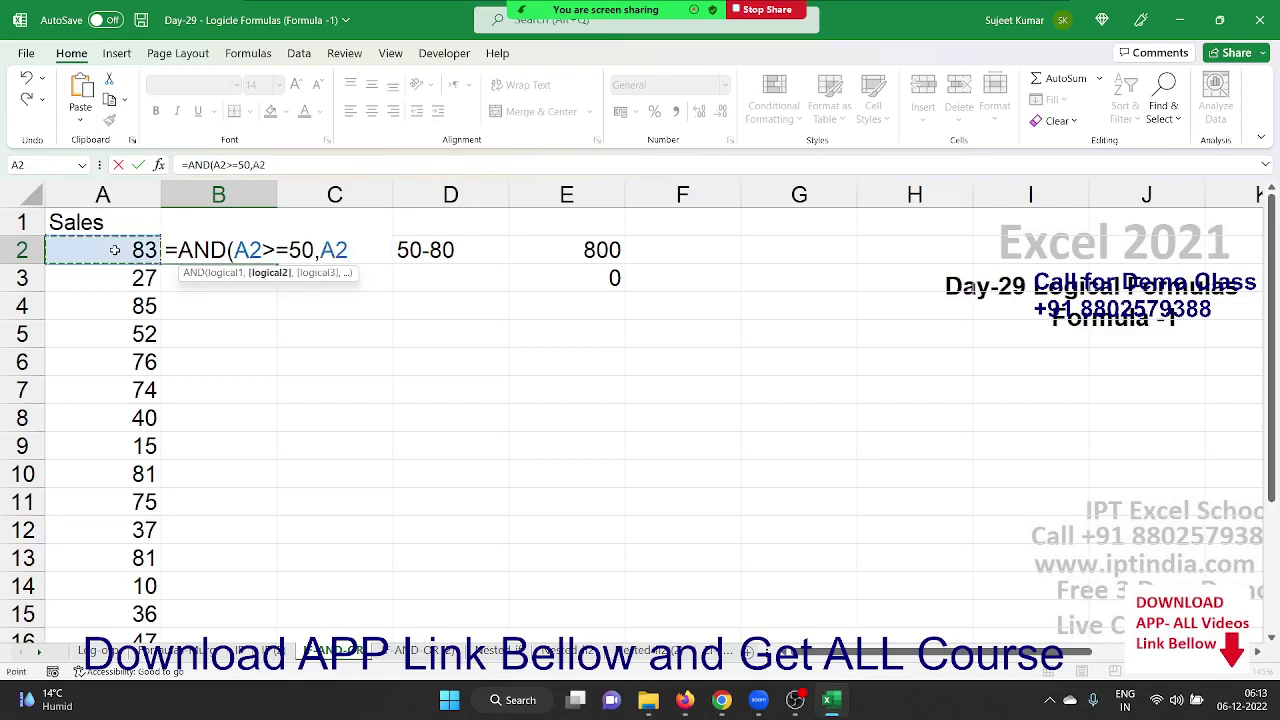
{"action": "type", "text": "<=80"}
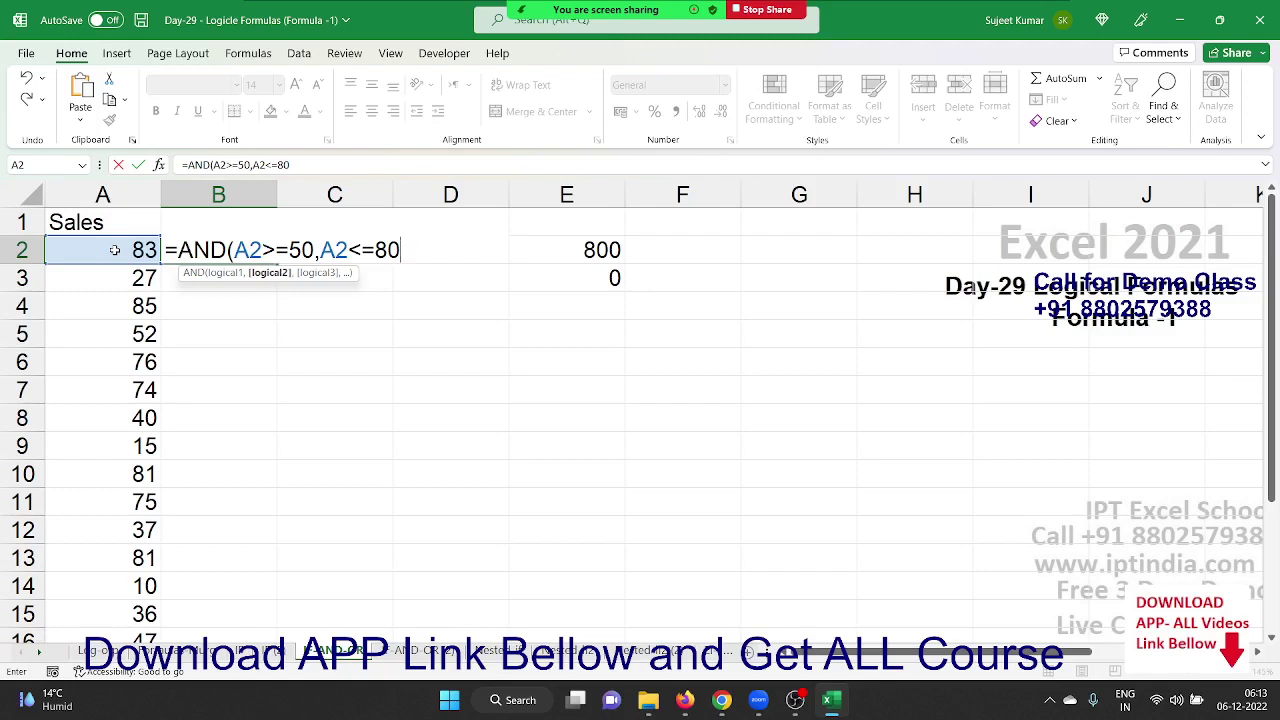
{"action": "type", "text": ")"}
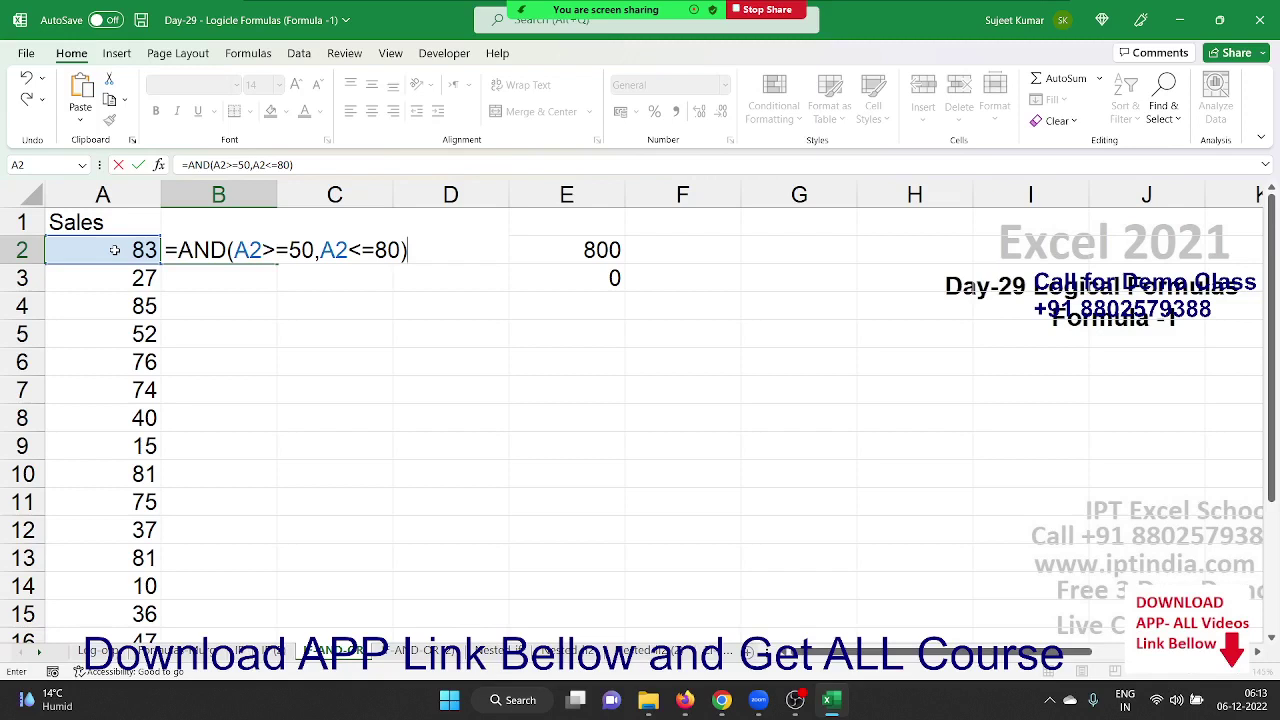
{"action": "key", "text": "Return"}
Copy the AND test down column B to flag each sale TRUE or FALSE
{"action": "key", "text": "Up"}
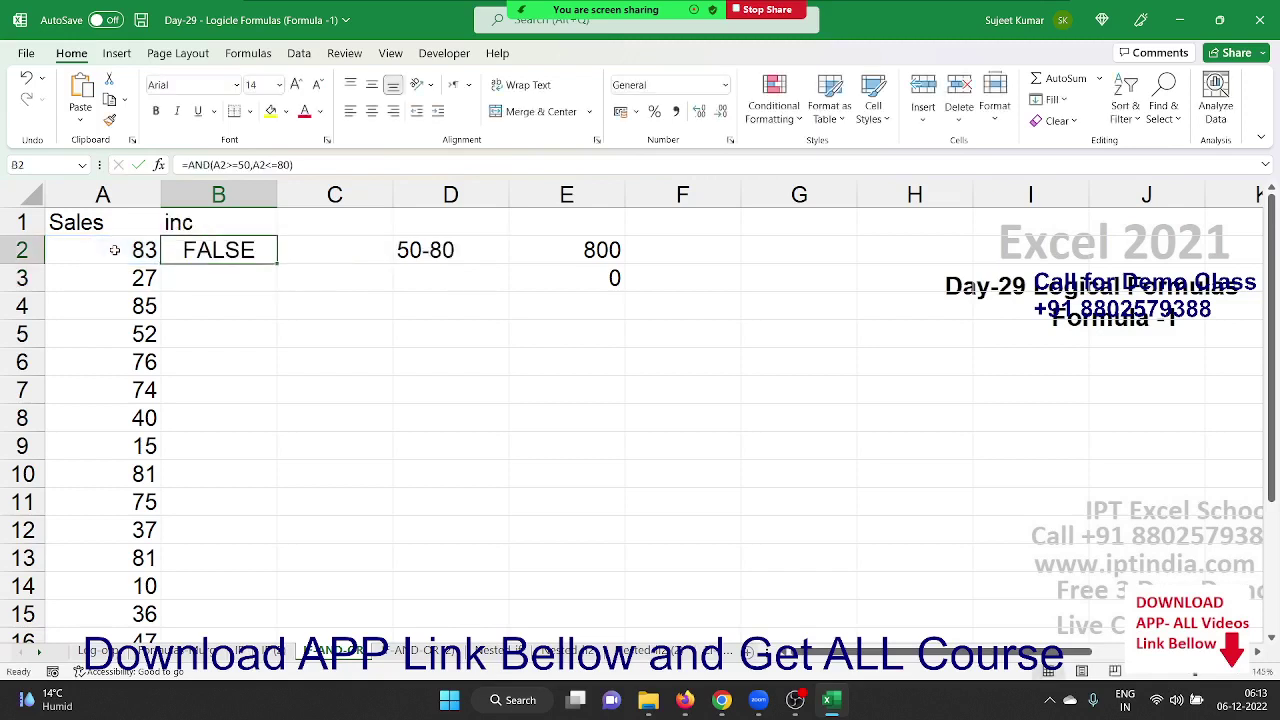
{"action": "double_click", "coordinate": [277, 265]}
{"action": "double_click", "coordinate": [250, 250]}
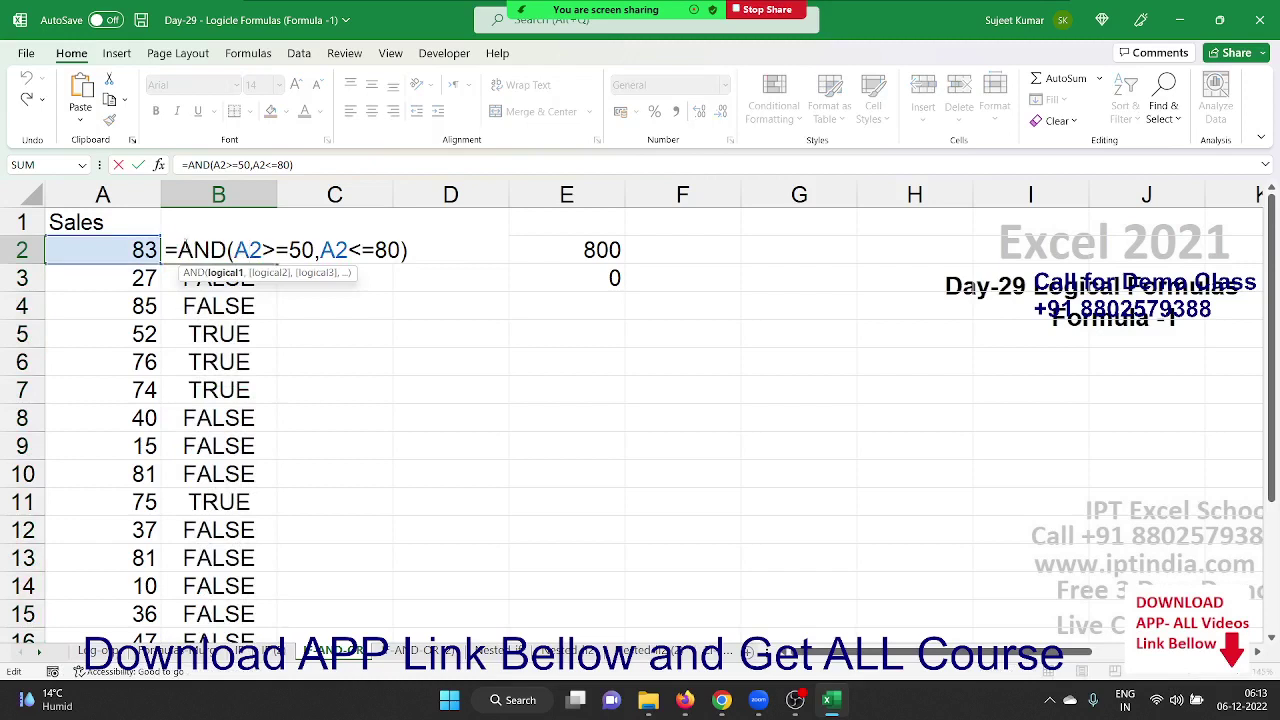
Wrap B2's AND test in IF so it reads =IF(AND(A2>=50,A2<=80),800,0)
{"action": "left_click", "coordinate": [179, 250]}
{"action": "mouse_move", "coordinate": [620, 10]}
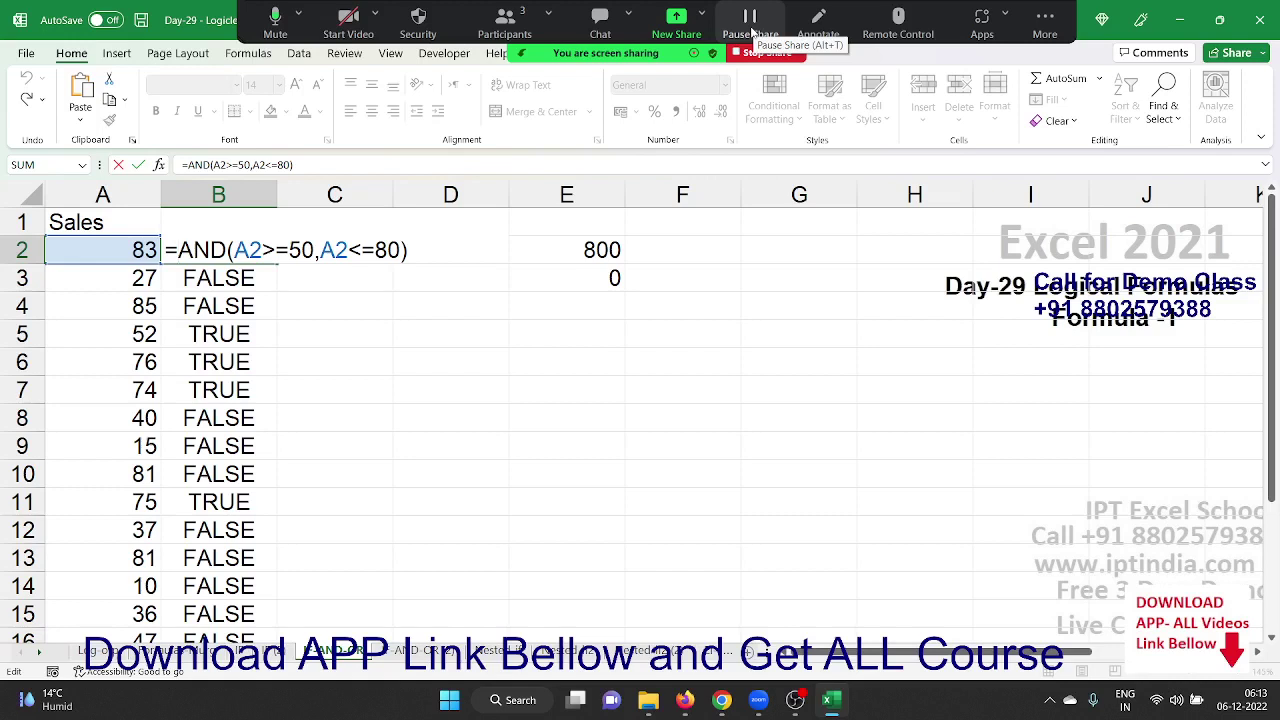
{"action": "type", "text": "IF("}
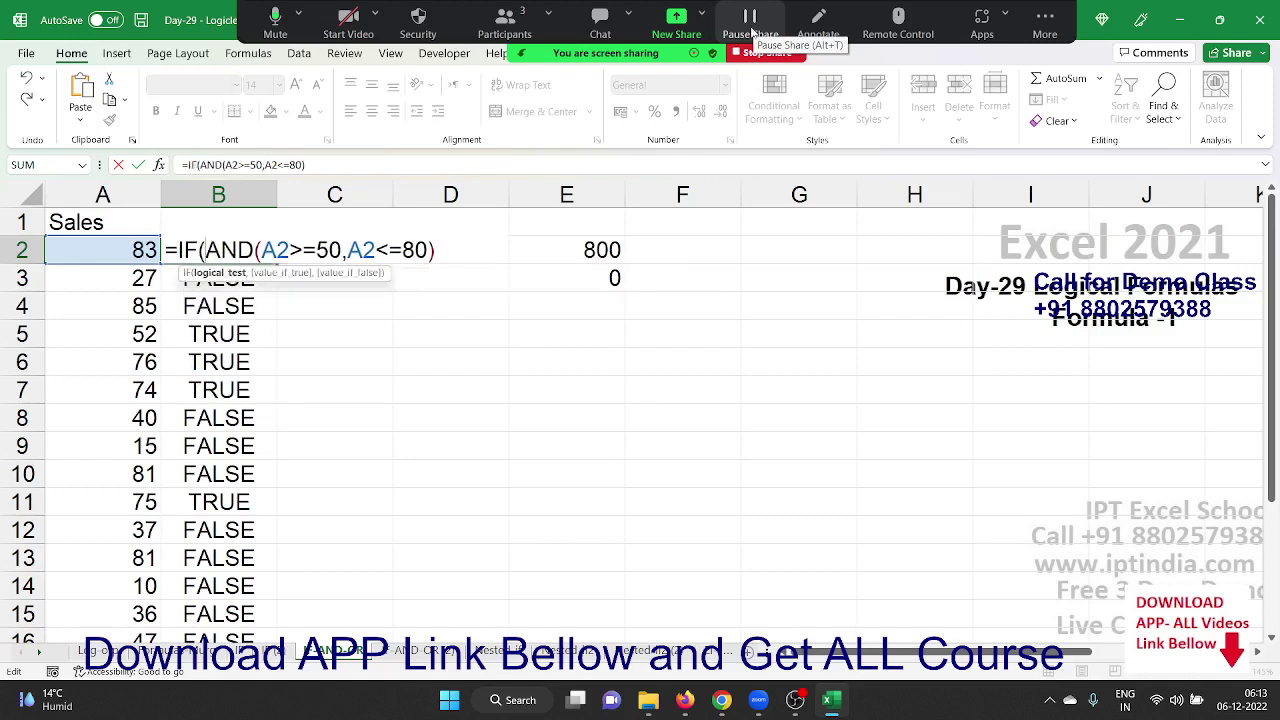
{"action": "left_click", "coordinate": [461, 251]}
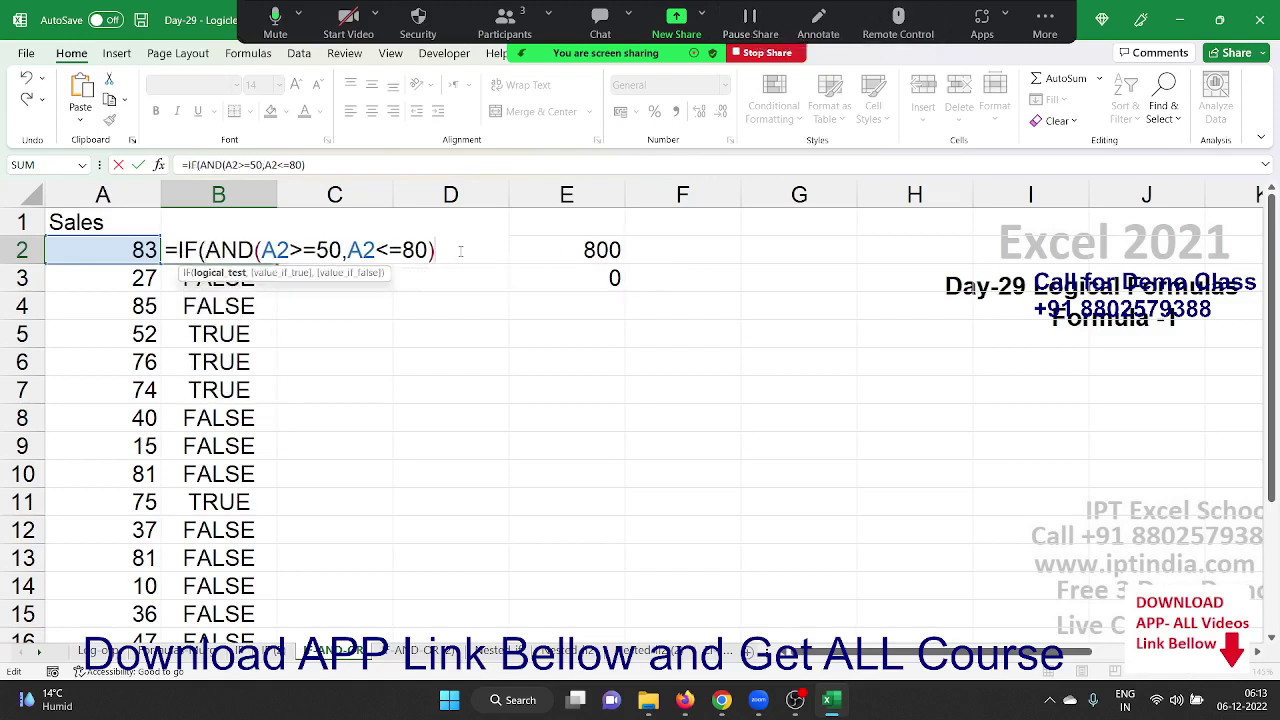
{"action": "type", "text": ",8"}
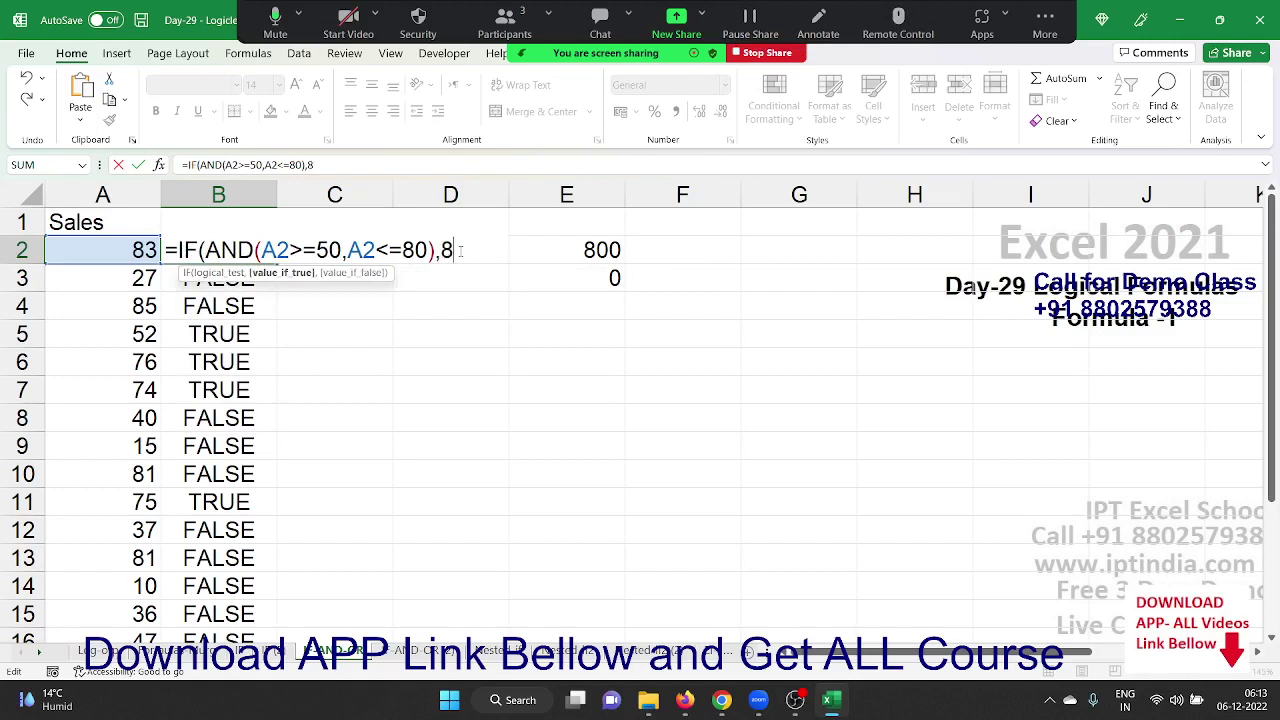
{"action": "type", "text": "00,0"}
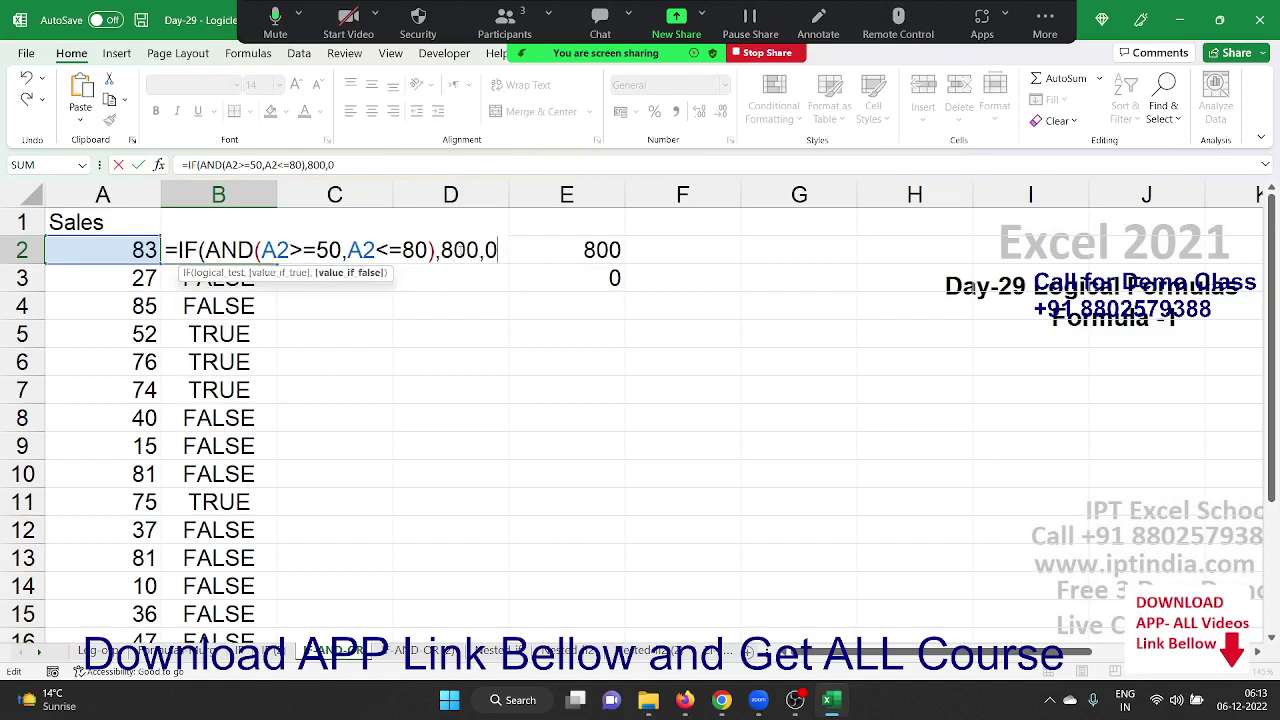
{"action": "type", "text": ")"}
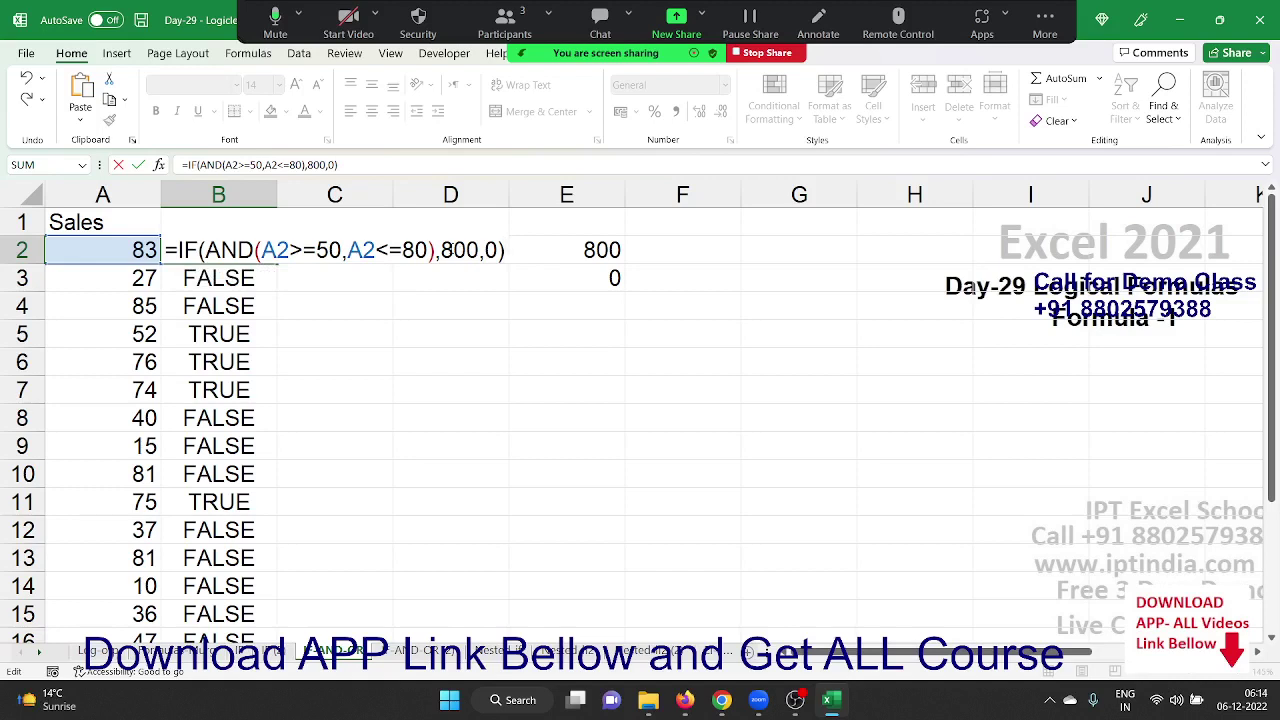
{"action": "key", "text": "Return"}
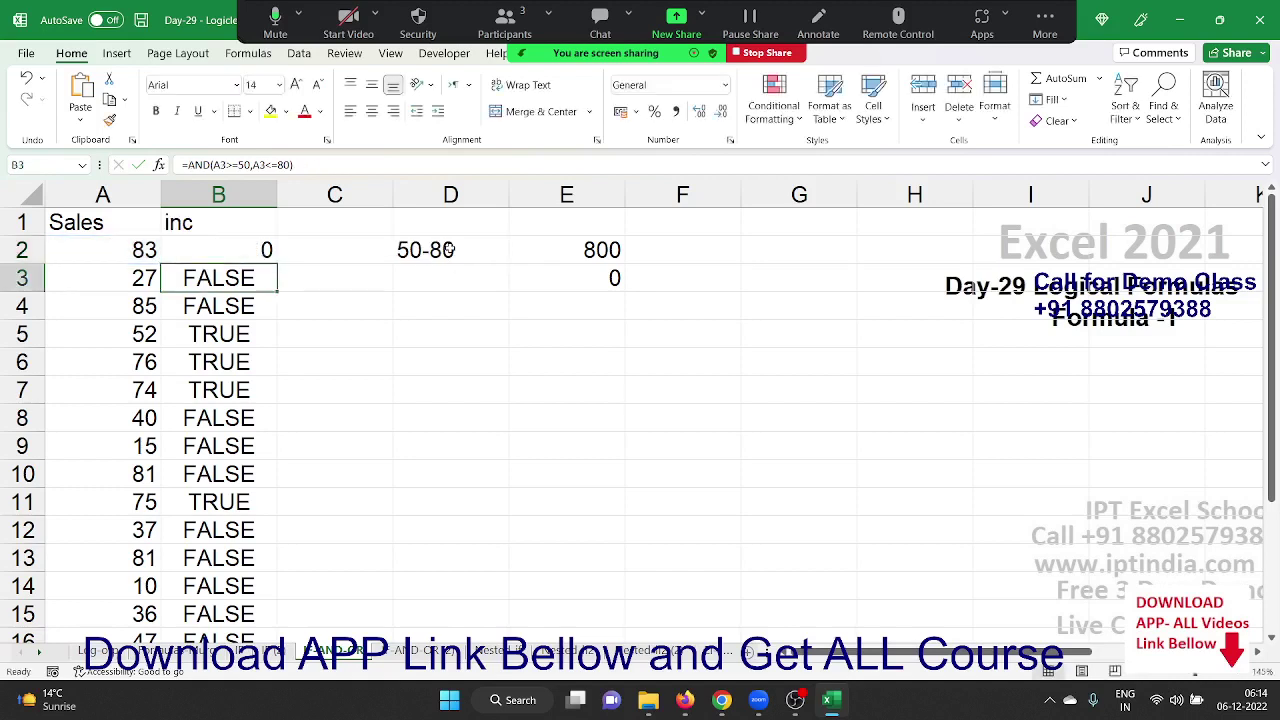
{"action": "key", "text": "Up"}
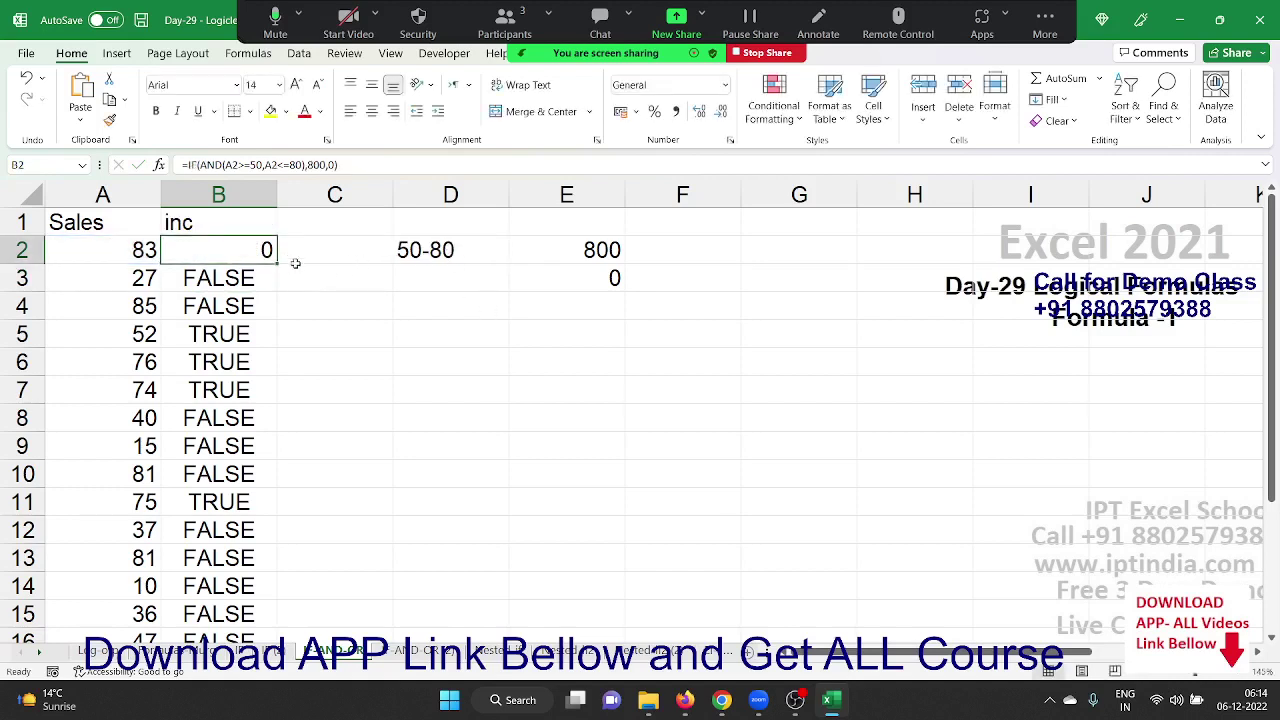
Fill the 800/0 incentive formula down column B, then highlight B2's AND condition
{"action": "double_click", "coordinate": [279, 263]}
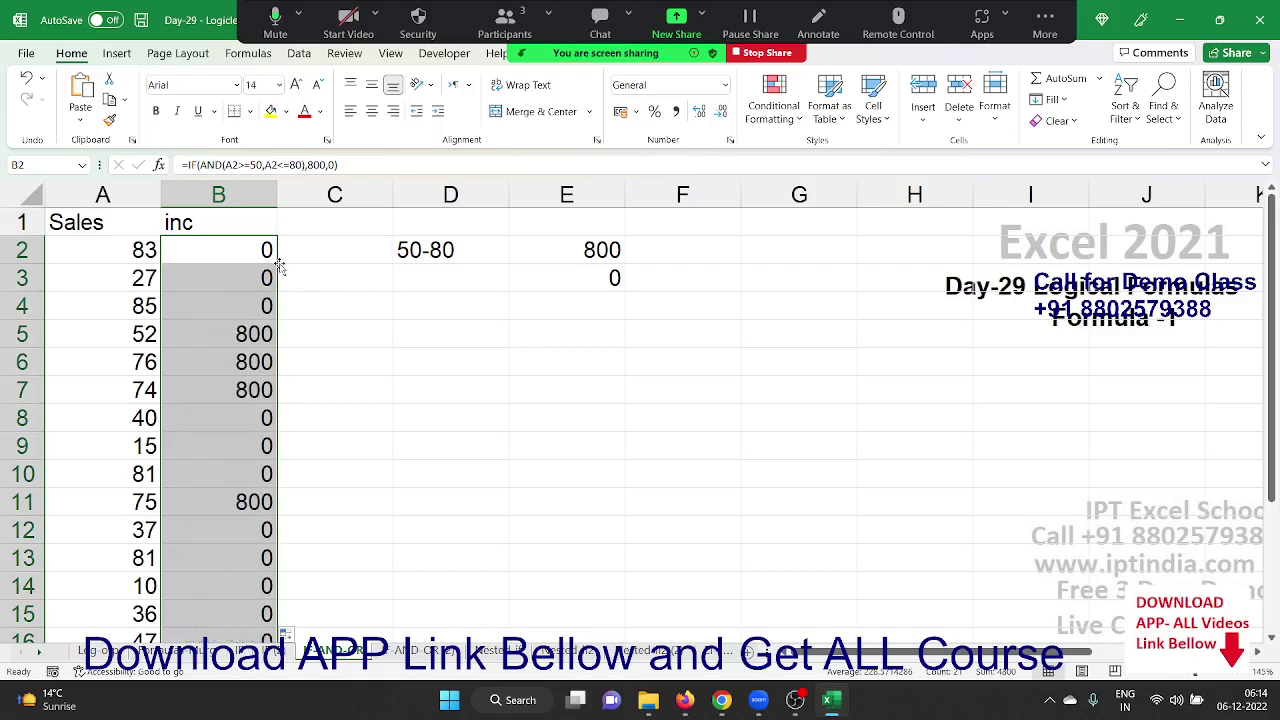
{"action": "left_click", "coordinate": [279, 264]}
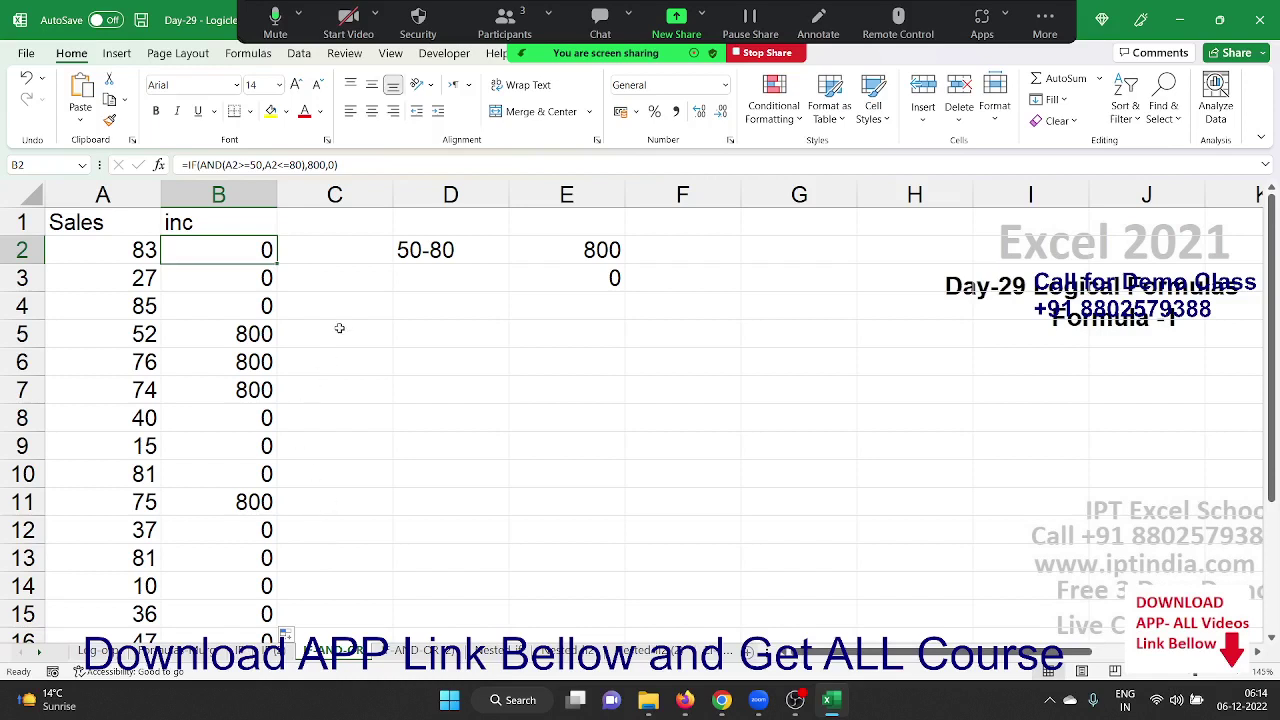
{"action": "double_click", "coordinate": [231, 249]}
{"action": "left_click_drag", "start_coordinate": [236, 250], "coordinate": [455, 250]}
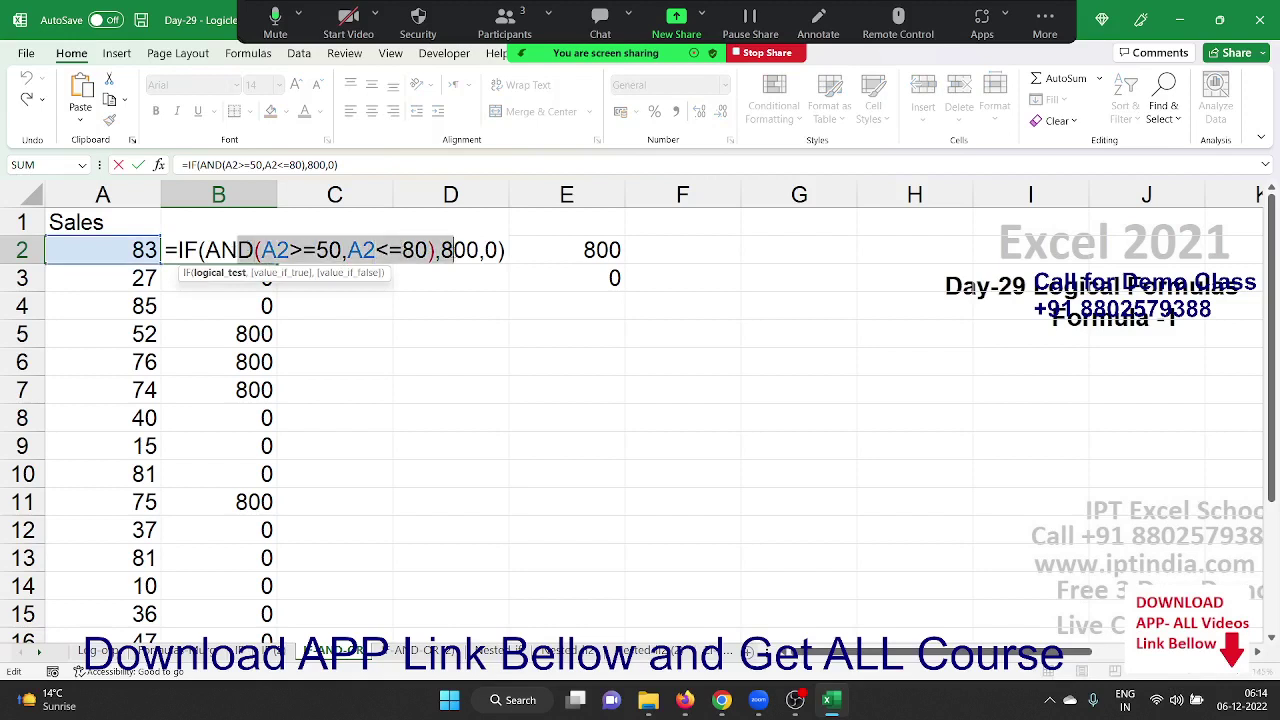
Leave B2 unchanged and review the Day list and Sat-SUN, OFF and Open notes
{"action": "key", "text": "Return"}
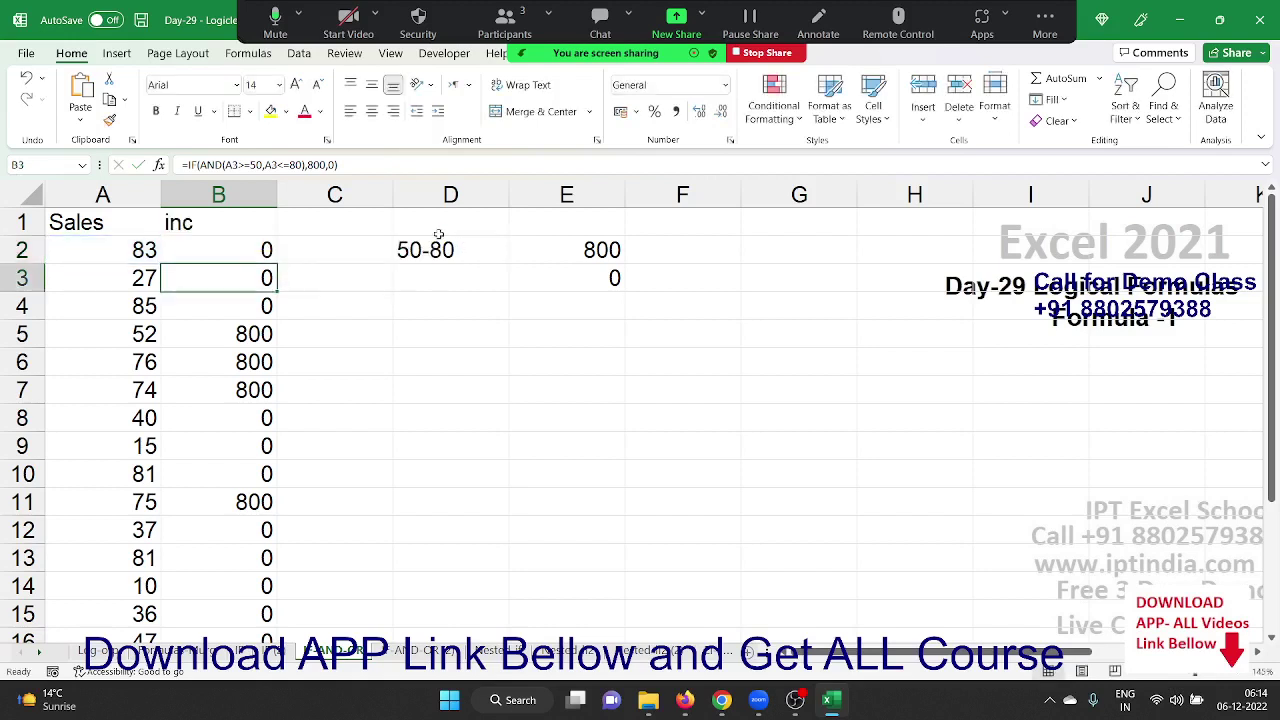
{"action": "key", "text": "Up"}
{"action": "key", "text": "Right"}
{"action": "key", "text": "Right"}
{"action": "key", "text": "Right"}
{"action": "key", "text": "Right"}
{"action": "key", "text": "Right"}
{"action": "key", "text": "Right"}
{"action": "key", "text": "Right"}
{"action": "key", "text": "Right"}
{"action": "key", "text": "Right"}
{"action": "key", "text": "Right"}
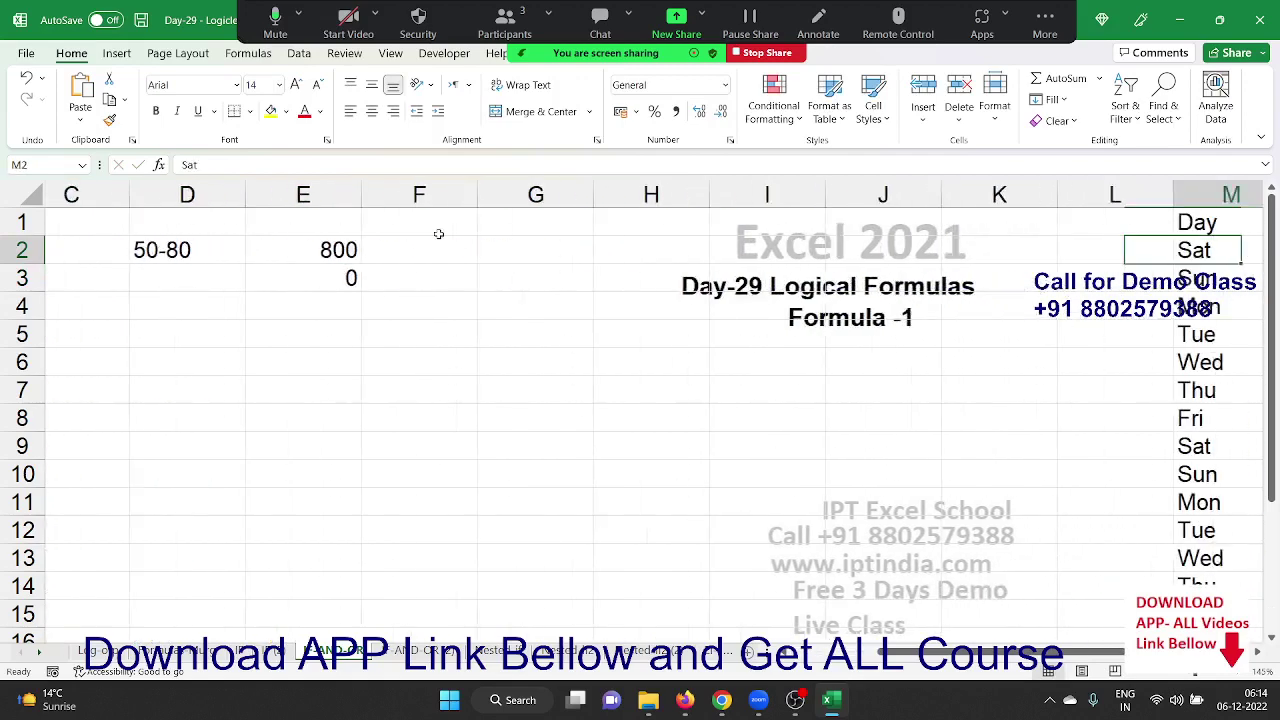
{"action": "key", "text": "Right"}
{"action": "key", "text": "Right"}
{"action": "key", "text": "Right"}
{"action": "key", "text": "Right"}
{"action": "key", "text": "Right"}
{"action": "key", "text": "Left"}
{"action": "key", "text": "Left"}
{"action": "key", "text": "Left"}
{"action": "key", "text": "Down"}
{"action": "key", "text": "Down"}
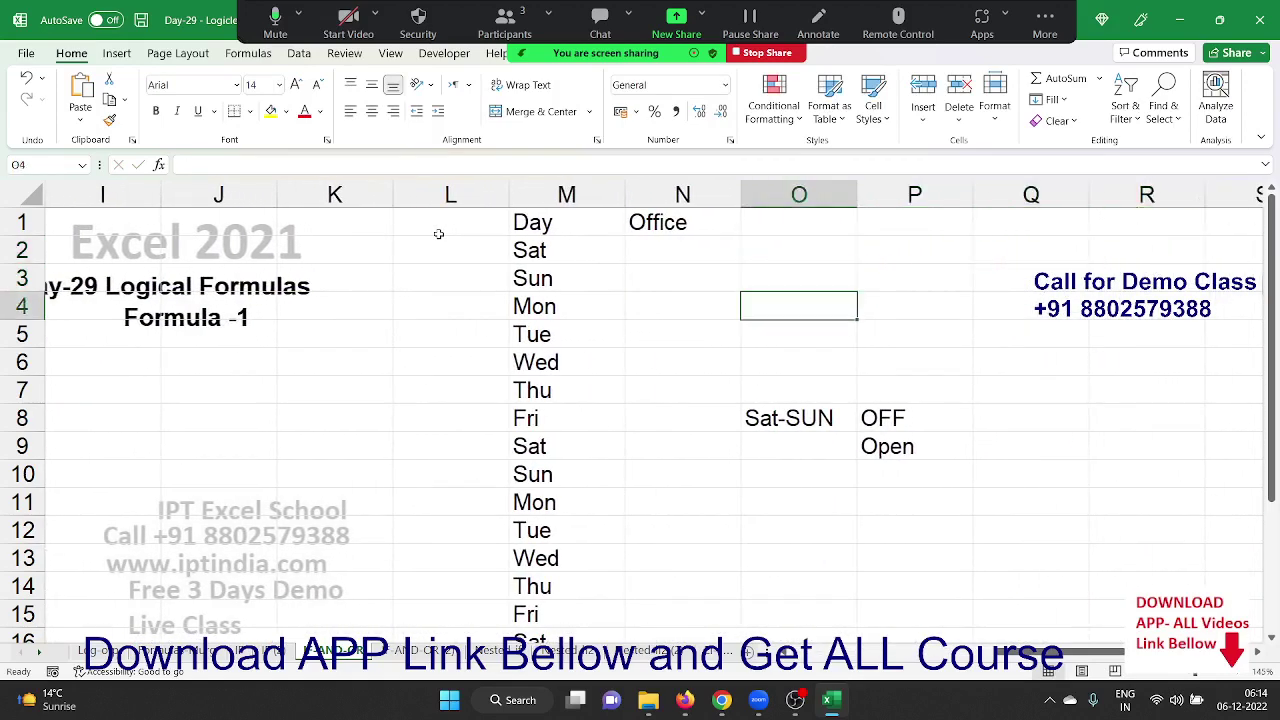
{"action": "key", "text": "Down"}
{"action": "key", "text": "Down"}
{"action": "key", "text": "Down"}
{"action": "key", "text": "Right"}
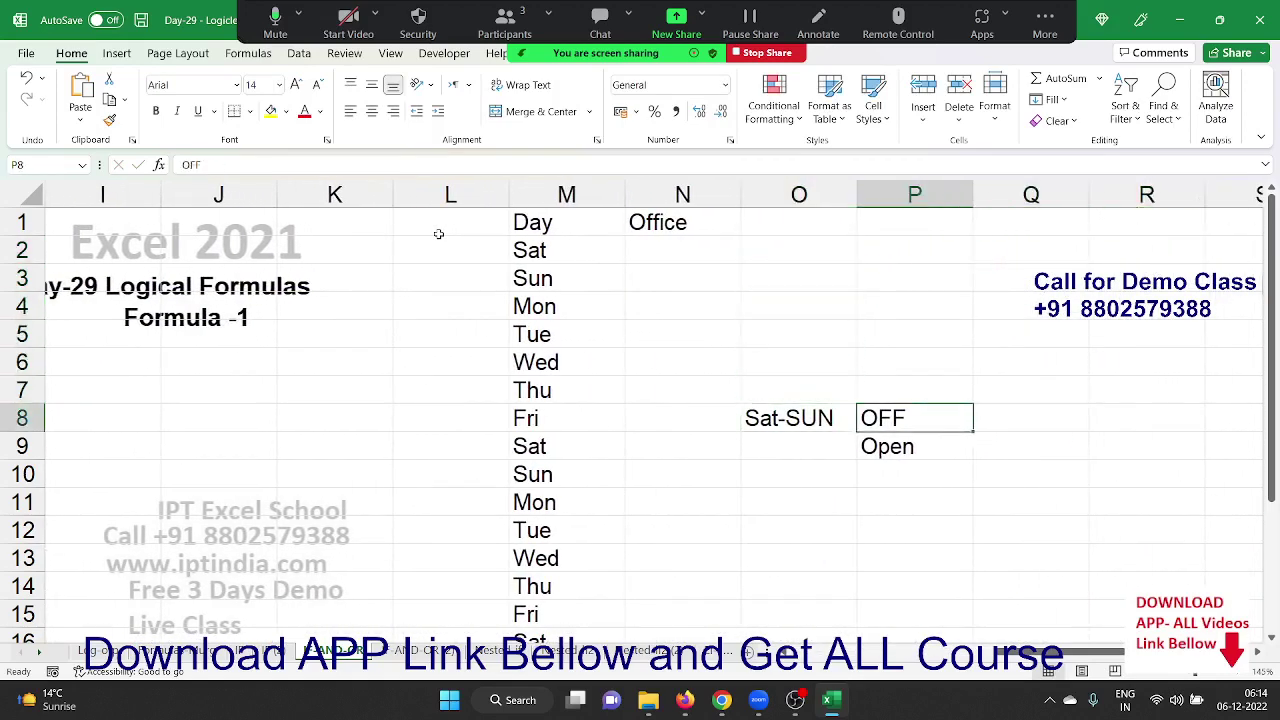
{"action": "key", "text": "Down"}
{"action": "key", "text": "Left"}
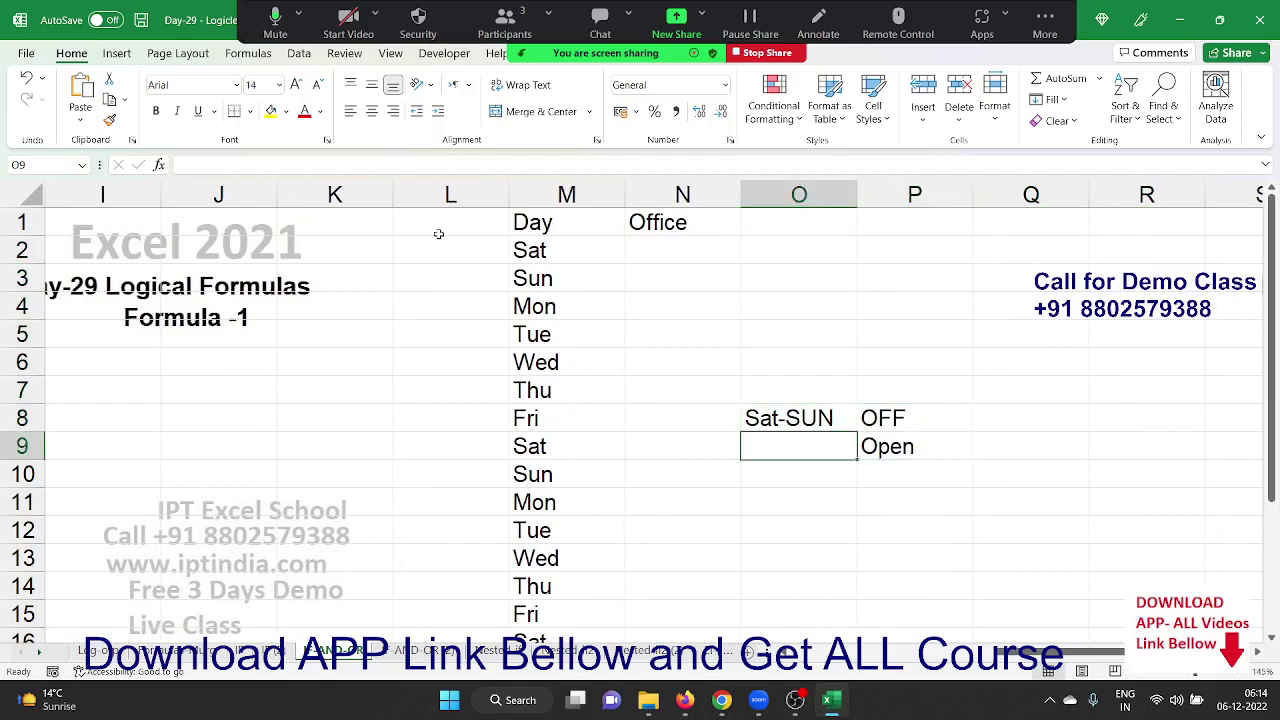
{"action": "key", "text": "Up"}
{"action": "key", "text": "Up"}
{"action": "key", "text": "Up"}
{"action": "key", "text": "Up"}
{"action": "key", "text": "Up"}
{"action": "key", "text": "Up"}
{"action": "key", "text": "Up"}
{"action": "key", "text": "Up"}
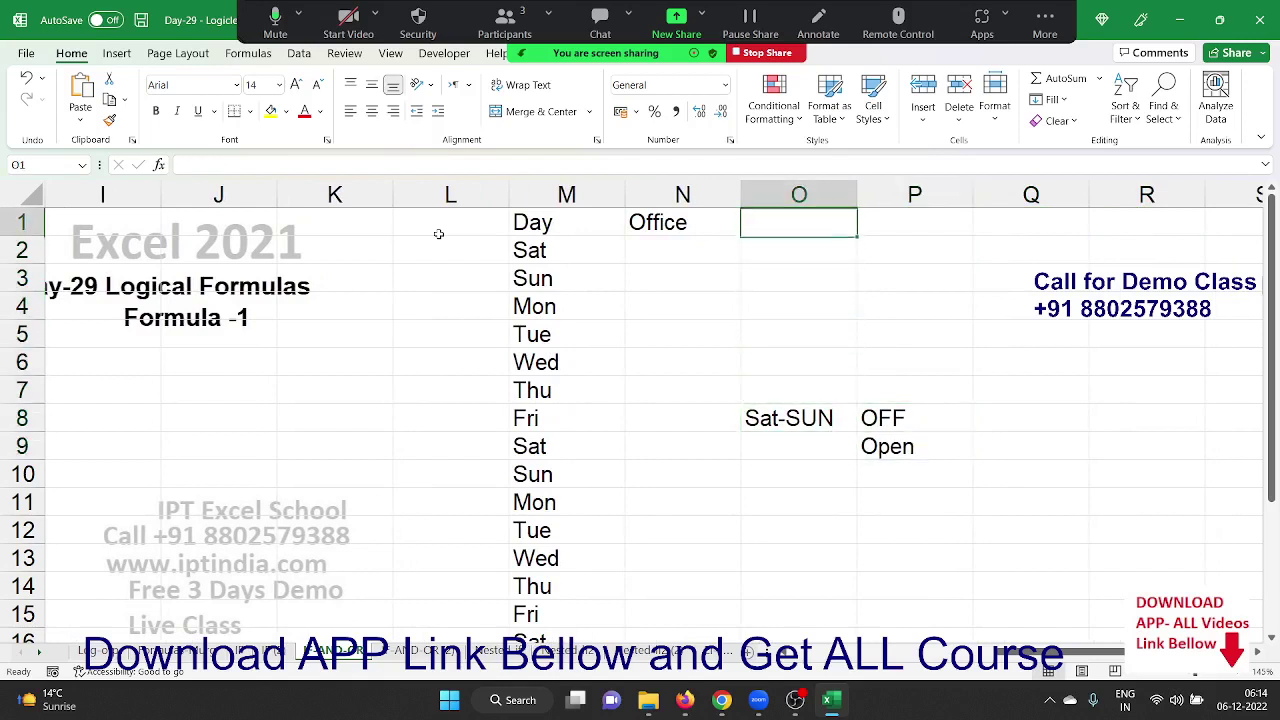
{"action": "key", "text": "Left"}
{"action": "key", "text": "Down"}
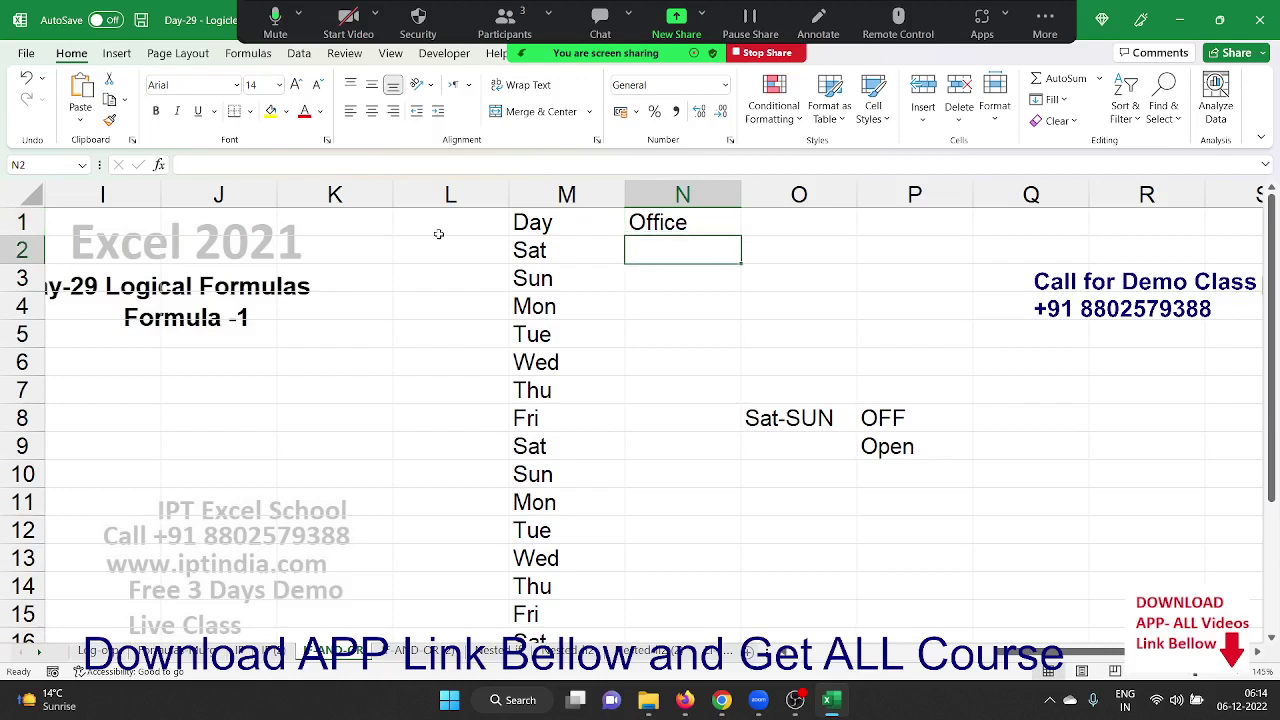
Enter =OR(M2="Sat",M2="Sun") in N2 under the Office heading
{"action": "type", "text": "="}
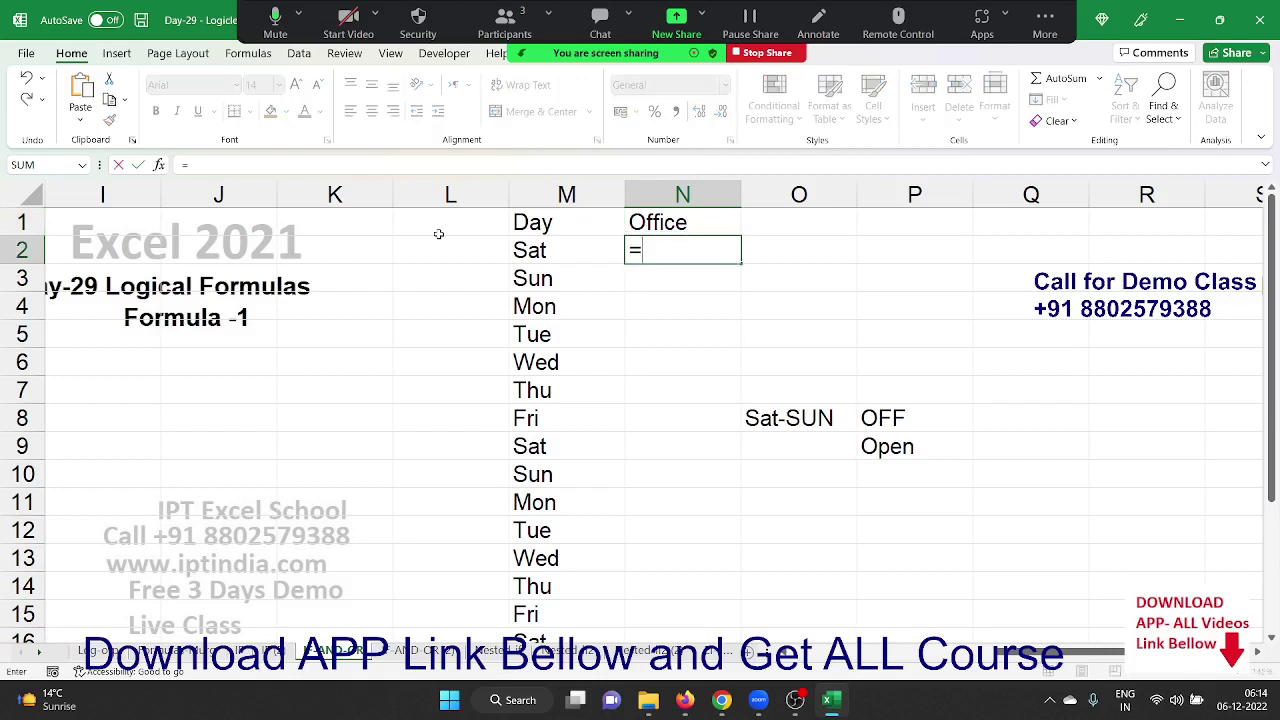
{"action": "type", "text": "or"}
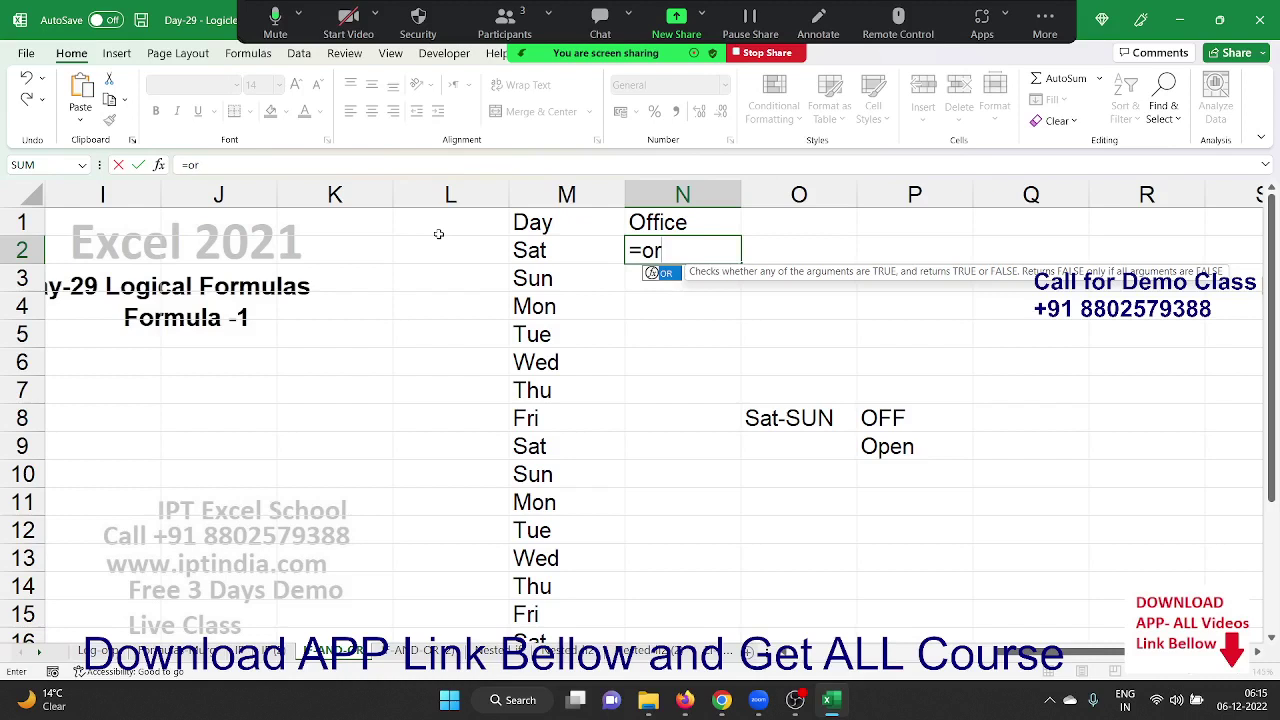
{"action": "key", "text": "Tab"}
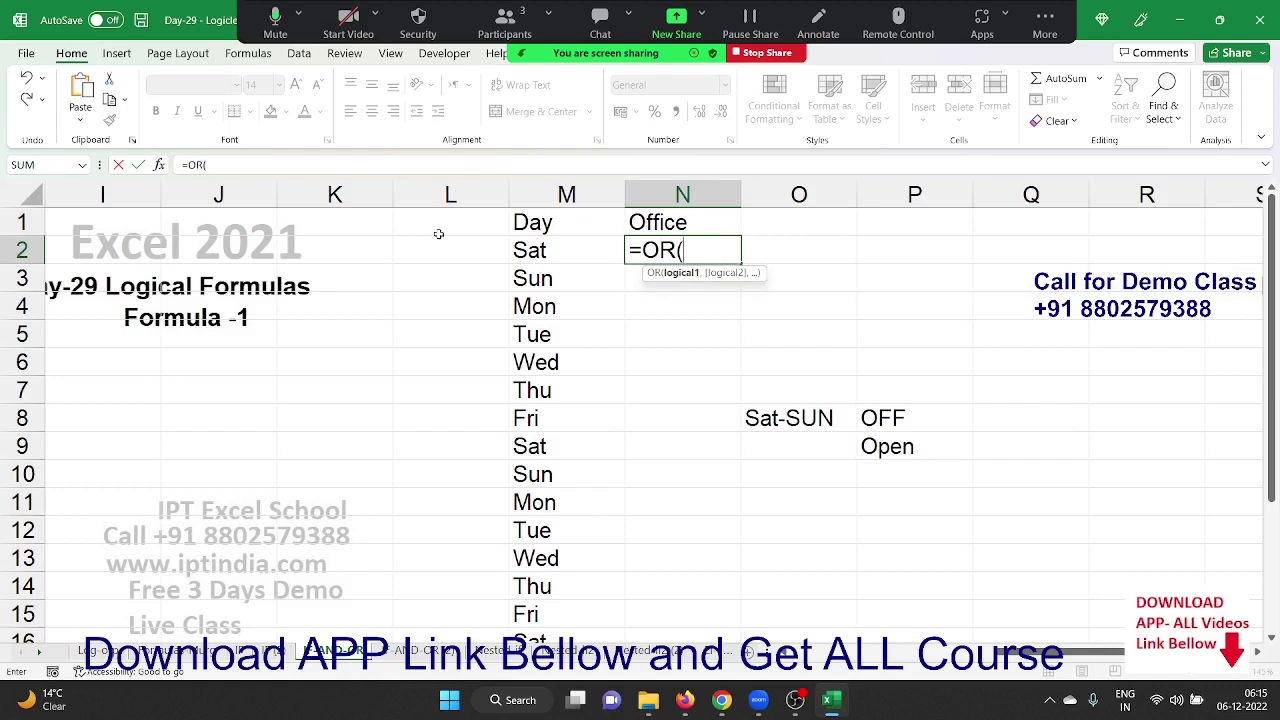
{"action": "left_click", "coordinate": [524, 247]}
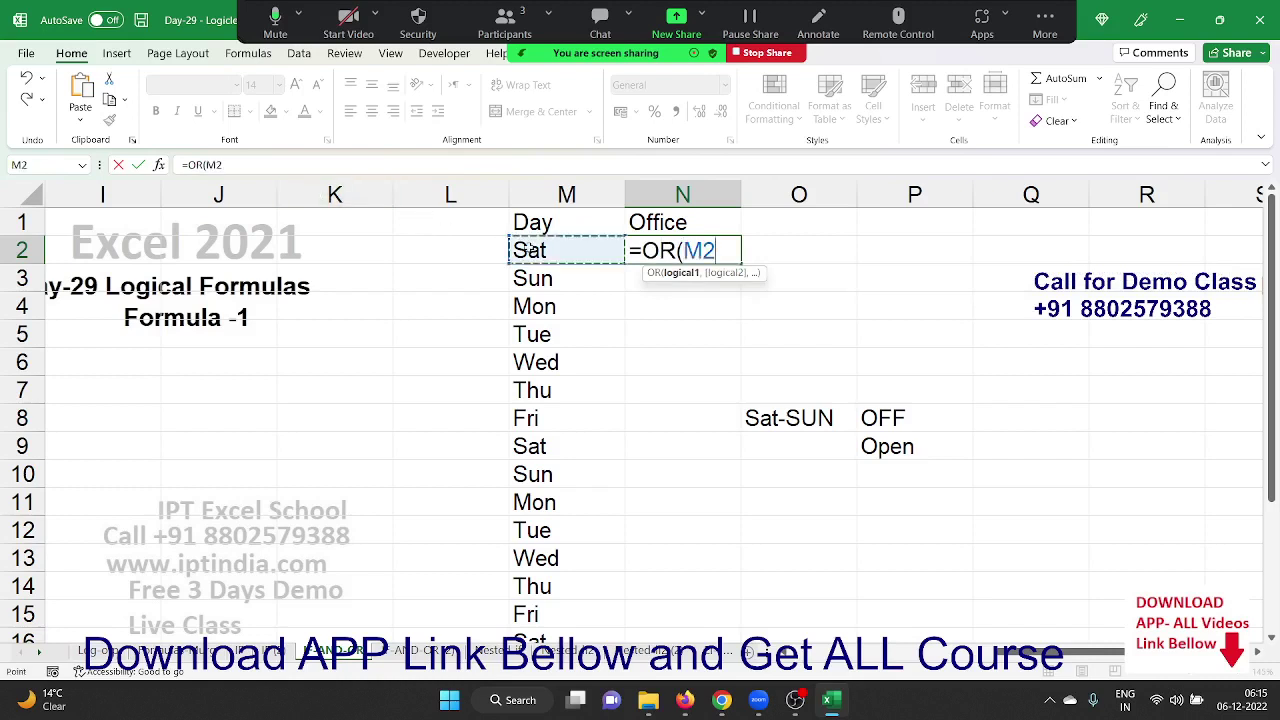
{"action": "type", "text": "="}
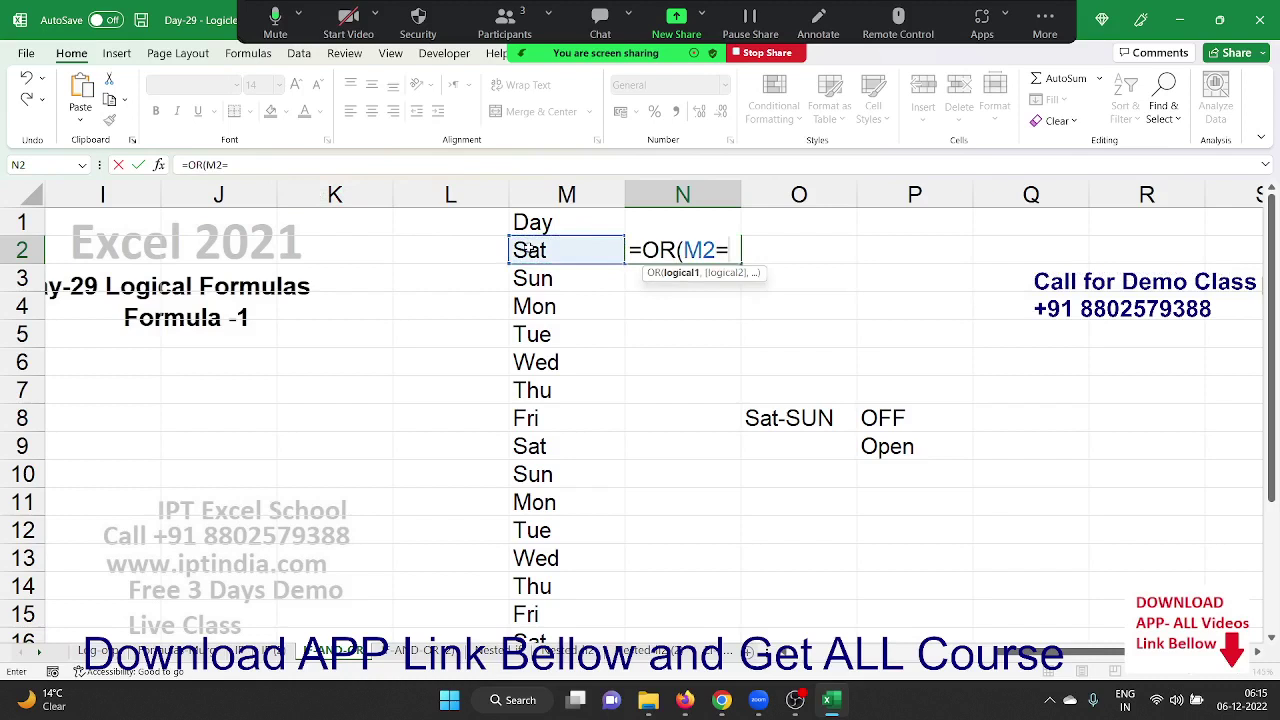
{"action": "type", "text": "\"Sa"}
{"action": "type", "text": "t"}
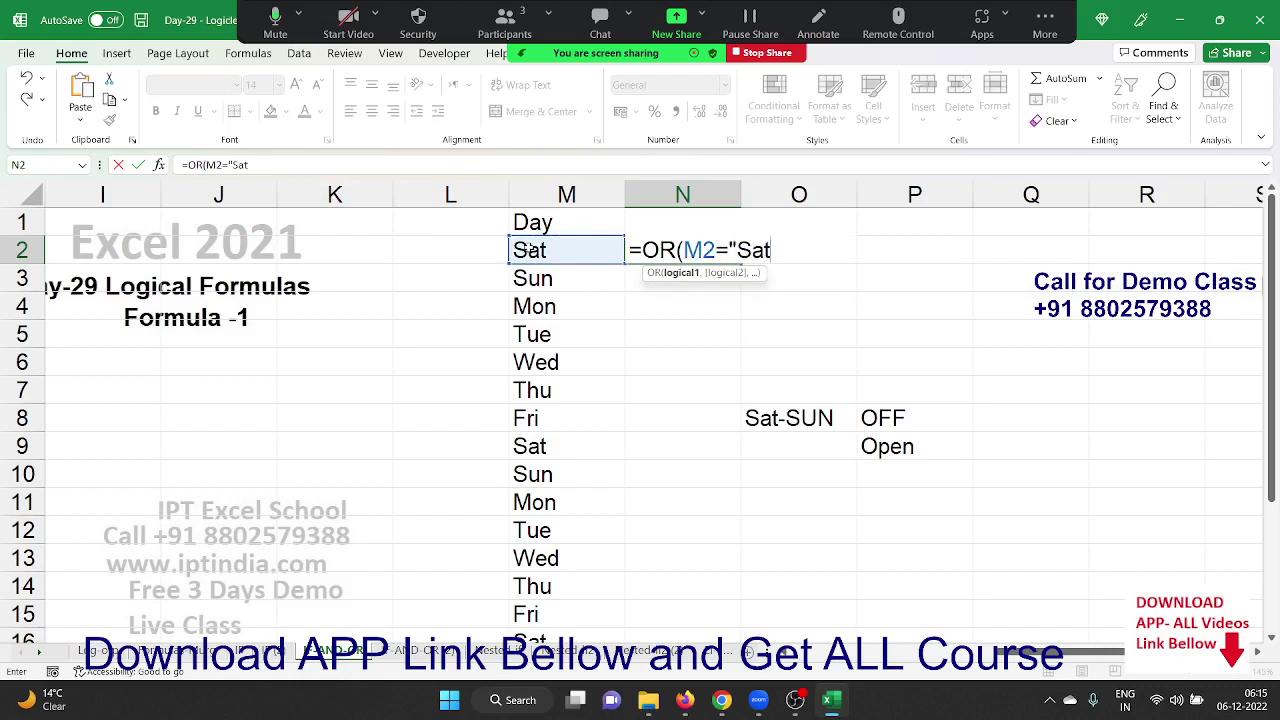
{"action": "type", "text": "\","}
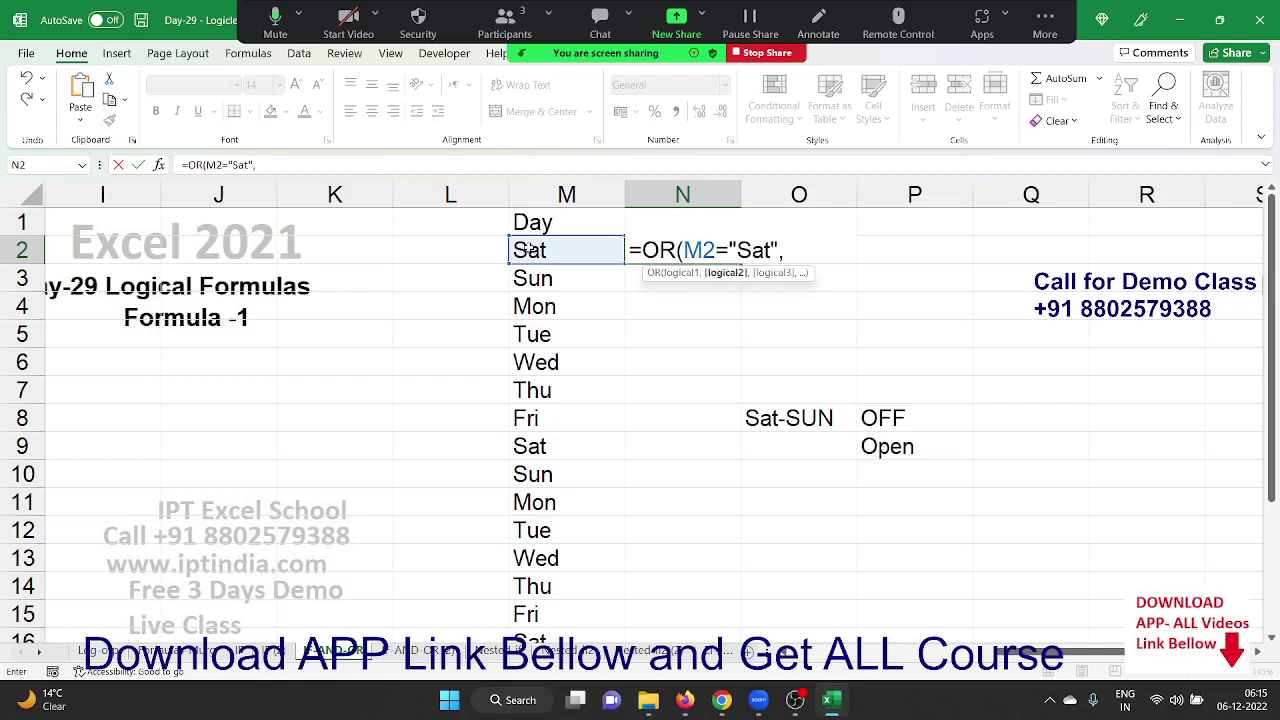
{"action": "left_click", "coordinate": [585, 250]}
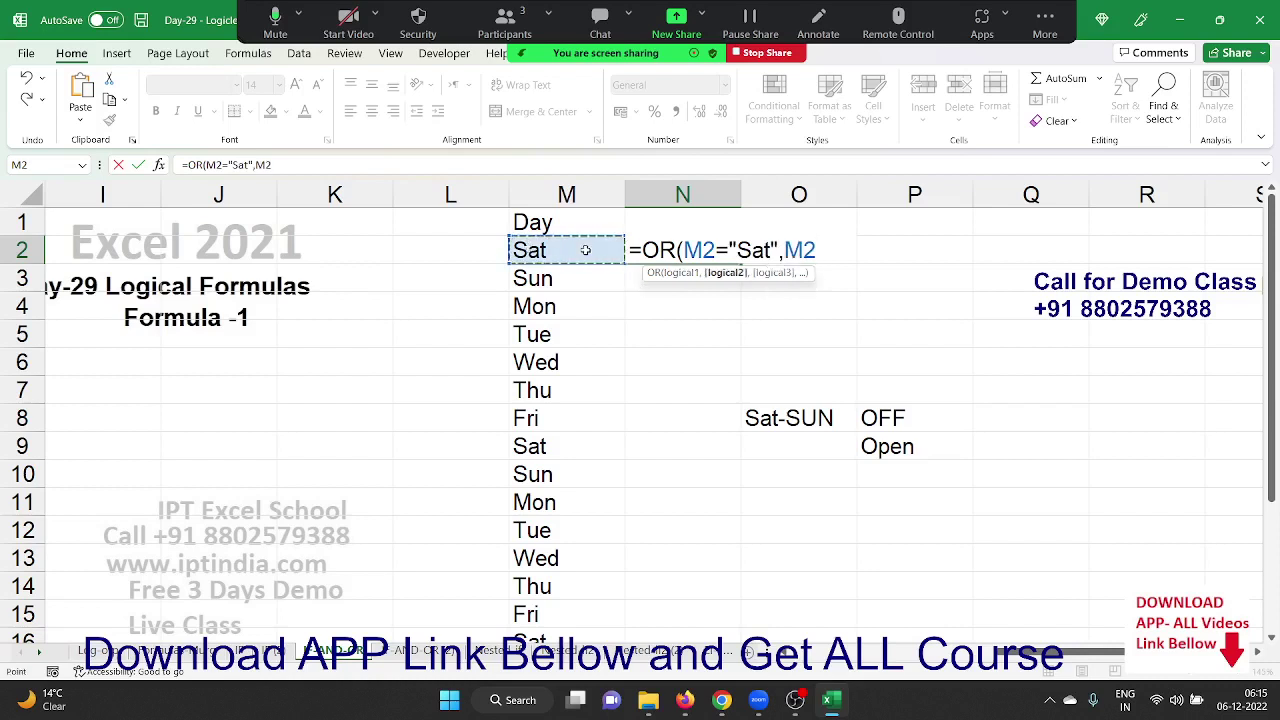
{"action": "type", "text": "=\""}
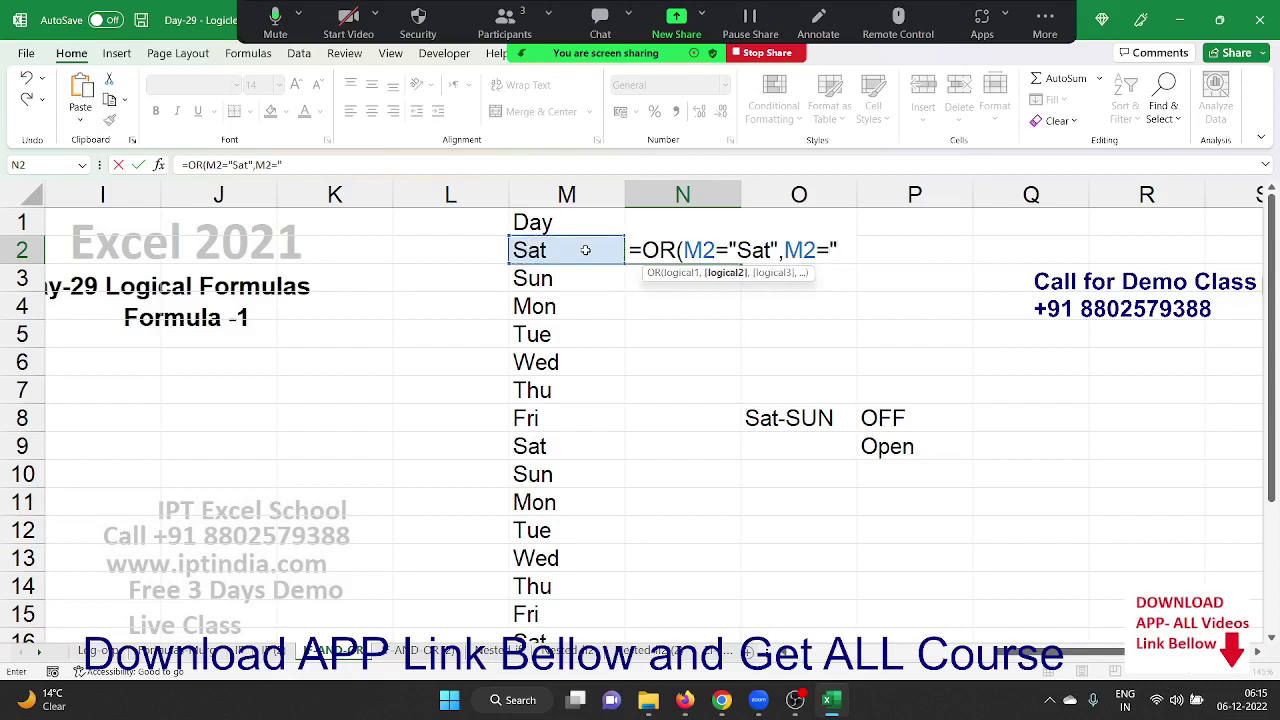
{"action": "type", "text": "Sun"}
{"action": "type", "text": "\")"}
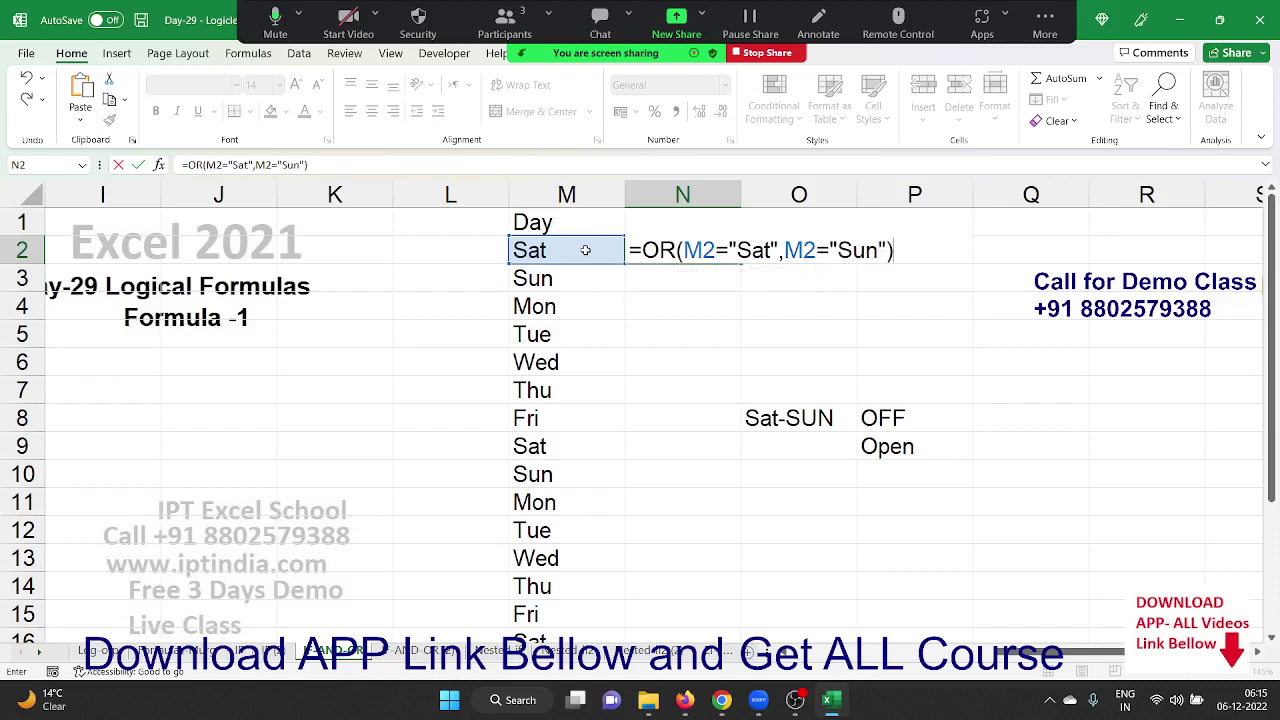
{"action": "key", "text": "Return"}
{"action": "key", "text": "Up"}
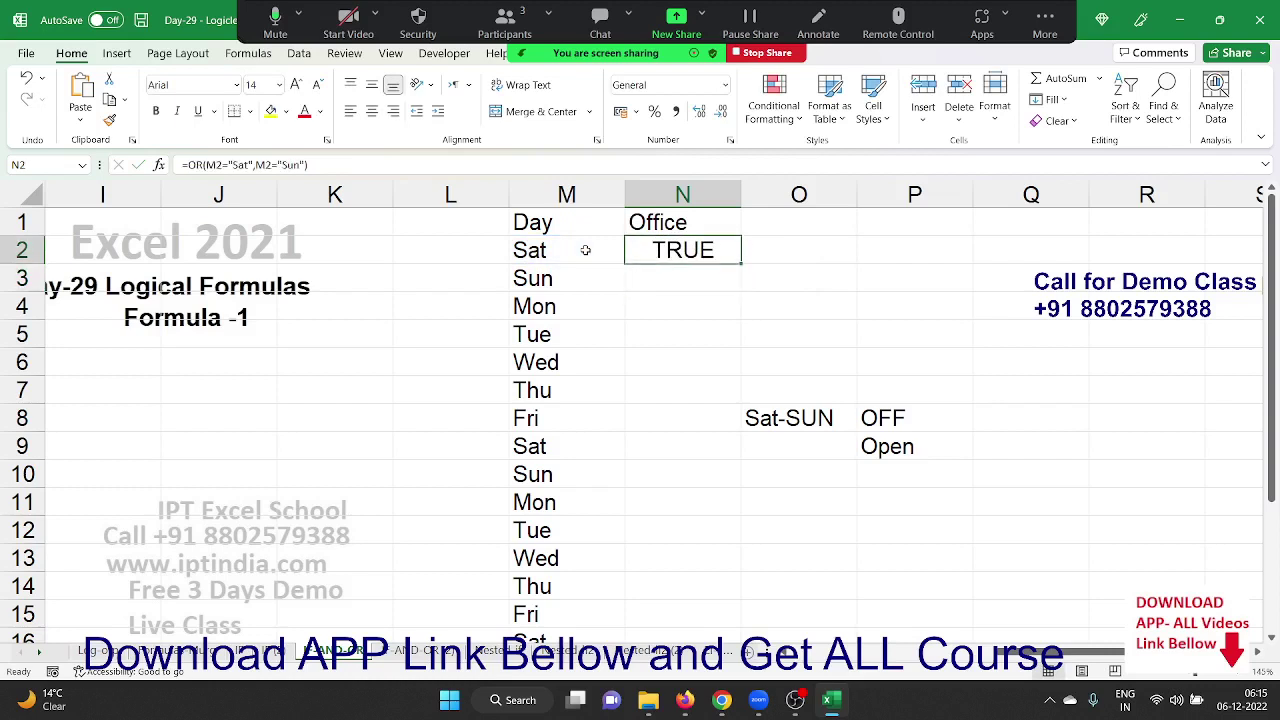
Change N2 to =IF(OR(M2="Sat",M2="Sun"),"OFF","OPEN"), accepting Excel's correction
{"action": "double_click", "coordinate": [660, 252]}
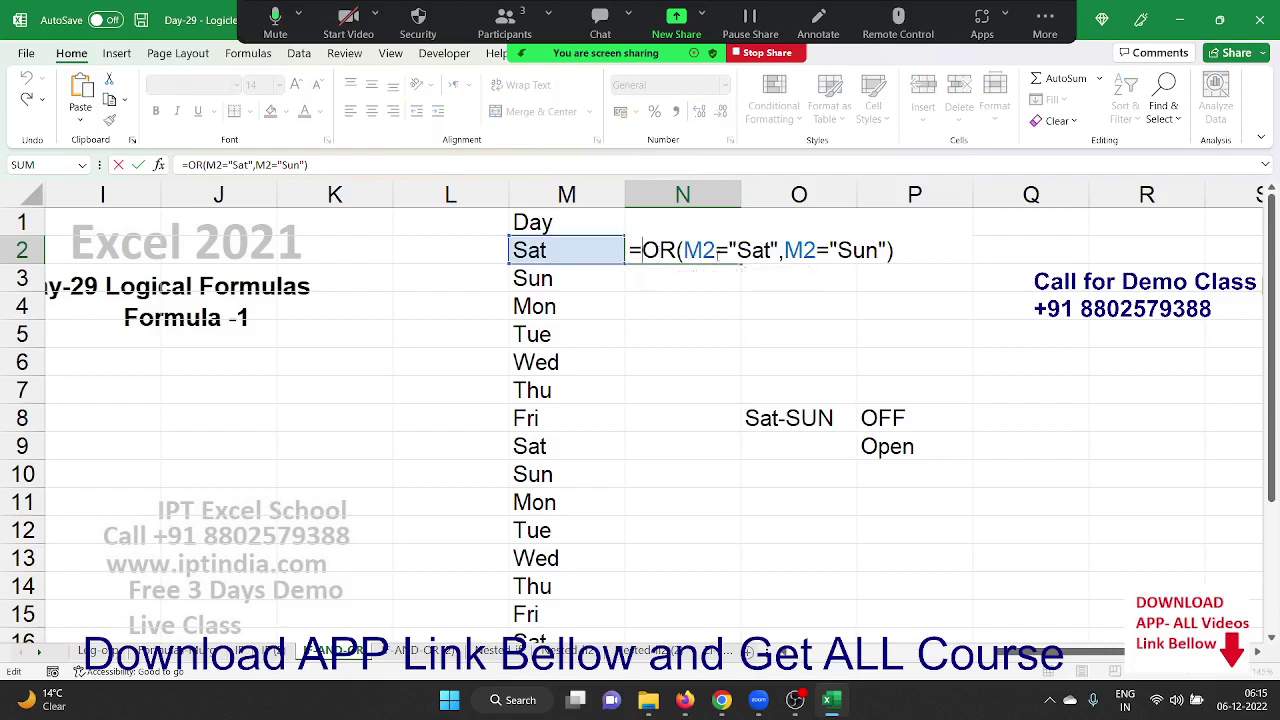
{"action": "type", "text": "i"}
{"action": "key", "text": "Tab"}
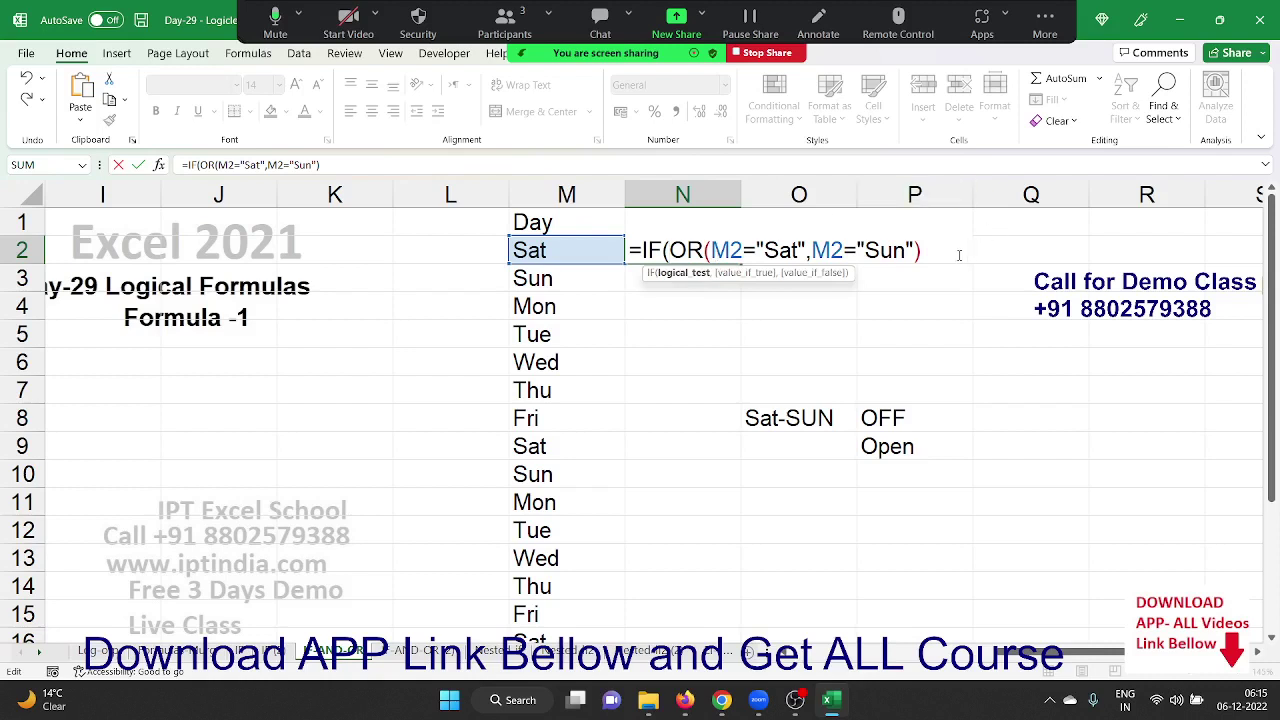
{"action": "type", "text": ","}
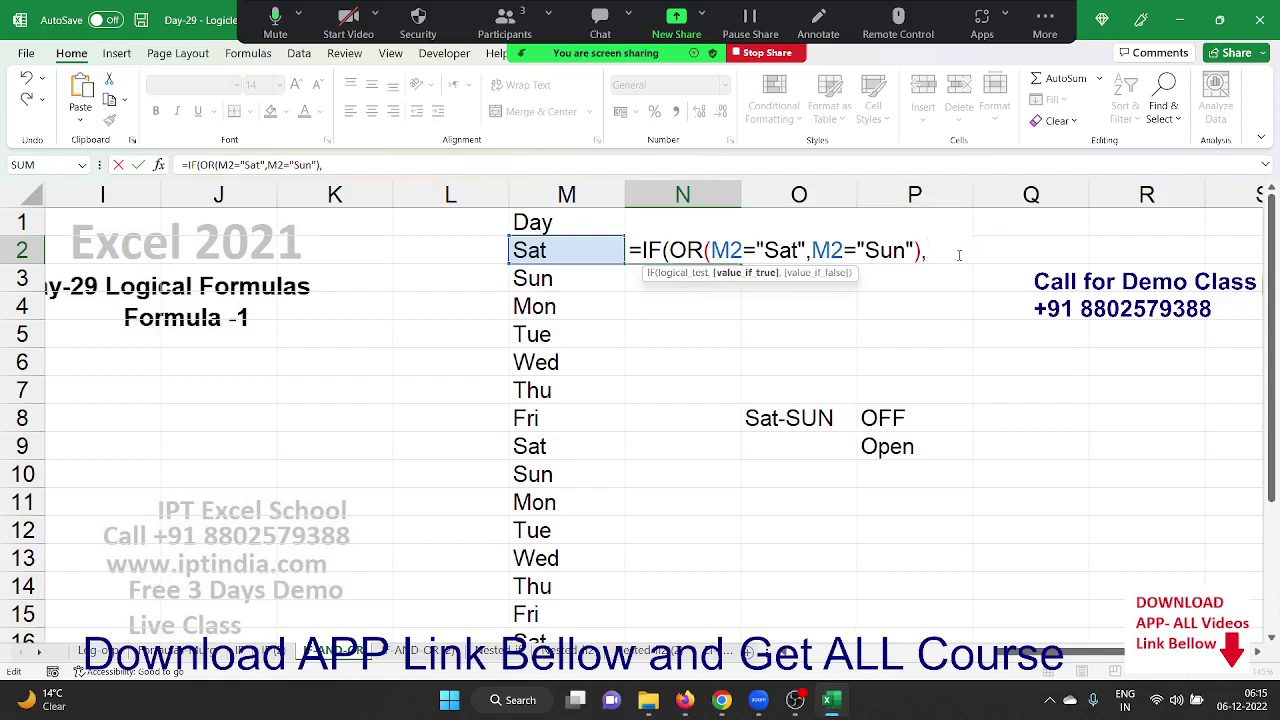
{"action": "type", "text": "\"OF"}
{"action": "type", "text": "F\",\""}
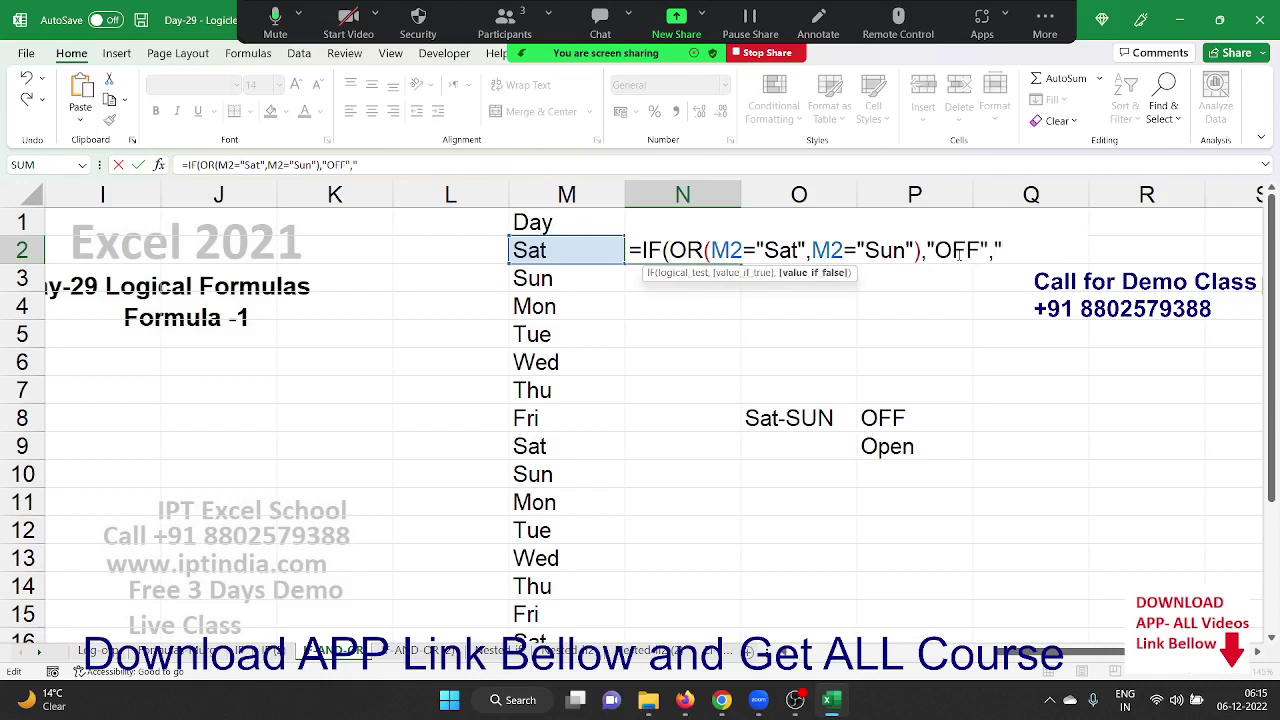
{"action": "type", "text": "OPEM"}
{"action": "key", "text": "BackSpace"}
{"action": "type", "text": "N\""}
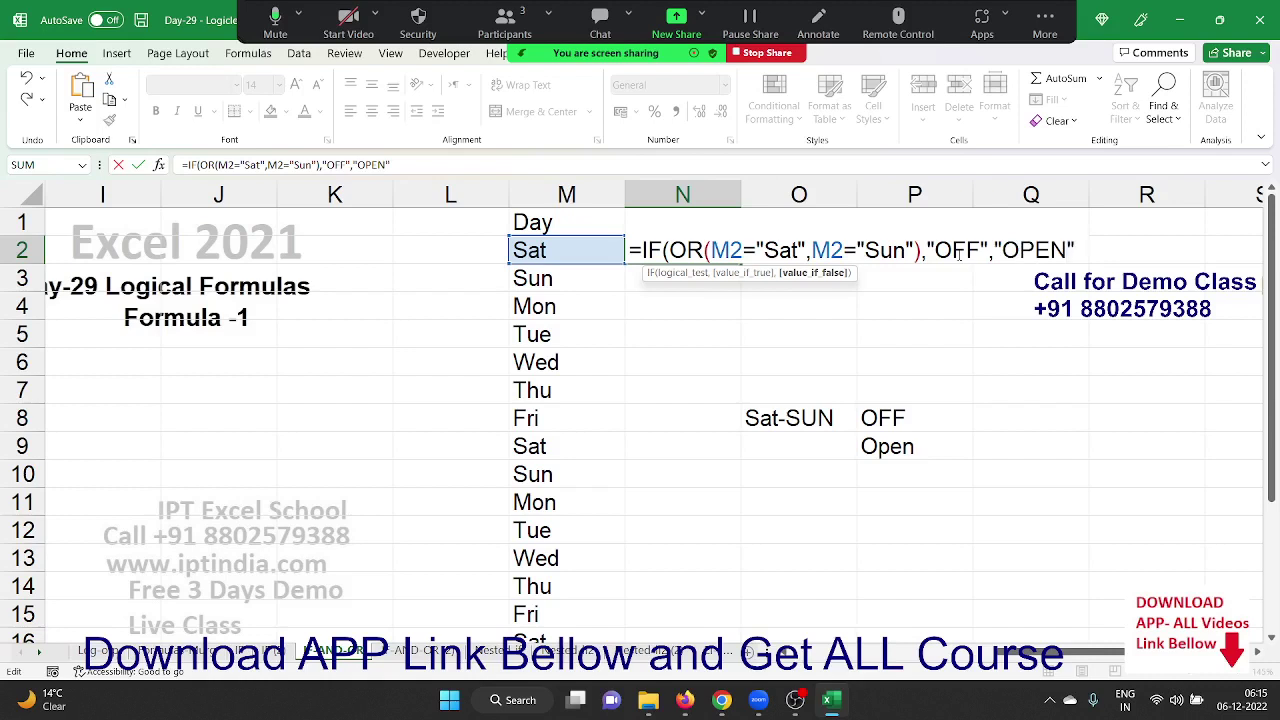
{"action": "key", "text": "Return"}
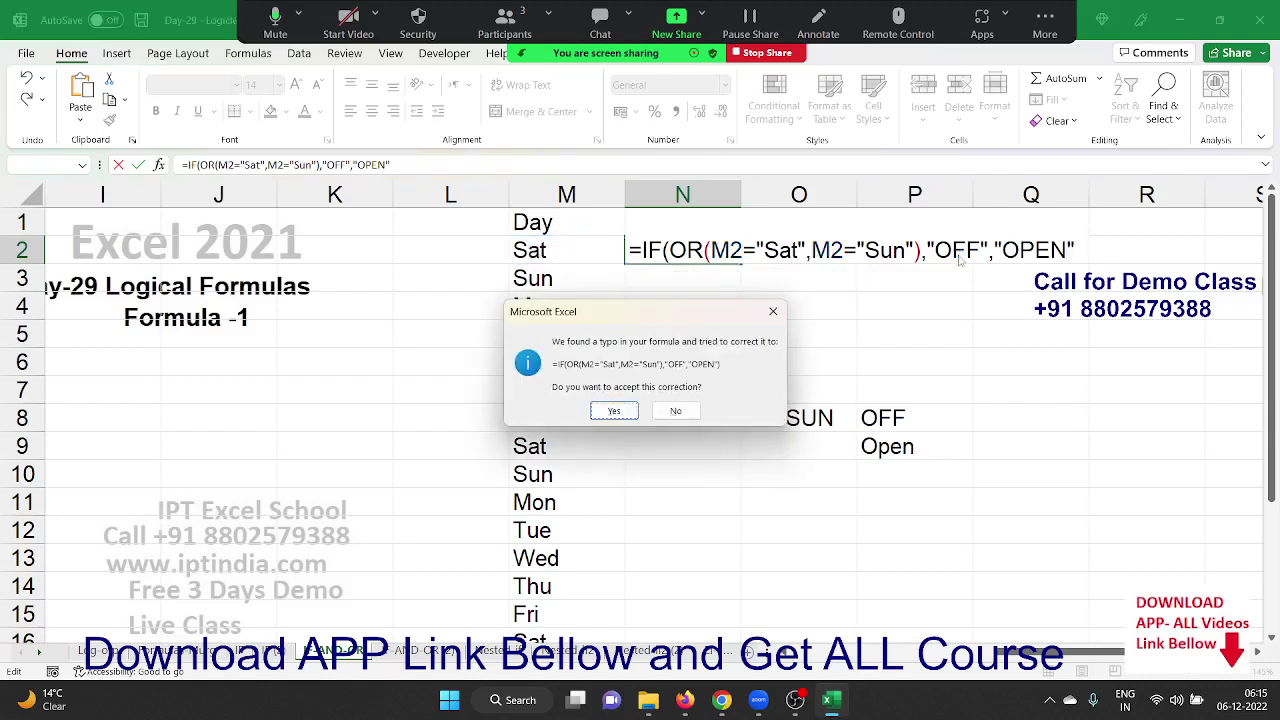
{"action": "key", "text": "Return"}
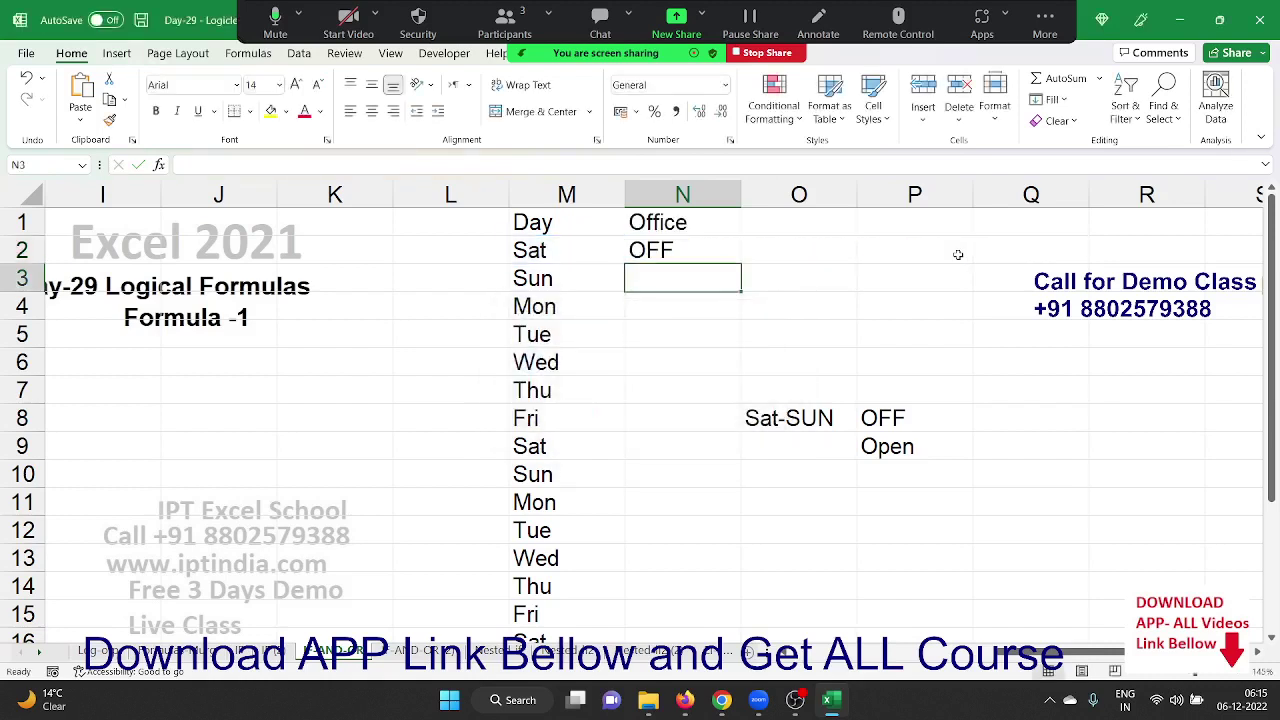
{"action": "key", "text": "Up"}
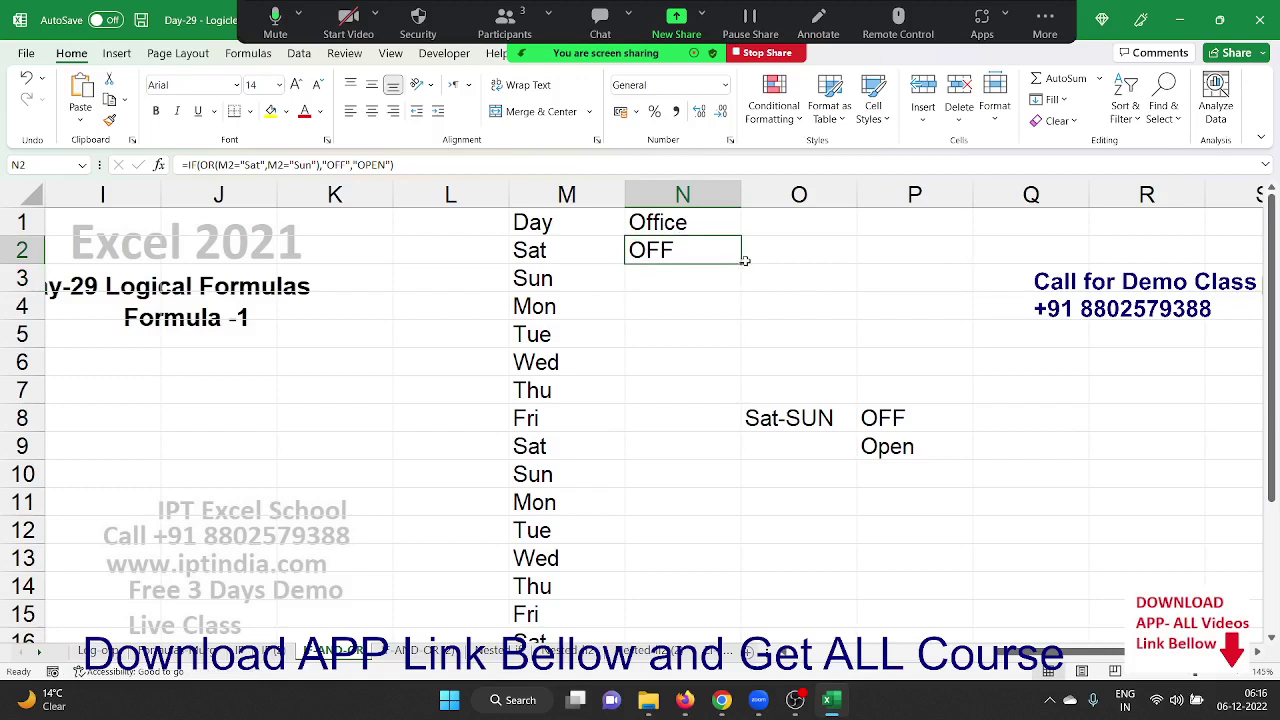
Fill the OFF/OPEN formula down column N, then go to the IF-AND-OR (2) sheet
{"action": "left_click", "coordinate": [745, 261]}
{"action": "left_click", "coordinate": [736, 261]}
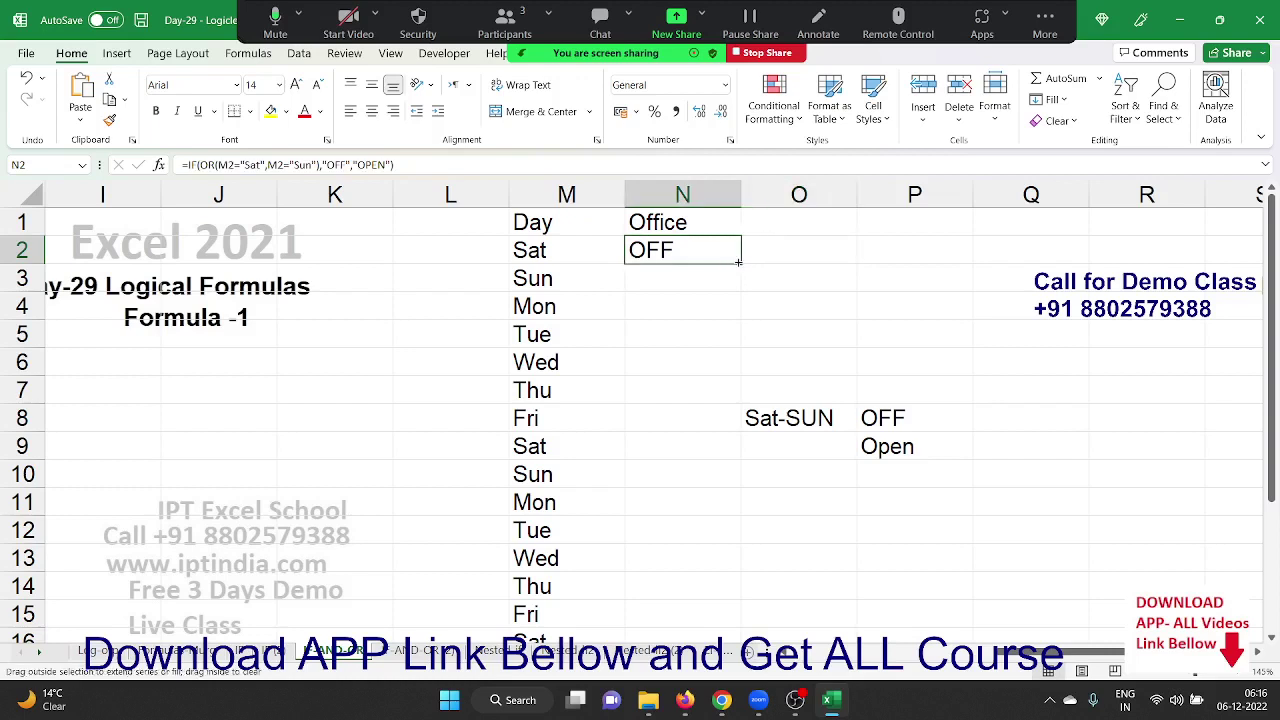
{"action": "double_click", "coordinate": [737, 261]}
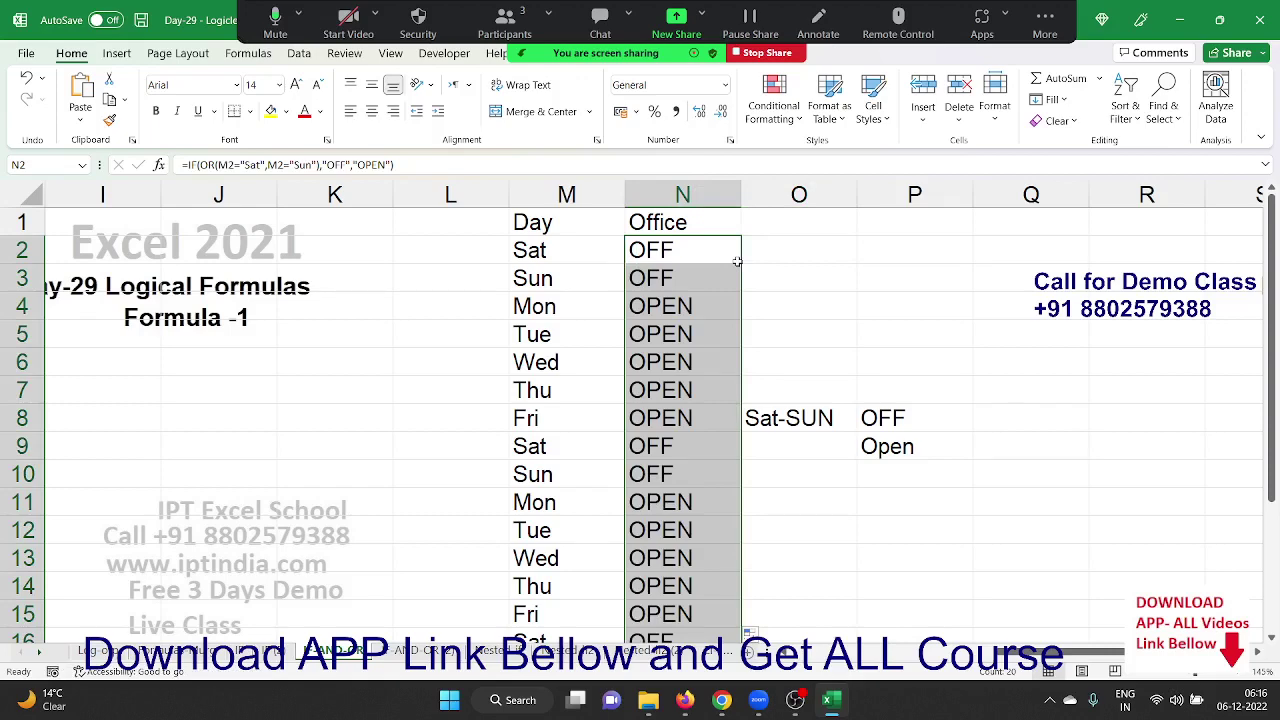
{"action": "left_click", "coordinate": [447, 660]}
{"action": "left_click", "coordinate": [466, 456]}
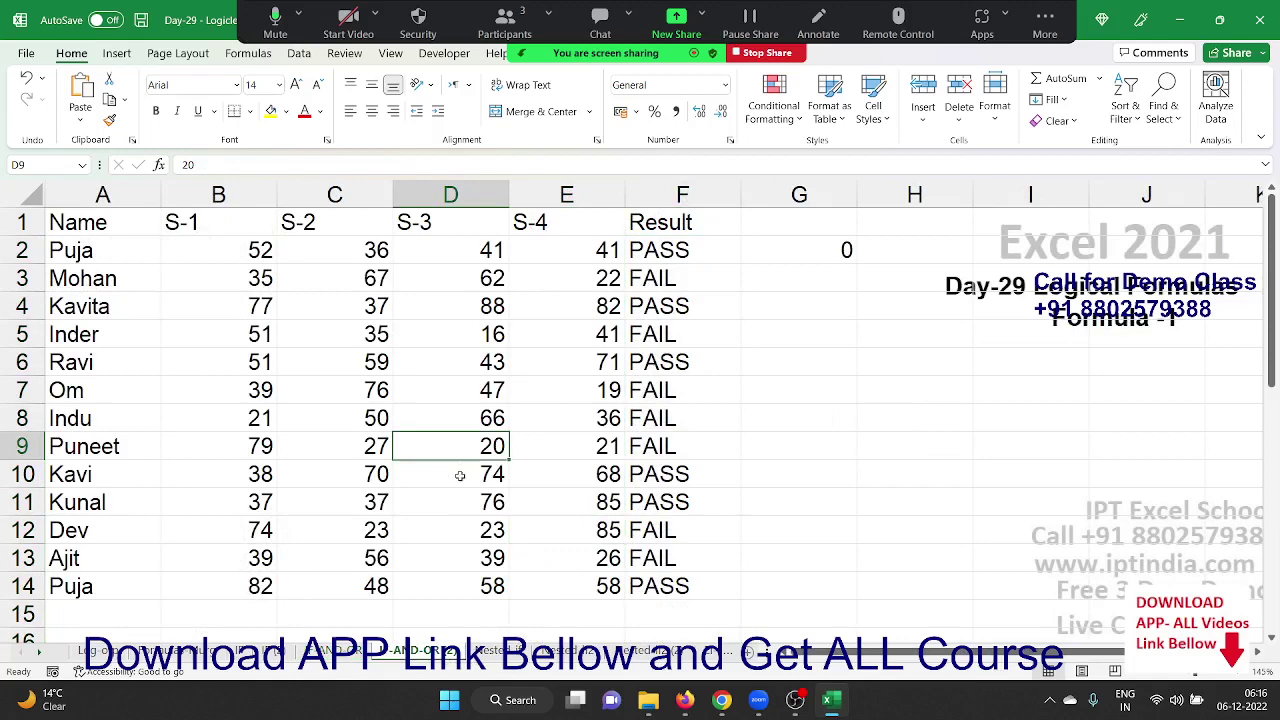
Clear the old PASS/FAIL results in column F and the count in G2
{"action": "left_click", "coordinate": [368, 662]}
{"action": "left_click", "coordinate": [394, 654]}
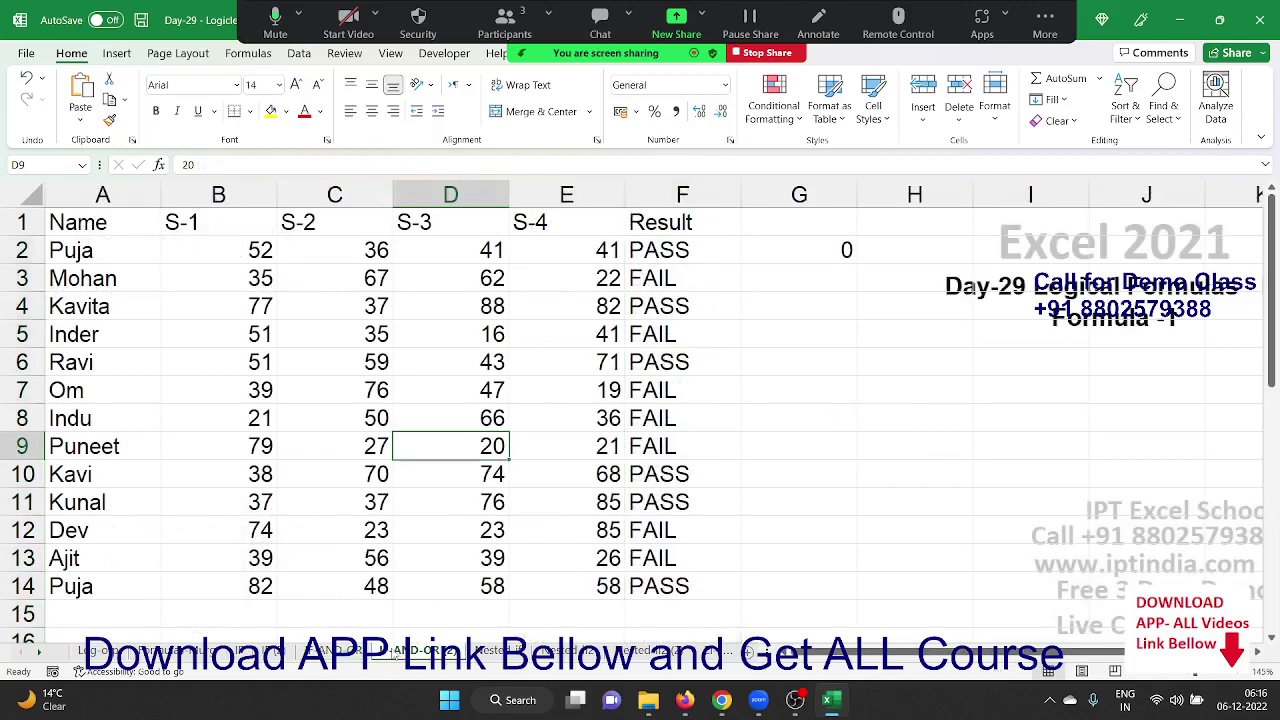
{"action": "left_click", "coordinate": [682, 250]}
{"action": "key", "text": "ctrl+shift+Down"}
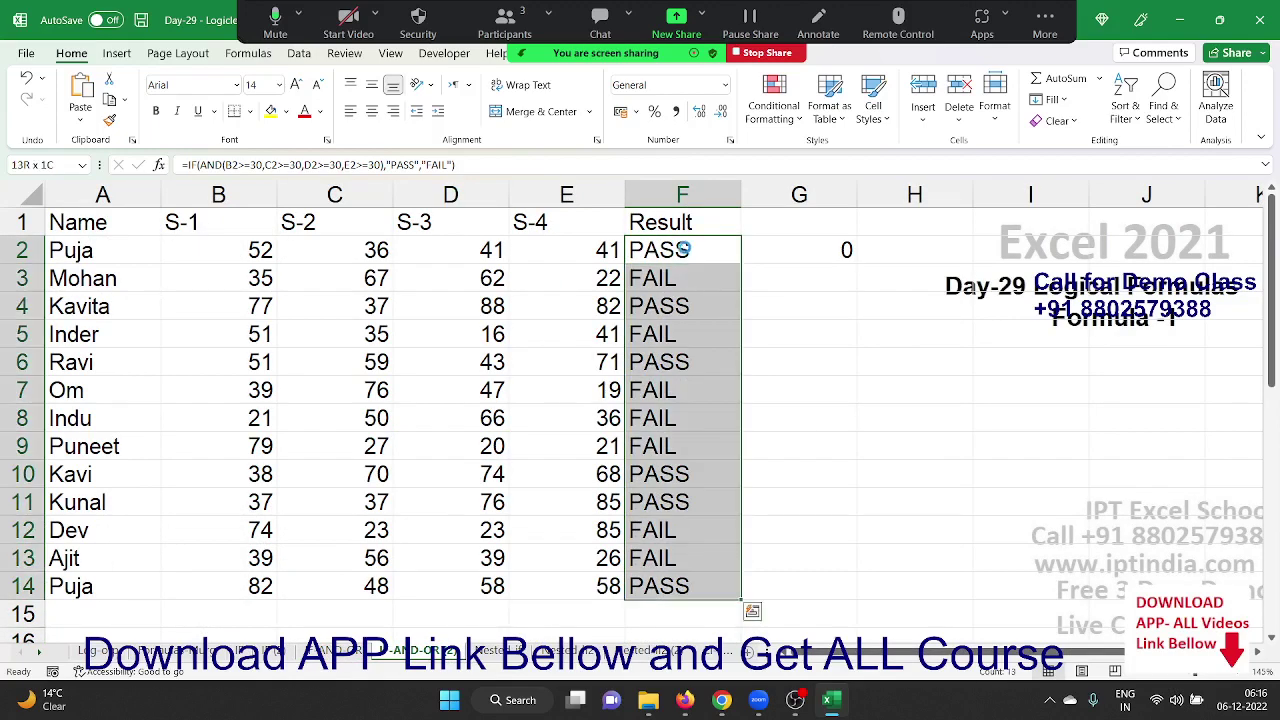
{"action": "key", "text": "Delete"}
{"action": "key", "text": "Right"}
{"action": "key", "text": "Delete"}
{"action": "key", "text": "Left"}
{"action": "key", "text": "Left"}
{"action": "key", "text": "Left"}
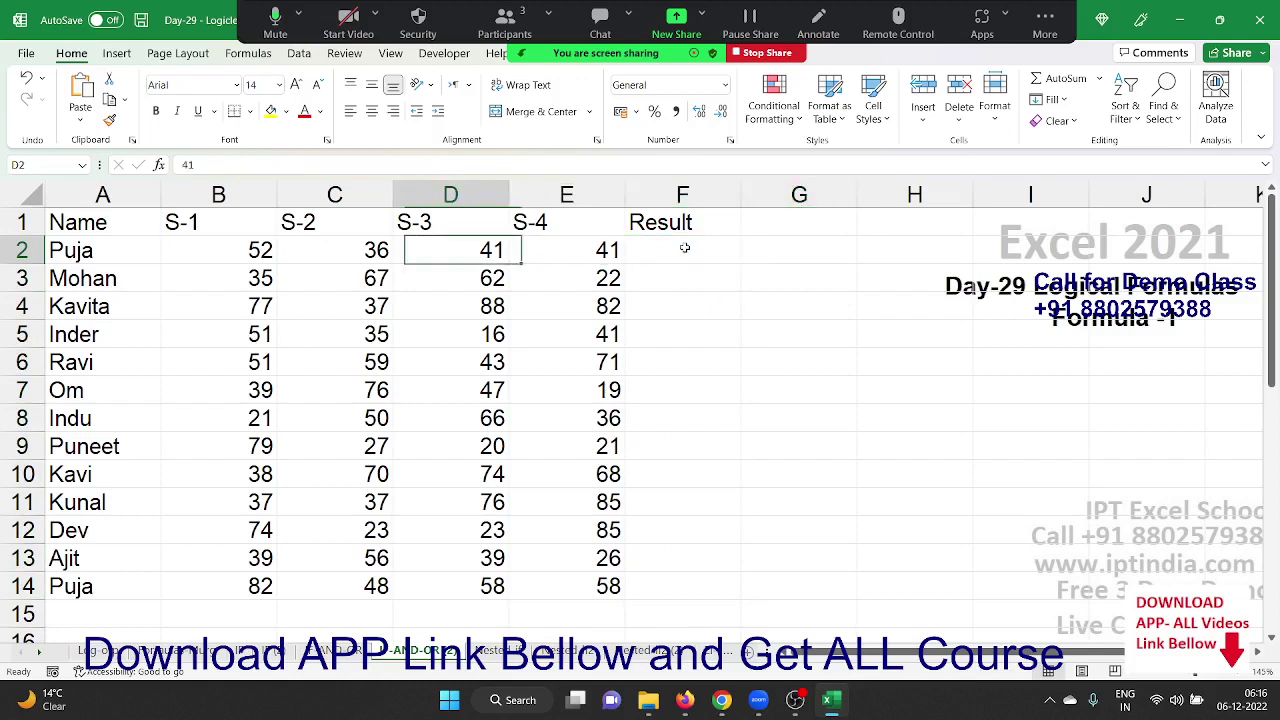
{"action": "key", "text": "Left"}
{"action": "key", "text": "Left"}
{"action": "key", "text": "shift+Right"}
{"action": "key", "text": "shift+Right"}
{"action": "key", "text": "shift+Right"}
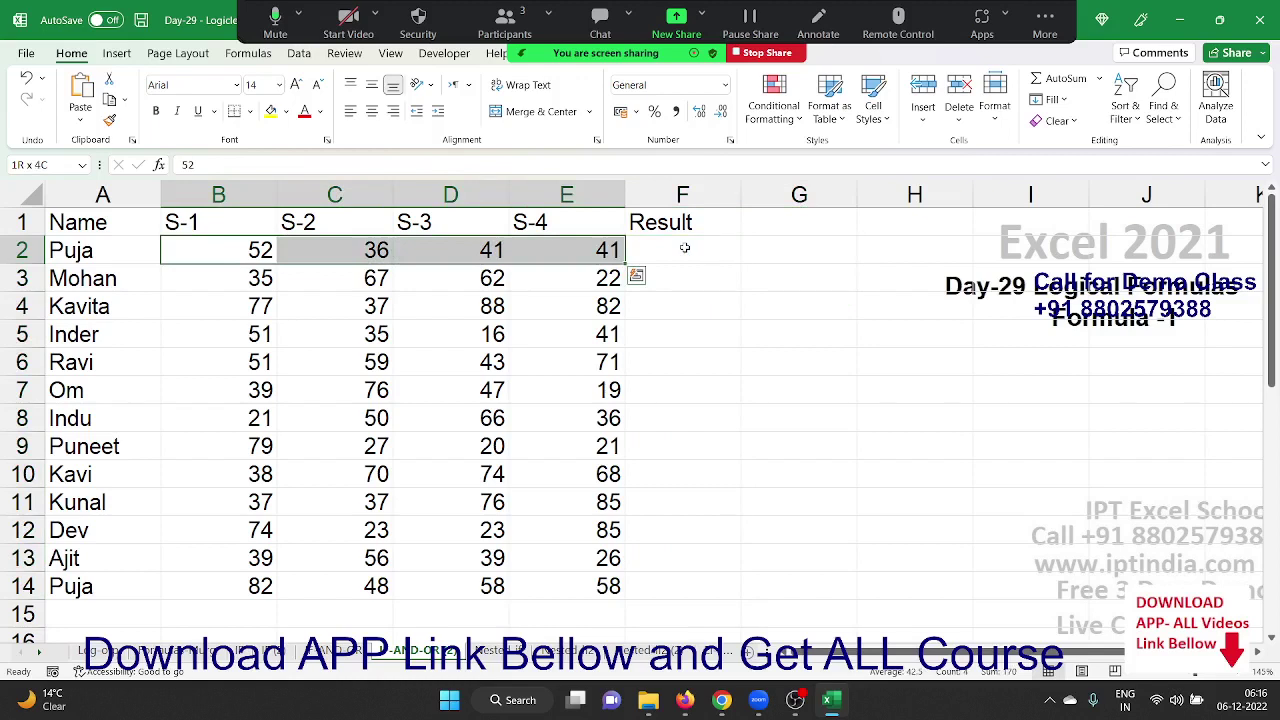
{"action": "key", "text": "Right"}
{"action": "key", "text": "Right"}
{"action": "key", "text": "Right"}
{"action": "key", "text": "Right"}
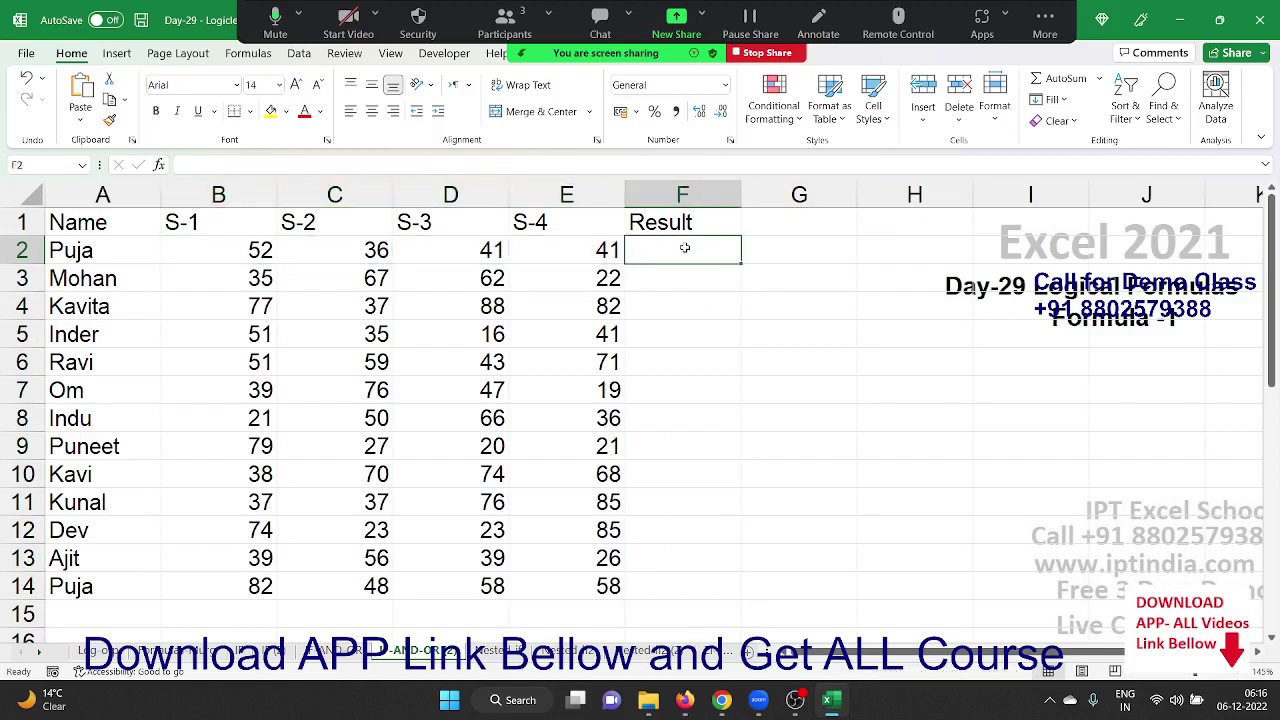
Start F2's formula with the AND function after discarding an IF attempt and a typo
{"action": "type", "text": "=i"}
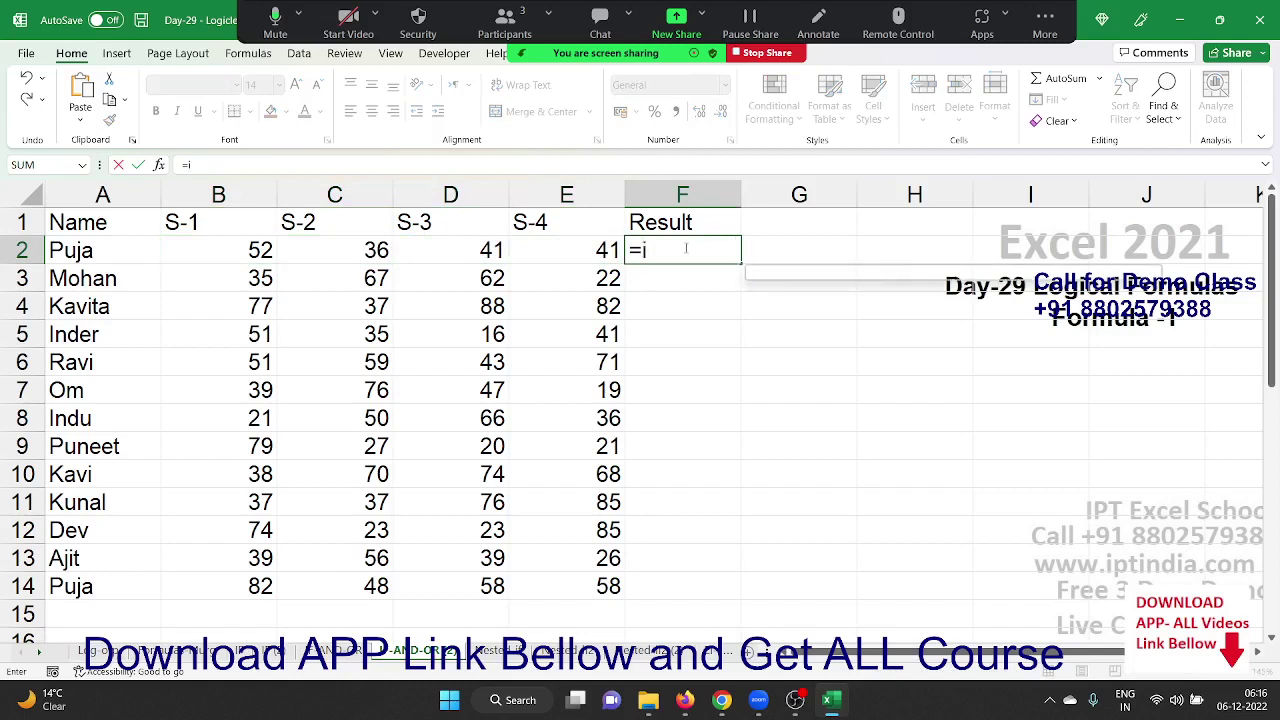
{"action": "type", "text": "f"}
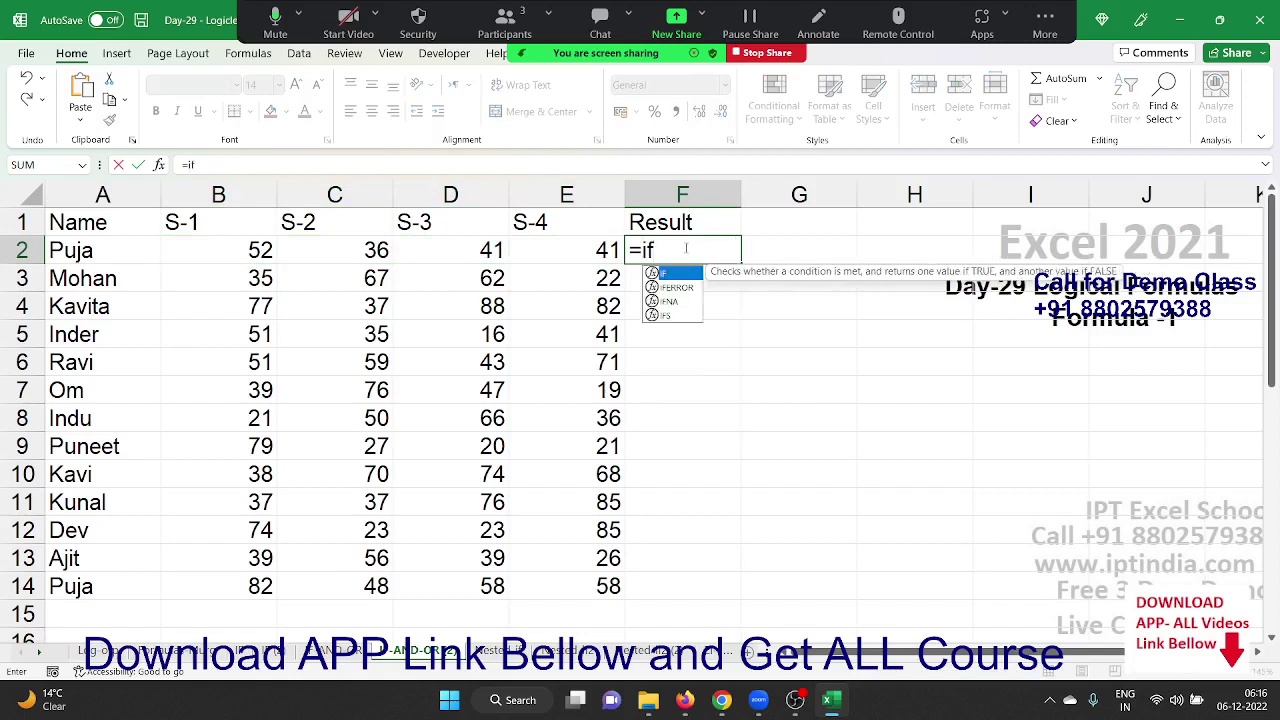
{"action": "key", "text": "Tab"}
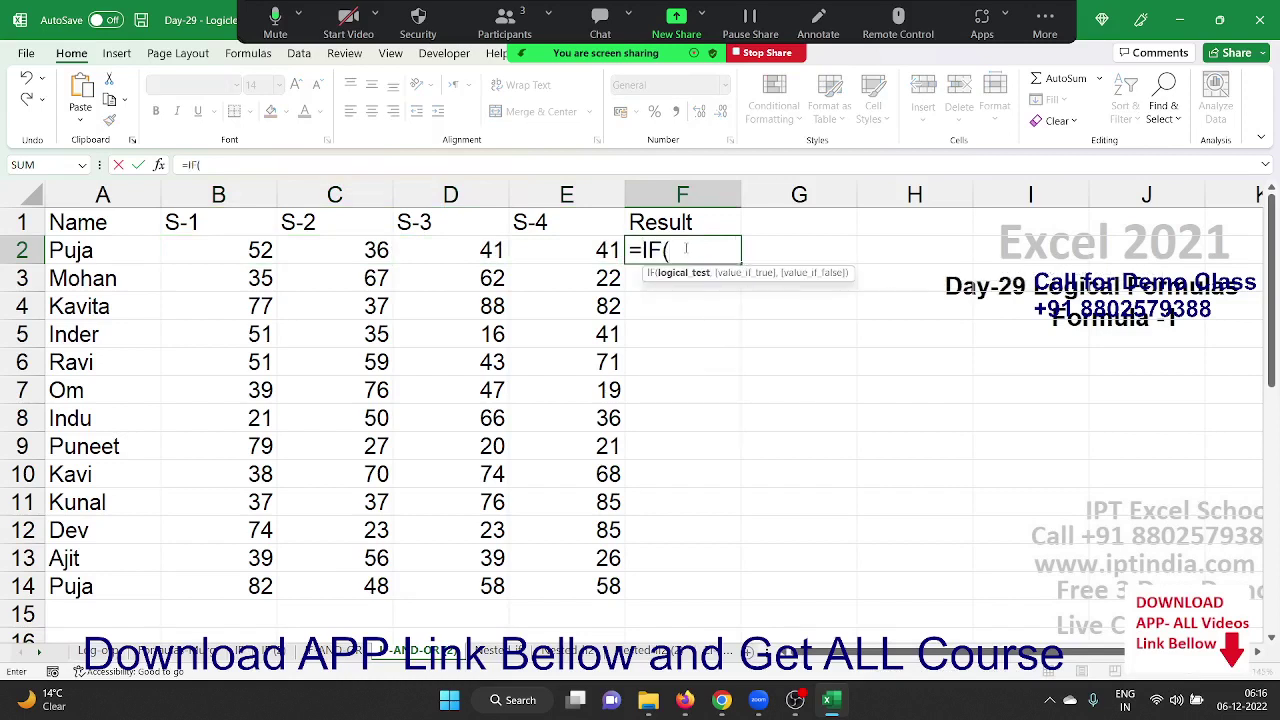
{"action": "key", "text": "Escape"}
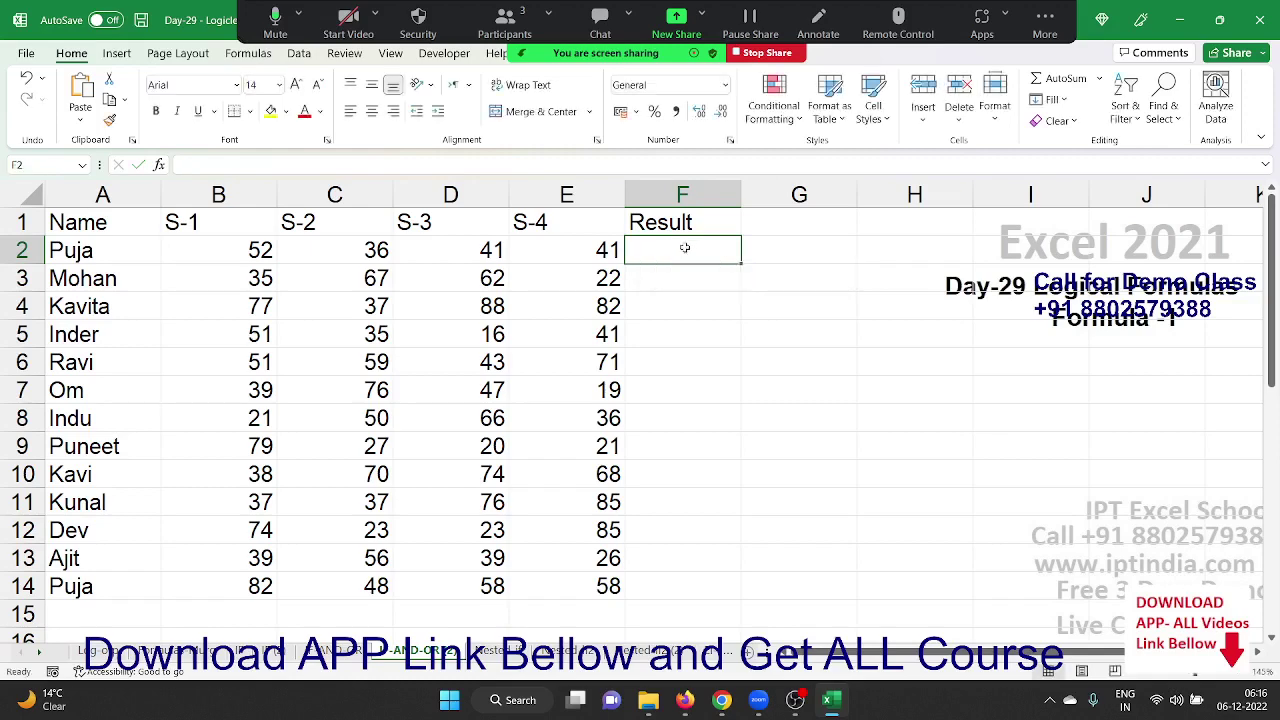
{"action": "type", "text": "=nad"}
{"action": "key", "text": "Tab"}
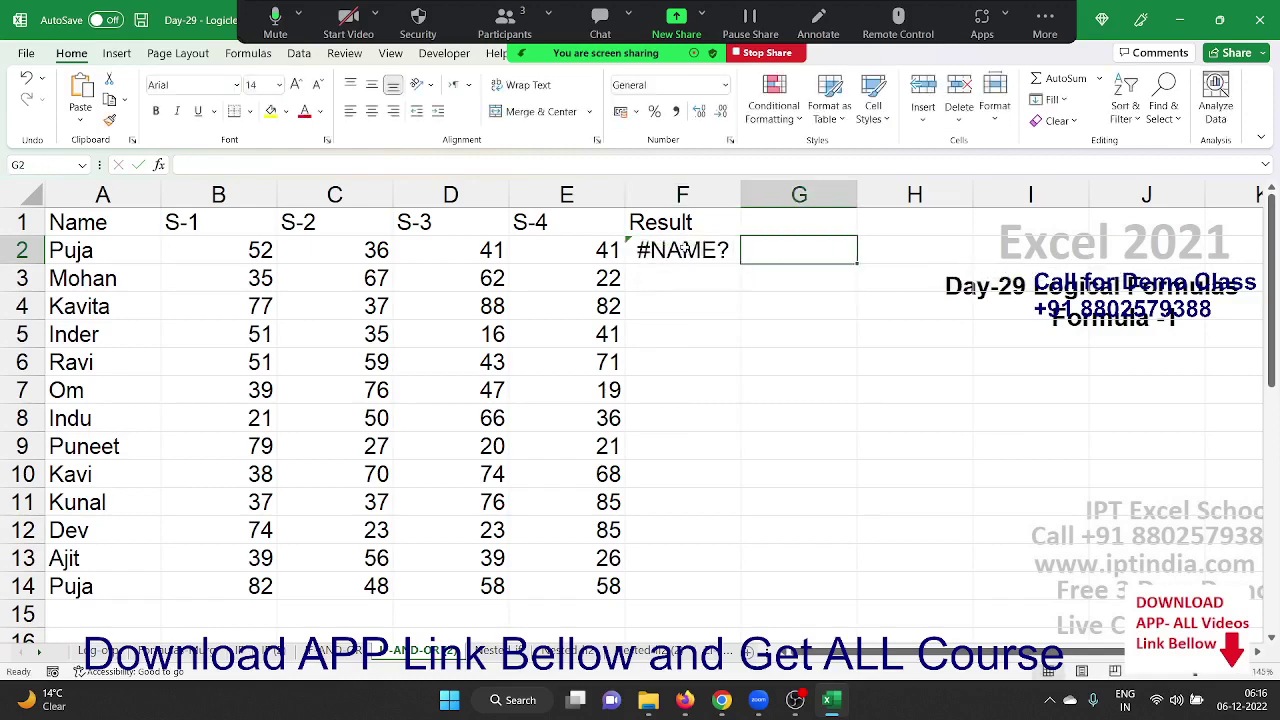
{"action": "left_click", "coordinate": [683, 249]}
{"action": "double_click", "coordinate": [683, 249]}
{"action": "key", "text": "BackSpace"}
{"action": "key", "text": "BackSpace"}
{"action": "key", "text": "BackSpace"}
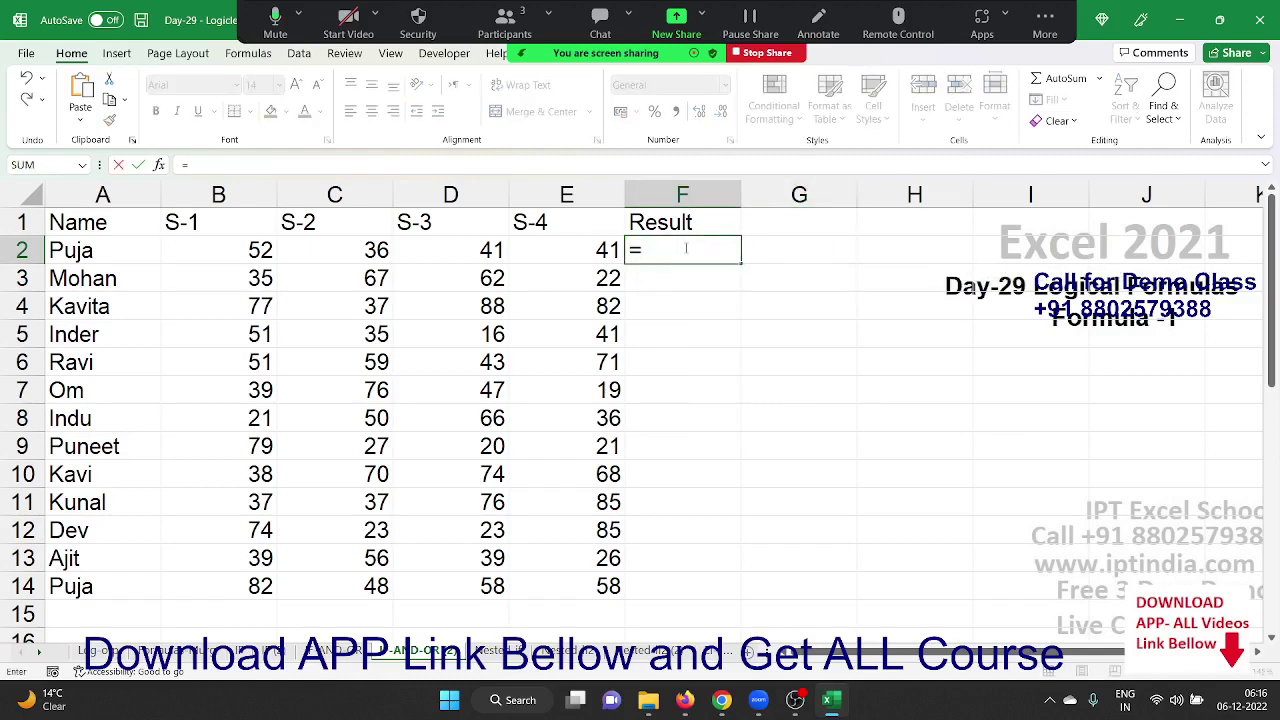
{"action": "type", "text": "an"}
{"action": "key", "text": "Tab"}
Add the conditions B2>=30, C2>=30, D2>=30 and E2>=30 and enter the formula
{"action": "key", "text": "Left"}
{"action": "key", "text": "Left"}
{"action": "key", "text": "Left"}
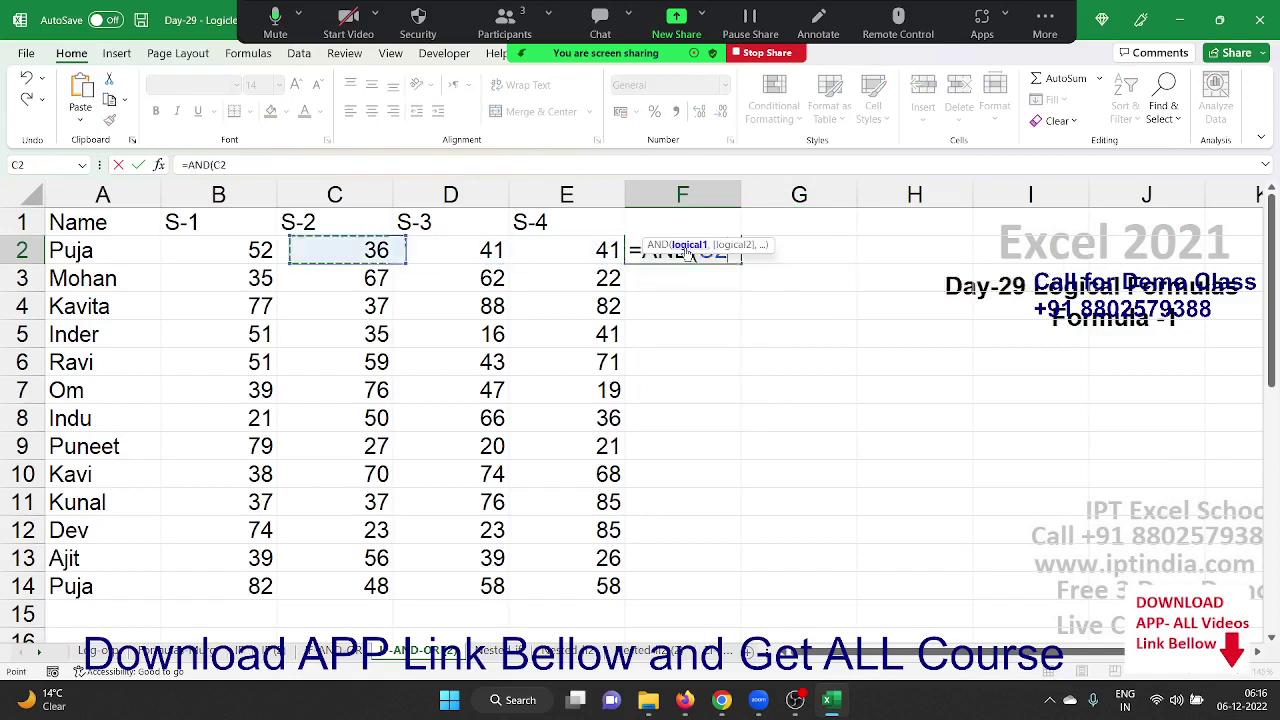
{"action": "key", "text": "Left"}
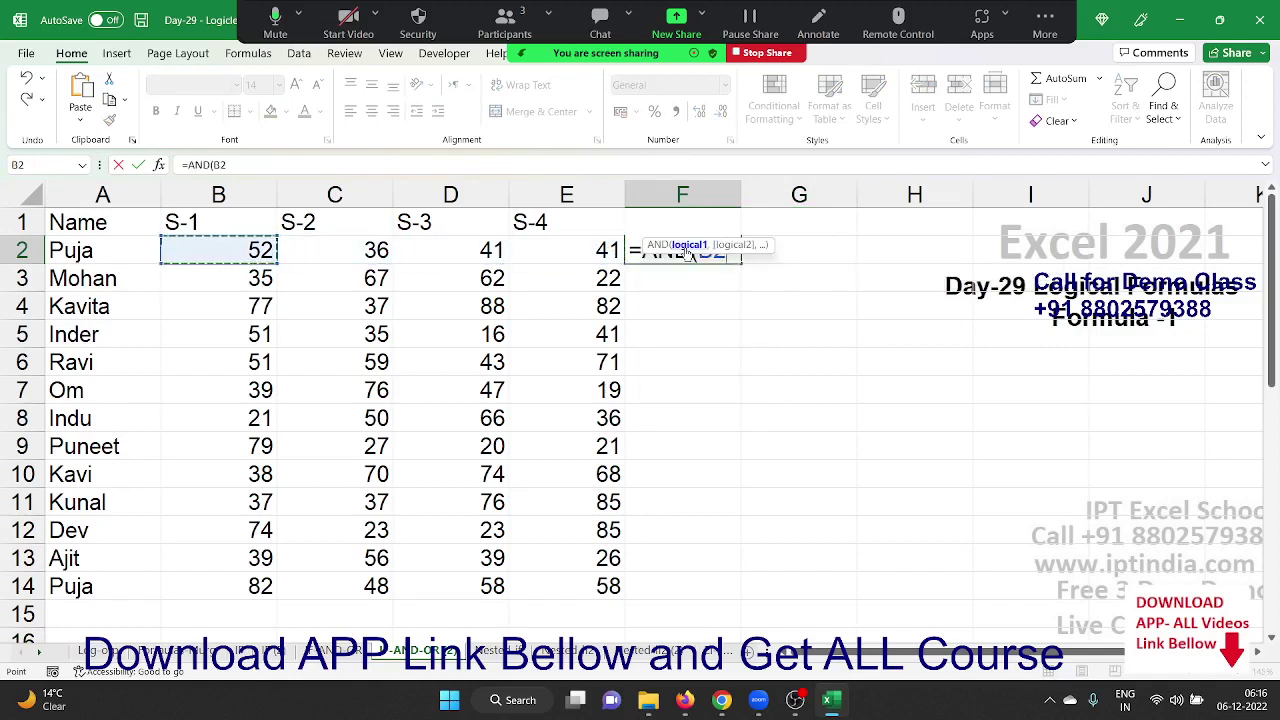
{"action": "type", "text": ">=30"}
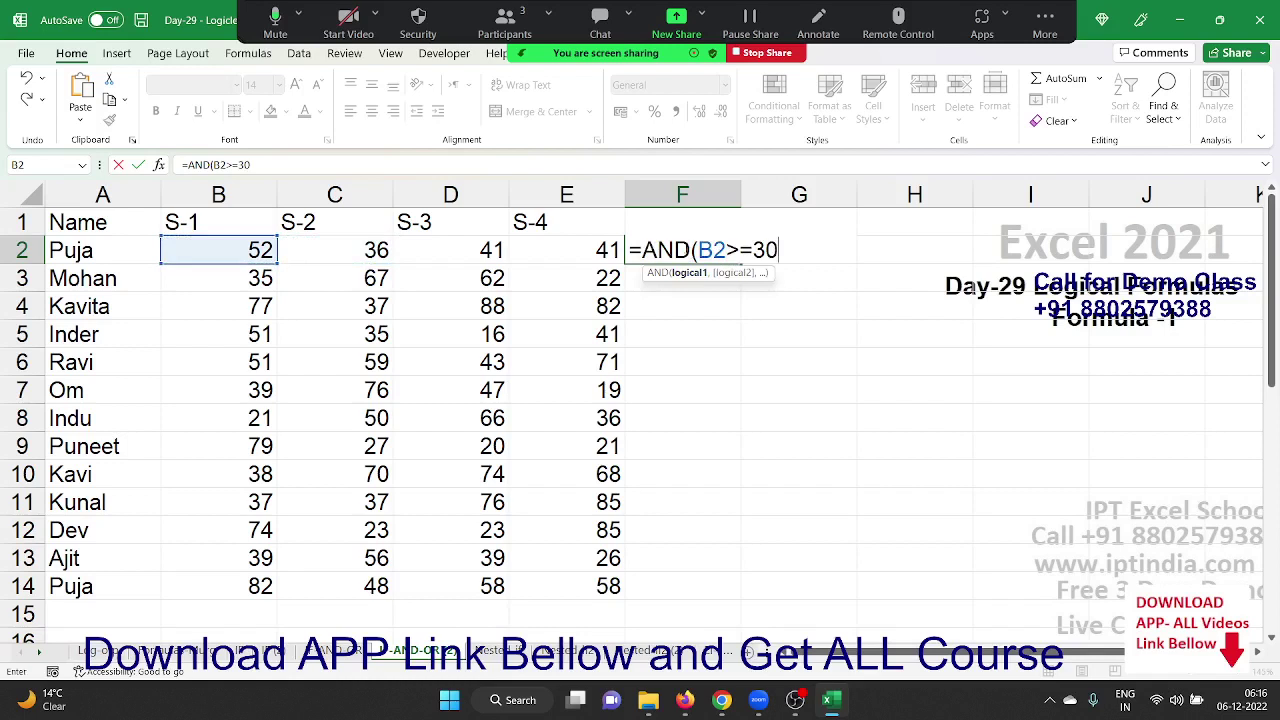
{"action": "type", "text": ","}
{"action": "key", "text": "Left"}
{"action": "key", "text": "Left"}
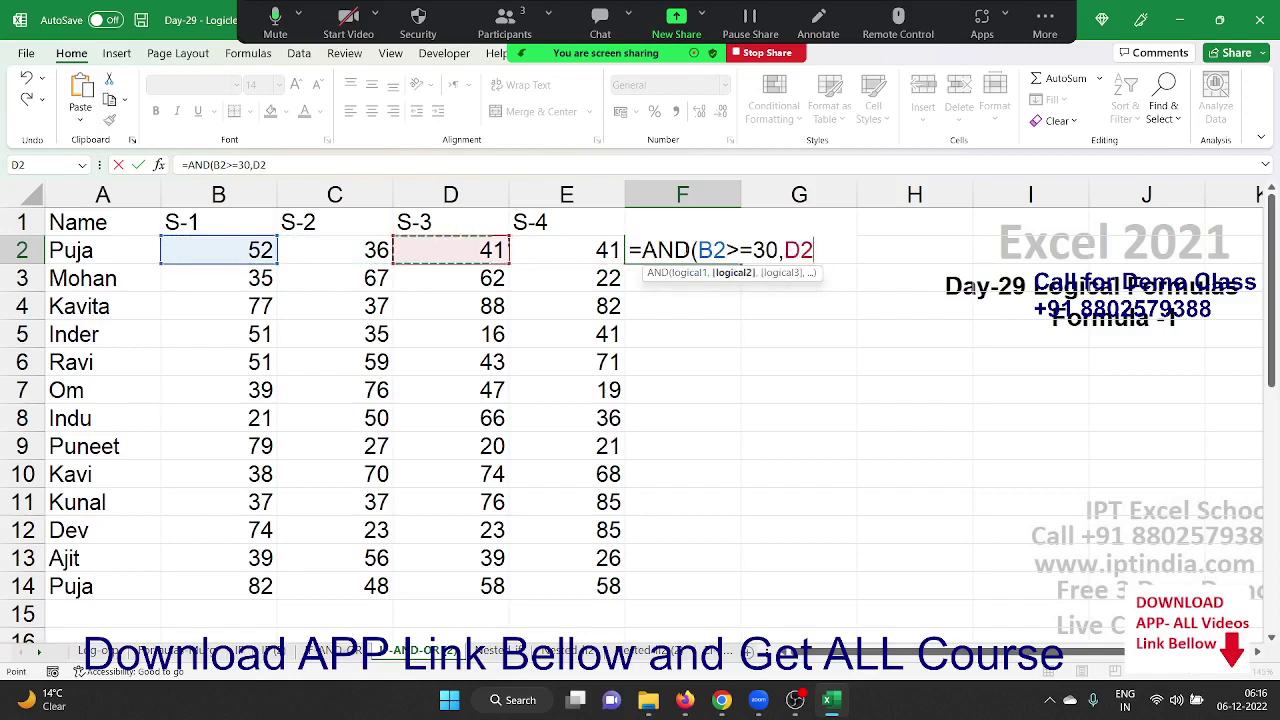
{"action": "key", "text": "Left"}
{"action": "type", "text": ">="}
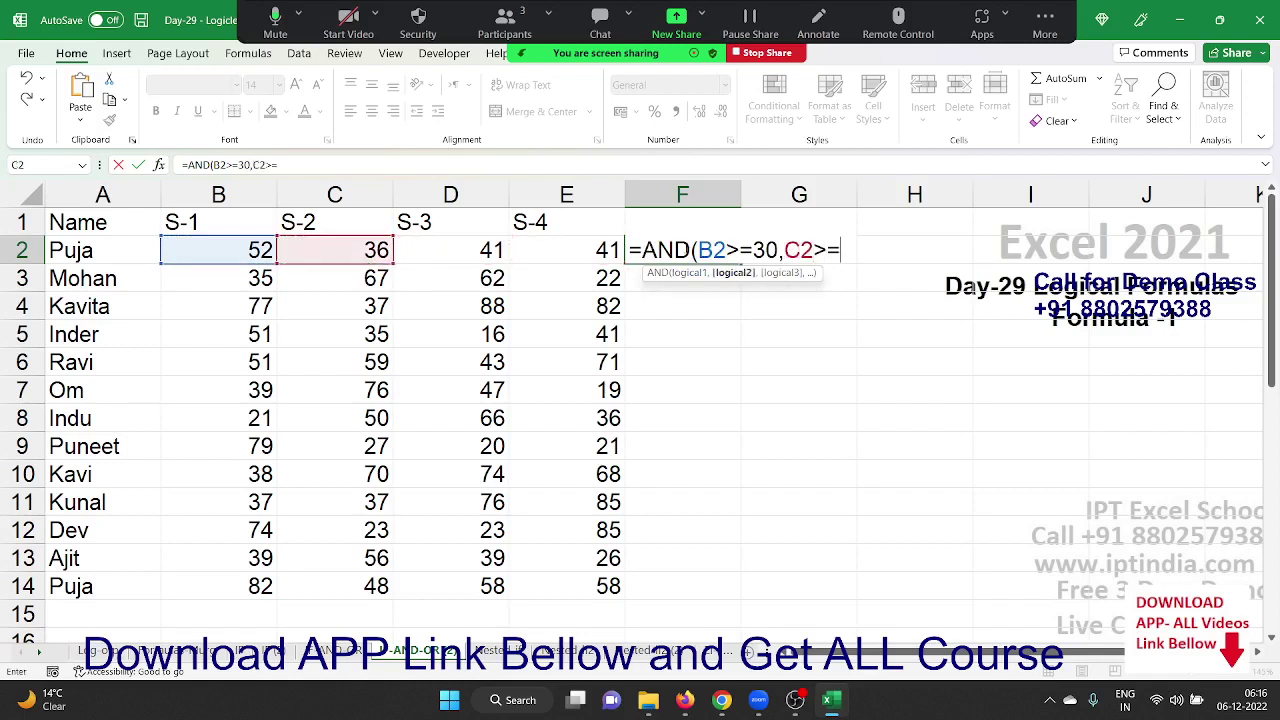
{"action": "type", "text": "30,"}
{"action": "key", "text": "Left"}
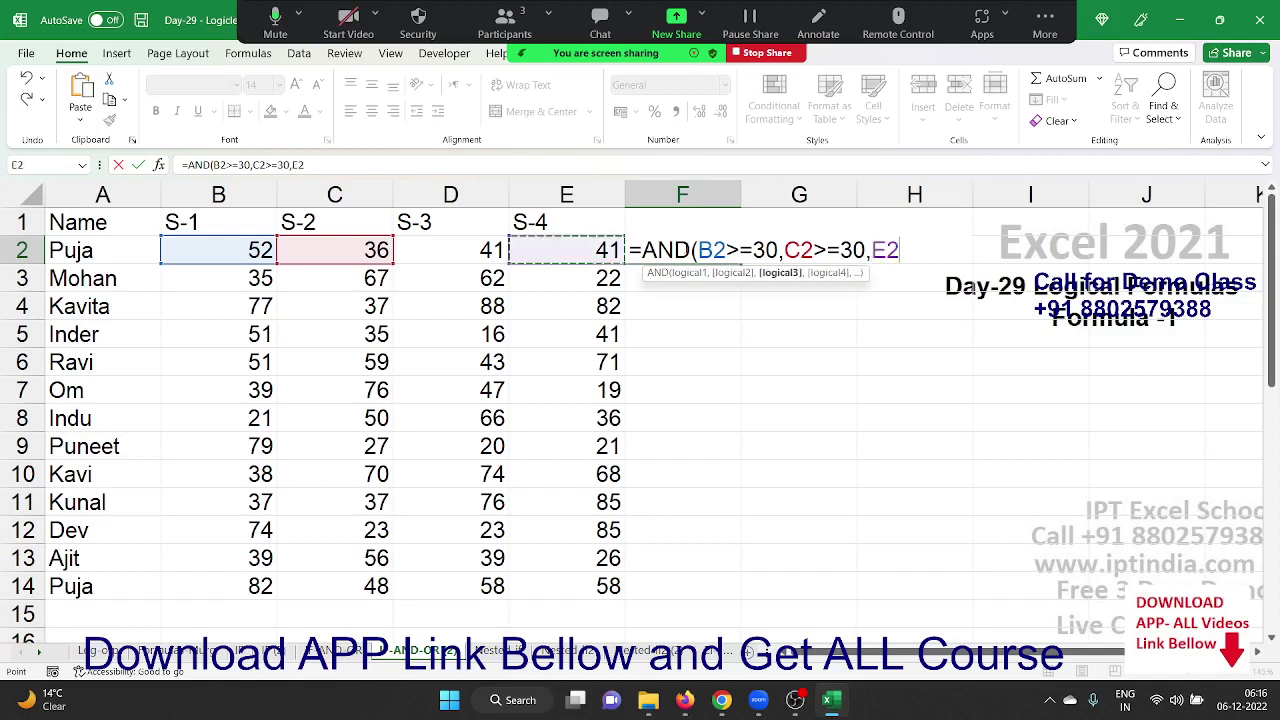
{"action": "key", "text": "Left"}
{"action": "type", "text": ">="}
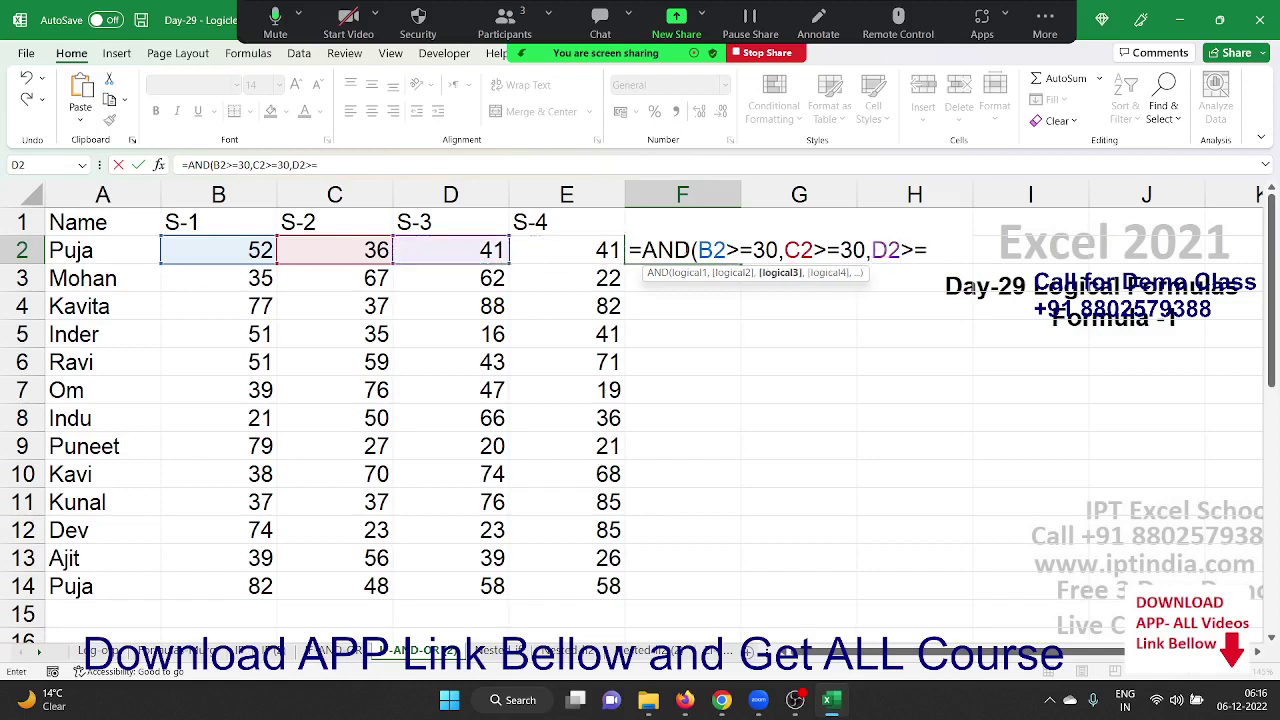
{"action": "type", "text": "30,"}
{"action": "key", "text": "Left"}
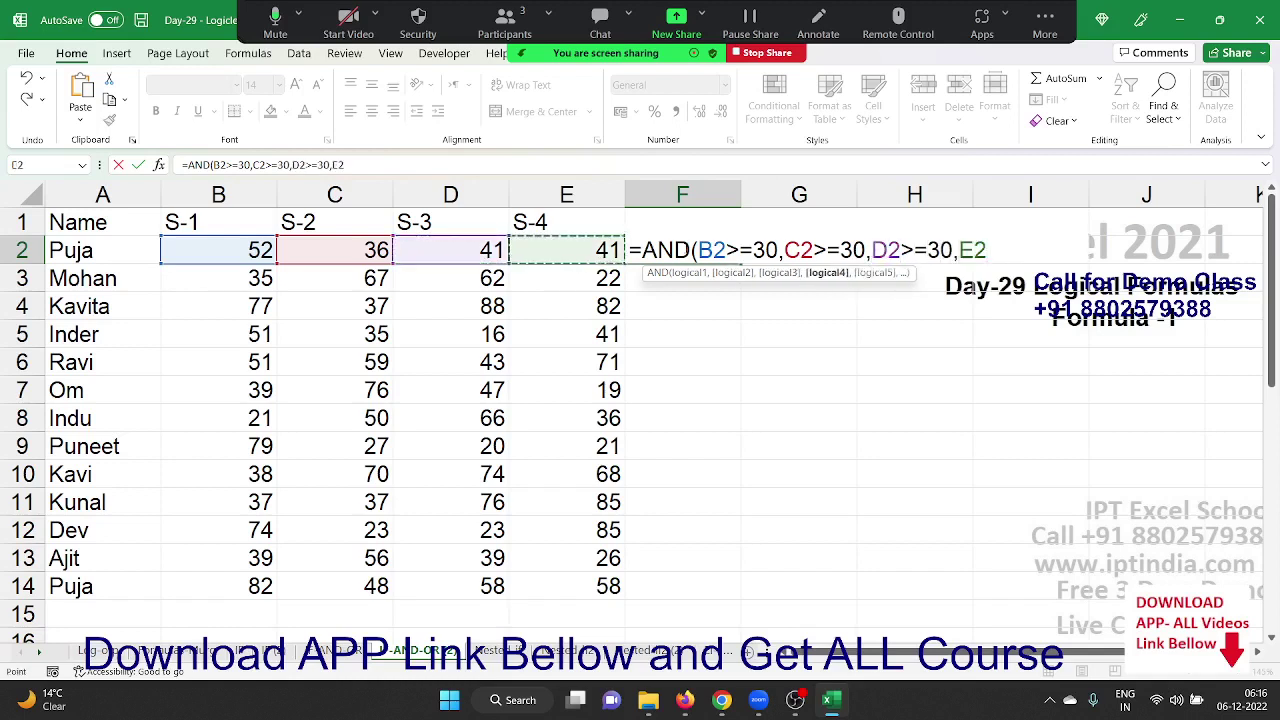
{"action": "type", "text": ">=30"}
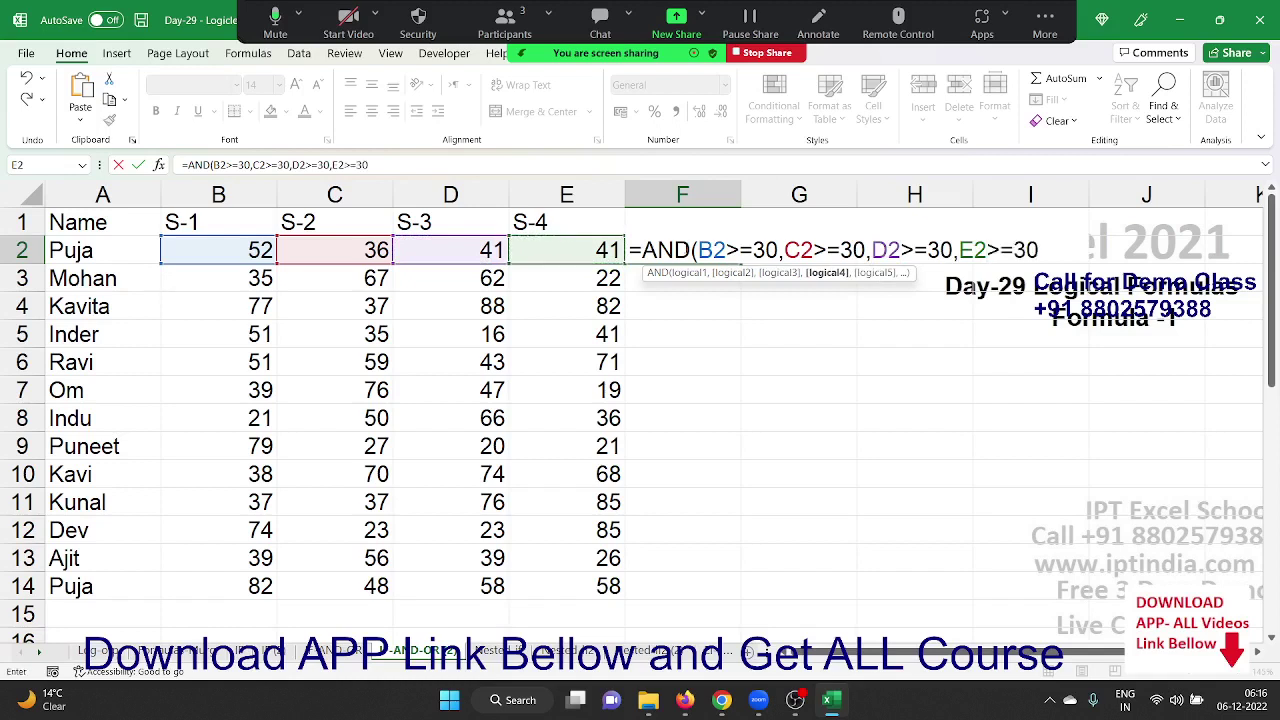
{"action": "key", "text": "Return"}
{"action": "left_click", "coordinate": [683, 250]}
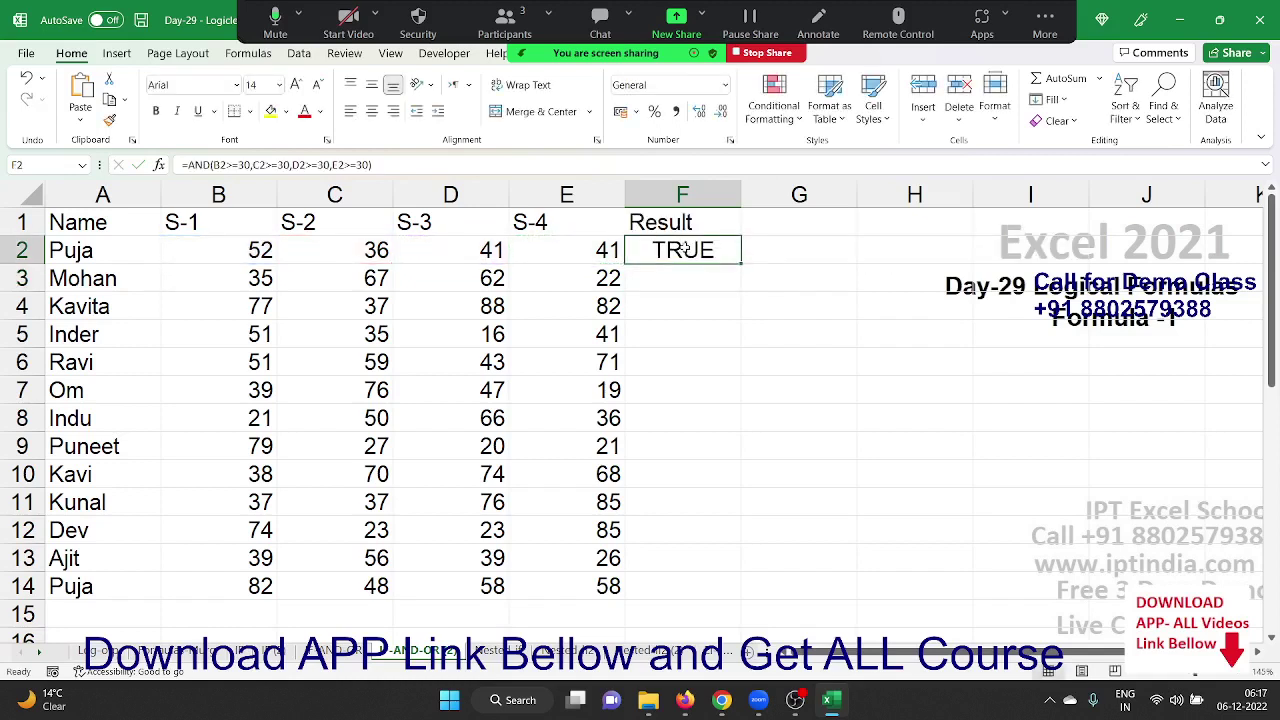
{"action": "double_click", "coordinate": [683, 250]}
Wrap F2's AND test in IF returning "PASS" or a long-typed FAIL text, accepting Excel's correction
{"action": "left_click", "coordinate": [641, 250]}
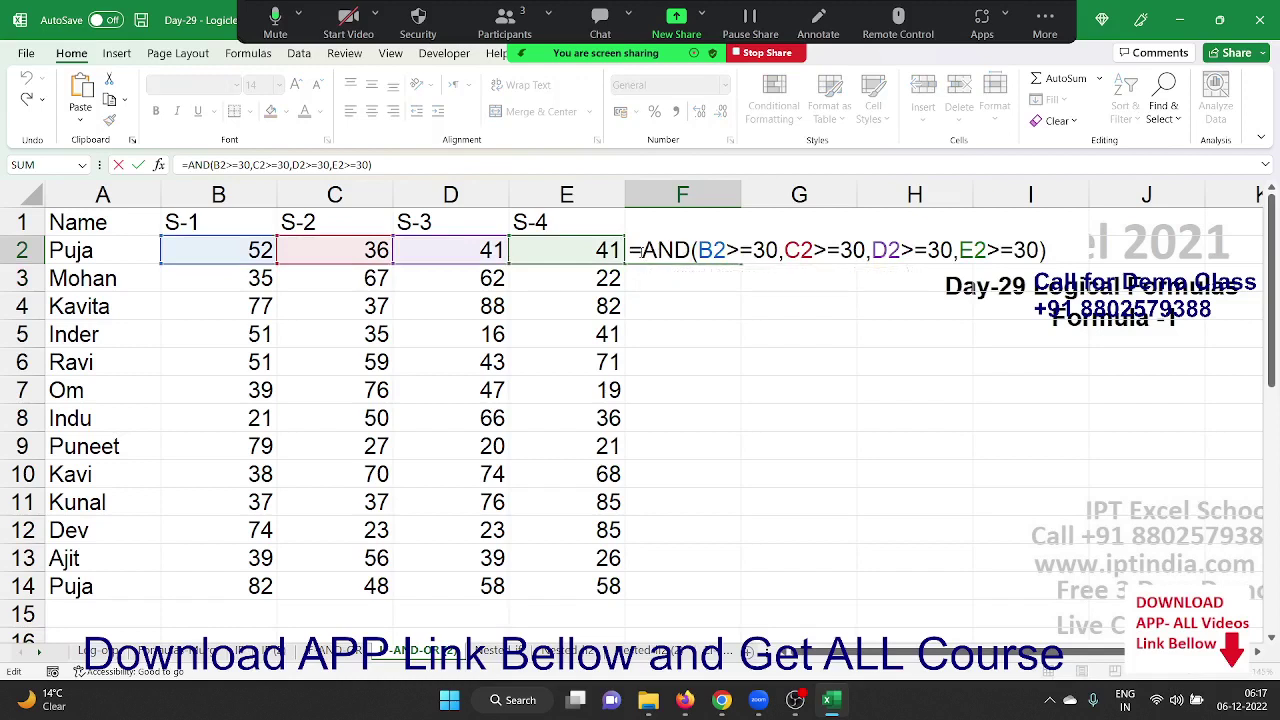
{"action": "type", "text": "if"}
{"action": "key", "text": "Tab"}
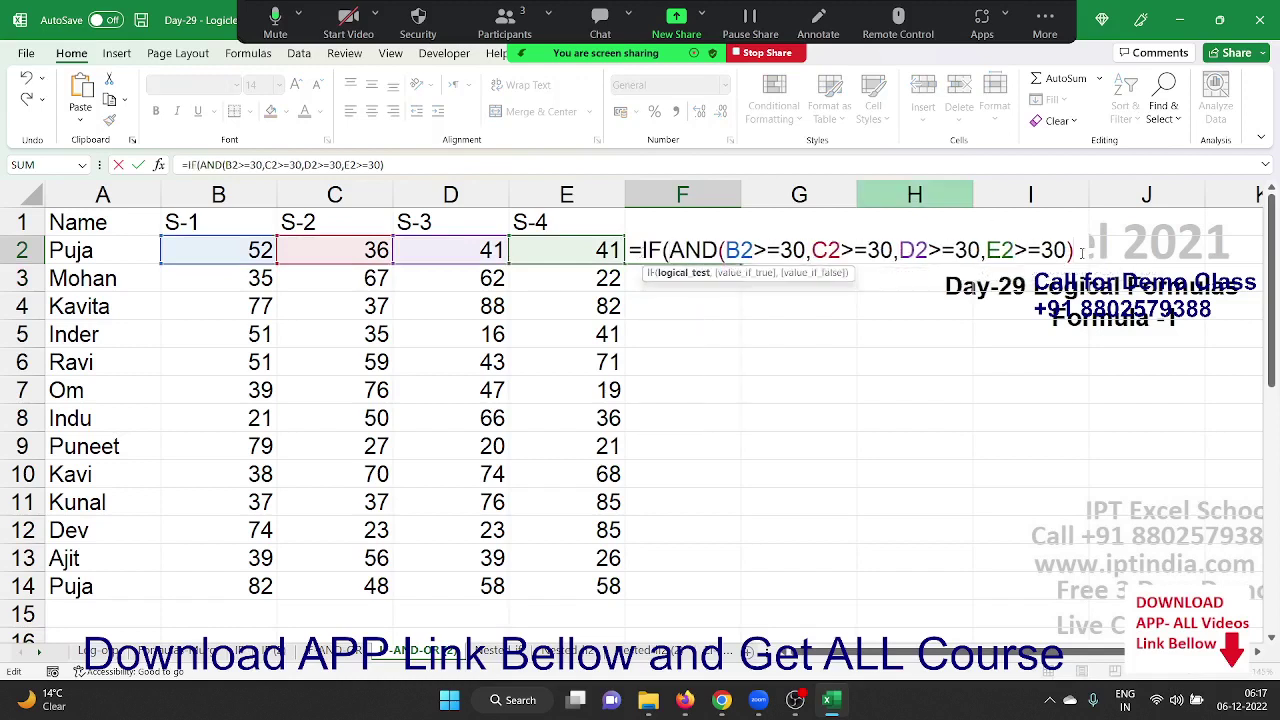
{"action": "type", "text": ","}
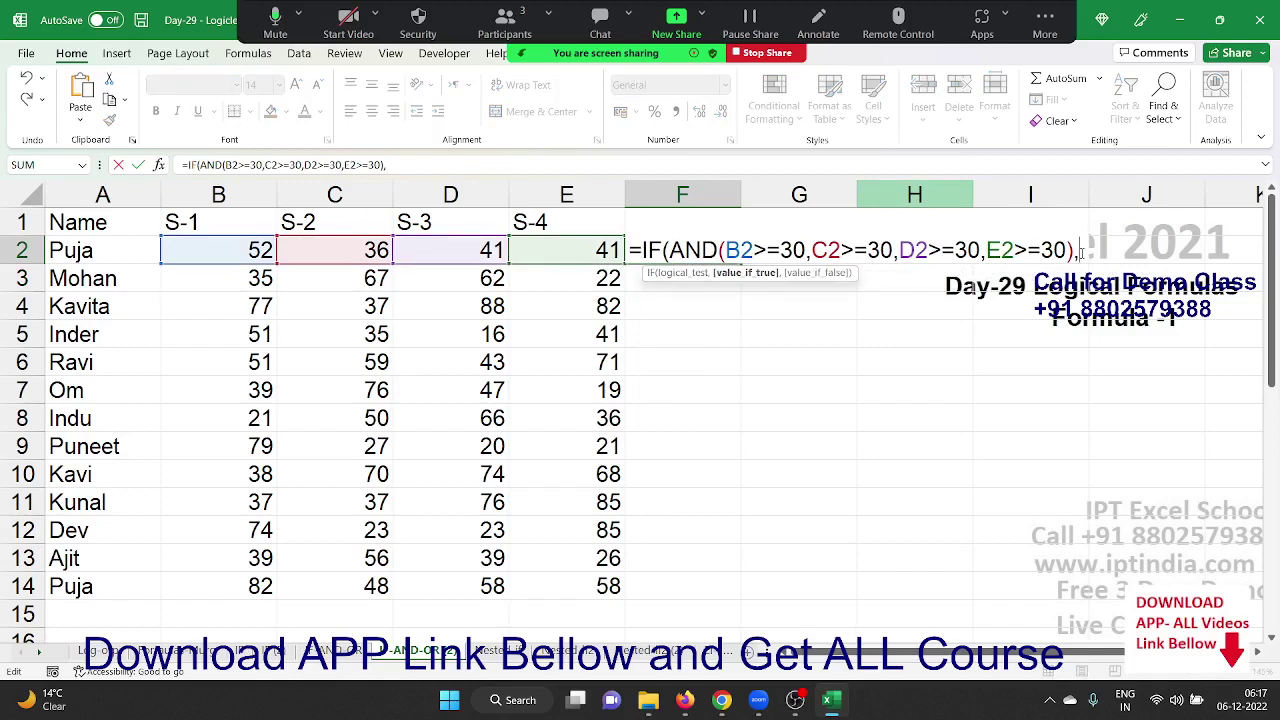
{"action": "type", "text": "\"PASS"}
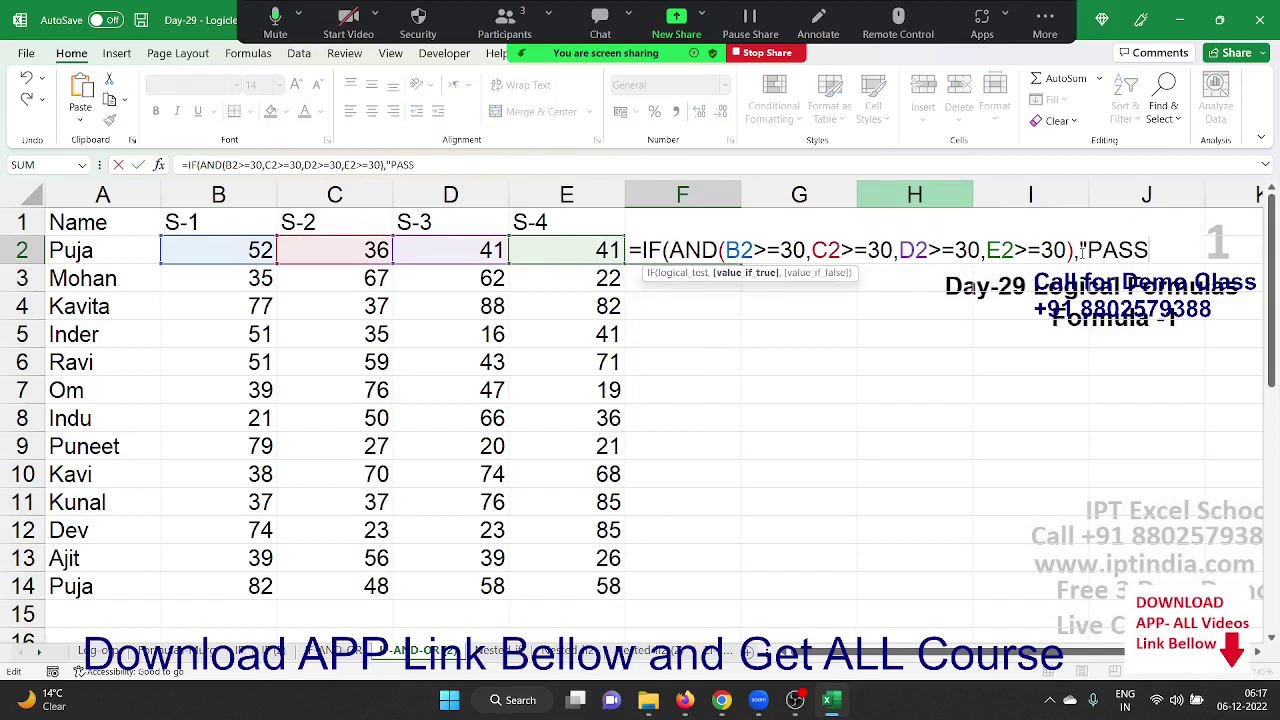
{"action": "type", "text": "\",\"FA"}
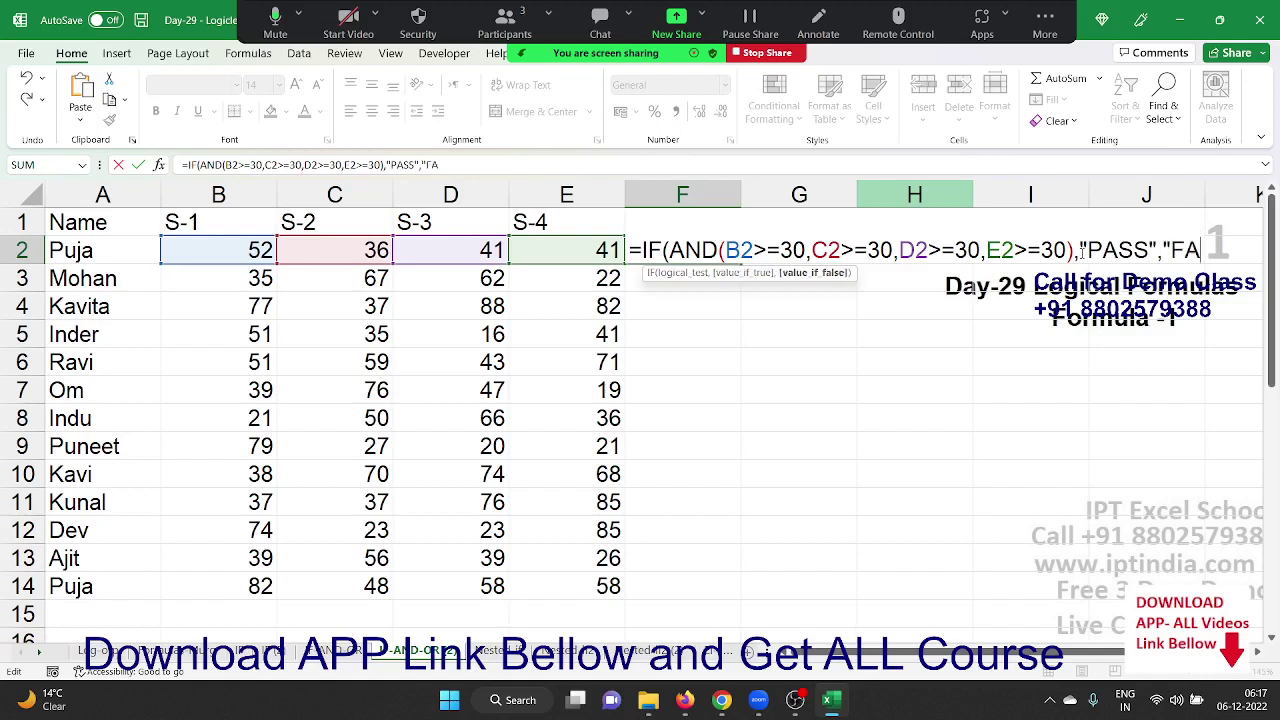
{"action": "type", "text": "IIIIIIIIIIIIIIIIIIIL\""}
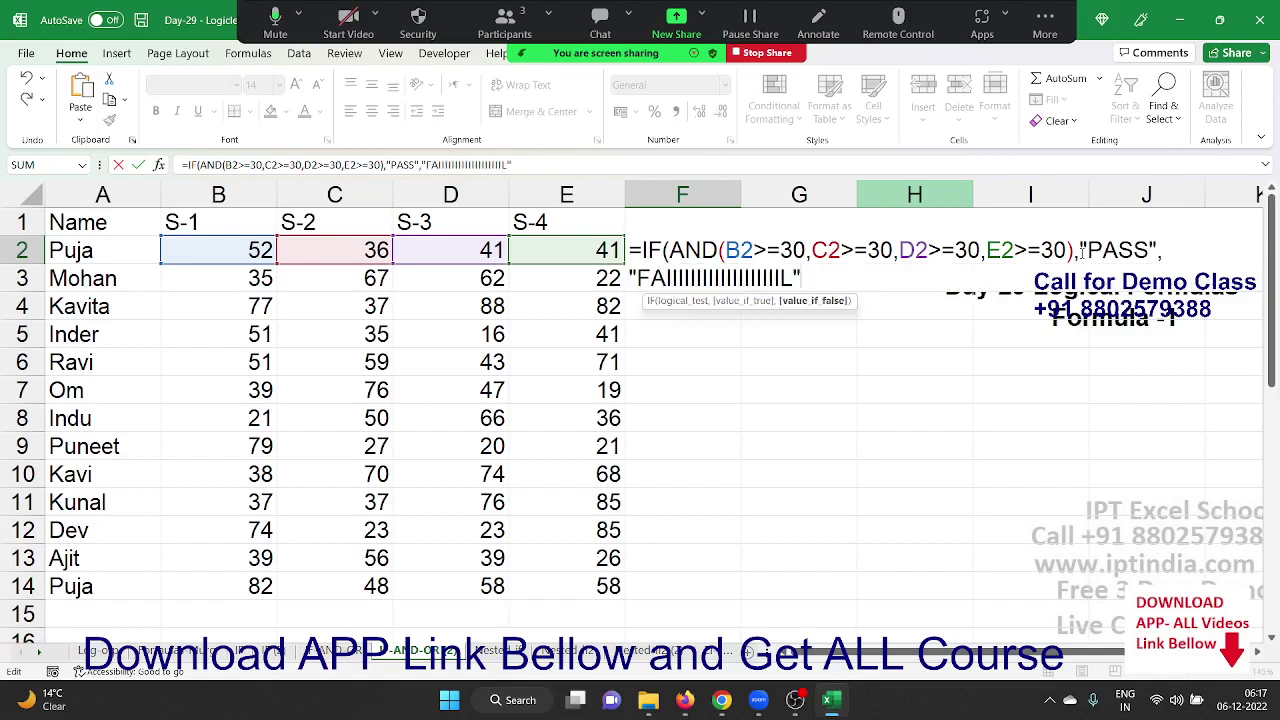
{"action": "key", "text": "Return"}
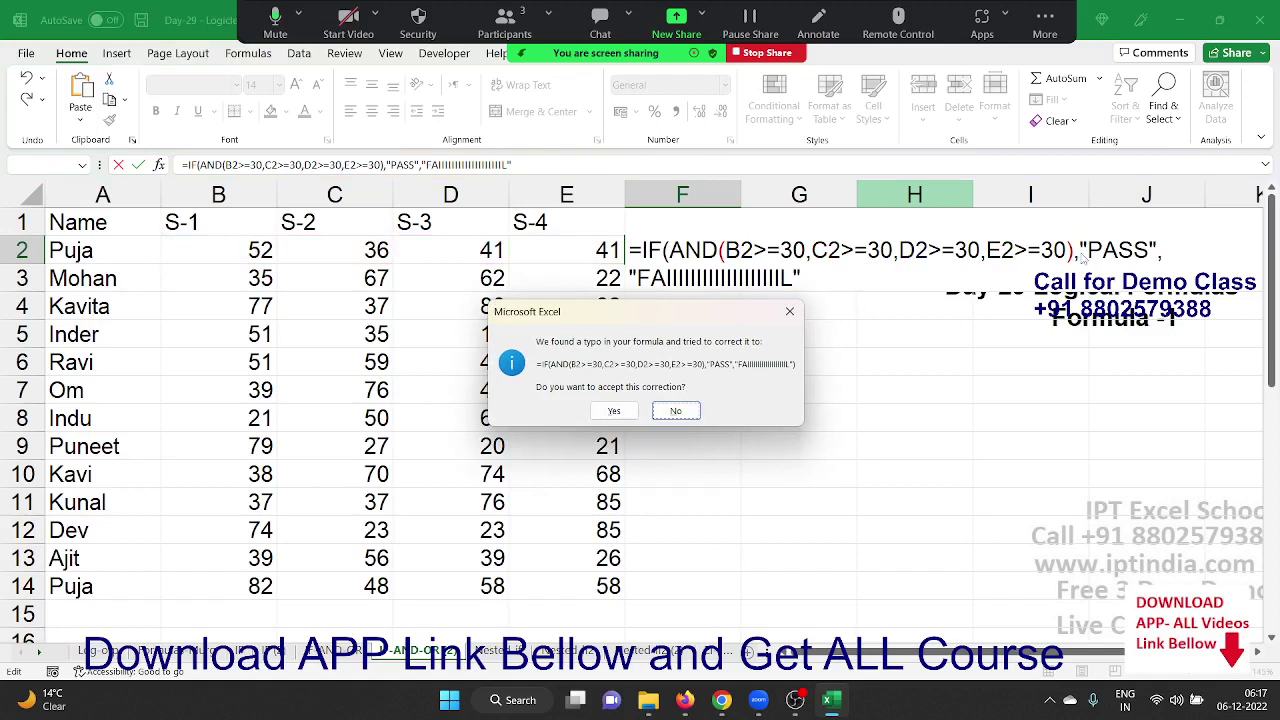
{"action": "key", "text": "Left"}
{"action": "key", "text": "Return"}
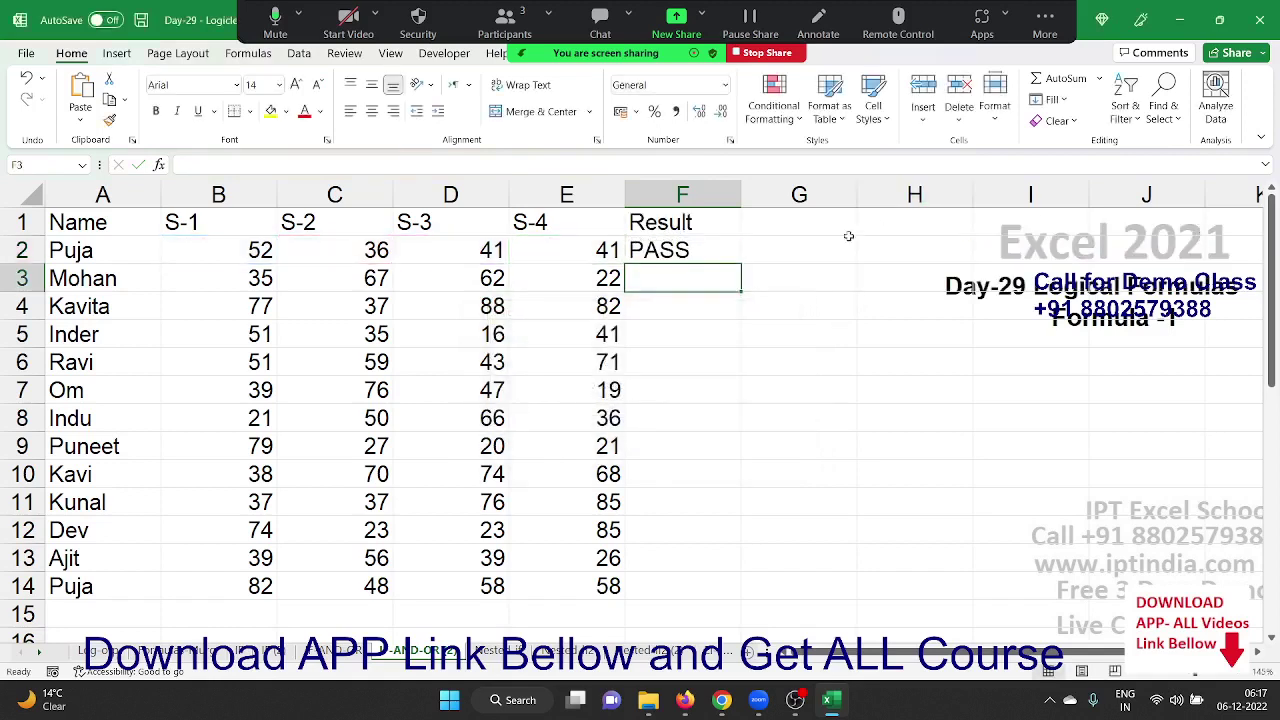
Fill F2's formula down to F14, shorten the failure text to "FAIL", and refill the column
{"action": "left_click", "coordinate": [728, 247]}
{"action": "double_click", "coordinate": [741, 264]}
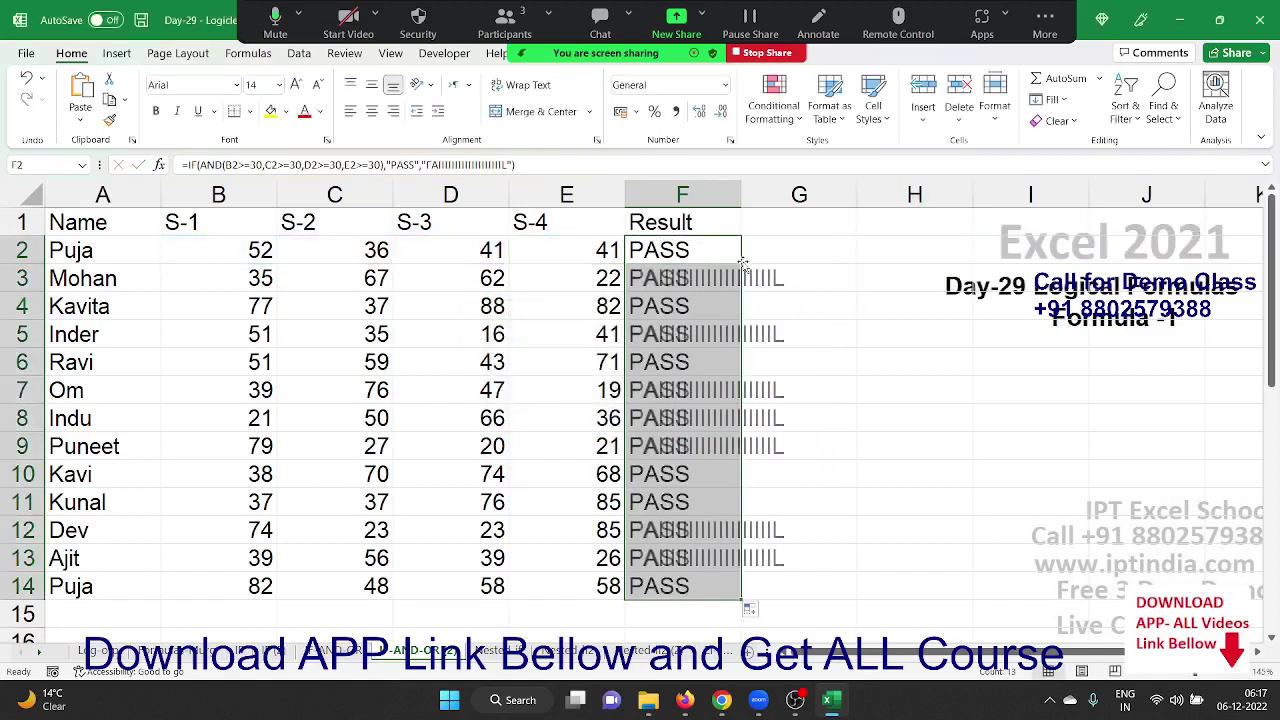
{"action": "left_click", "coordinate": [728, 249]}
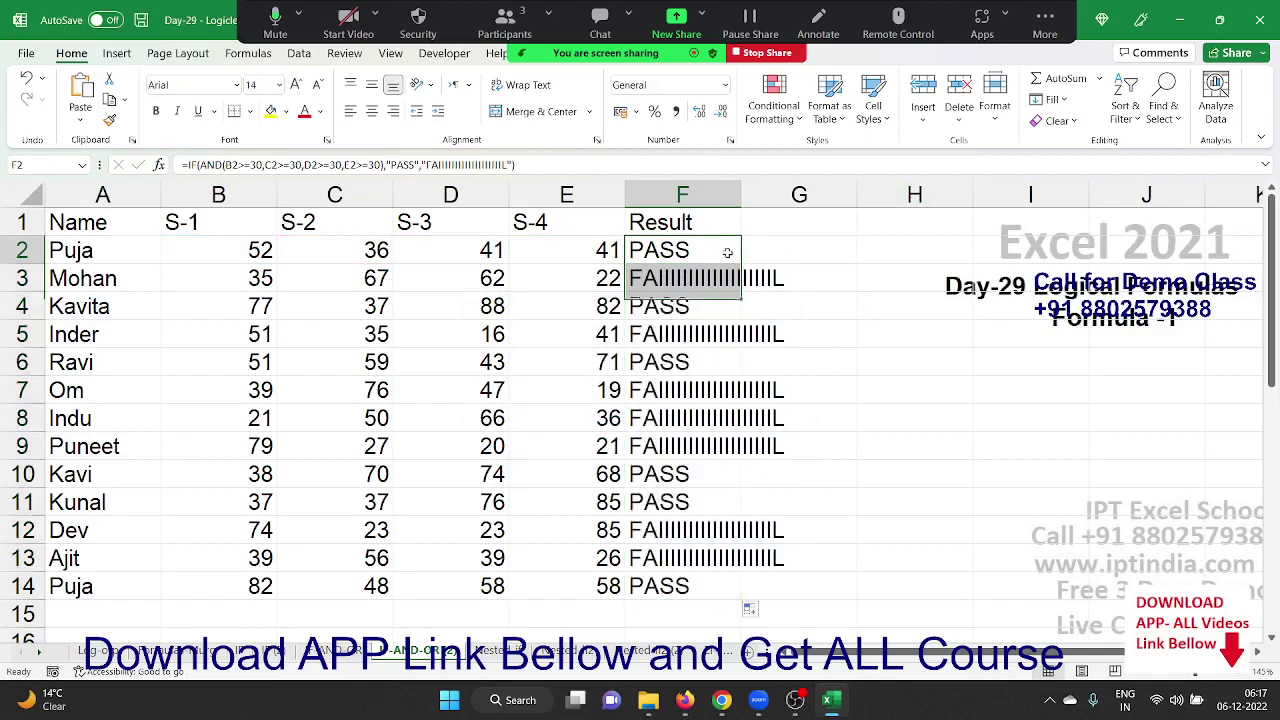
{"action": "left_click", "coordinate": [436, 163]}
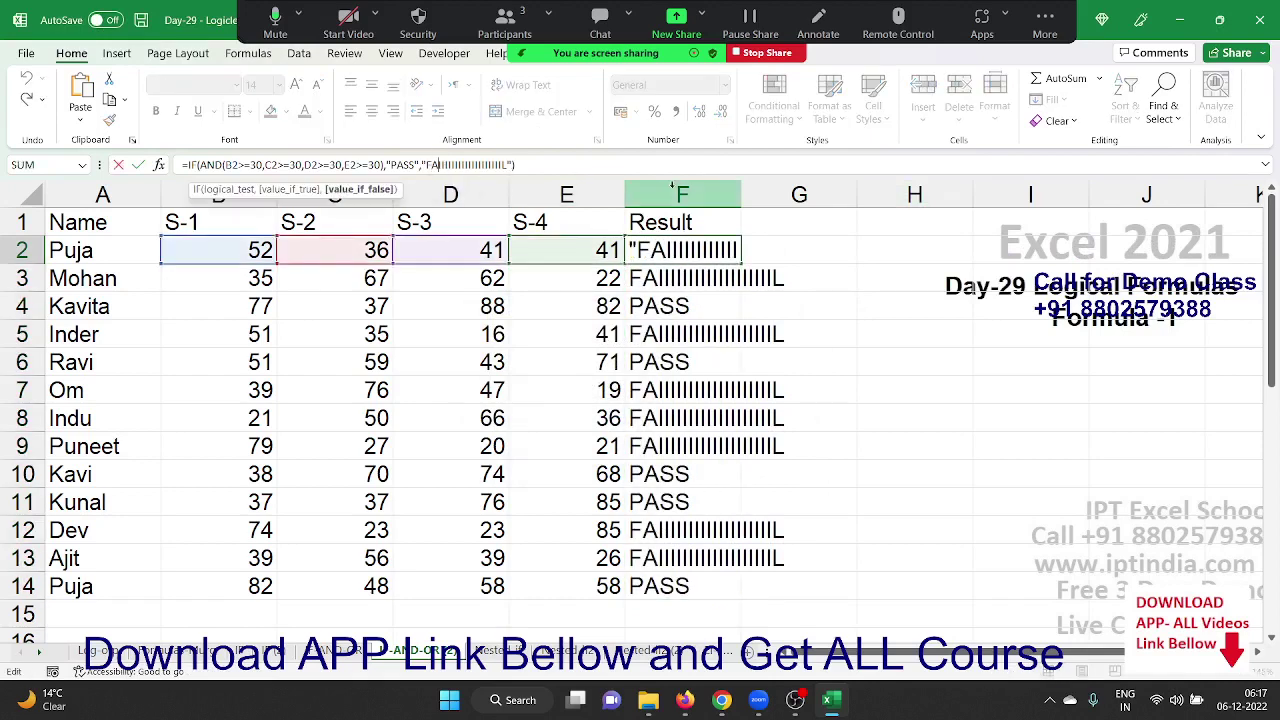
{"action": "key", "text": "Delete"}
{"action": "key", "text": "Delete"}
{"action": "key", "text": "Delete"}
{"action": "key", "text": "Delete"}
{"action": "key", "text": "Delete"}
{"action": "key", "text": "Delete"}
{"action": "key", "text": "Delete"}
{"action": "key", "text": "Delete"}
{"action": "key", "text": "Delete"}
{"action": "key", "text": "Delete"}
{"action": "key", "text": "Delete"}
{"action": "key", "text": "Delete"}
{"action": "key", "text": "Delete"}
{"action": "key", "text": "Delete"}
{"action": "key", "text": "Delete"}
{"action": "key", "text": "Delete"}
{"action": "key", "text": "Delete"}
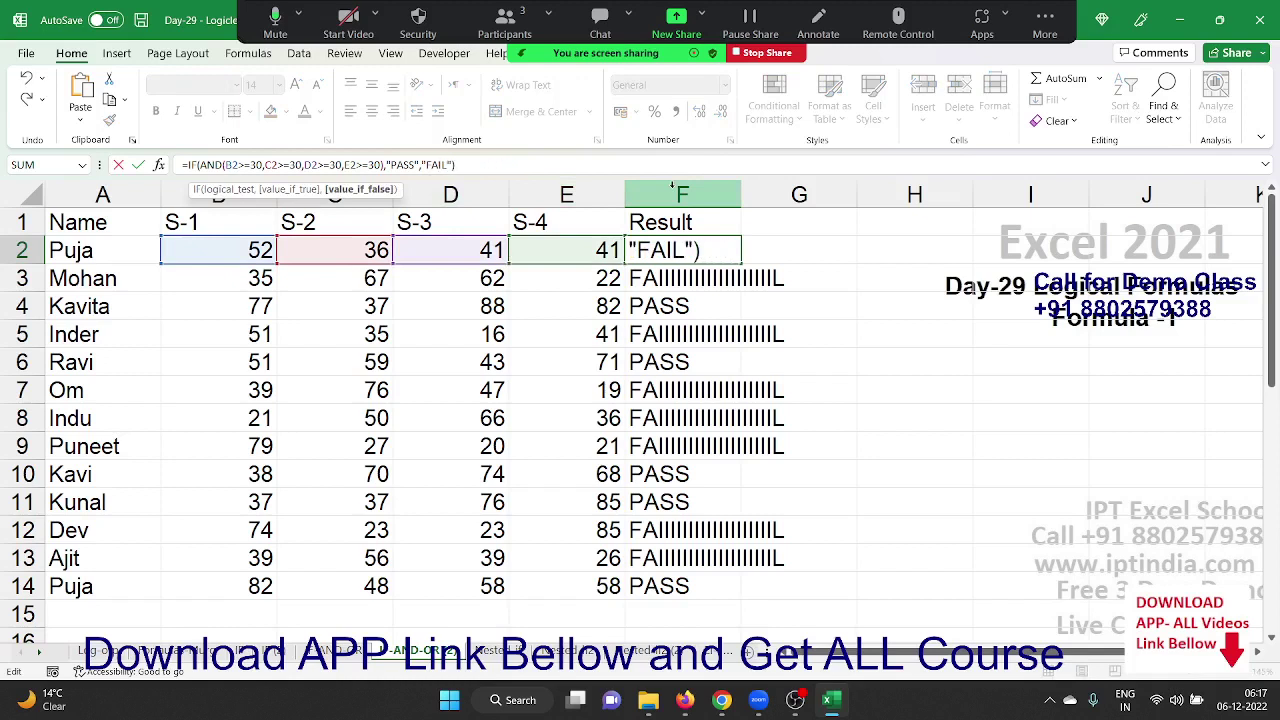
{"action": "key", "text": "ctrl+Return"}
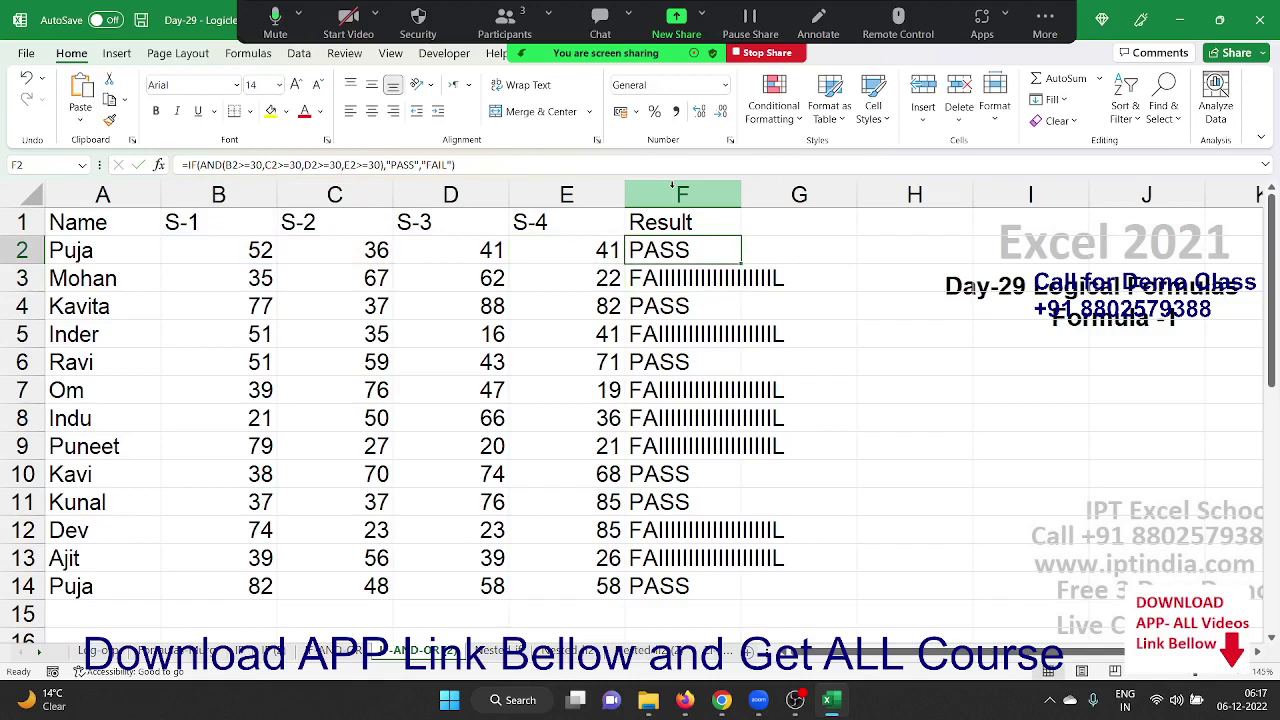
{"action": "double_click", "coordinate": [740, 264]}
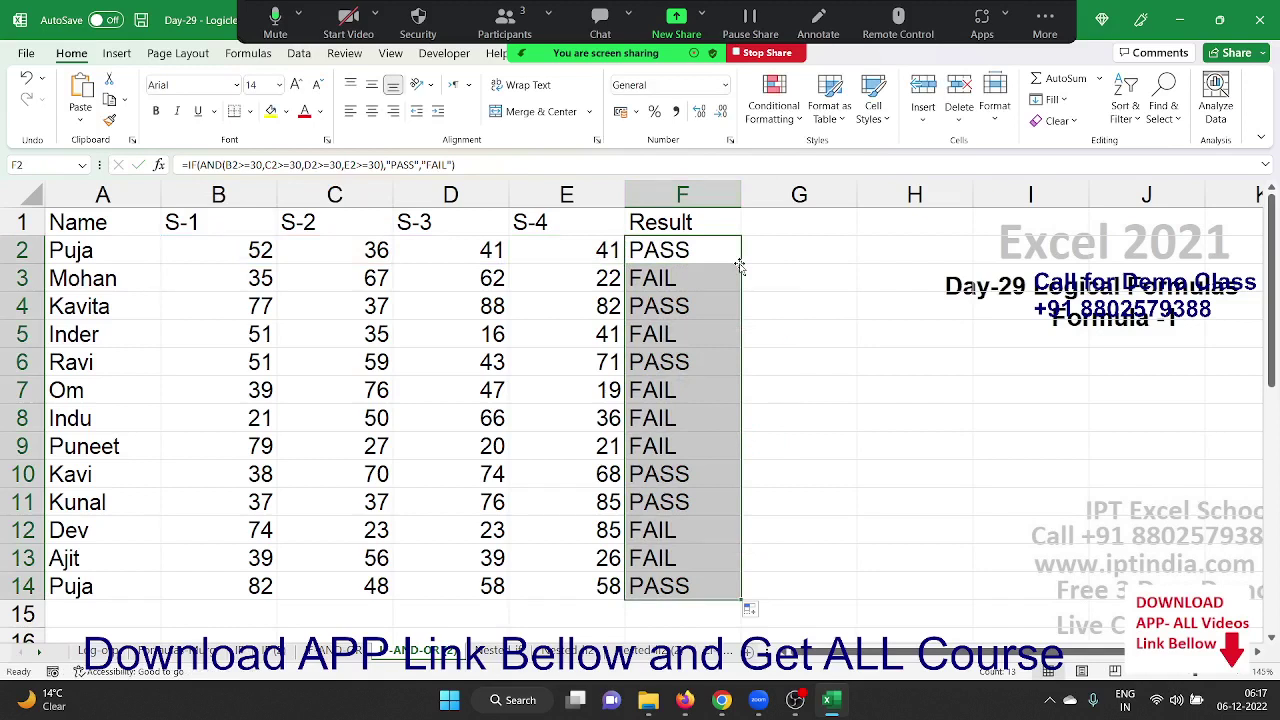
{"action": "left_click", "coordinate": [676, 290]}
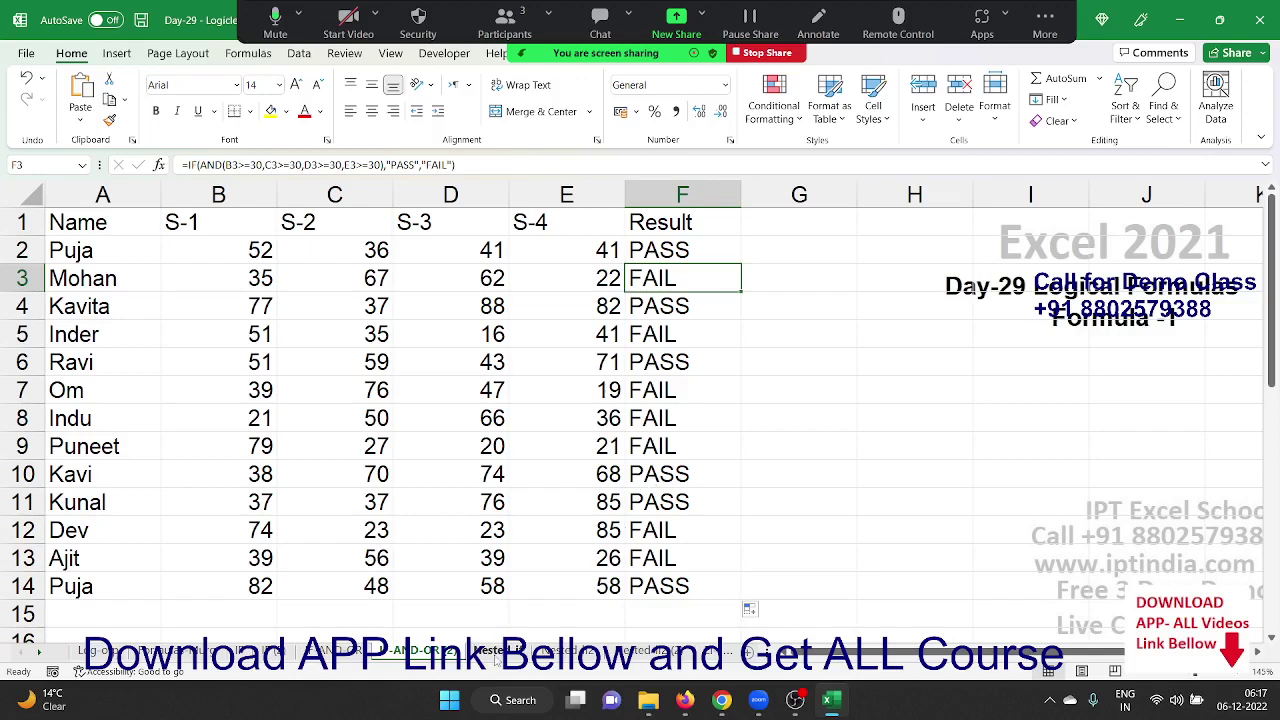
{"action": "left_click", "coordinate": [860, 307]}
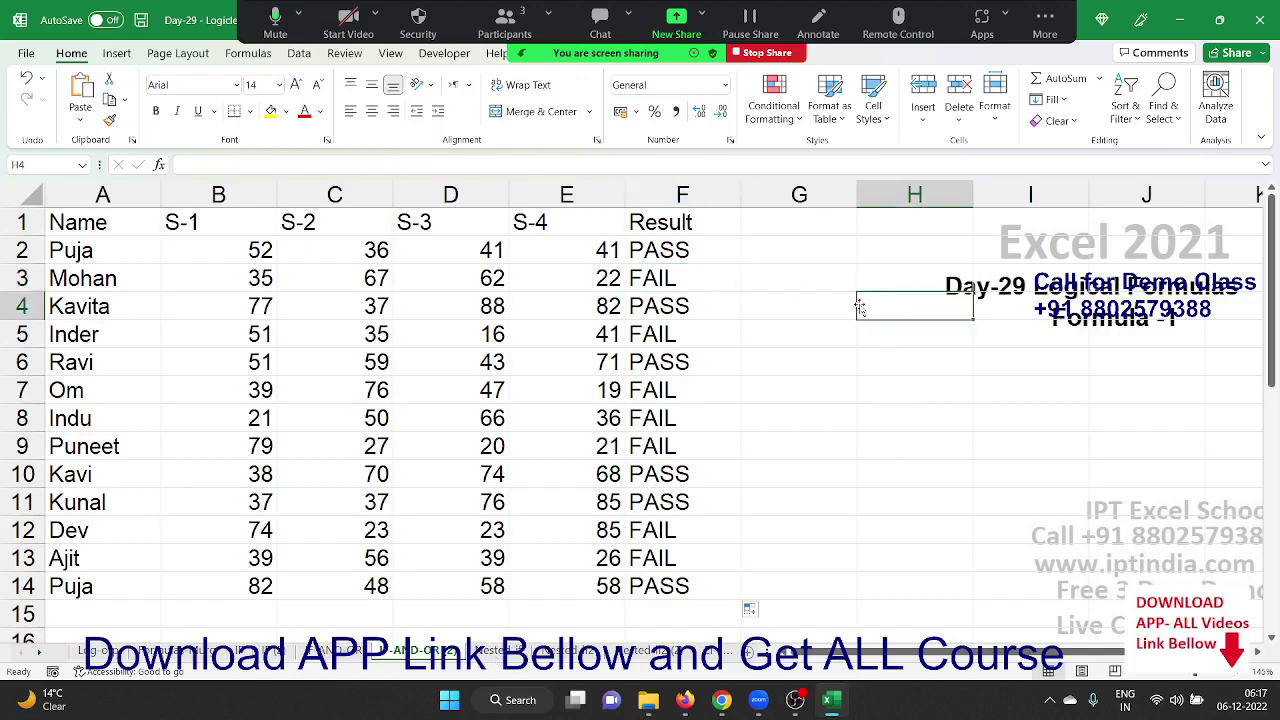
{"action": "key", "text": "Right"}
{"action": "key", "text": "Right"}
{"action": "key", "text": "Right"}
{"action": "key", "text": "Right"}
{"action": "key", "text": "Right"}
{"action": "key", "text": "Right"}
{"action": "key", "text": "Right"}
{"action": "key", "text": "Right"}
{"action": "key", "text": "Right"}
{"action": "key", "text": "Right"}
{"action": "key", "text": "Right"}
{"action": "key", "text": "Right"}
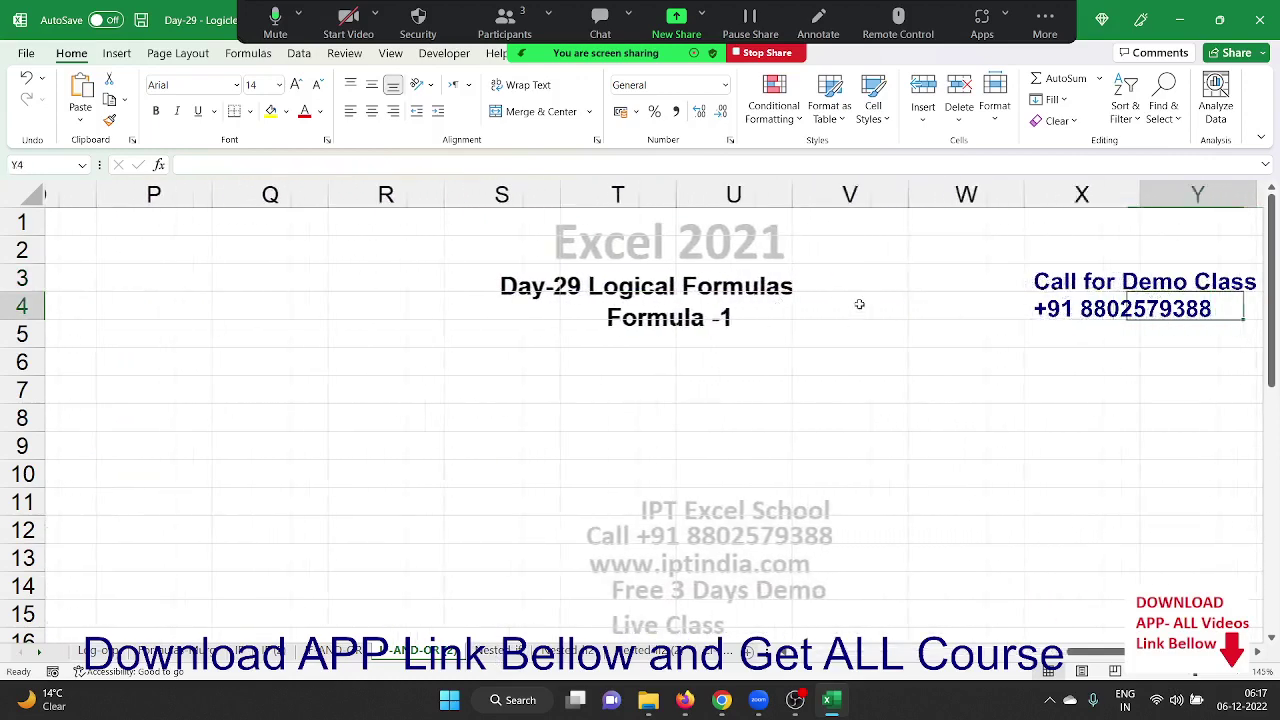
{"action": "key", "text": "Down"}
{"action": "key", "text": "Left"}
{"action": "key", "text": "Left"}
{"action": "key", "text": "Left"}
{"action": "key", "text": "Left"}
{"action": "key", "text": "Left"}
{"action": "key", "text": "Left"}
{"action": "key", "text": "Left"}
{"action": "key", "text": "Left"}
{"action": "key", "text": "Left"}
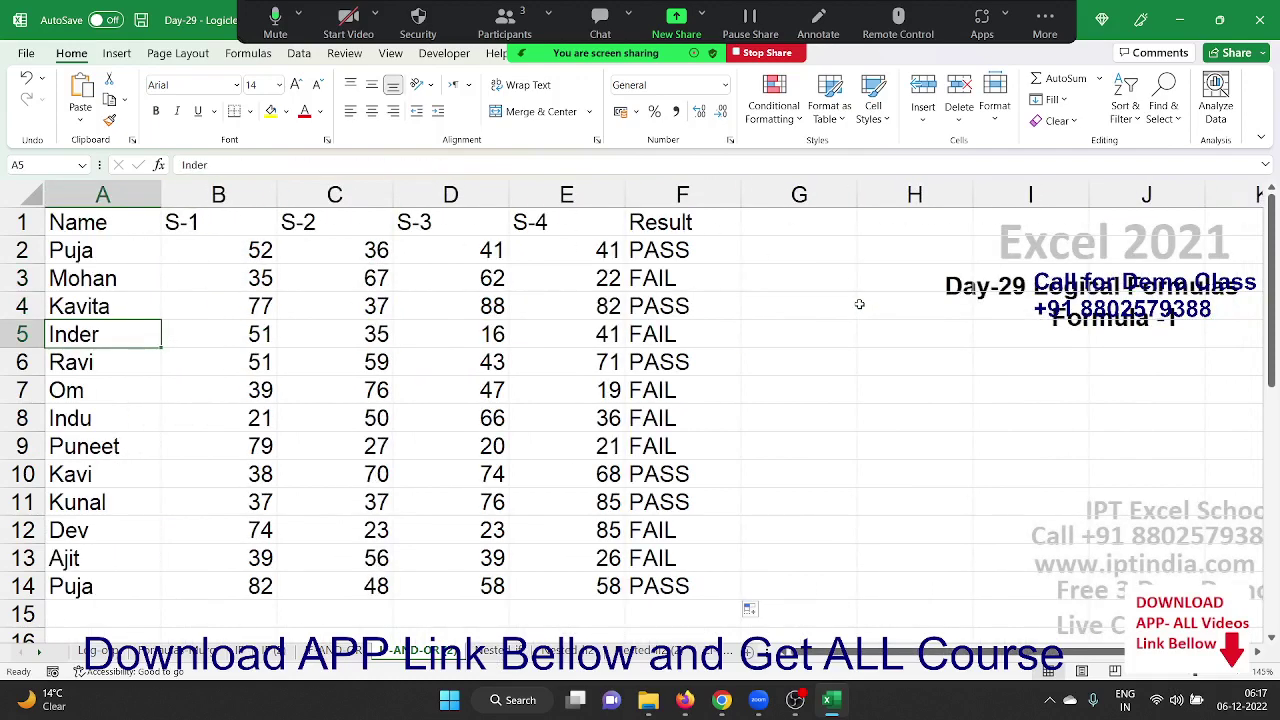
{"action": "key", "text": "Down"}
{"action": "key", "text": "Down"}
{"action": "key", "text": "Down"}
{"action": "key", "text": "Down"}
{"action": "key", "text": "Down"}
{"action": "key", "text": "Down"}
{"action": "key", "text": "Down"}
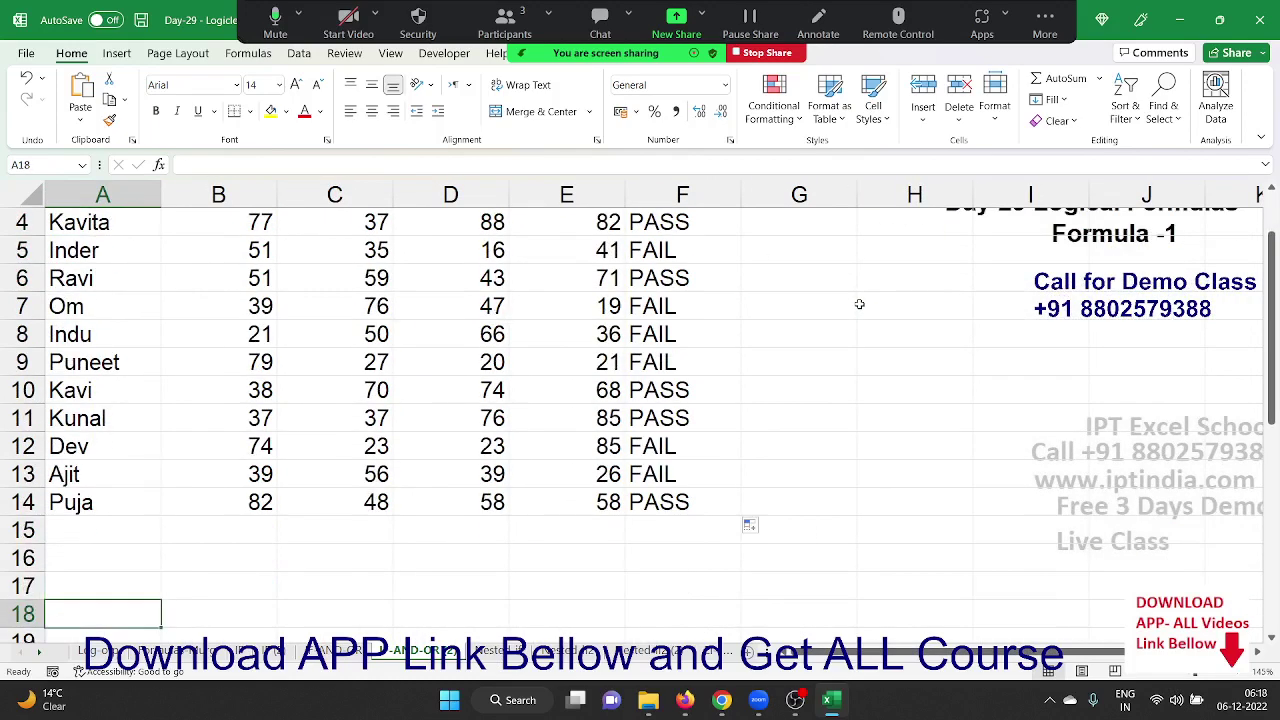
{"action": "key", "text": "Down"}
{"action": "key", "text": "Down"}
{"action": "key", "text": "Down"}
{"action": "key", "text": "Down"}
{"action": "key", "text": "Down"}
{"action": "key", "text": "Down"}
{"action": "key", "text": "Down"}
{"action": "key", "text": "Down"}
{"action": "key", "text": "Down"}
{"action": "key", "text": "Down"}
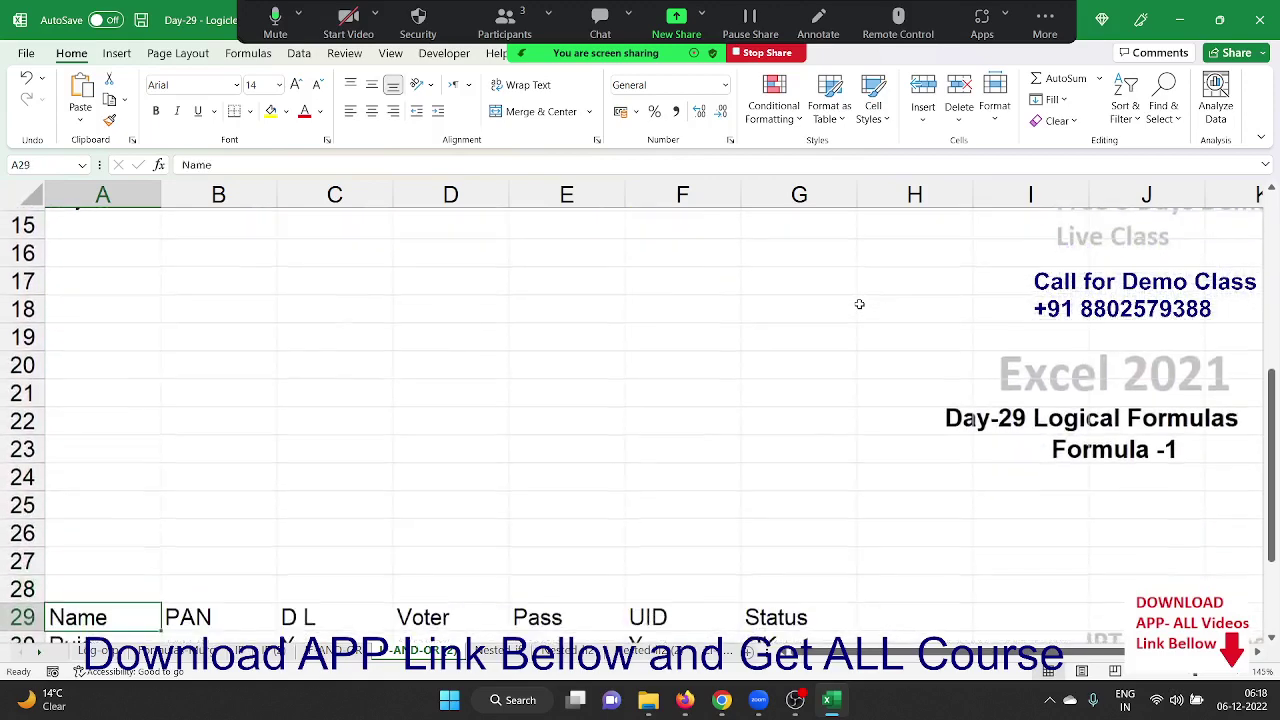
{"action": "key", "text": "Down"}
{"action": "key", "text": "Down"}
{"action": "key", "text": "Down"}
{"action": "key", "text": "Down"}
{"action": "key", "text": "Up"}
{"action": "key", "text": "Down"}
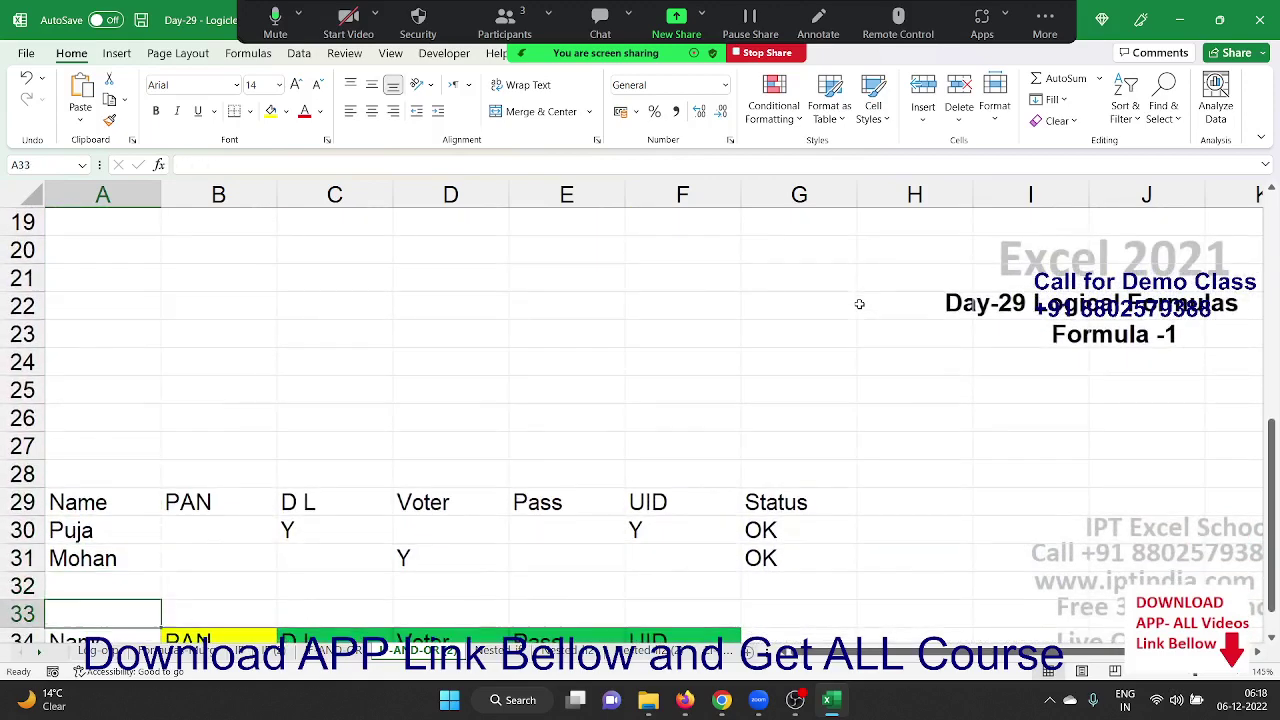
{"action": "key", "text": "Down"}
{"action": "key", "text": "Down"}
{"action": "key", "text": "Down"}
{"action": "key", "text": "Down"}
{"action": "key", "text": "Down"}
{"action": "key", "text": "Down"}
{"action": "key", "text": "Up"}
{"action": "key", "text": "Up"}
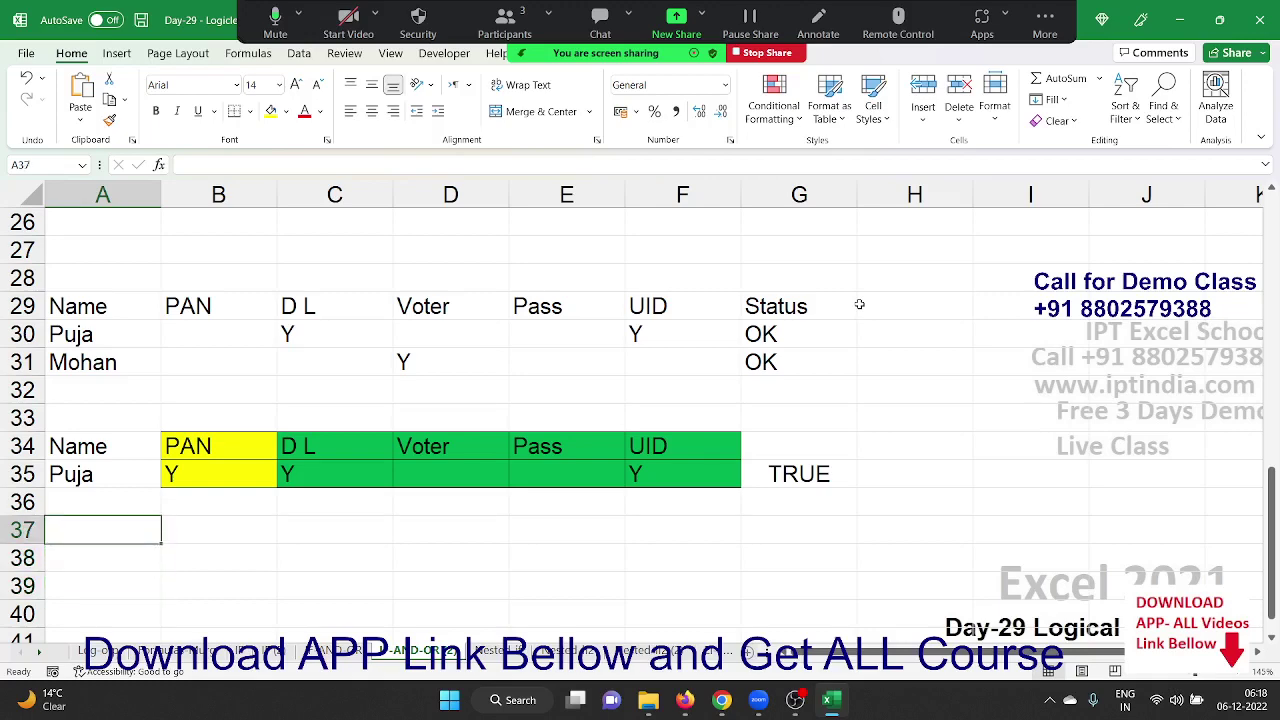
{"action": "key", "text": "Up"}
{"action": "key", "text": "Up"}
{"action": "key", "text": "Up"}
{"action": "key", "text": "Up"}
{"action": "key", "text": "Up"}
{"action": "key", "text": "Up"}
{"action": "key", "text": "Up"}
{"action": "key", "text": "Up"}
{"action": "key", "text": "Up"}
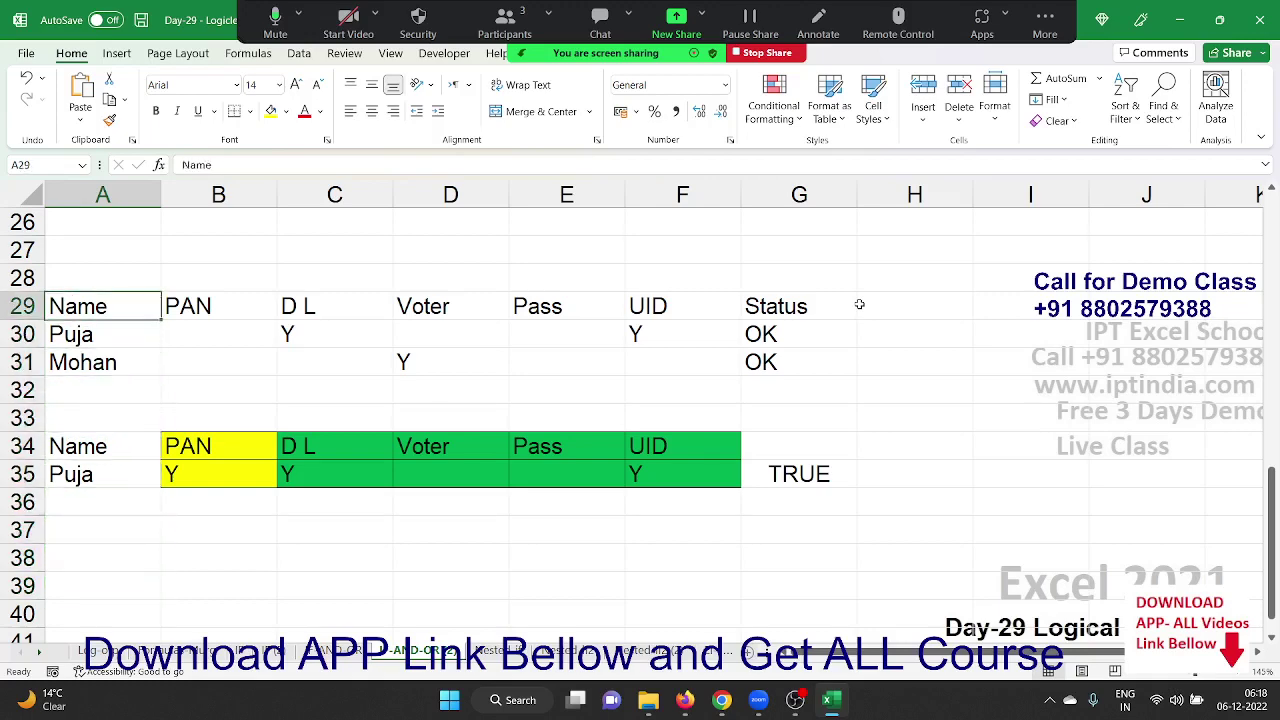
{"action": "key", "text": "Up"}
{"action": "key", "text": "Up"}
{"action": "key", "text": "Up"}
{"action": "key", "text": "ctrl+Up"}
{"action": "key", "text": "ctrl+Up"}
{"action": "key", "text": "Right"}
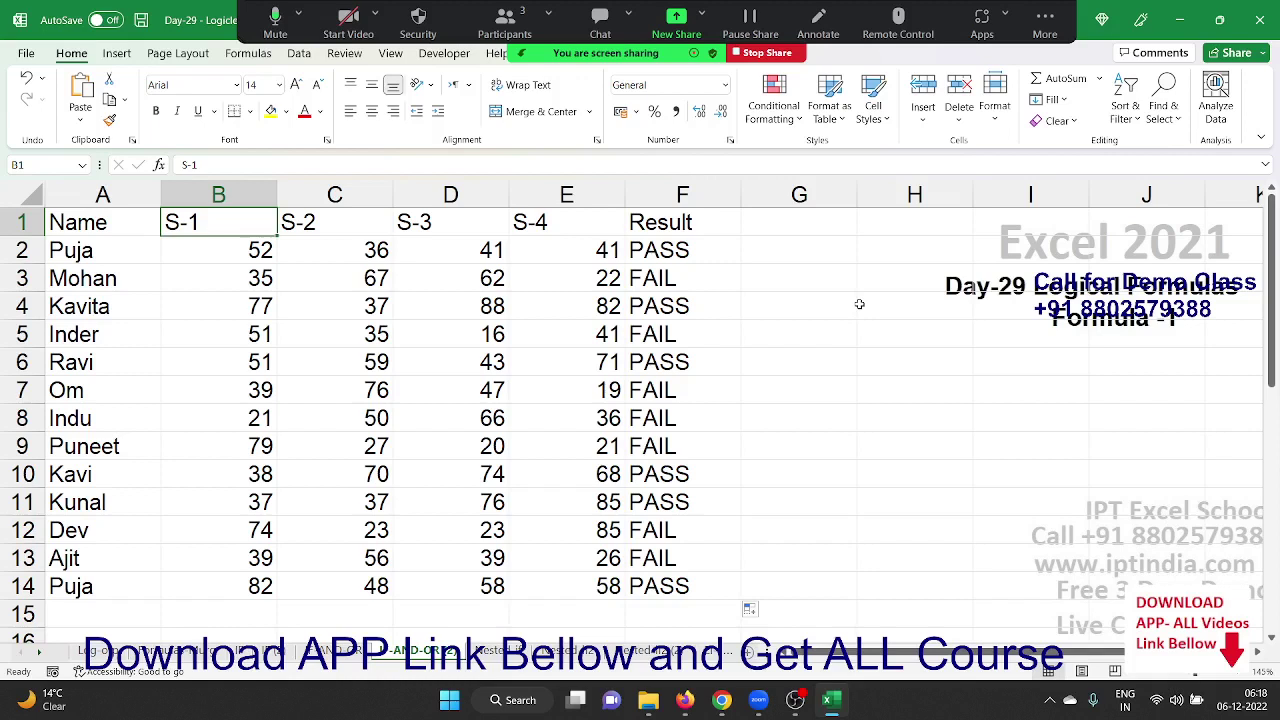
{"action": "key", "text": "Down"}
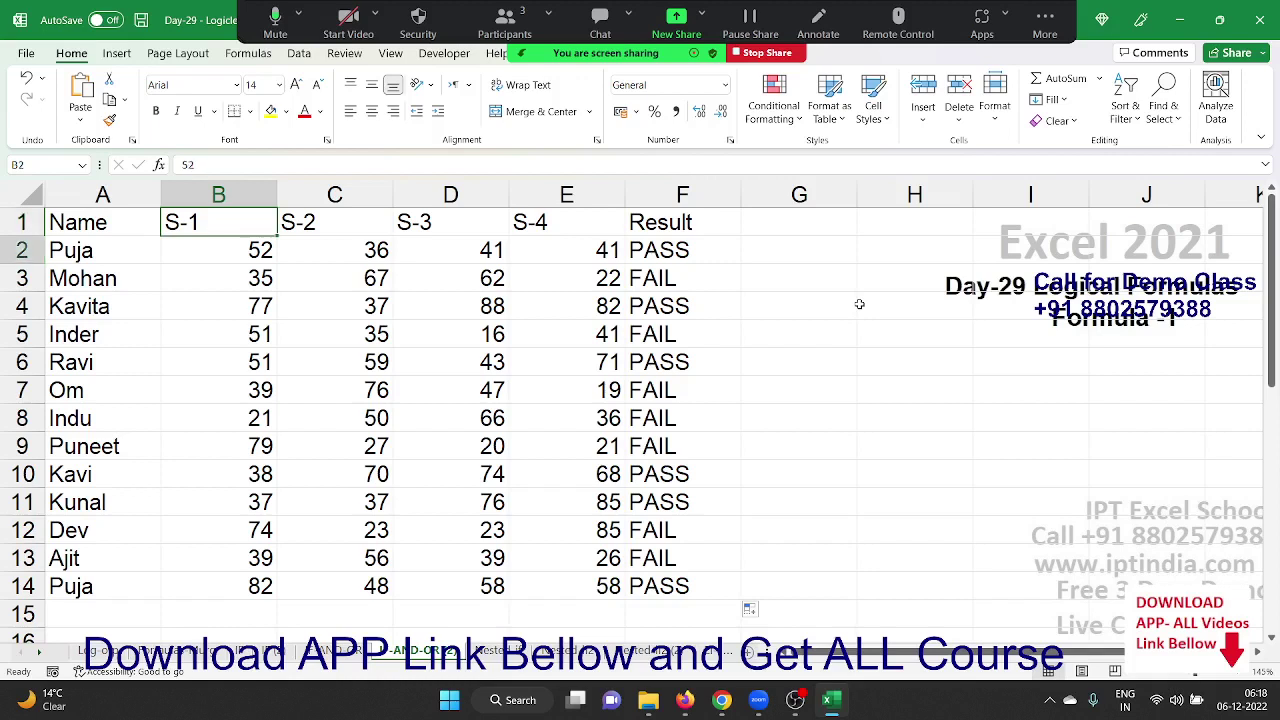
{"action": "key", "text": "Right"}
{"action": "key", "text": "Right"}
{"action": "key", "text": "Right"}
{"action": "key", "text": "Right"}
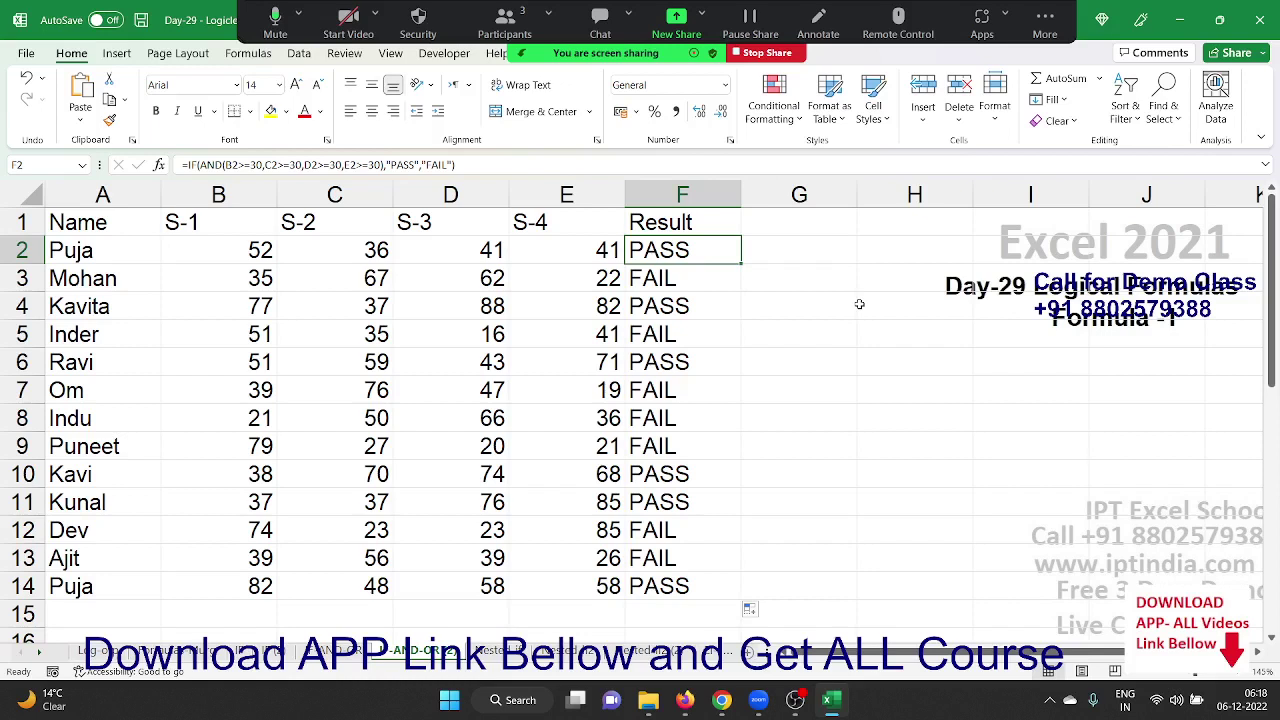
{"action": "key", "text": "Down"}
{"action": "key", "text": "Down"}
{"action": "key", "text": "Up"}
{"action": "key", "text": "Left"}
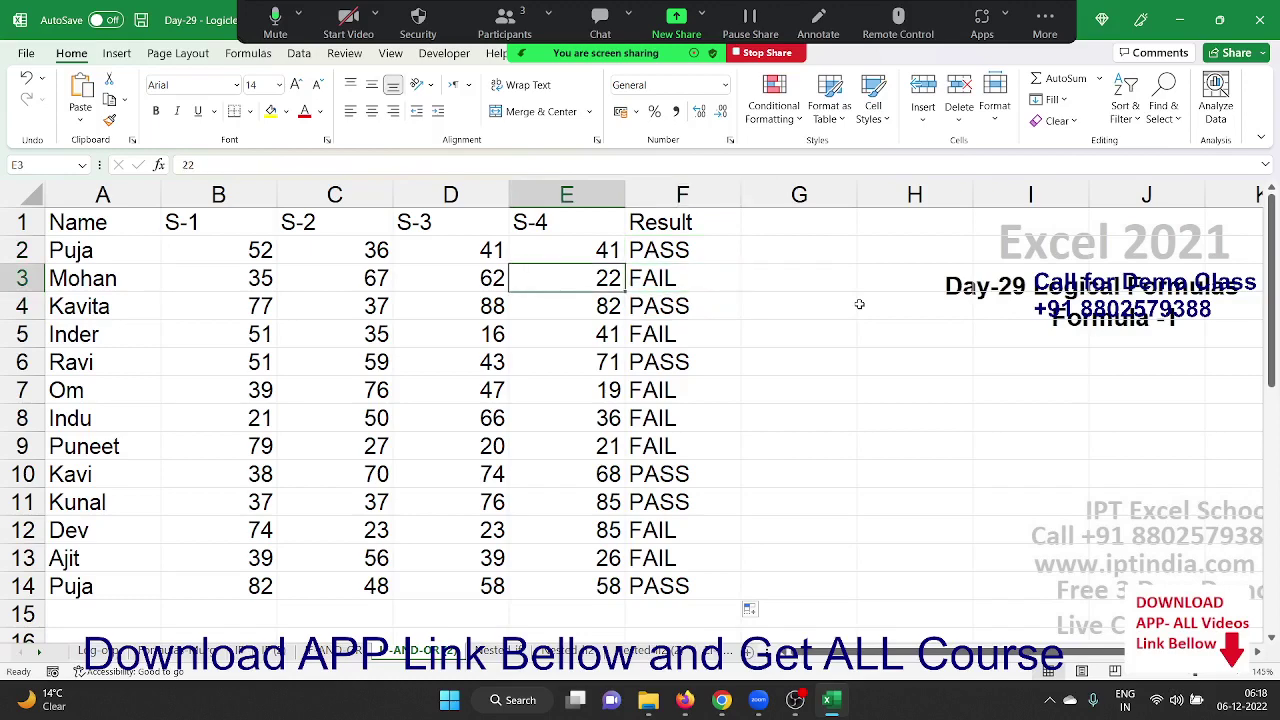
{"action": "key", "text": "Left"}
{"action": "key", "text": "Left"}
{"action": "key", "text": "Left"}
{"action": "key", "text": "Right"}
{"action": "key", "text": "Right"}
{"action": "key", "text": "Right"}
{"action": "key", "text": "Right"}
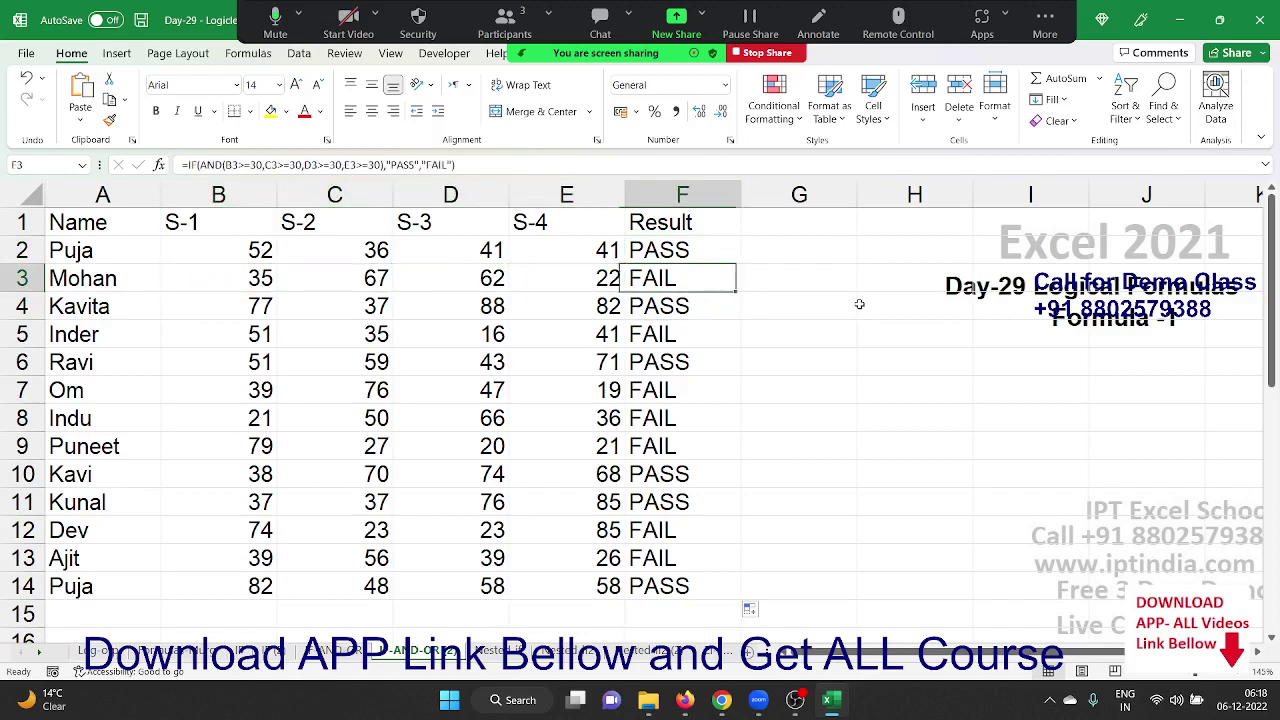
{"action": "key", "text": "Down"}
{"action": "key", "text": "Down"}
{"action": "key", "text": "Down"}
{"action": "key", "text": "Down"}
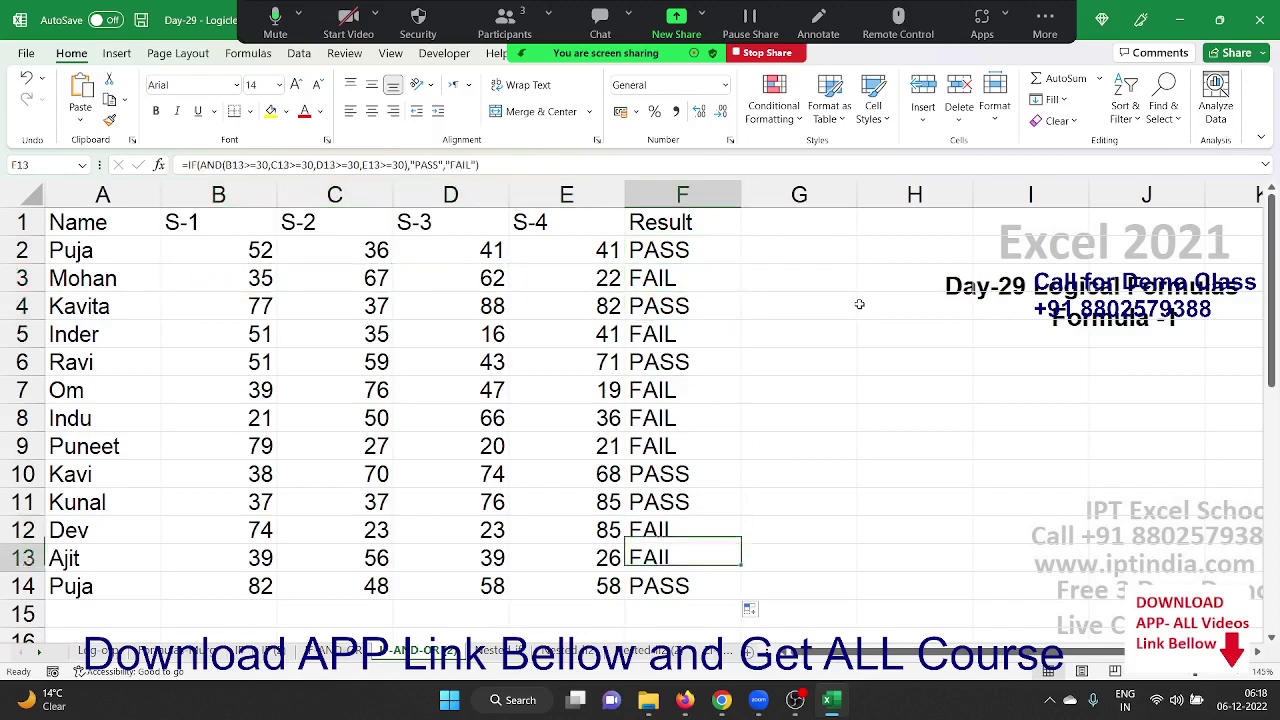
{"action": "key", "text": "Down"}
{"action": "key", "text": "Down"}
{"action": "key", "text": "Down"}
{"action": "key", "text": "Down"}
{"action": "key", "text": "Down"}
{"action": "key", "text": "Down"}
{"action": "key", "text": "Down"}
{"action": "key", "text": "Up"}
{"action": "key", "text": "Up"}
{"action": "key", "text": "Up"}
{"action": "key", "text": "Up"}
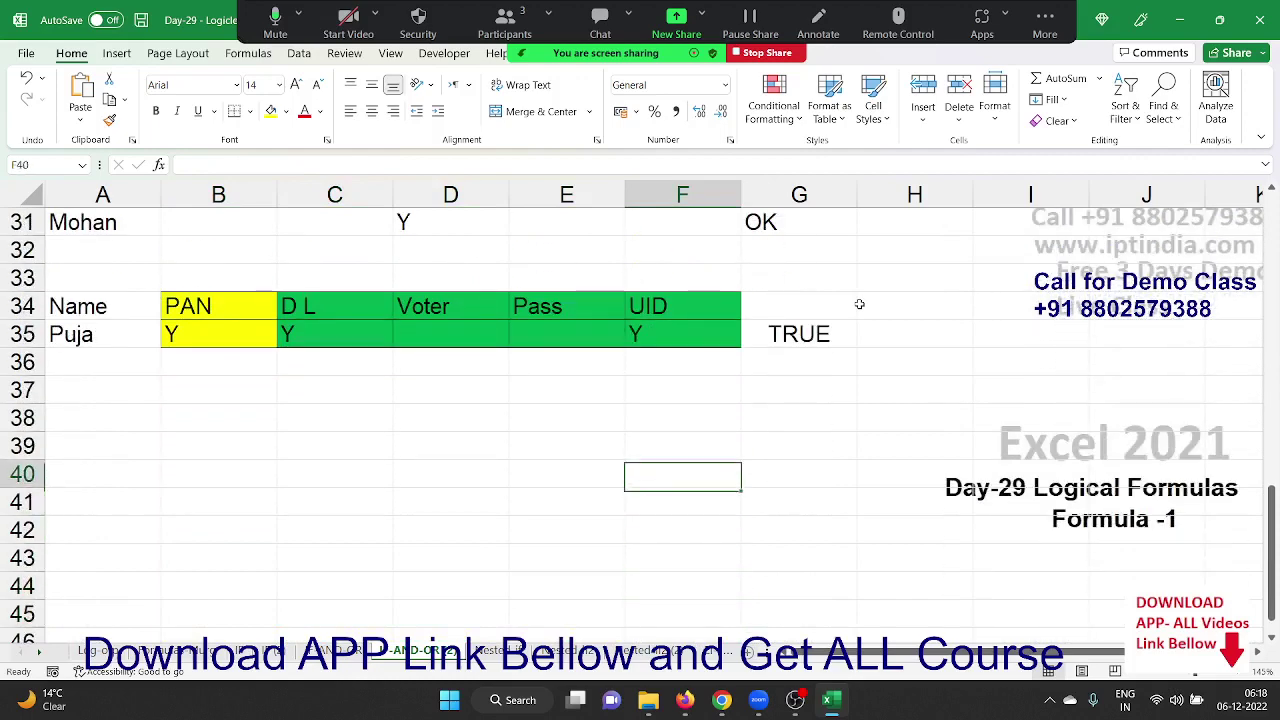
{"action": "key", "text": "Up"}
{"action": "key", "text": "Up"}
{"action": "key", "text": "Up"}
{"action": "key", "text": "Up"}
{"action": "key", "text": "Up"}
{"action": "key", "text": "Up"}
{"action": "key", "text": "Up"}
{"action": "key", "text": "Up"}
{"action": "key", "text": "Up"}
{"action": "key", "text": "Down"}
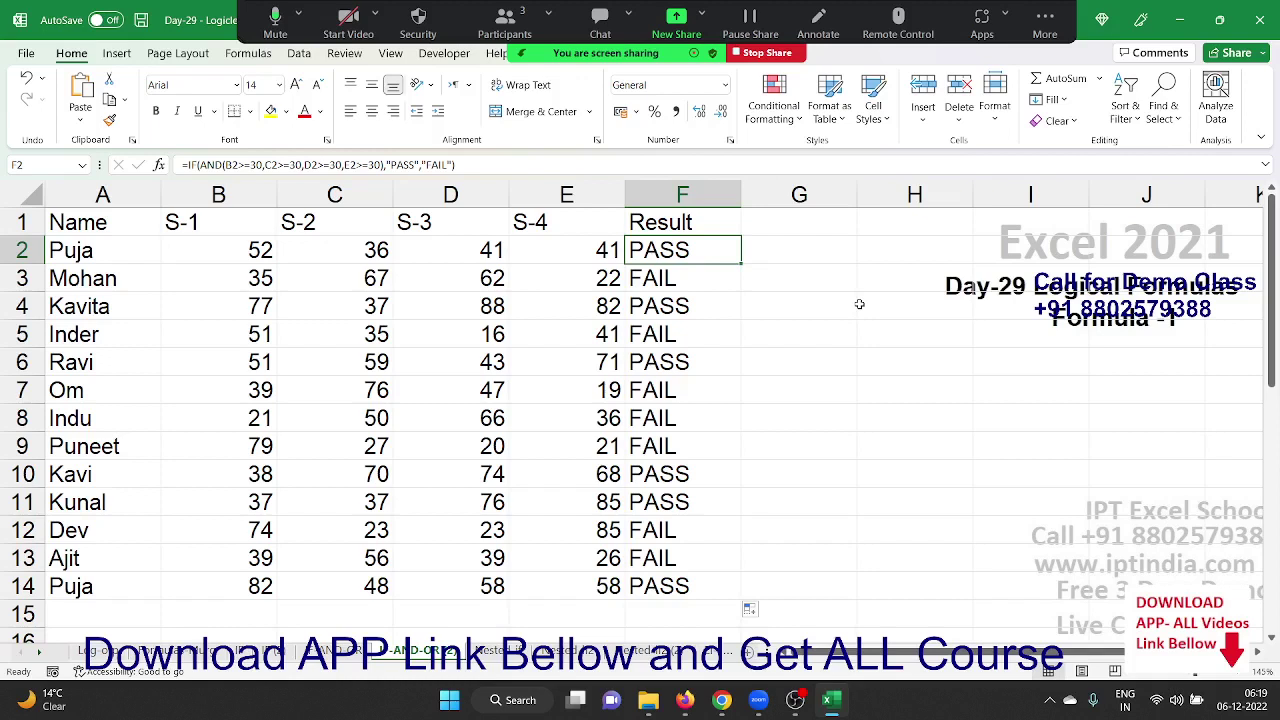
Enter an OR formula in G2 testing whether the B2, C2 or D2 scores fall below 30
{"action": "key", "text": "Right"}
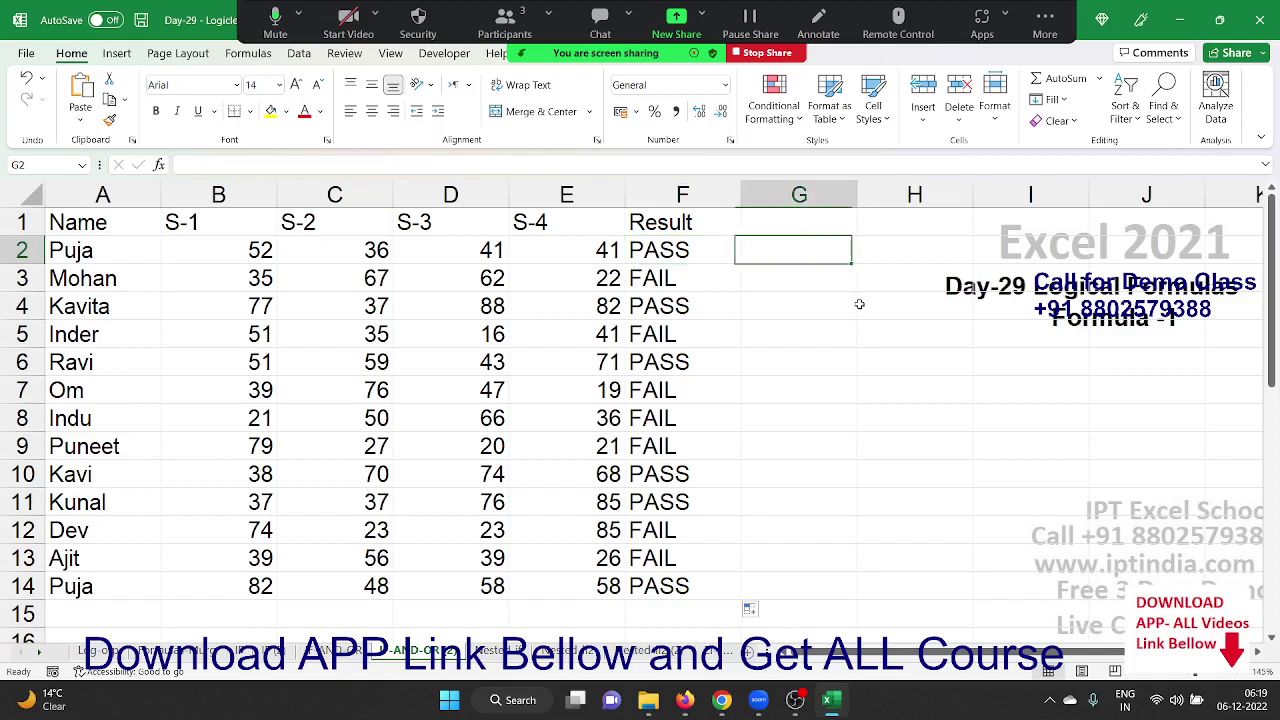
{"action": "type", "text": "=or"}
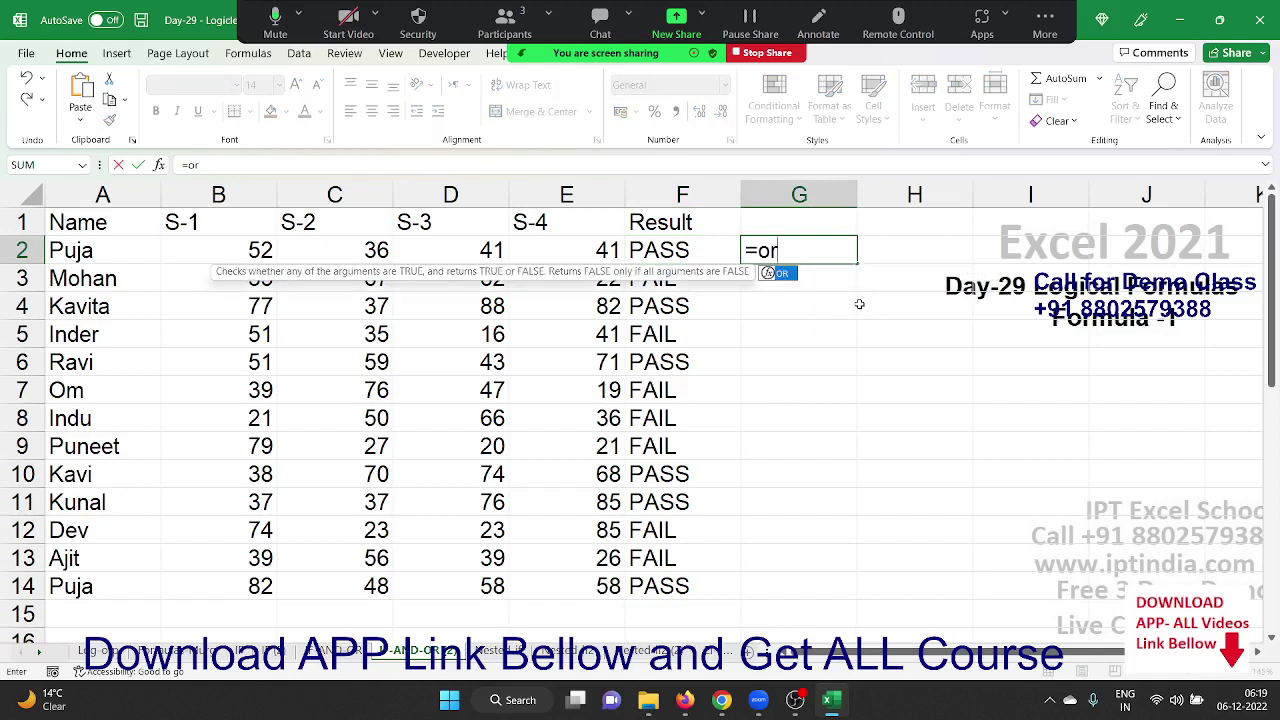
{"action": "key", "text": "Tab"}
{"action": "key", "text": "Left"}
{"action": "key", "text": "Left"}
{"action": "key", "text": "Left"}
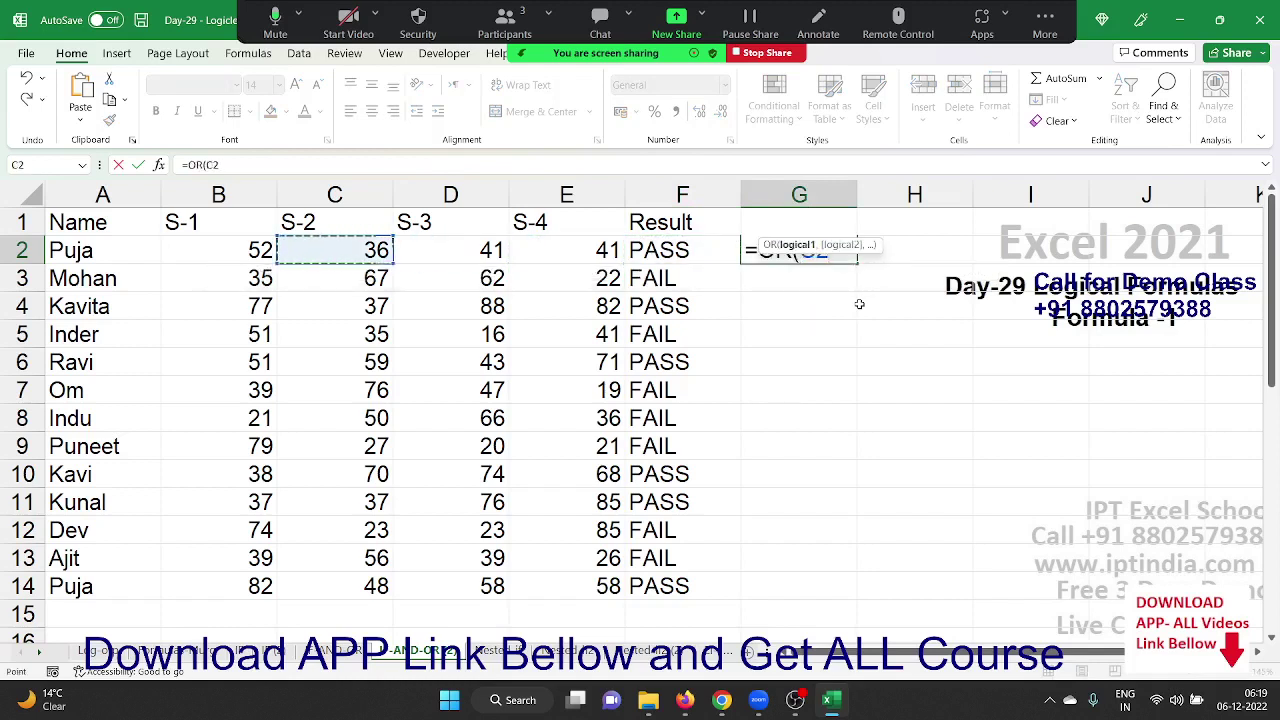
{"action": "key", "text": "Left"}
{"action": "type", "text": "<="}
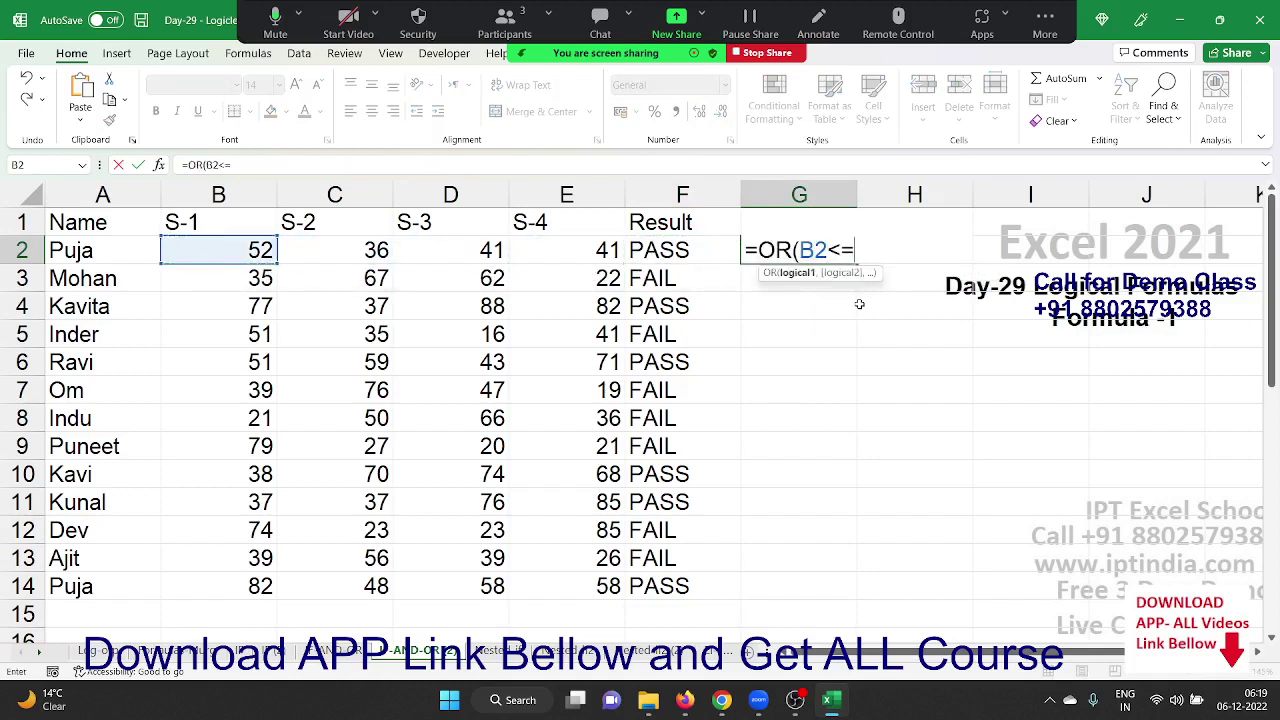
{"action": "type", "text": "3"}
{"action": "key", "text": "BackSpace"}
{"action": "type", "text": "30"}
{"action": "key", "text": "BackSpace"}
{"action": "key", "text": "BackSpace"}
{"action": "key", "text": "BackSpace"}
{"action": "type", "text": "3"}
{"action": "type", "text": "0,"}
{"action": "key", "text": "Left"}
{"action": "key", "text": "Left"}
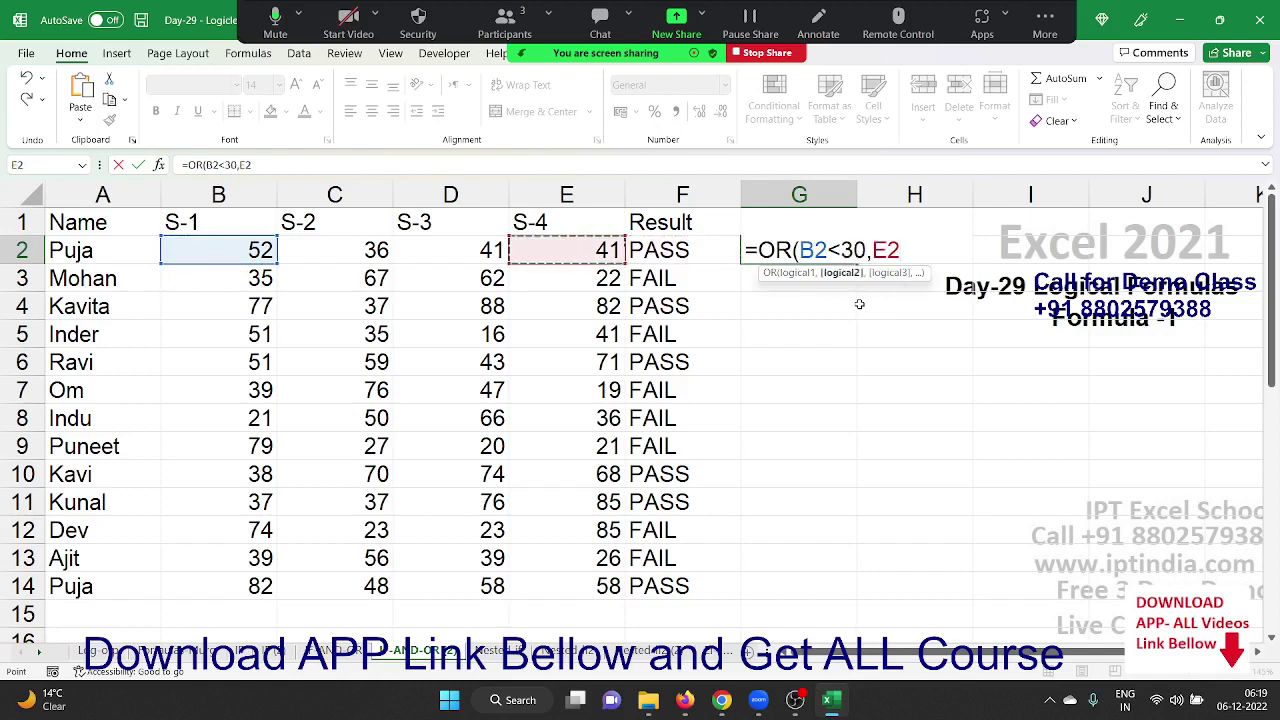
{"action": "key", "text": "Left"}
{"action": "key", "text": "Left"}
{"action": "type", "text": "<="}
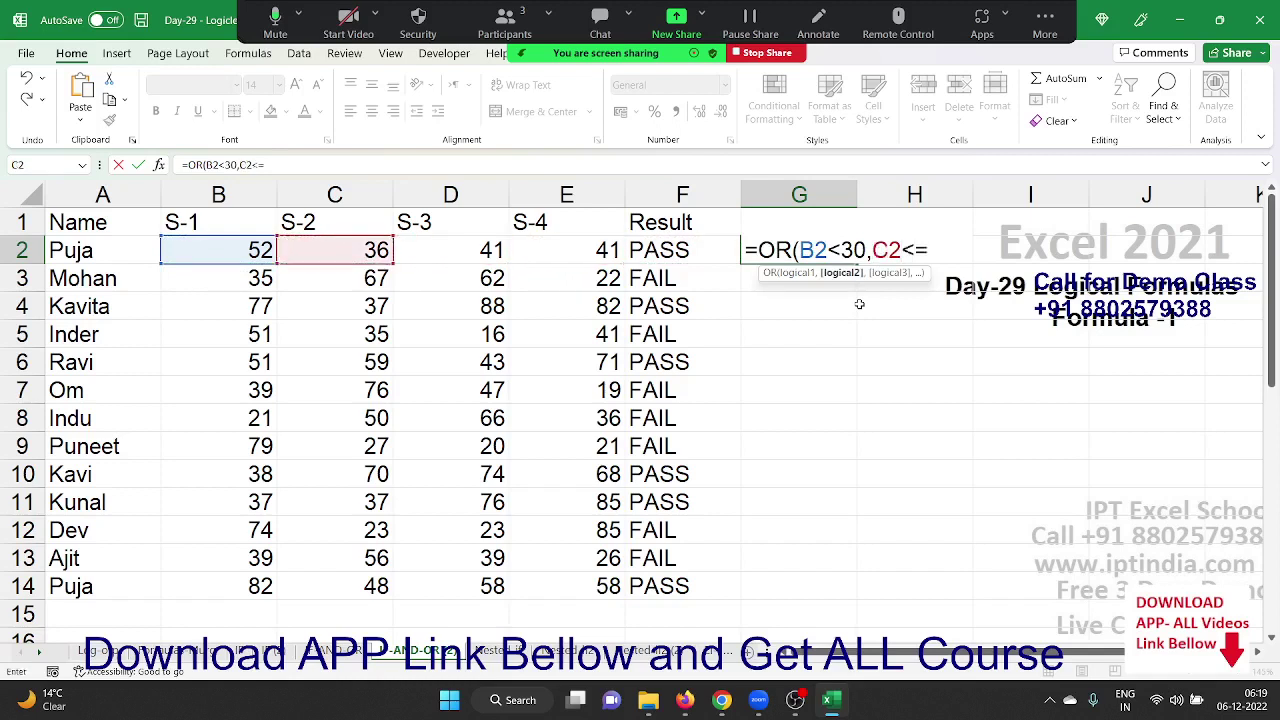
{"action": "type", "text": "30"}
{"action": "type", "text": ","}
{"action": "key", "text": "Left"}
{"action": "key", "text": "Left"}
{"action": "key", "text": "Left"}
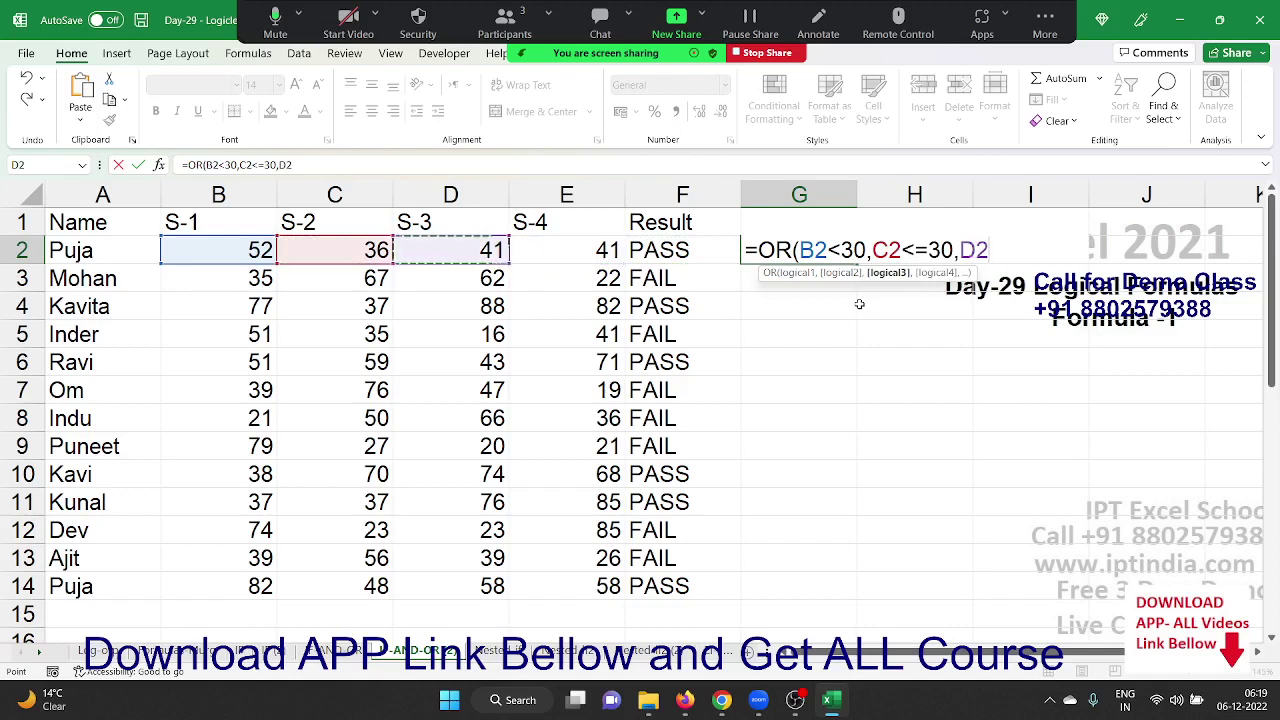
{"action": "type", "text": "<"}
{"action": "type", "text": "="}
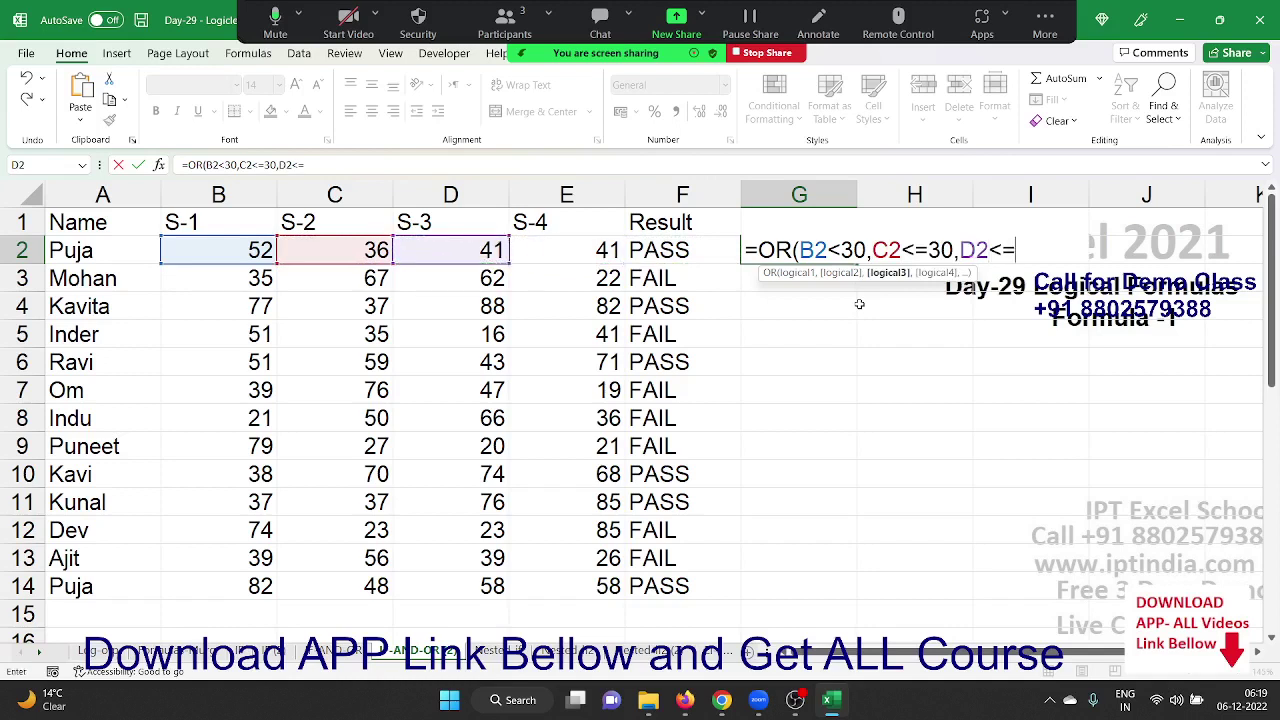
{"action": "key", "text": "BackSpace"}
{"action": "type", "text": "30"}
{"action": "key", "text": "Return"}
Correct G2's C2 condition from <=30 to <30, giving =OR(B2<30,C2<30,D2<30)
{"action": "key", "text": "Right"}
{"action": "key", "text": "Right"}
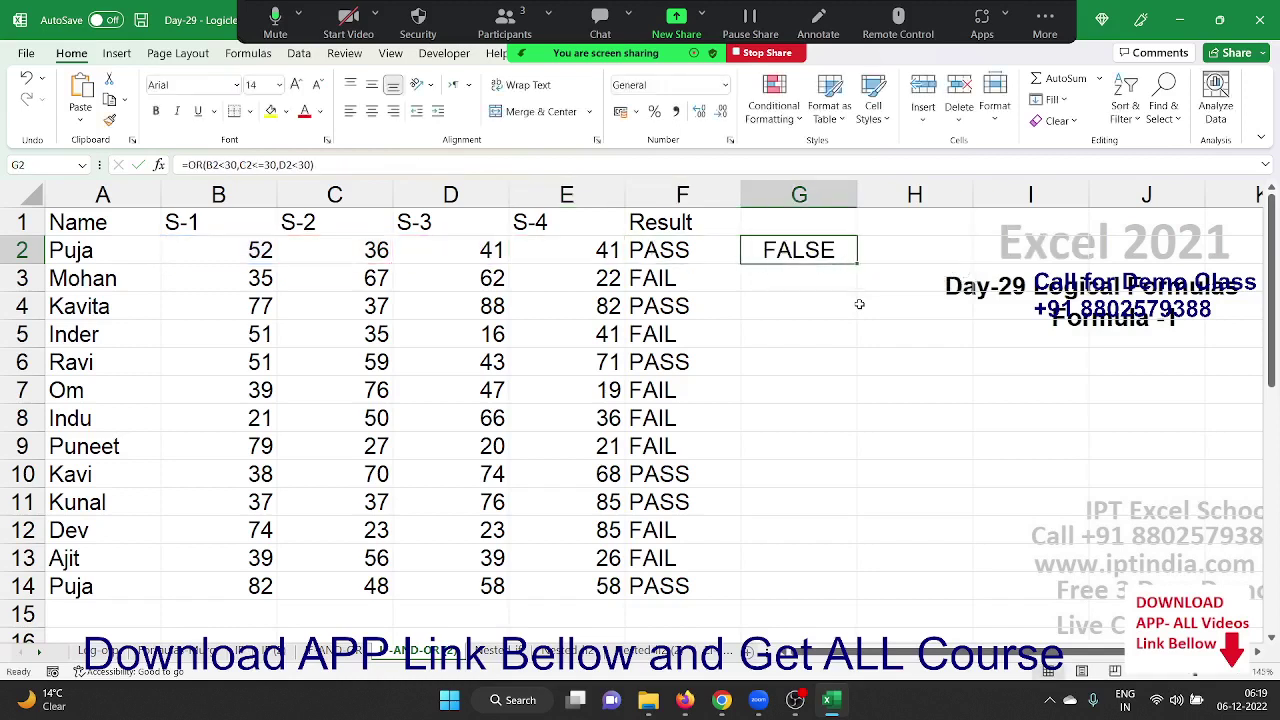
{"action": "double_click", "coordinate": [803, 252]}
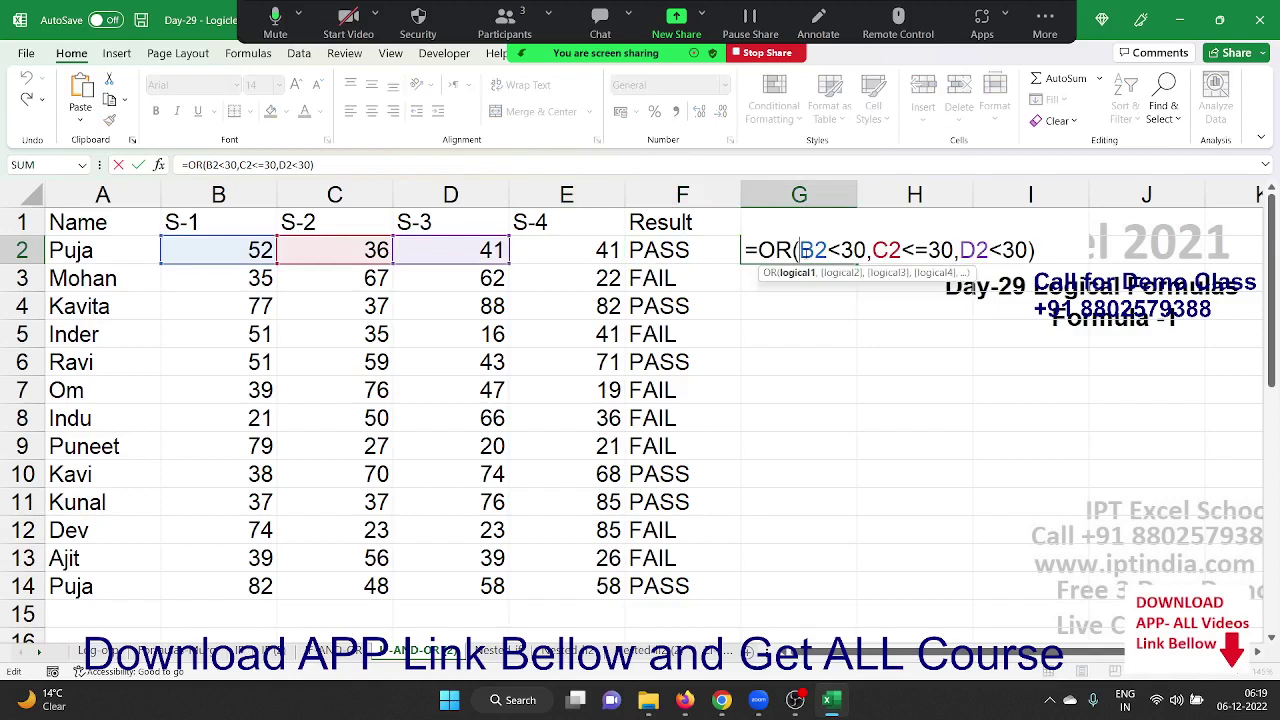
{"action": "left_click", "coordinate": [904, 250]}
{"action": "left_click", "coordinate": [916, 250]}
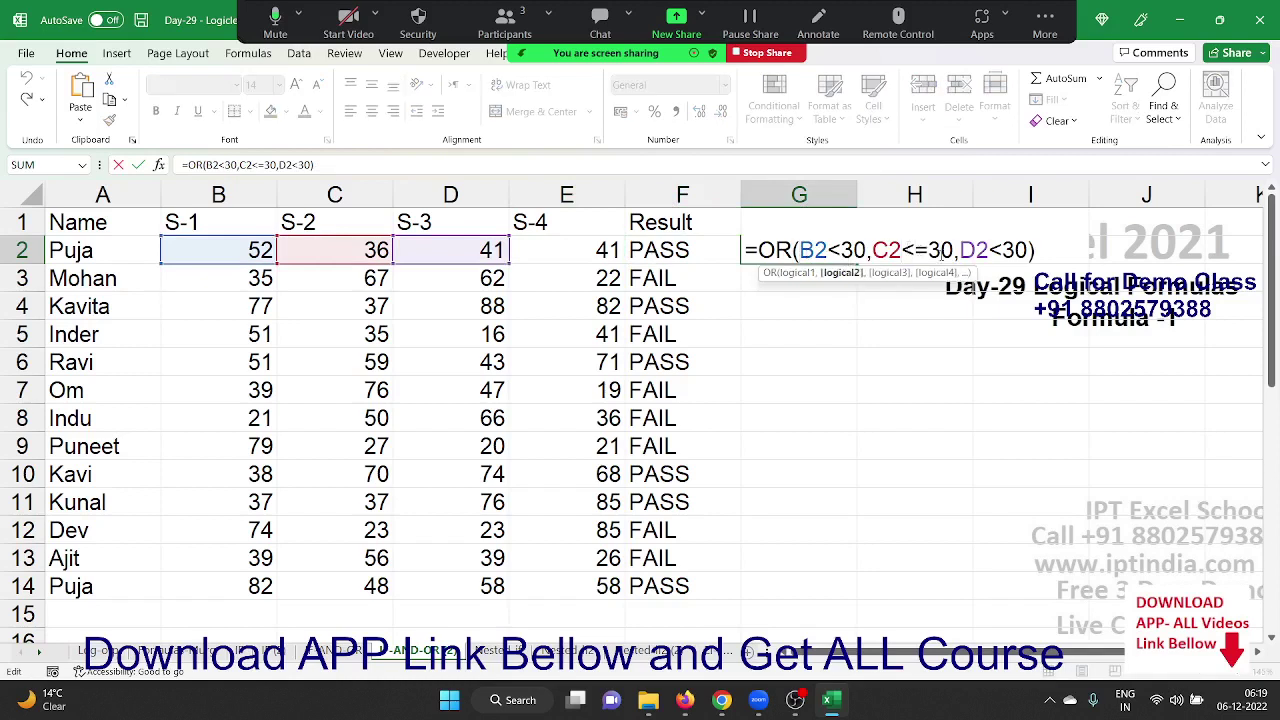
{"action": "key", "text": "Delete"}
{"action": "key", "text": "Return"}
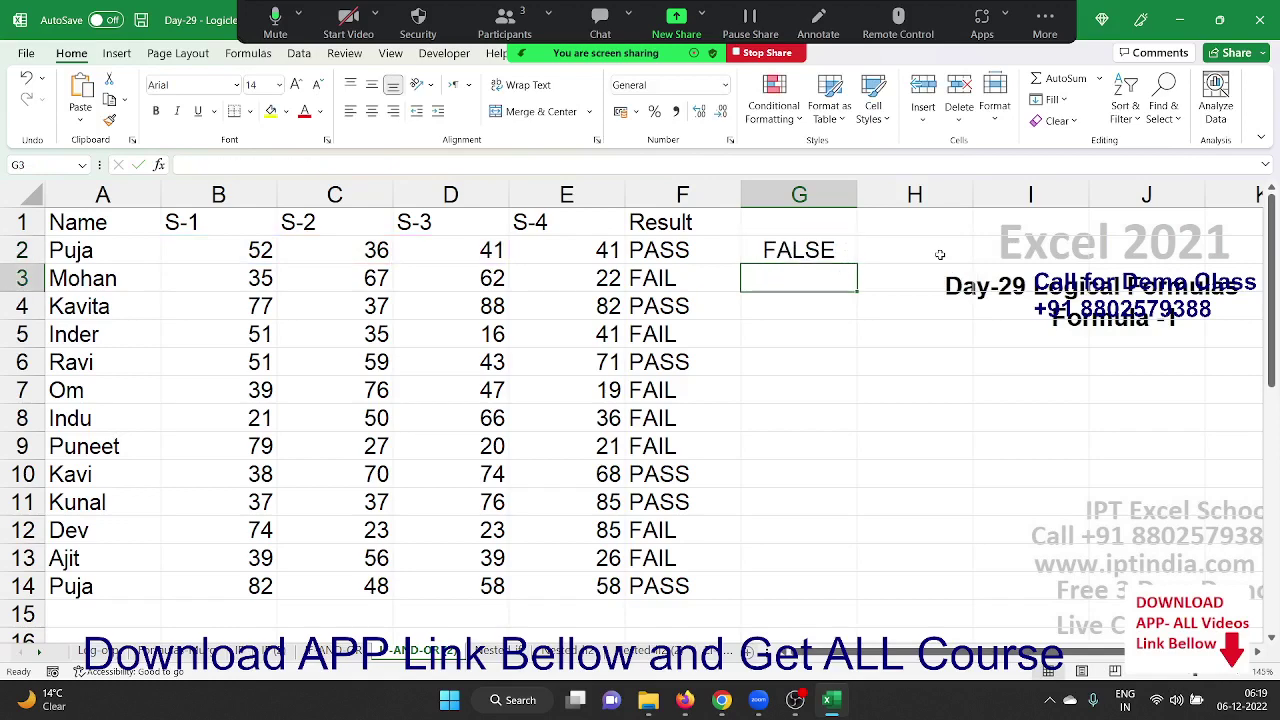
Scroll down to the document table and clear the OK values from Status cells G30:G31
{"action": "scroll", "coordinate": [723, 317], "scroll_direction": "down", "scroll_amount": 2}
{"action": "scroll", "coordinate": [606, 334], "scroll_direction": "down", "scroll_amount": 2}
{"action": "scroll", "coordinate": [602, 339], "scroll_direction": "down", "scroll_amount": 2}
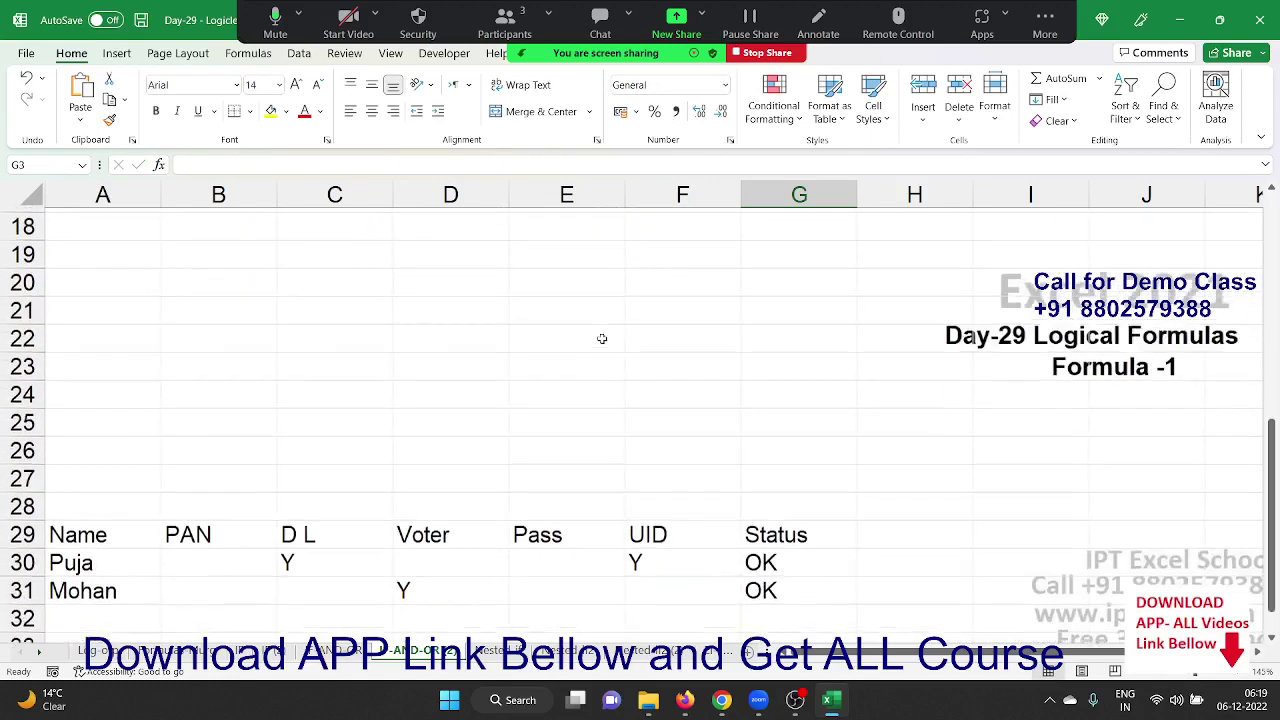
{"action": "scroll", "coordinate": [602, 339], "scroll_direction": "down", "scroll_amount": 1}
{"action": "scroll", "coordinate": [594, 351], "scroll_direction": "down", "scroll_amount": 1}
{"action": "left_click", "coordinate": [214, 445]}
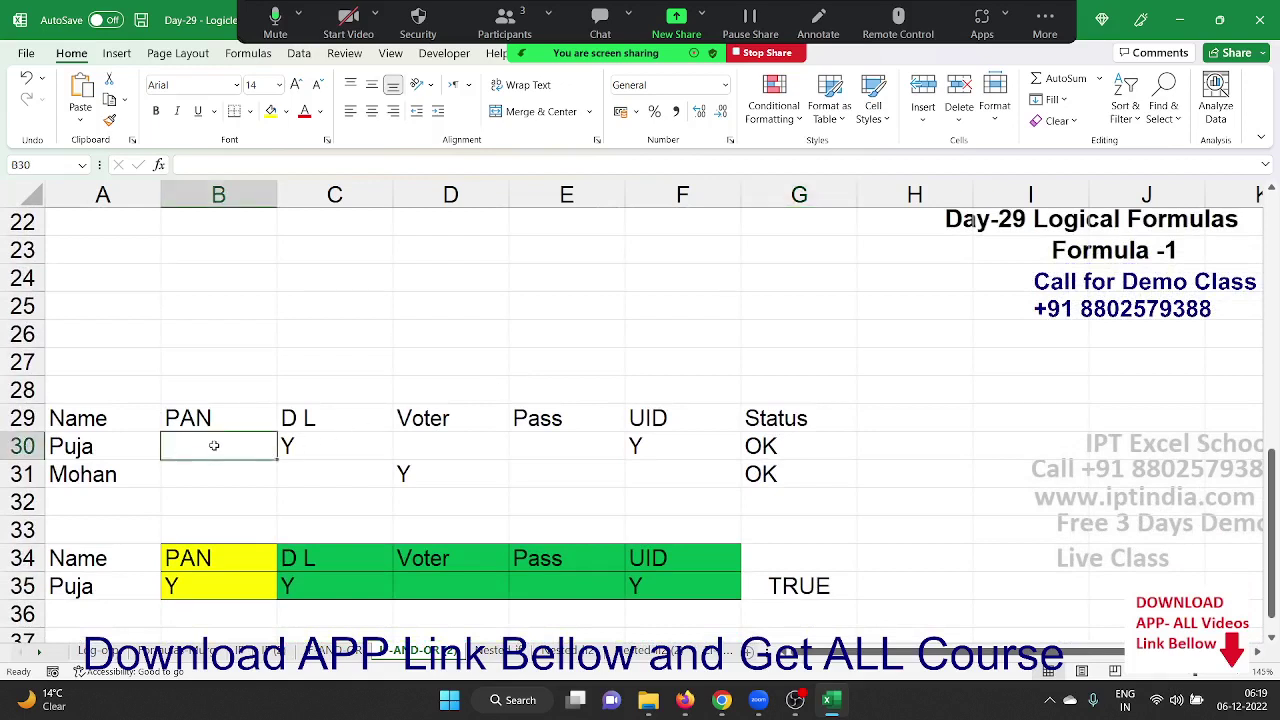
{"action": "mouse_move", "coordinate": [214, 445]}
{"action": "left_mouse_down"}
{"action": "mouse_move", "coordinate": [620, 469]}
{"action": "mouse_move", "coordinate": [663, 457]}
{"action": "left_mouse_up"}
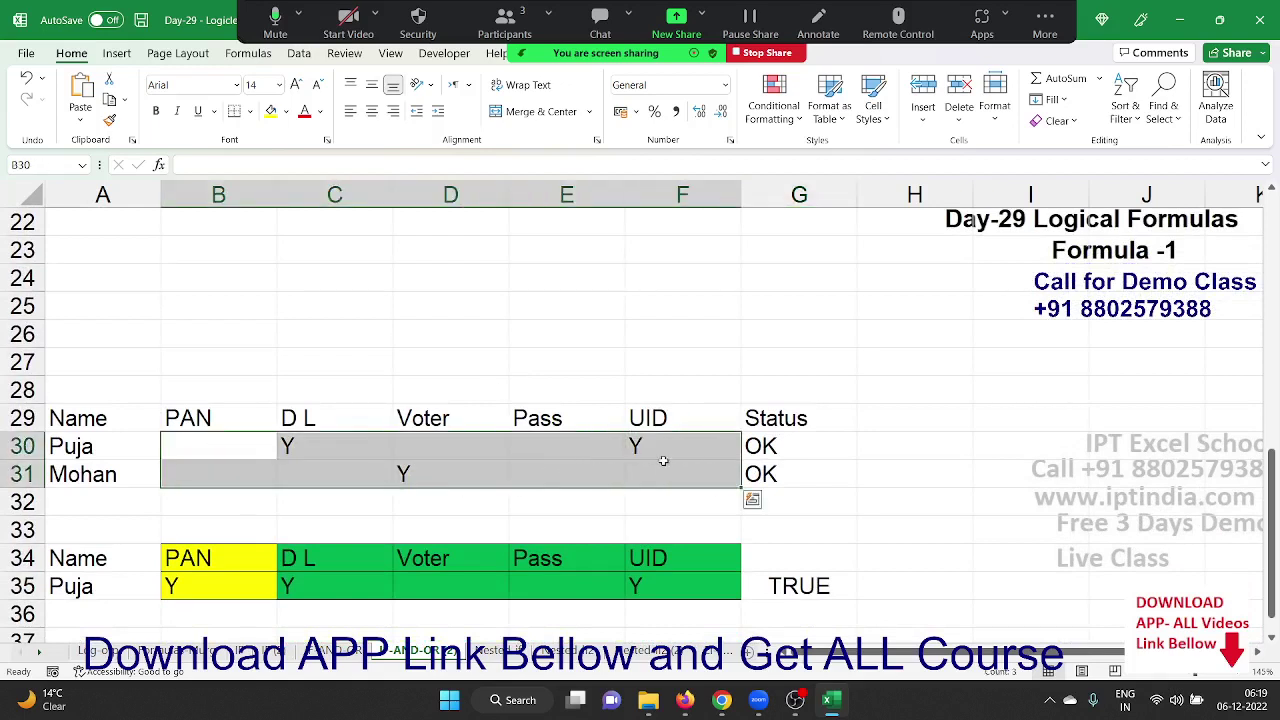
{"action": "left_click", "coordinate": [797, 449]}
{"action": "key", "text": "shift+Down"}
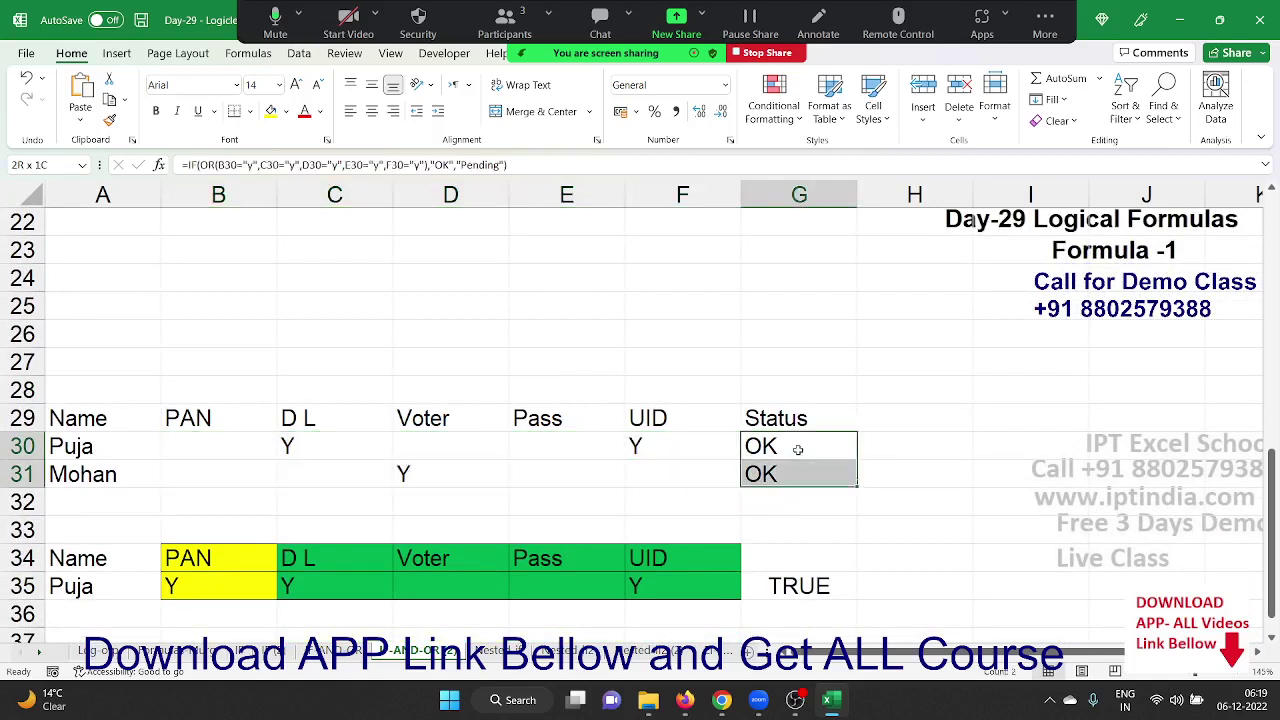
{"action": "key", "text": "Delete"}
{"action": "left_click", "coordinate": [797, 449]}
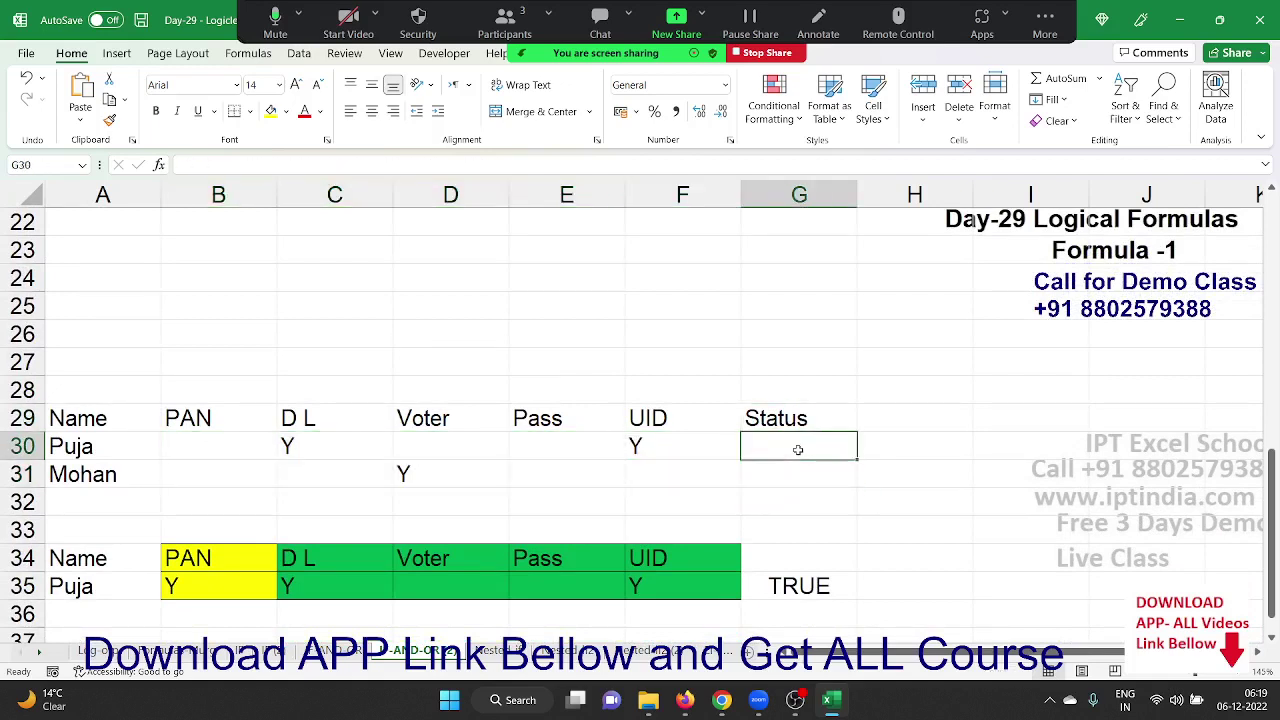
Build an IF formula in G30 testing whether each of B30 through F30 equals "y"
{"action": "type", "text": "=if("}
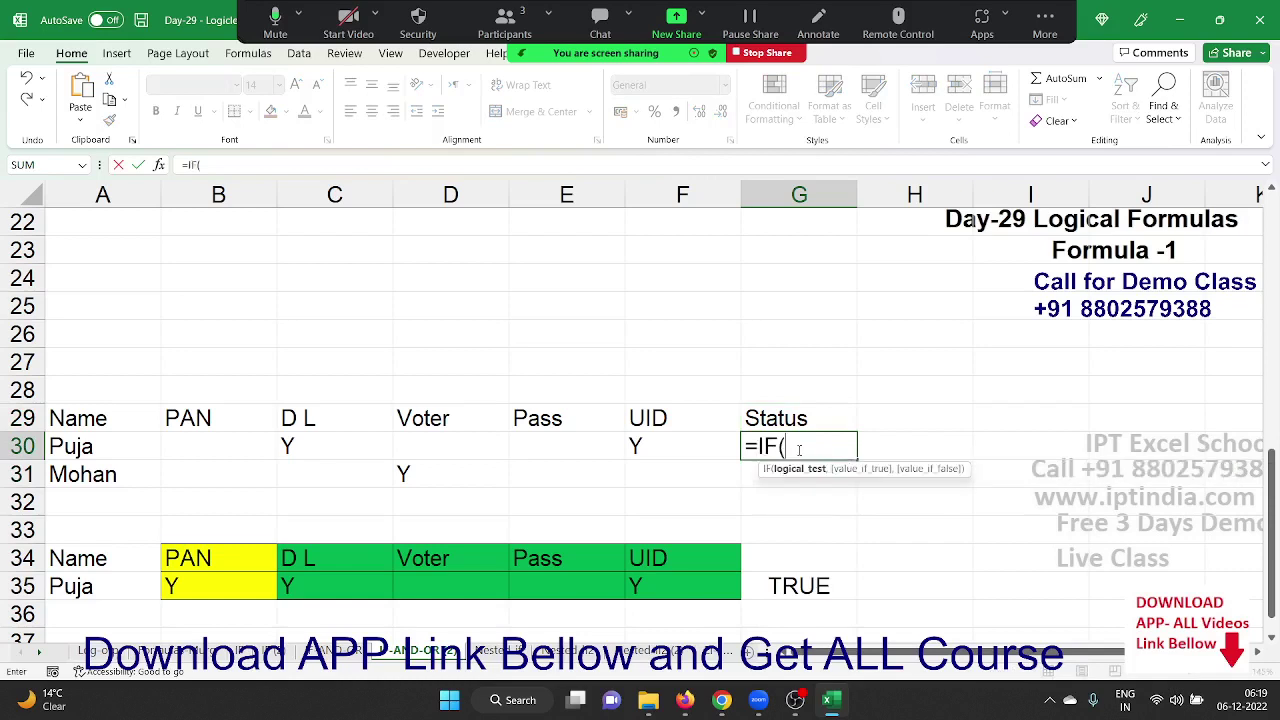
{"action": "key", "text": "Left"}
{"action": "key", "text": "Left"}
{"action": "key", "text": "Left"}
{"action": "key", "text": "Left"}
{"action": "key", "text": "Left"}
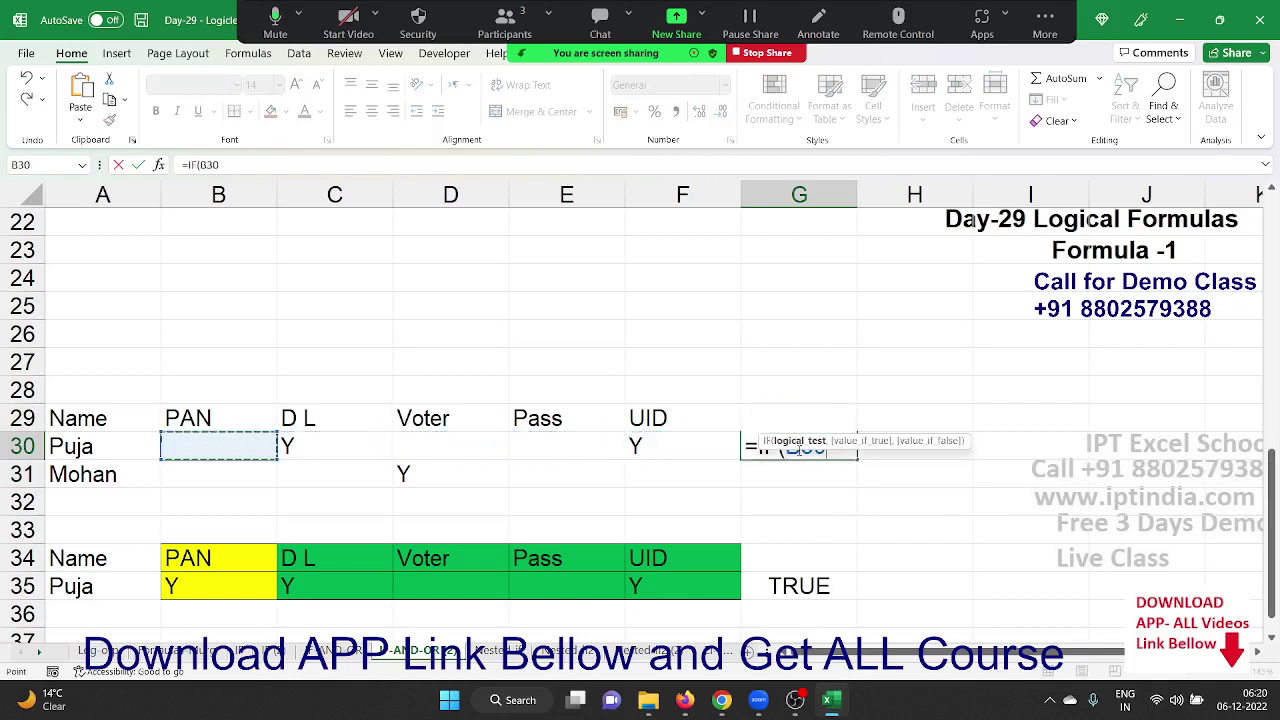
{"action": "type", "text": "=\"y"}
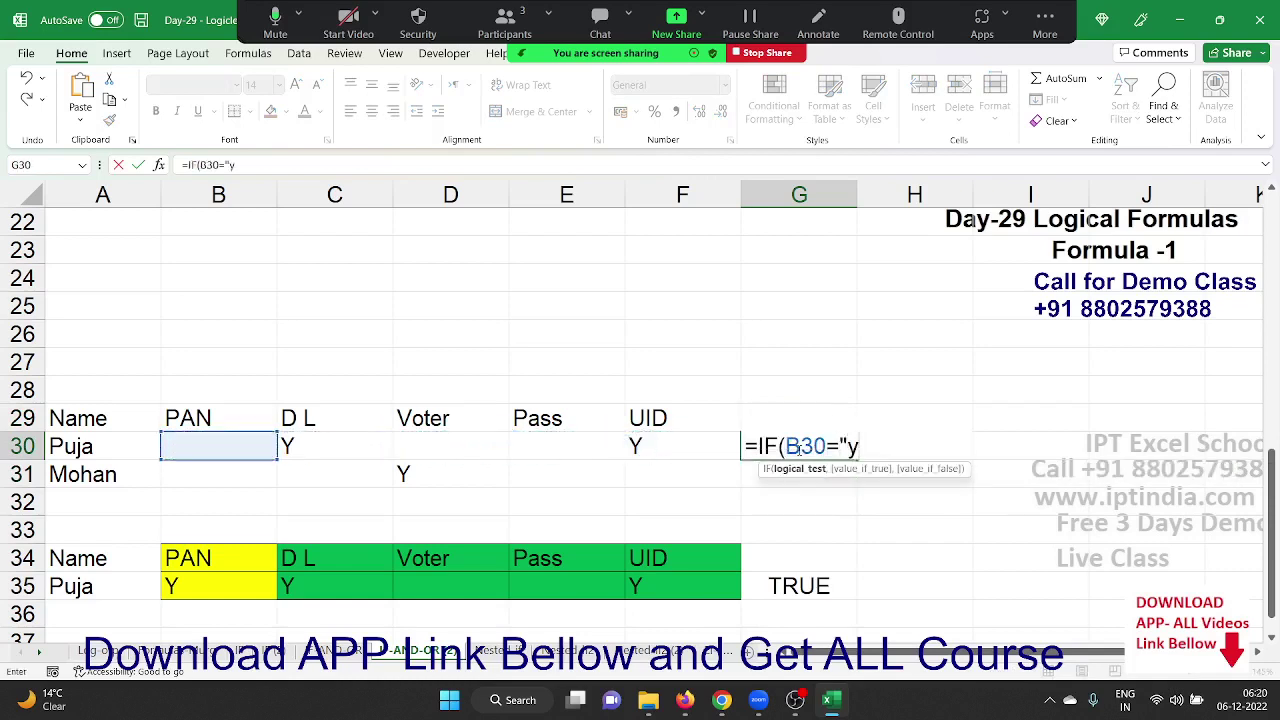
{"action": "type", "text": "\","}
{"action": "key", "text": "Left"}
{"action": "key", "text": "Left"}
{"action": "key", "text": "Left"}
{"action": "key", "text": "Left"}
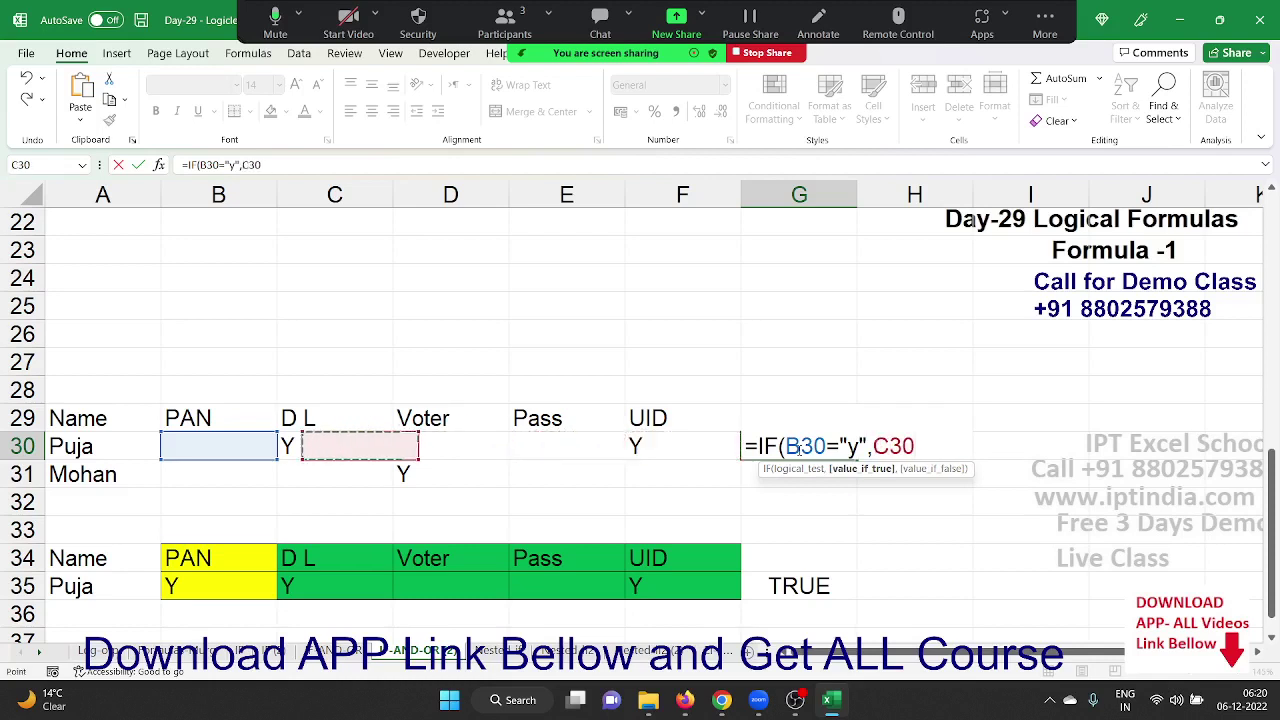
{"action": "type", "text": "=\"y"}
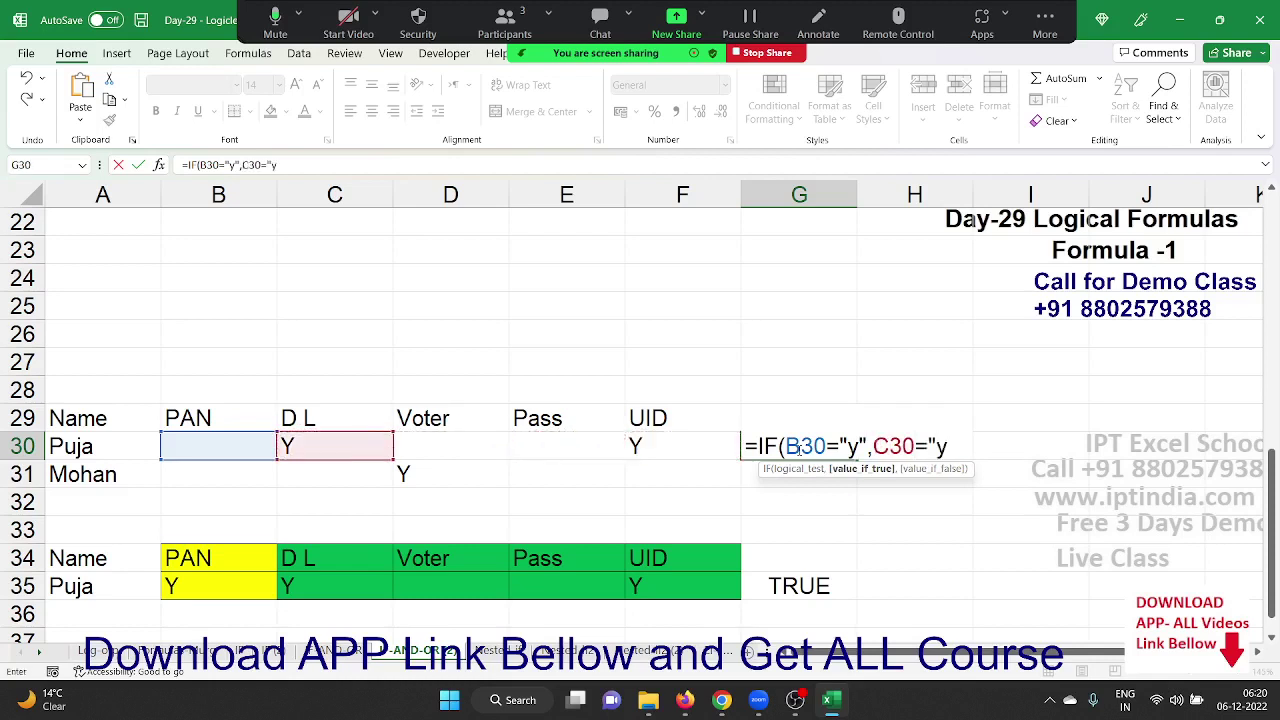
{"action": "type", "text": "\","}
{"action": "key", "text": "Left"}
{"action": "key", "text": "Left"}
{"action": "key", "text": "Left"}
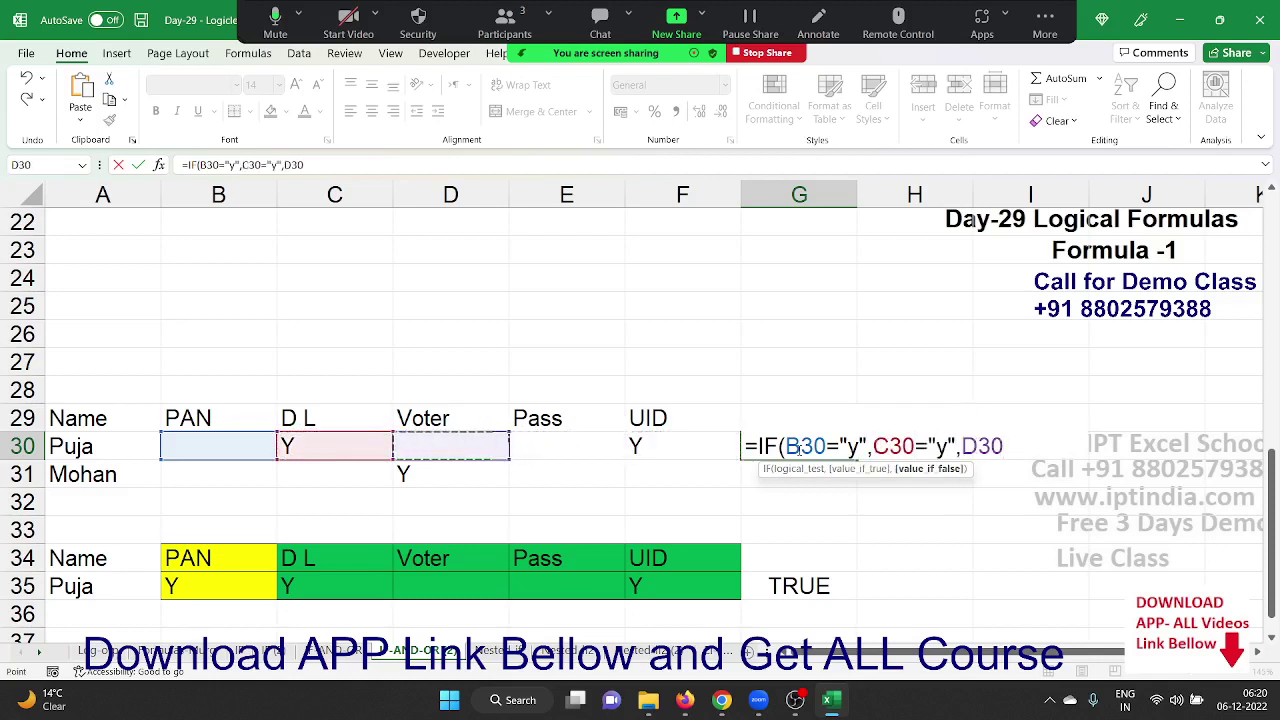
{"action": "type", "text": "=\"y"}
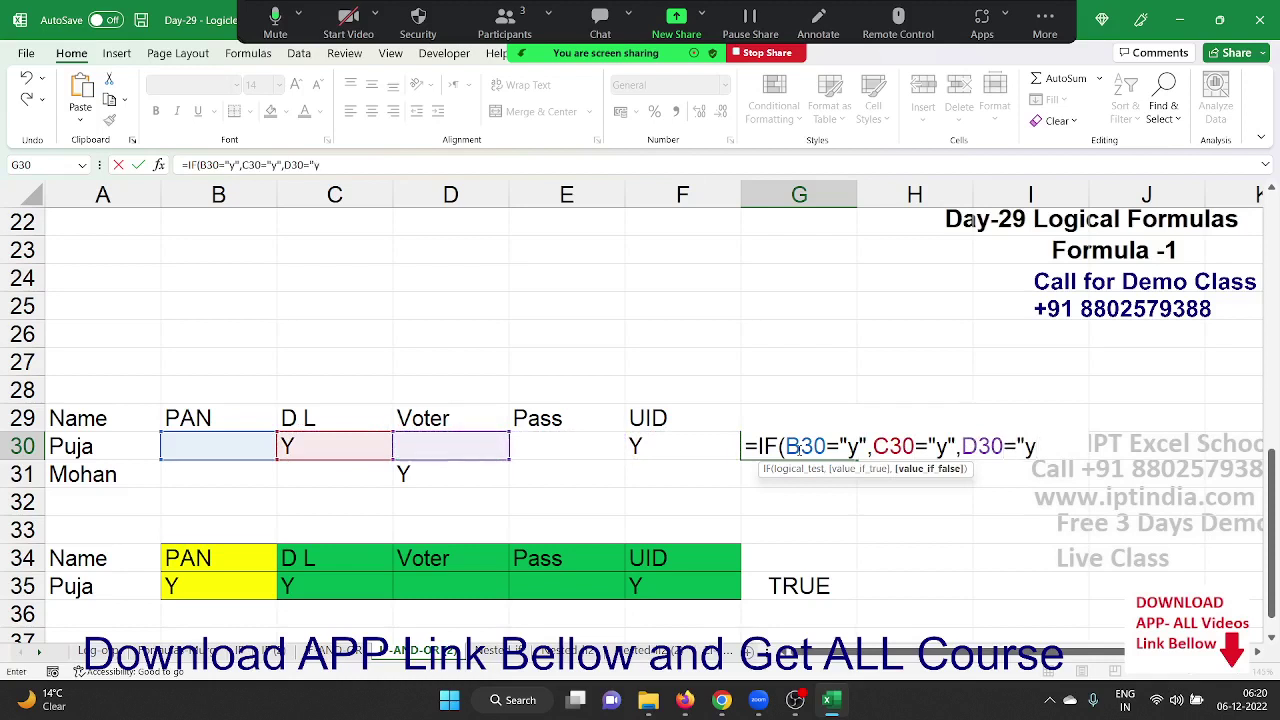
{"action": "type", "text": "\","}
{"action": "key", "text": "Left"}
{"action": "key", "text": "Left"}
{"action": "type", "text": "="}
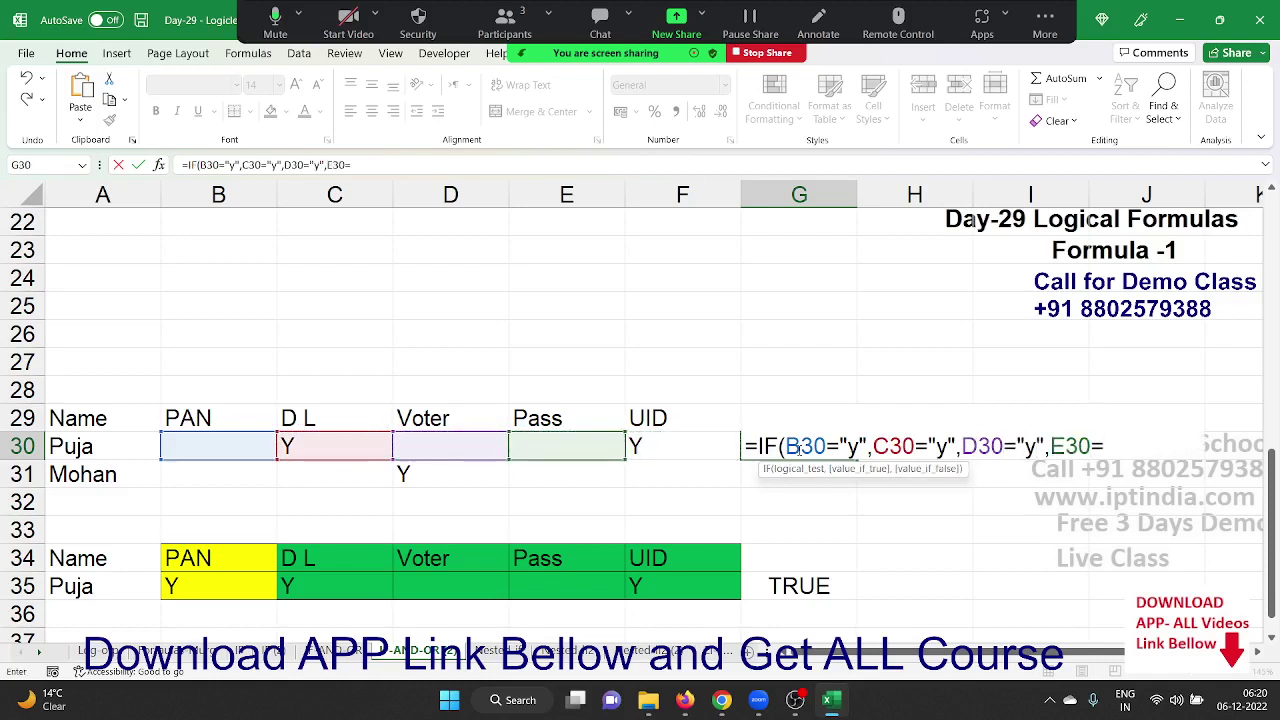
{"action": "type", "text": "\"y\","}
{"action": "key", "text": "Left"}
{"action": "type", "text": "="}
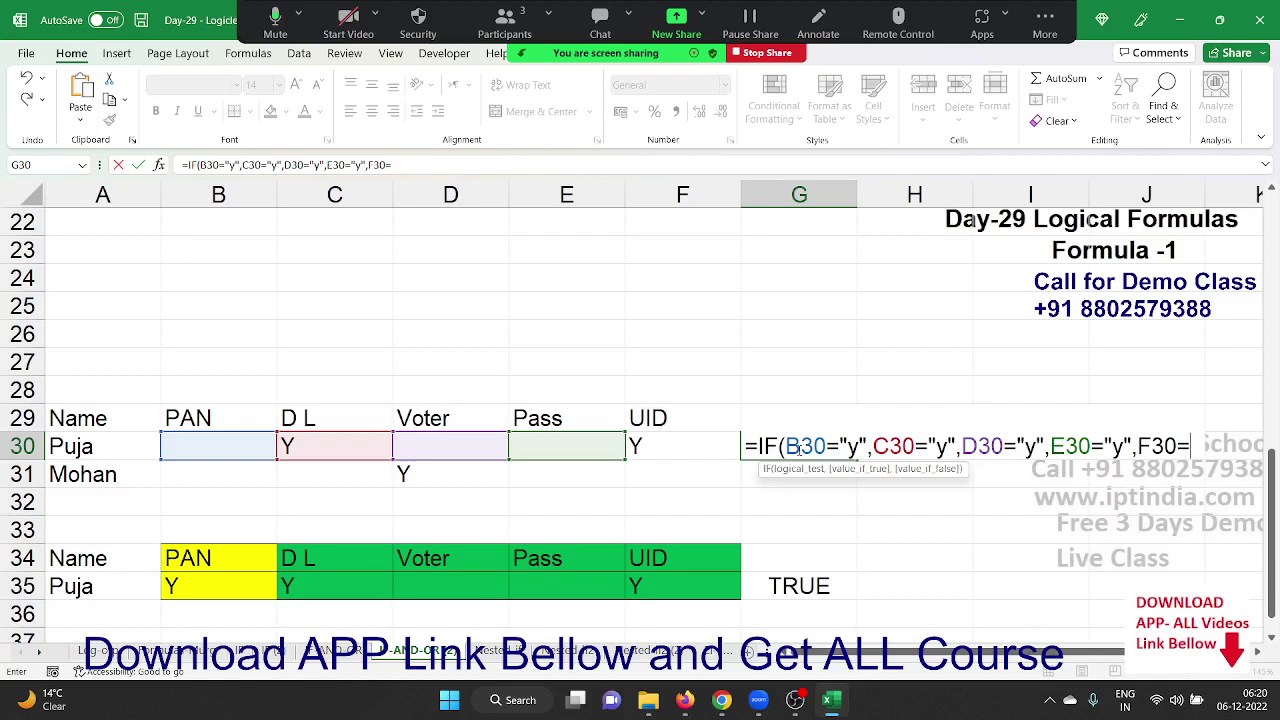
{"action": "type", "text": "\"y"}
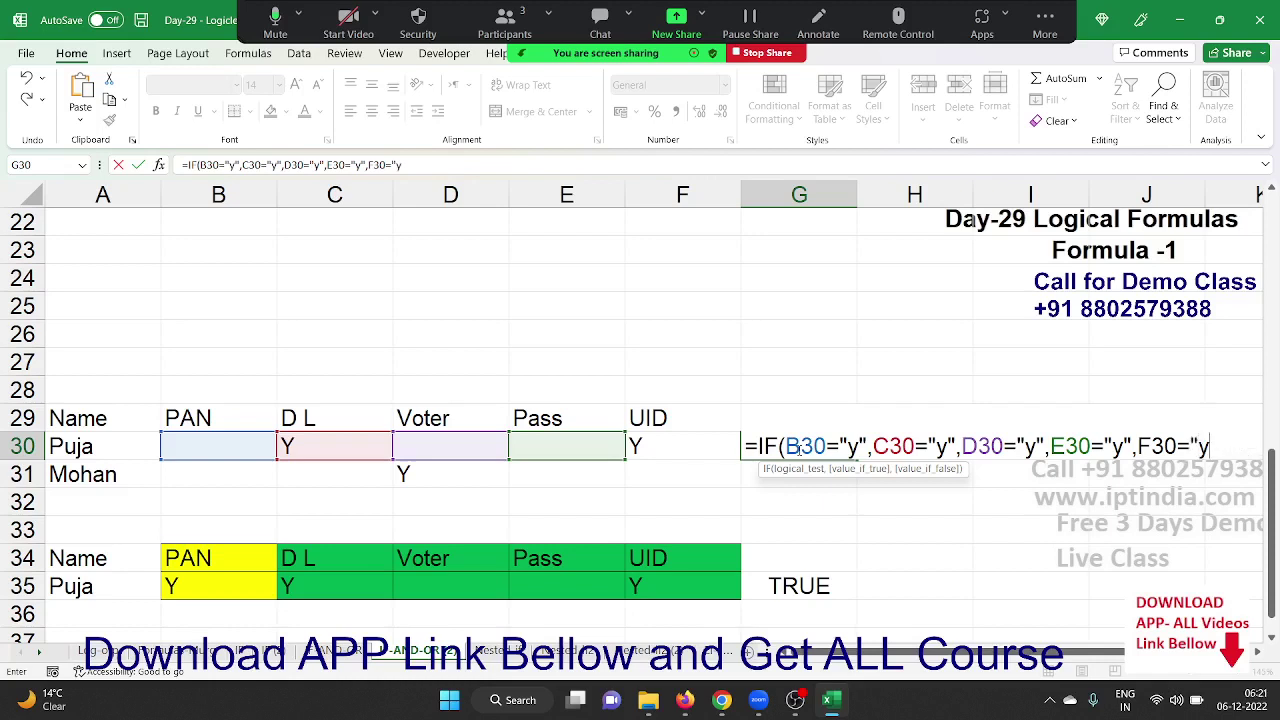
{"action": "type", "text": "\",F30"}
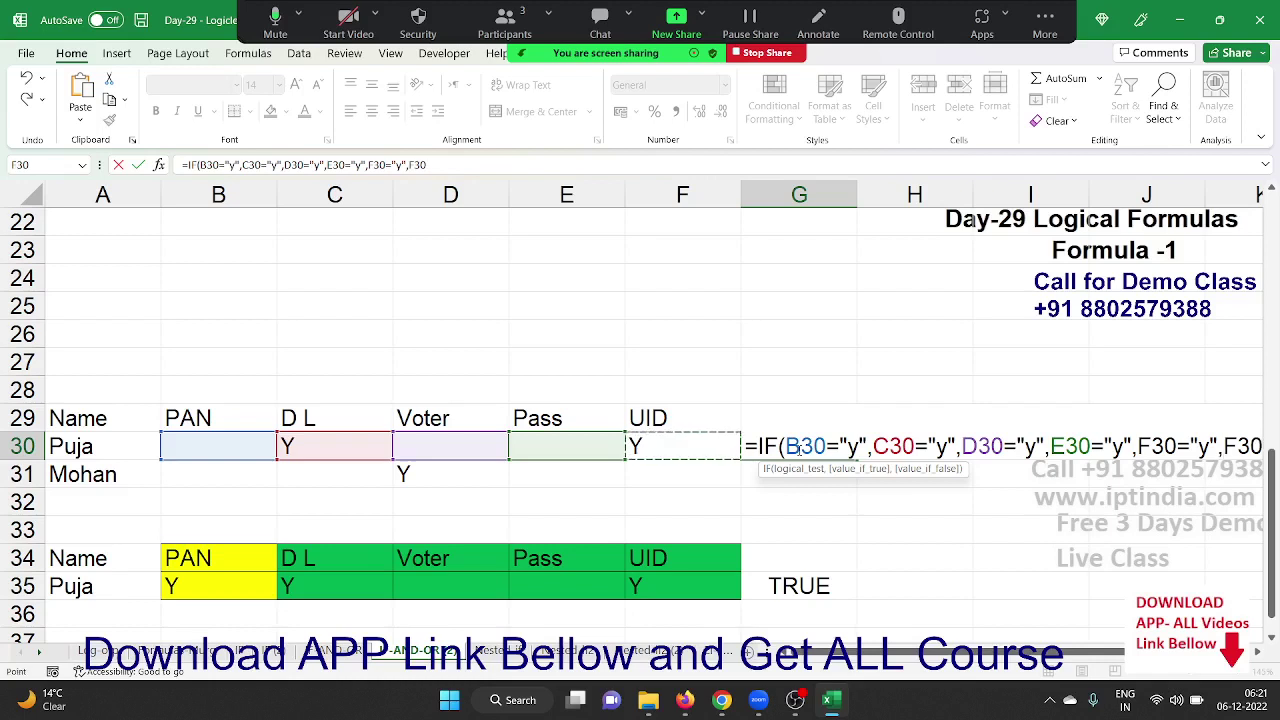
{"action": "type", "text": "=\"y"}
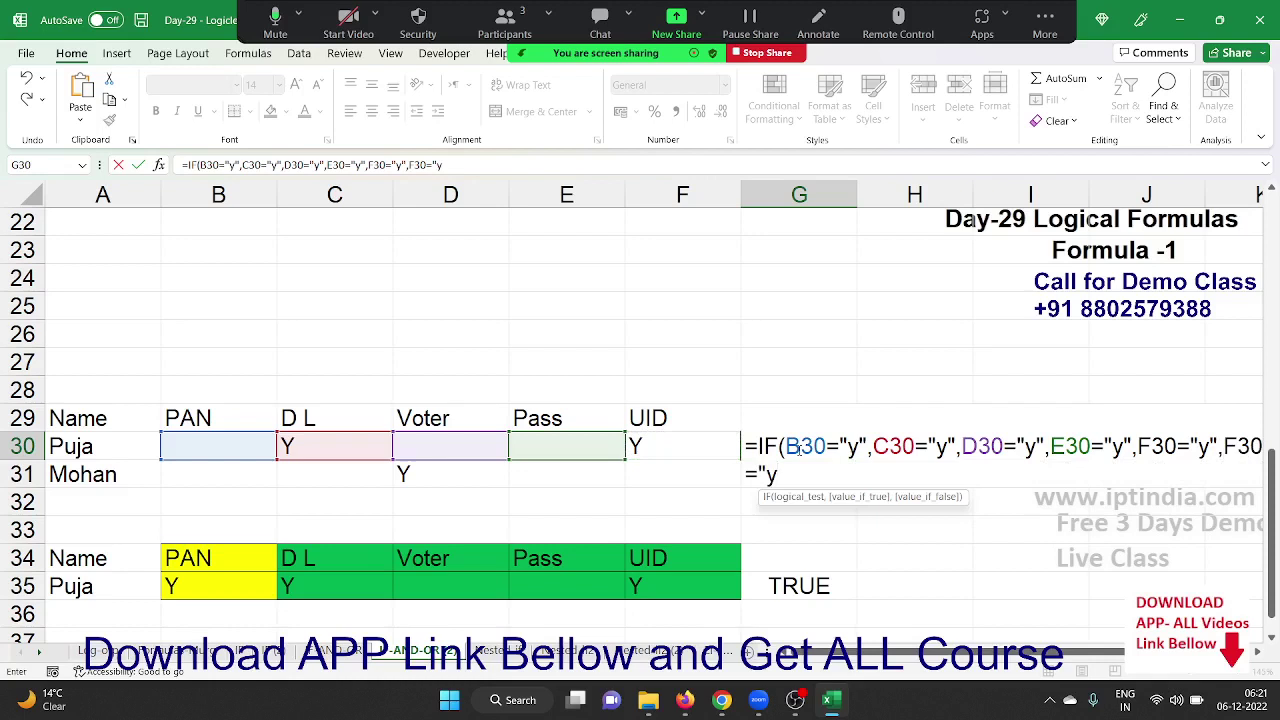
{"action": "type", "text": "\""}
Dismiss the too-many-arguments warning and replace IF with OR in G30, returning TRUE
{"action": "key", "text": "Return"}
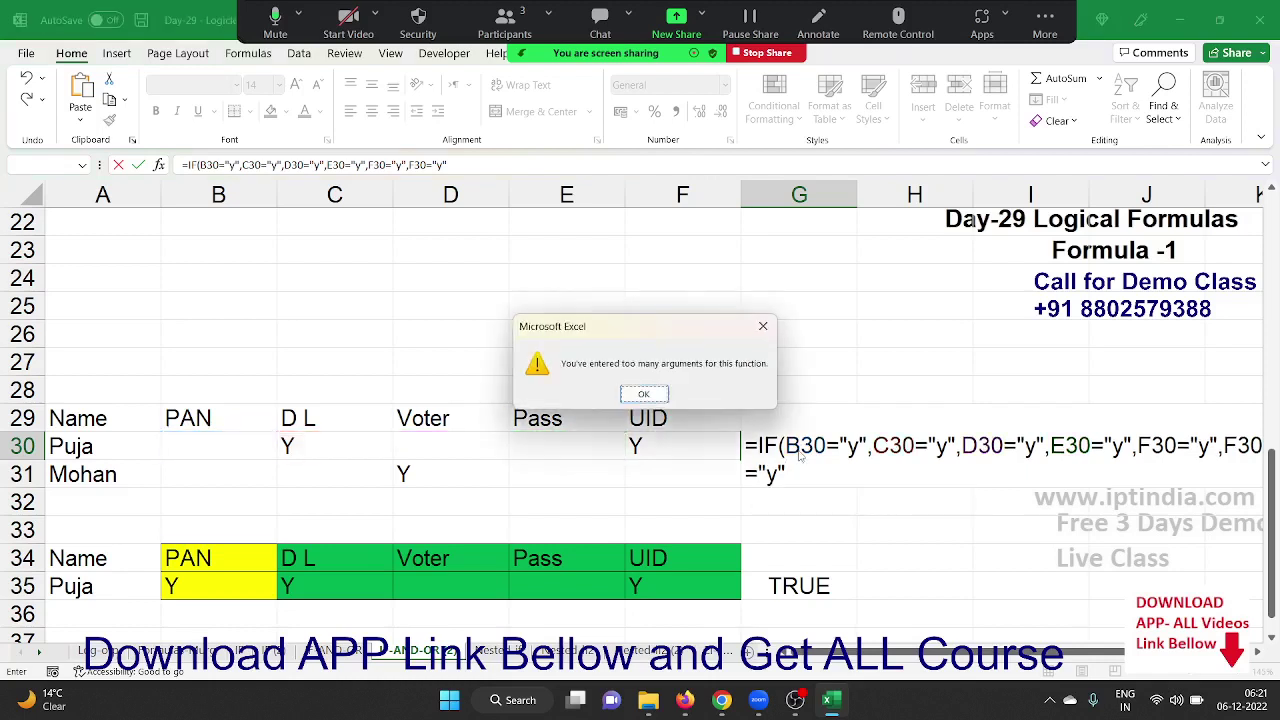
{"action": "key", "text": "Return"}
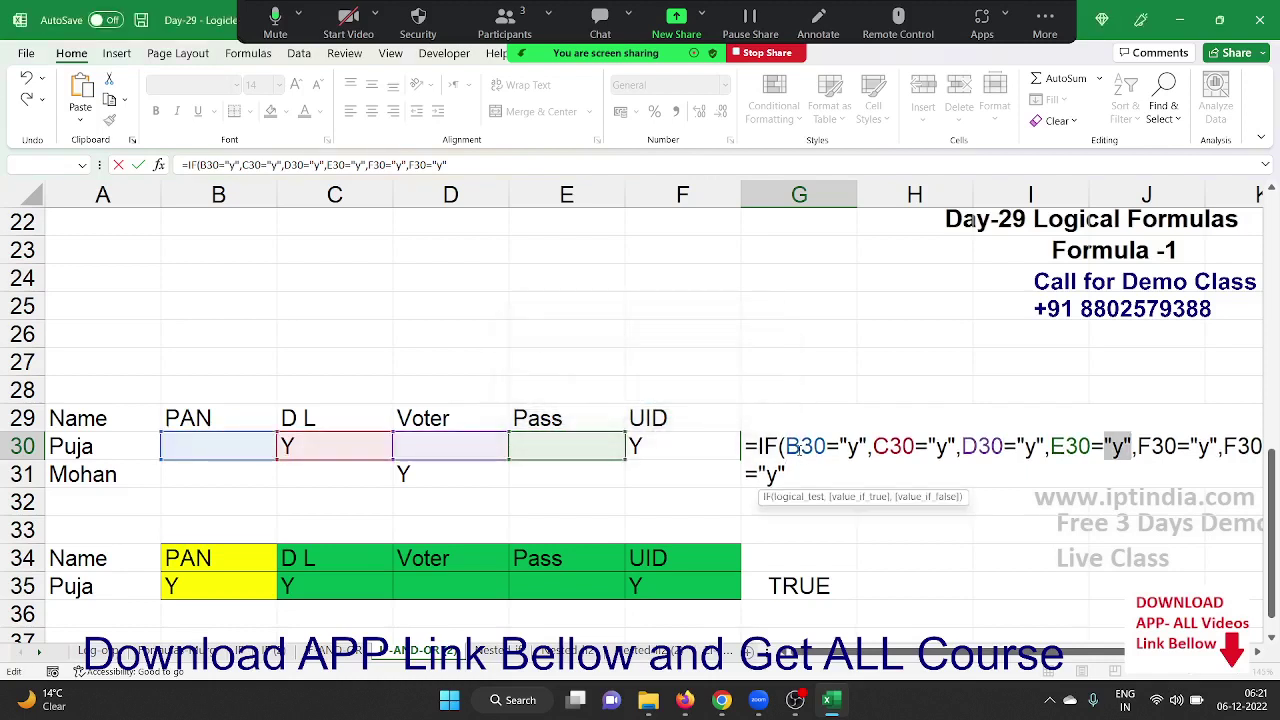
{"action": "key", "text": "Left"}
{"action": "key", "text": "Left"}
{"action": "key", "text": "Left"}
{"action": "key", "text": "Left"}
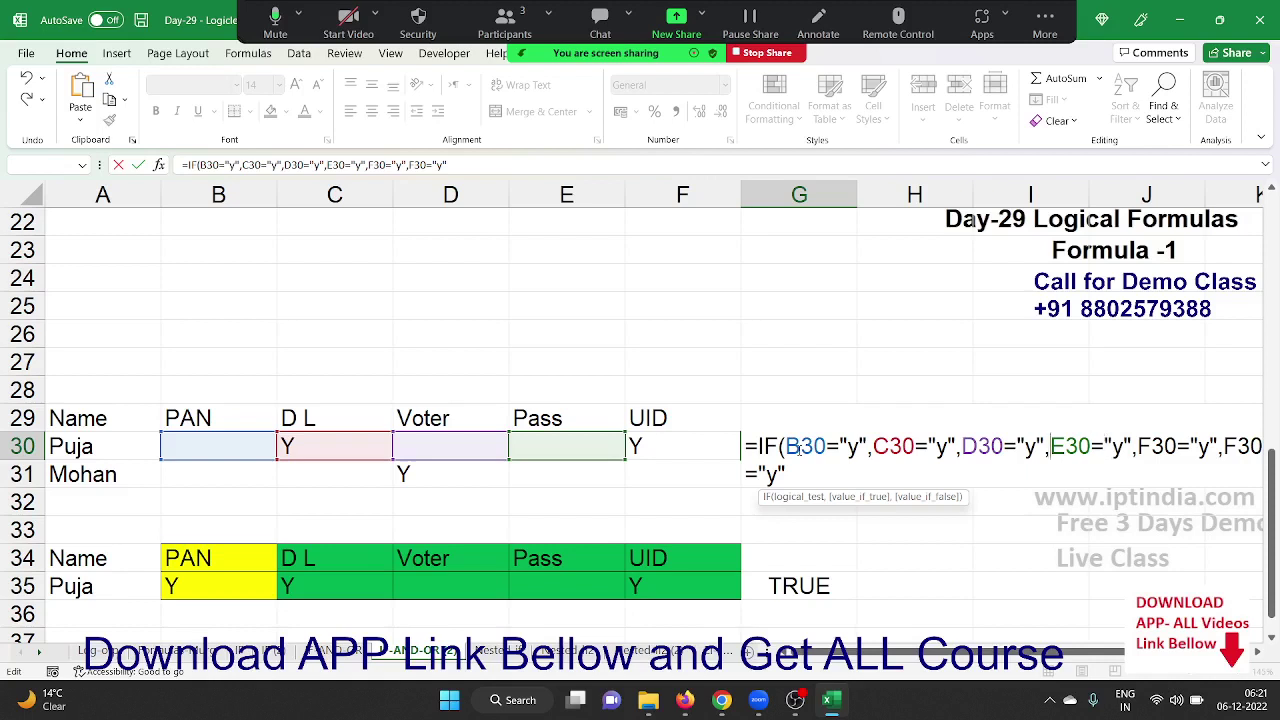
{"action": "key", "text": "Left"}
{"action": "key", "text": "Left"}
{"action": "key", "text": "Left"}
{"action": "key", "text": "Left"}
{"action": "key", "text": "Left"}
{"action": "key", "text": "Left"}
{"action": "key", "text": "Left"}
{"action": "key", "text": "Left"}
{"action": "key", "text": "Left"}
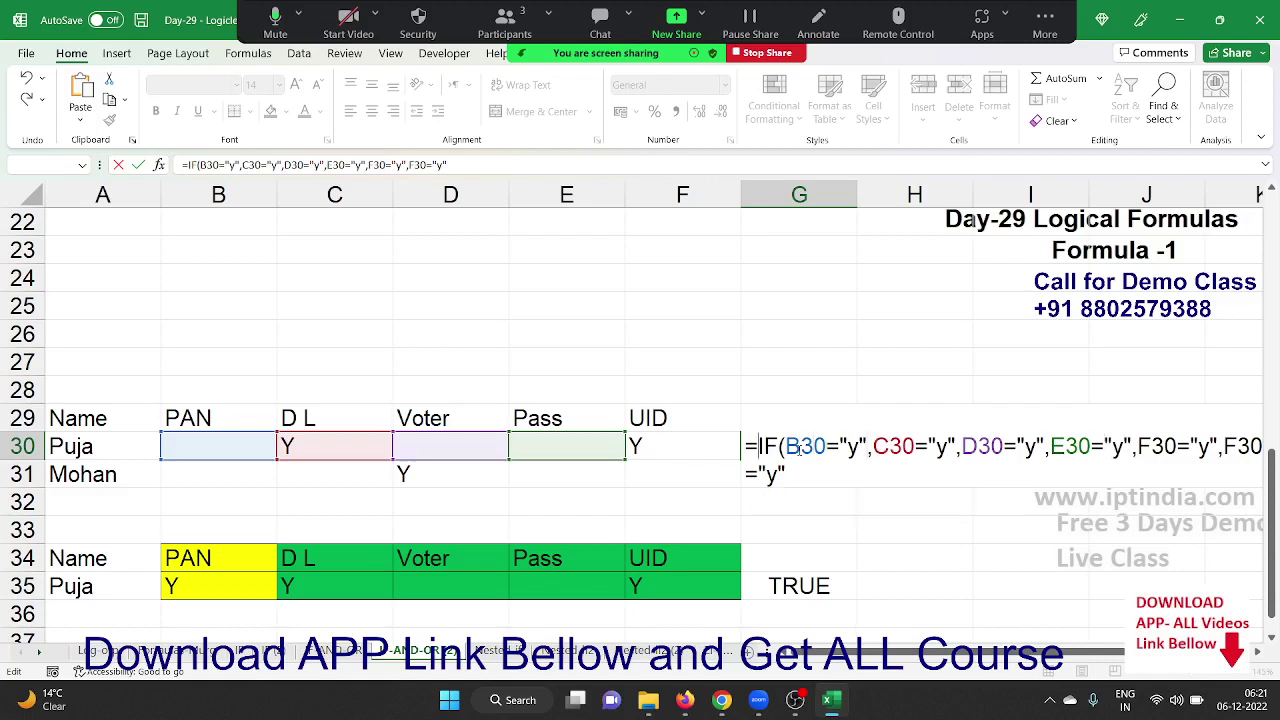
{"action": "key", "text": "Left"}
{"action": "key", "text": "Delete"}
{"action": "key", "text": "Delete"}
{"action": "type", "text": "o"}
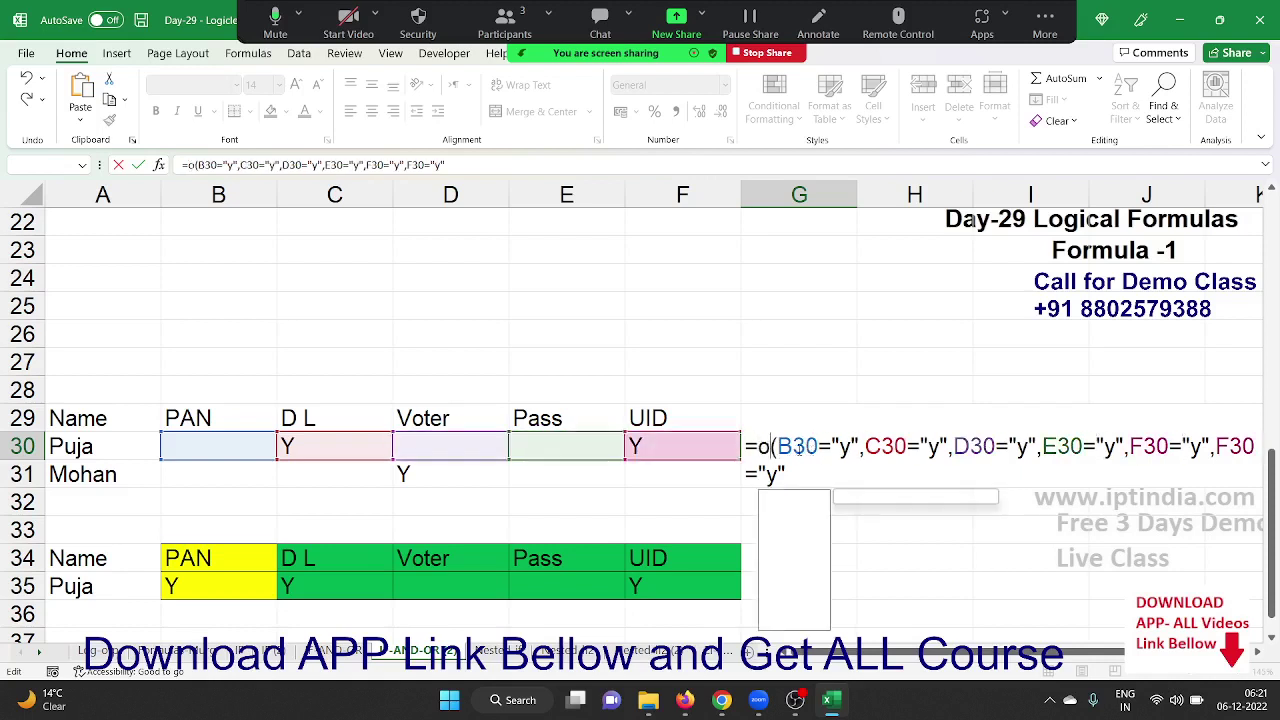
{"action": "type", "text": "r"}
{"action": "key", "text": "Return"}
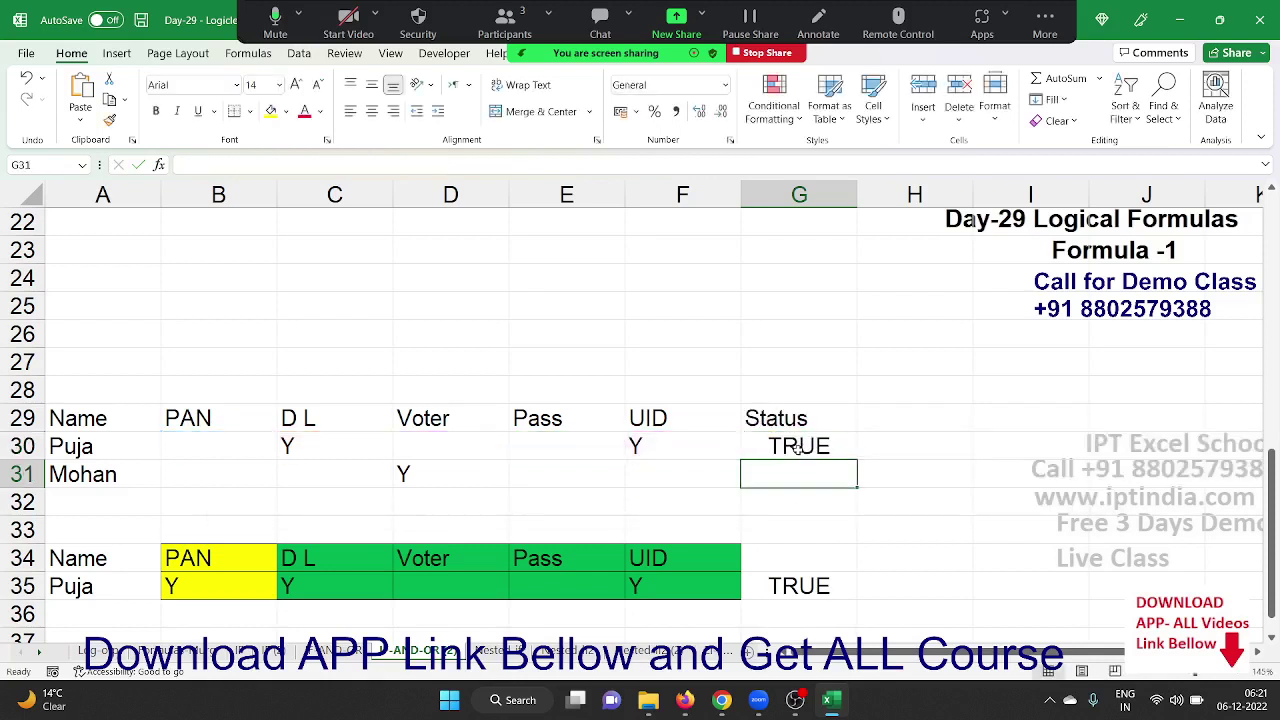
{"action": "left_click", "coordinate": [798, 448]}
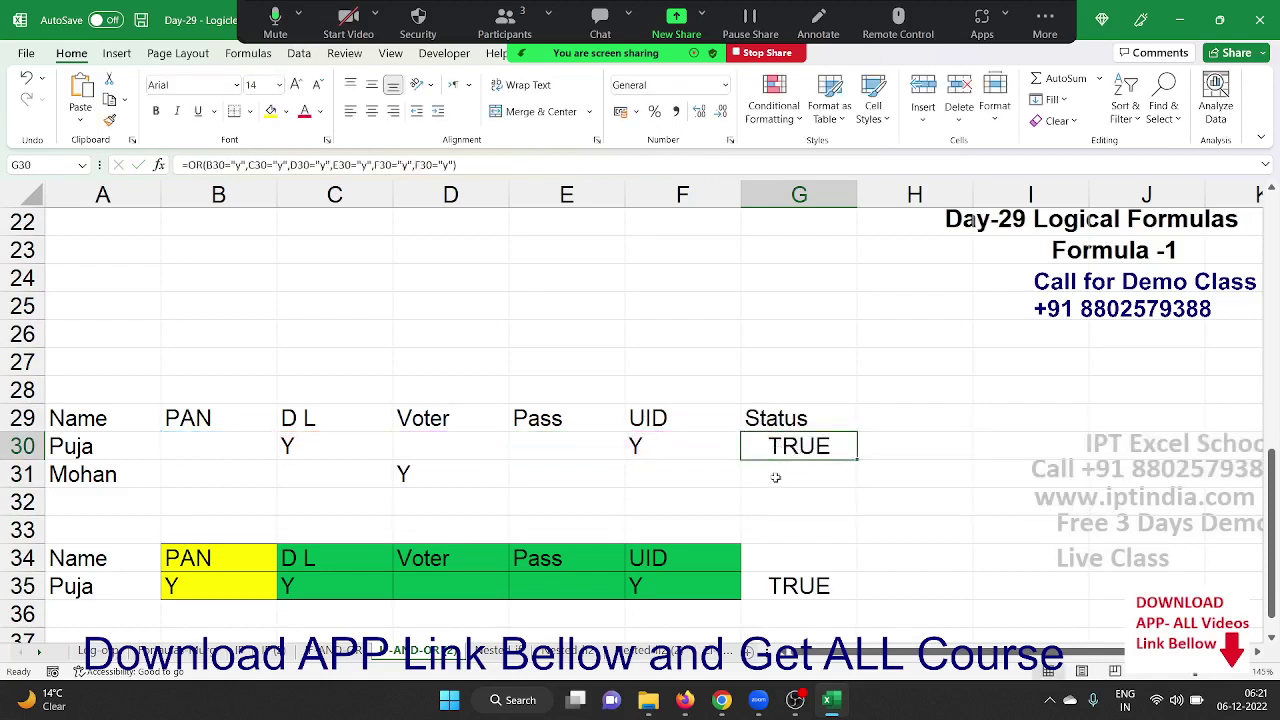
Delete the AND formula from cell G35
{"action": "scroll", "coordinate": [763, 530], "scroll_direction": "down", "scroll_amount": 2}
{"action": "left_click", "coordinate": [798, 418]}
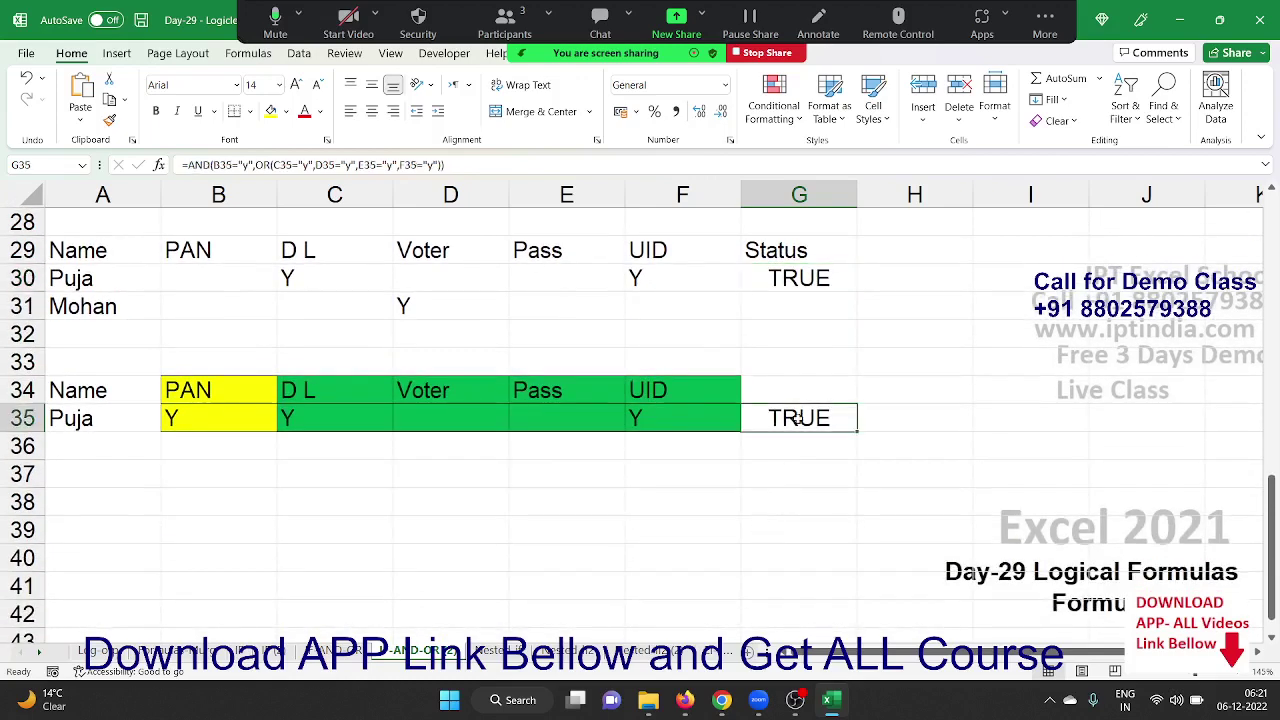
{"action": "key", "text": "Delete"}
Review row 35's document entries C35:F35, then move to cell H30
{"action": "key", "text": "Left"}
{"action": "key", "text": "Left"}
{"action": "key", "text": "Left"}
{"action": "key", "text": "Left"}
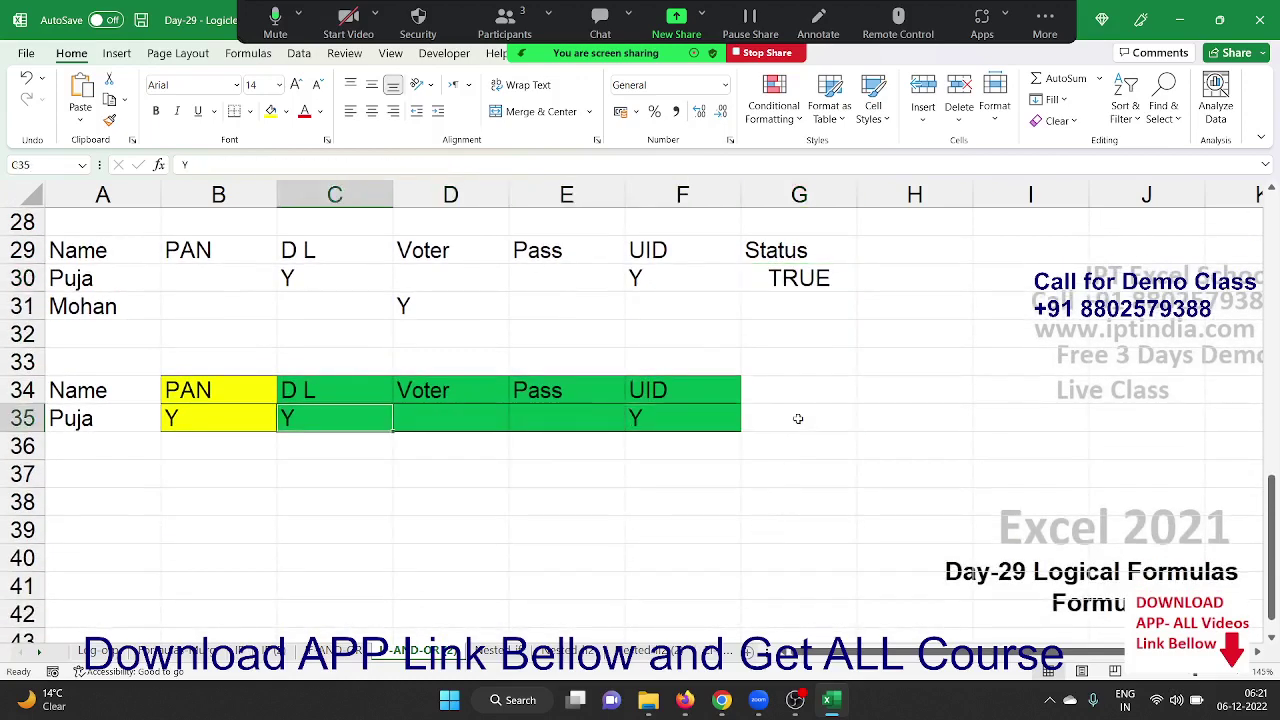
{"action": "key", "text": "Left"}
{"action": "key", "text": "Up"}
{"action": "key", "text": "Down"}
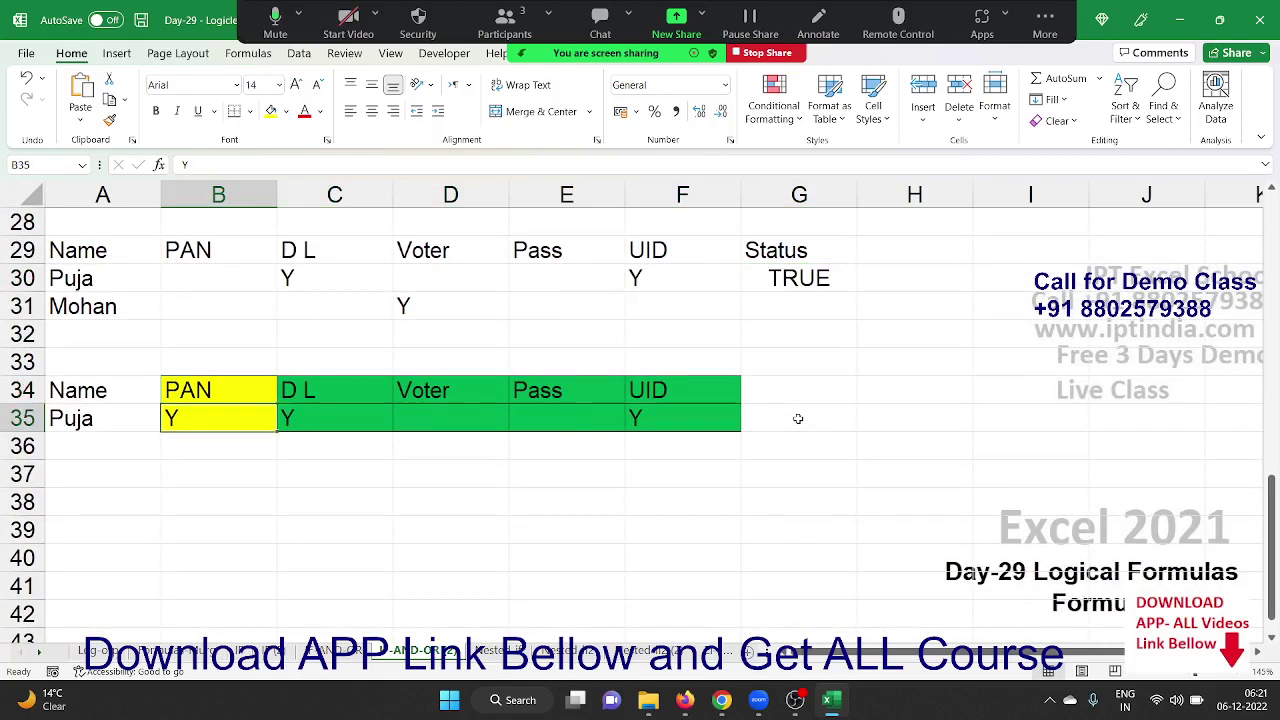
{"action": "key", "text": "Right"}
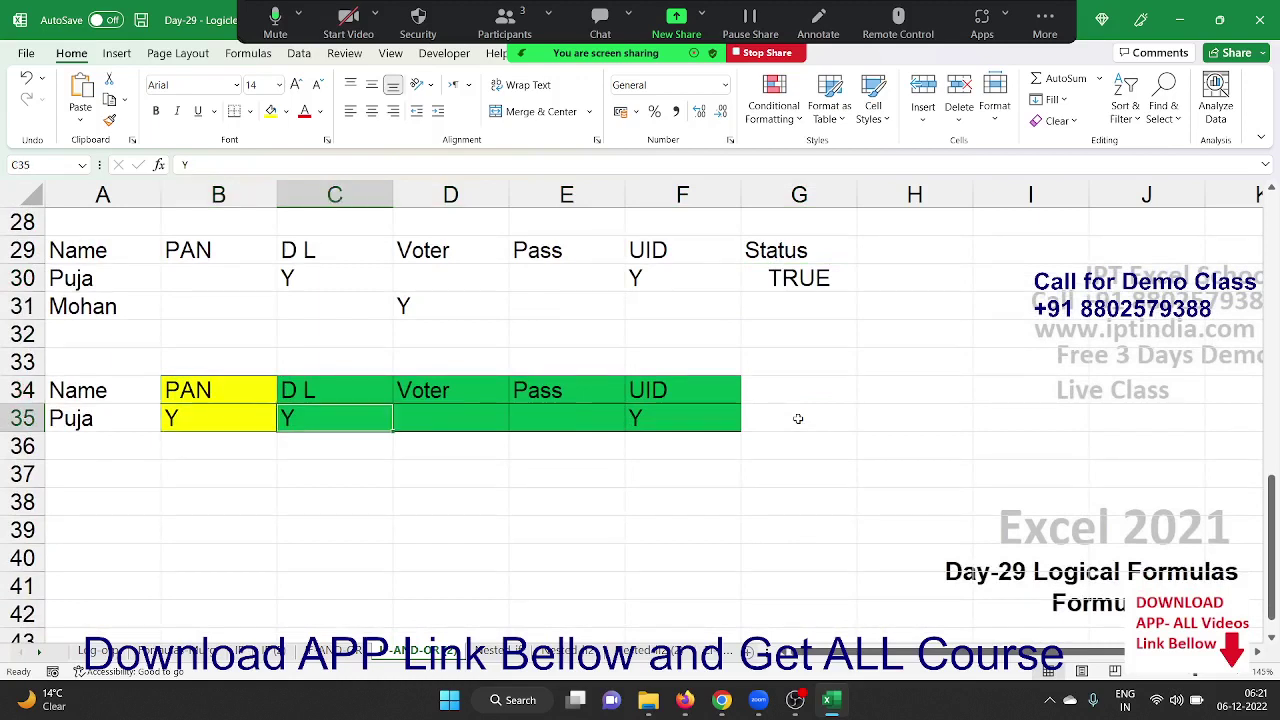
{"action": "key", "text": "shift+Right"}
{"action": "key", "text": "shift+Right"}
{"action": "key", "text": "shift+Right"}
{"action": "key", "text": "shift+Right"}
{"action": "key", "text": "shift+Left"}
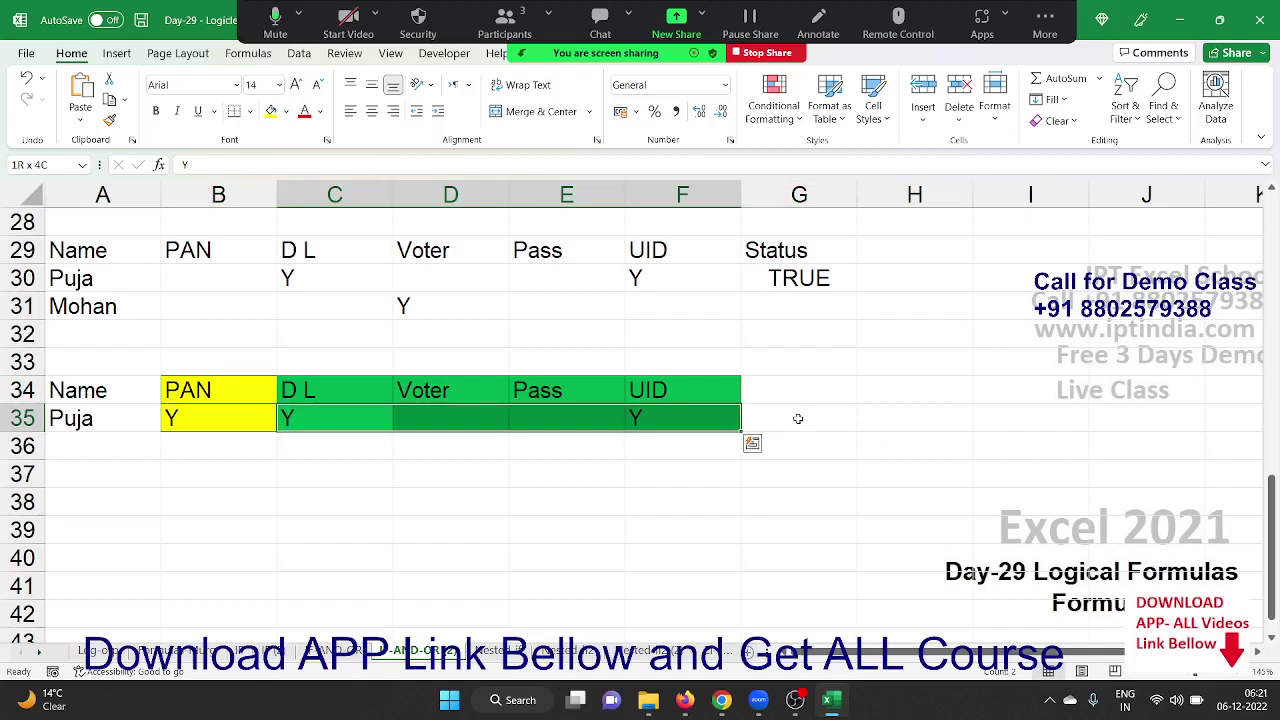
{"action": "key", "text": "Up"}
{"action": "key", "text": "Up"}
{"action": "key", "text": "Up"}
{"action": "key", "text": "Up"}
{"action": "key", "text": "Up"}
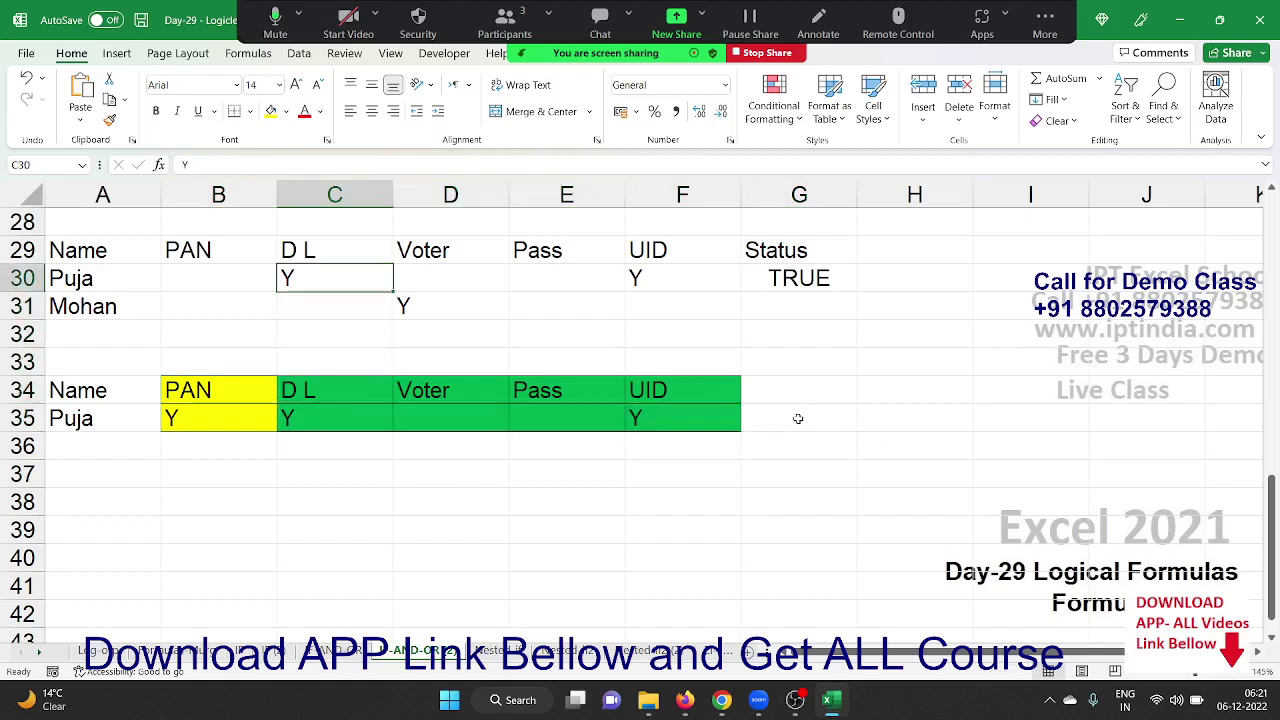
{"action": "key", "text": "Up"}
{"action": "key", "text": "Left"}
{"action": "key", "text": "Down"}
{"action": "key", "text": "Right"}
{"action": "key", "text": "Right"}
{"action": "key", "text": "Right"}
{"action": "key", "text": "Right"}
{"action": "key", "text": "Right"}
{"action": "key", "text": "Right"}
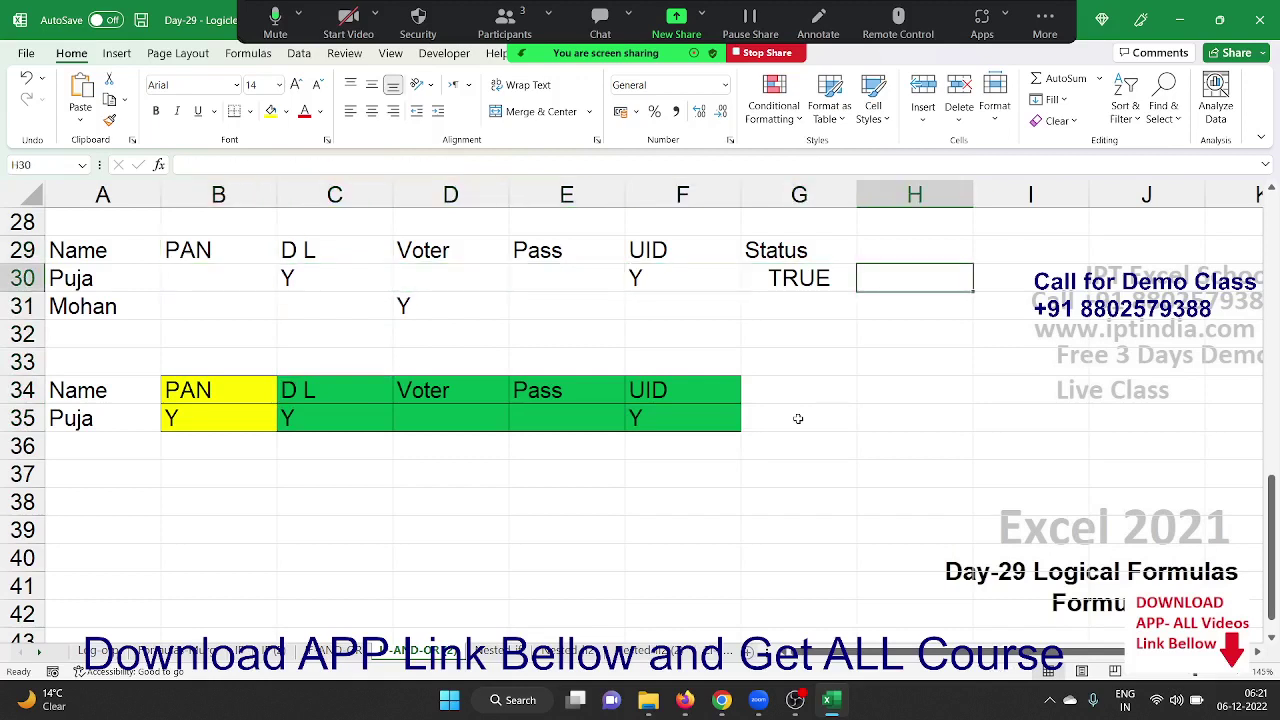
Enter =COUNTA(B30:F30) in H30 to count the first person's filled documents, giving 2
{"action": "type", "text": "="}
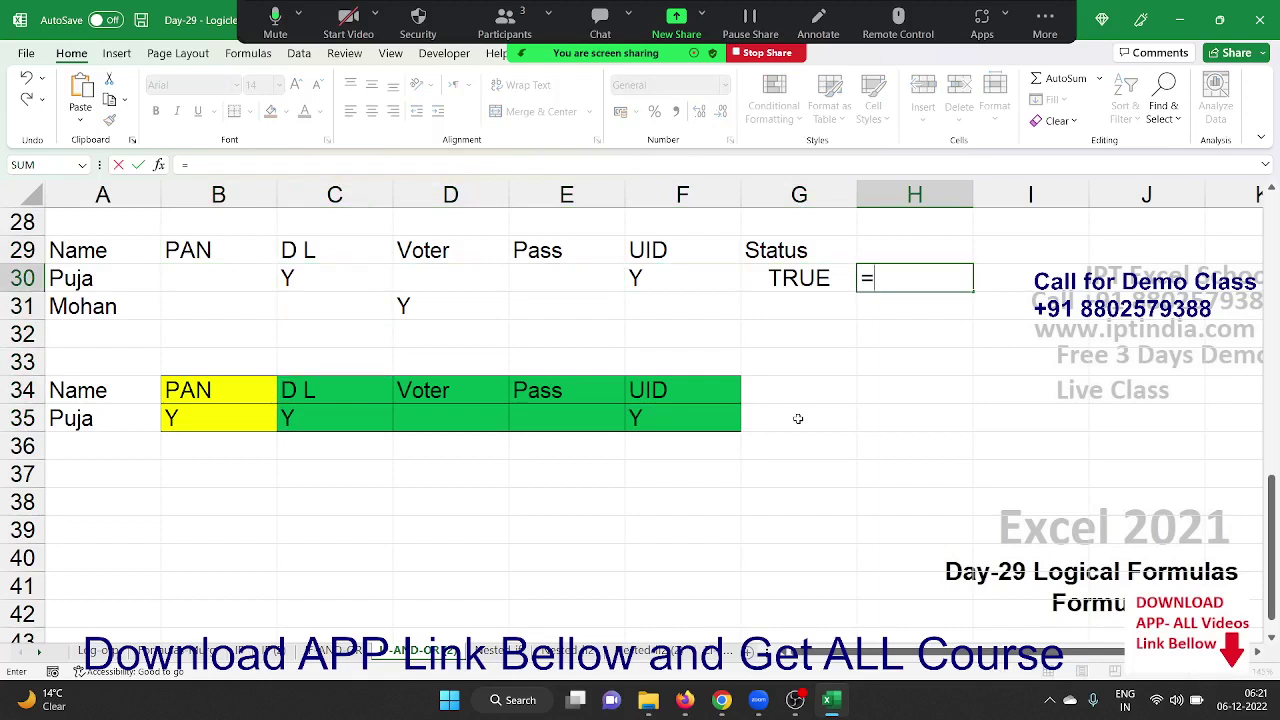
{"action": "type", "text": "cou"}
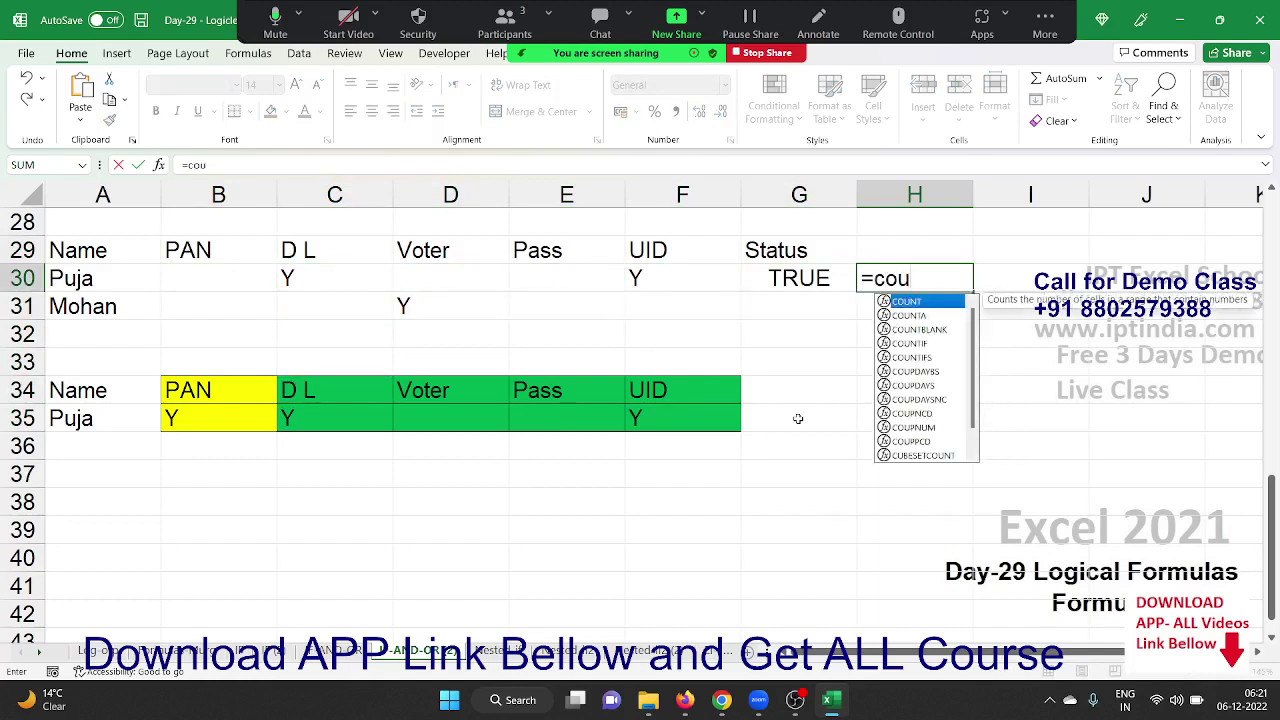
{"action": "key", "text": "Down"}
{"action": "key", "text": "Tab"}
{"action": "key", "text": "Left"}
{"action": "key", "text": "Left"}
{"action": "key", "text": "shift+Left"}
{"action": "key", "text": "shift+Left"}
{"action": "key", "text": "shift+Left"}
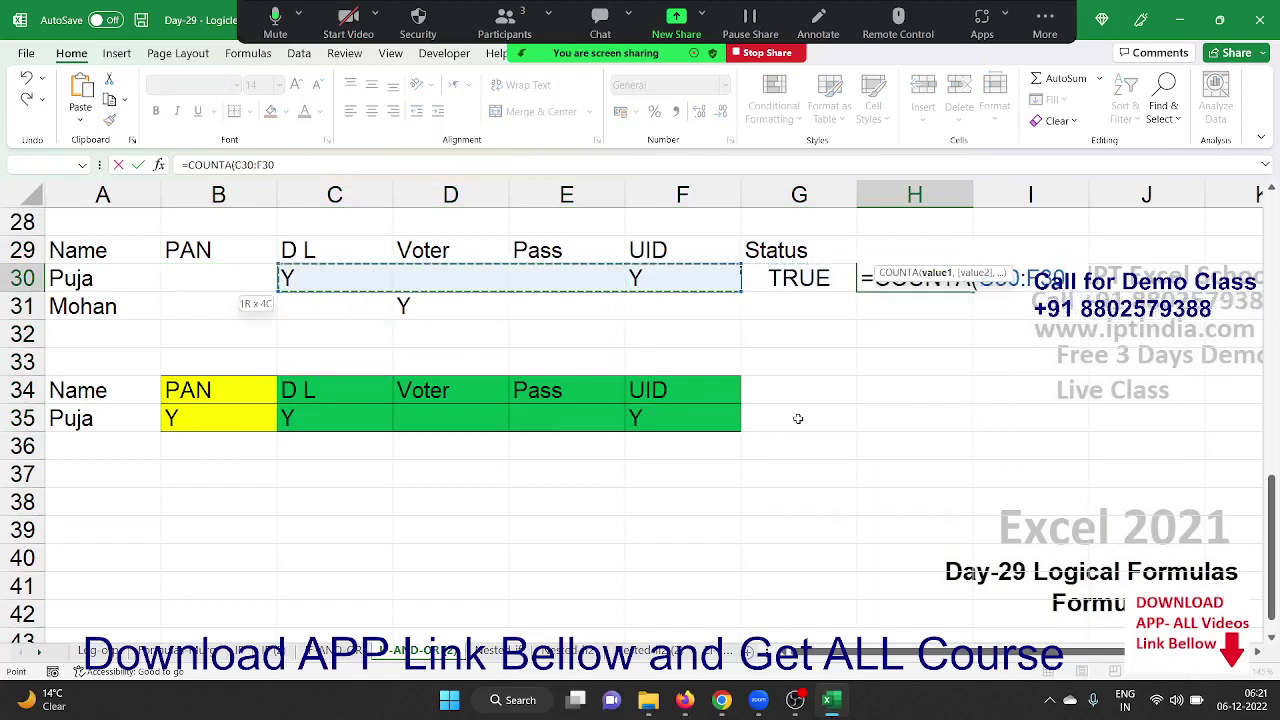
{"action": "key", "text": "shift+Left"}
{"action": "key", "text": "Return"}
{"action": "key", "text": "Up"}
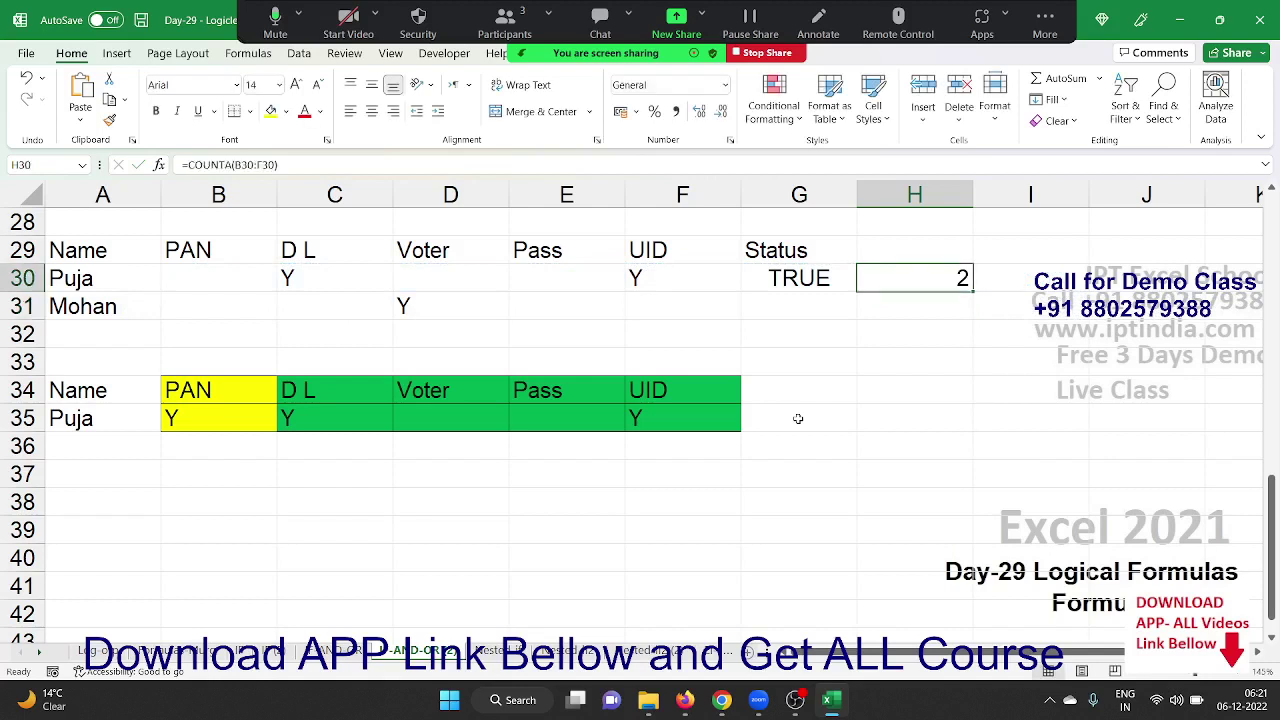
{"action": "key", "text": "Right"}
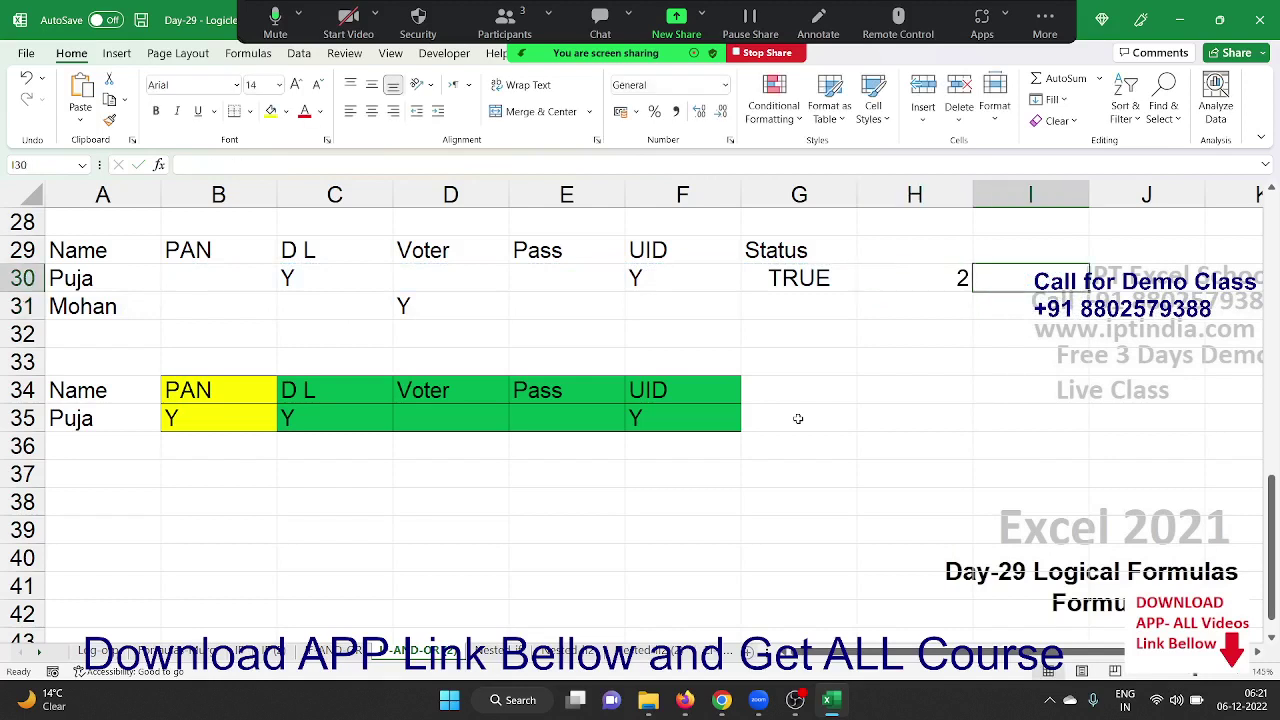
Enter =COUNTIF(B30:F30,"y") in I30 to count the Y-marked documents, giving 2
{"action": "type", "text": "=cou"}
{"action": "key", "text": "Down"}
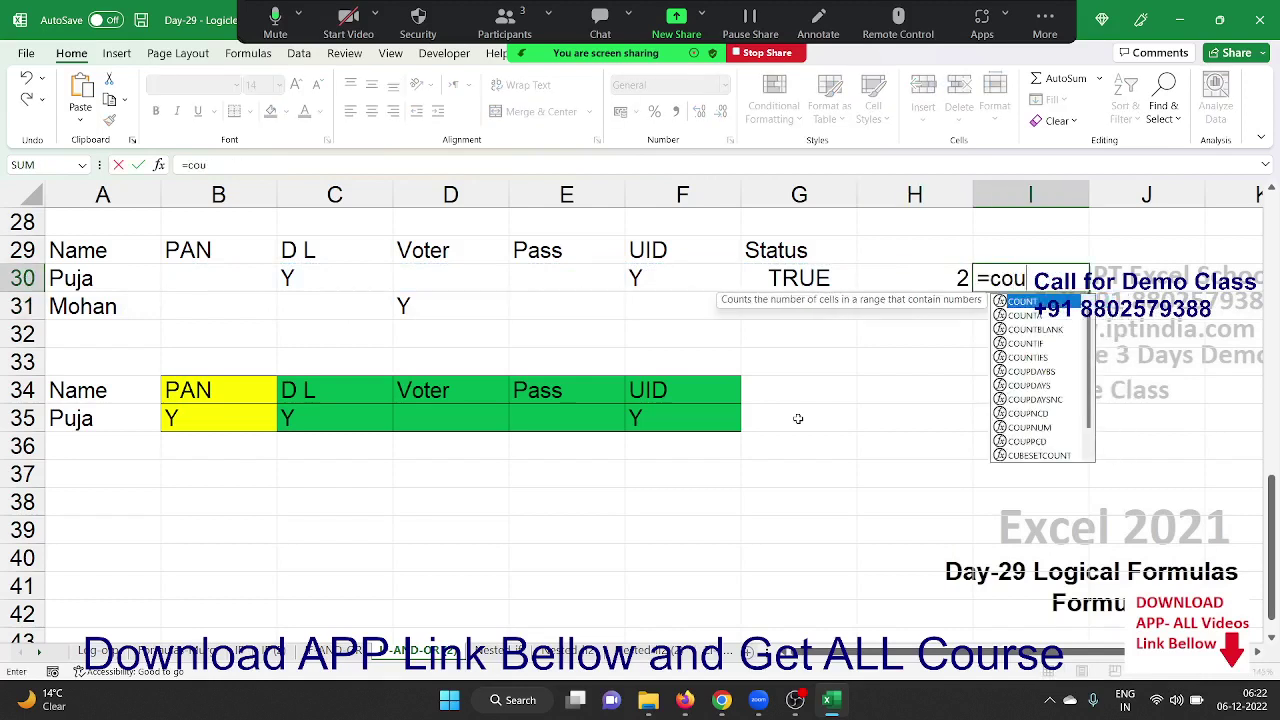
{"action": "key", "text": "Down"}
{"action": "key", "text": "Down"}
{"action": "key", "text": "Tab"}
{"action": "key", "text": "Left"}
{"action": "key", "text": "Left"}
{"action": "key", "text": "Left"}
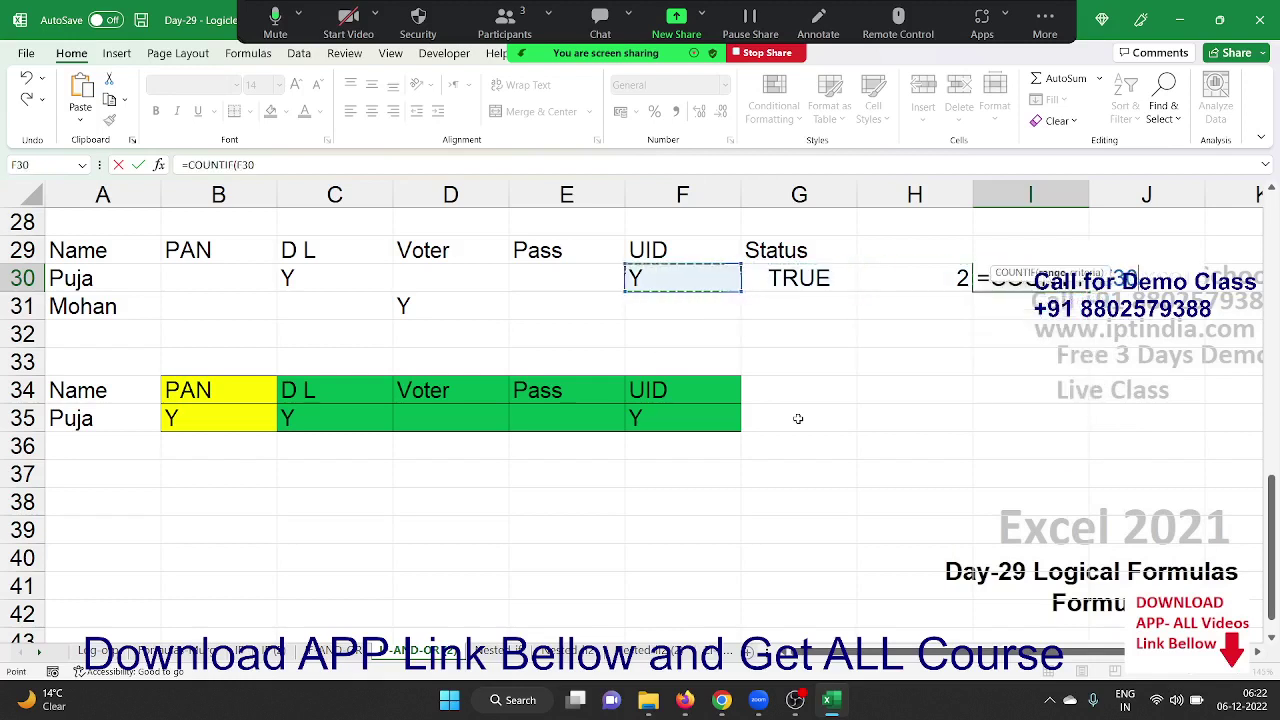
{"action": "key", "text": "shift+Left"}
{"action": "key", "text": "shift+Left"}
{"action": "key", "text": "shift+Left"}
{"action": "key", "text": "shift+Left"}
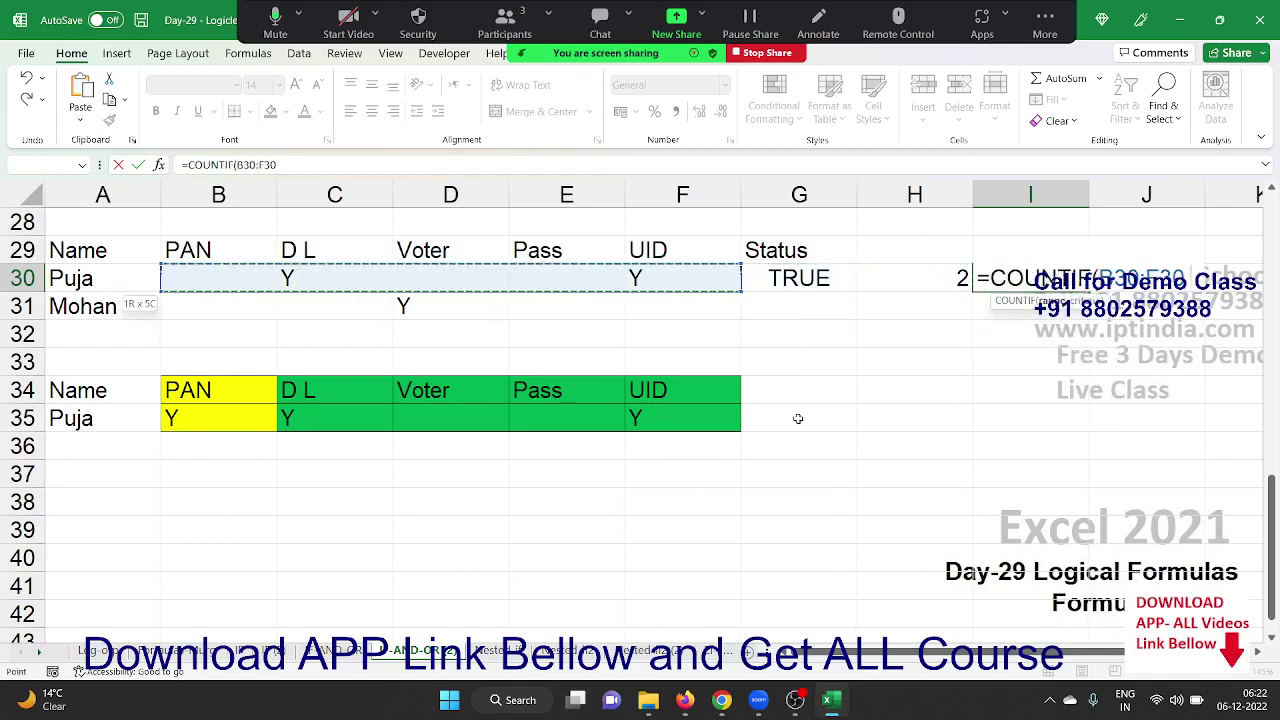
{"action": "type", "text": ",\"y\""}
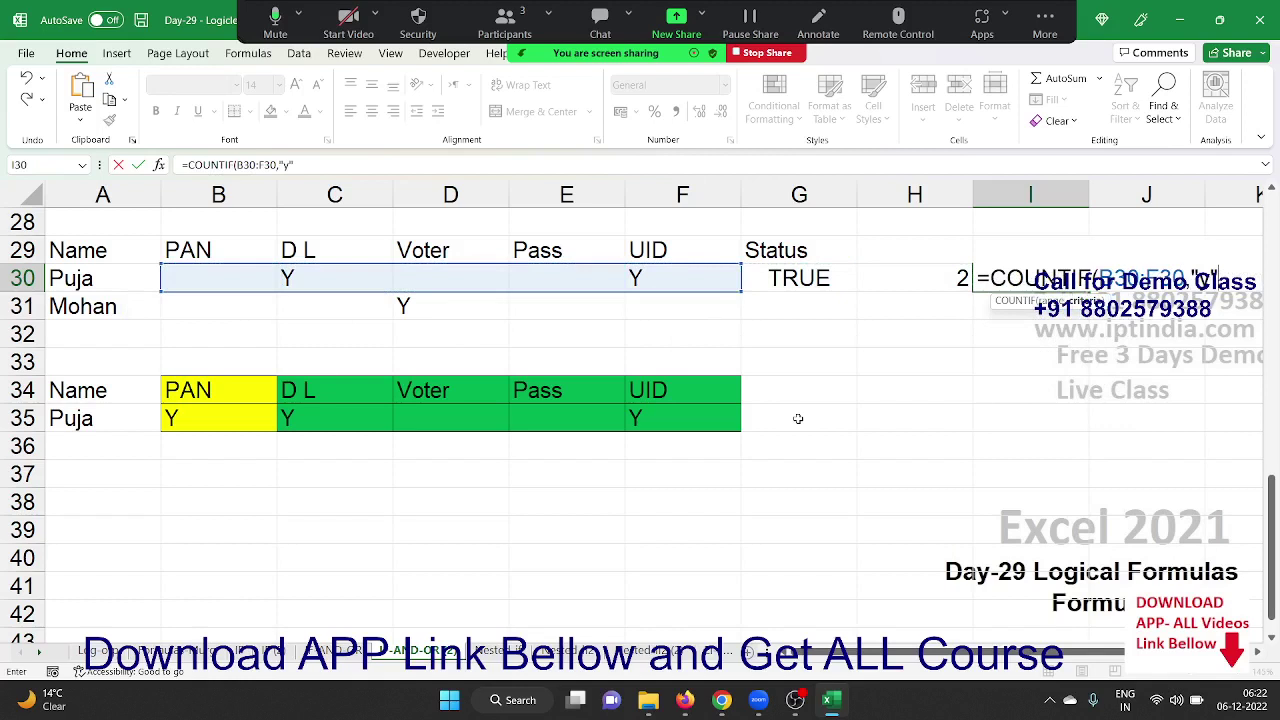
{"action": "key", "text": "Return"}
Move to G35 and start an AND formula requiring B35 to equal "y"
{"action": "key", "text": "Up"}
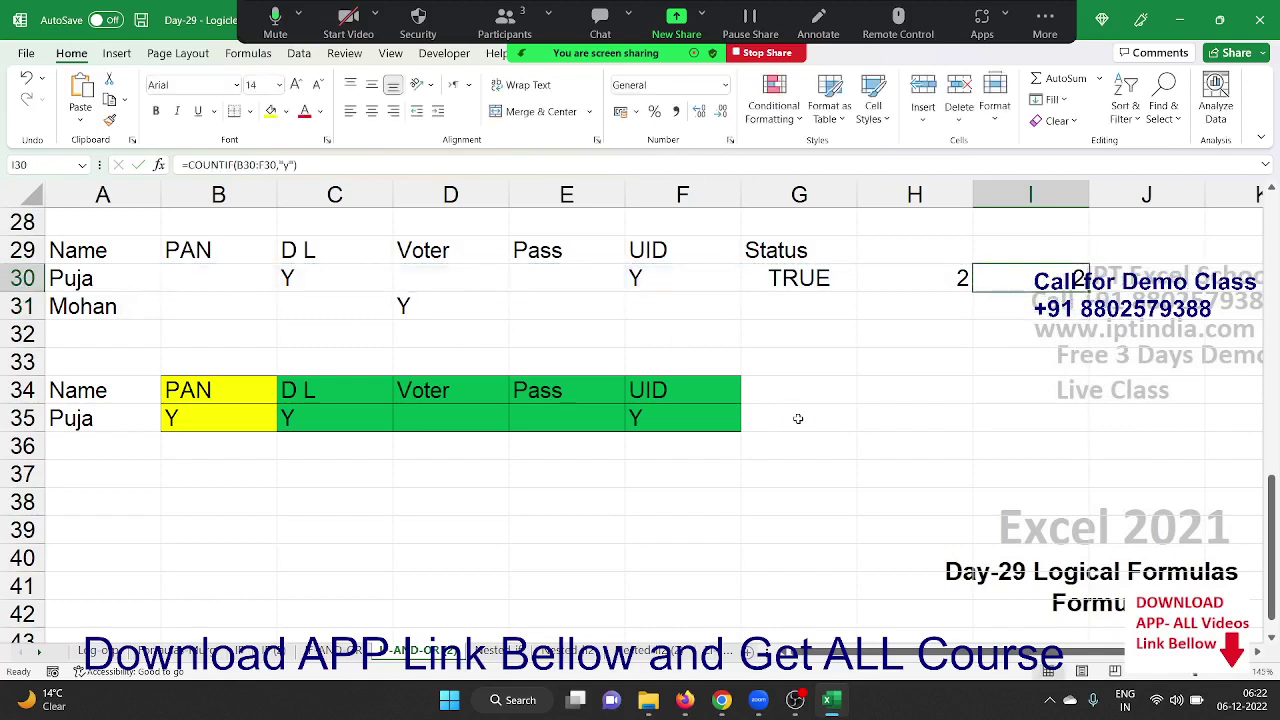
{"action": "key", "text": "Left"}
{"action": "key", "text": "Left"}
{"action": "key", "text": "Left"}
{"action": "key", "text": "Left"}
{"action": "key", "text": "Left"}
{"action": "key", "text": "Left"}
{"action": "key", "text": "Left"}
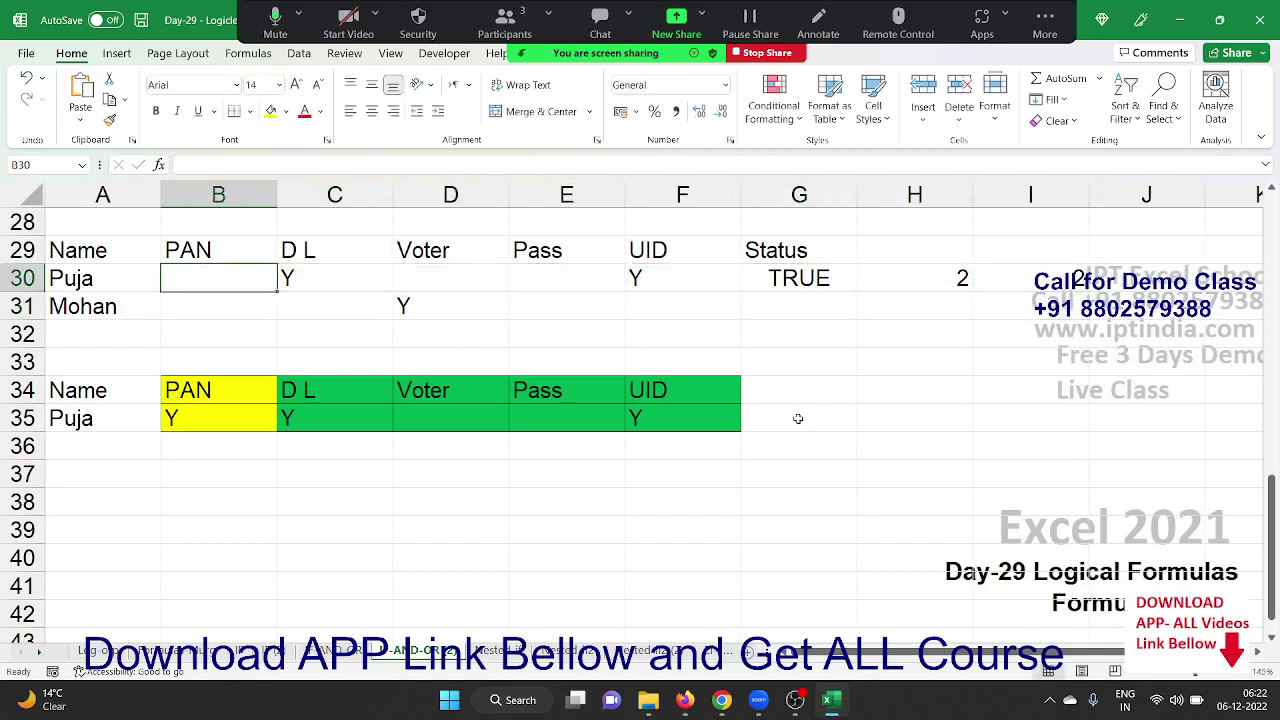
{"action": "key", "text": "Left"}
{"action": "key", "text": "Down"}
{"action": "key", "text": "Down"}
{"action": "key", "text": "Down"}
{"action": "key", "text": "Down"}
{"action": "key", "text": "Down"}
{"action": "key", "text": "Right"}
{"action": "key", "text": "Right"}
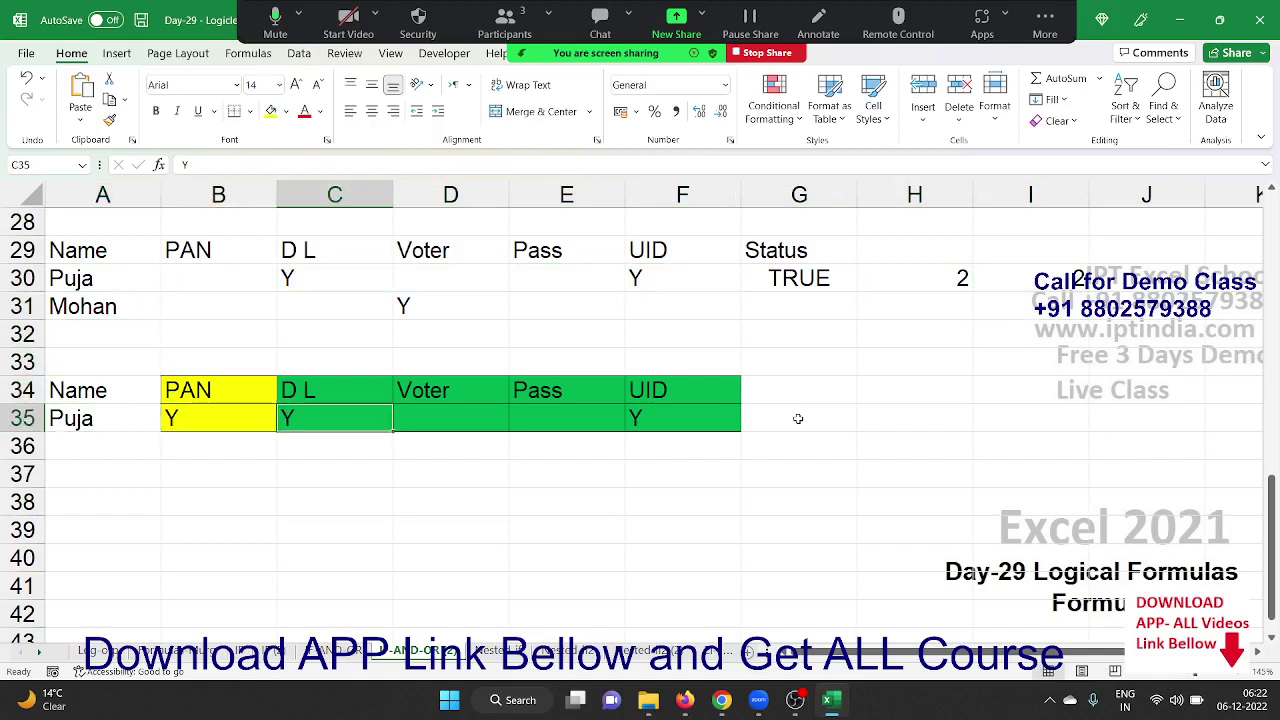
{"action": "key", "text": "Right"}
{"action": "key", "text": "Right"}
{"action": "key", "text": "Right"}
{"action": "key", "text": "Right"}
{"action": "type", "text": "="}
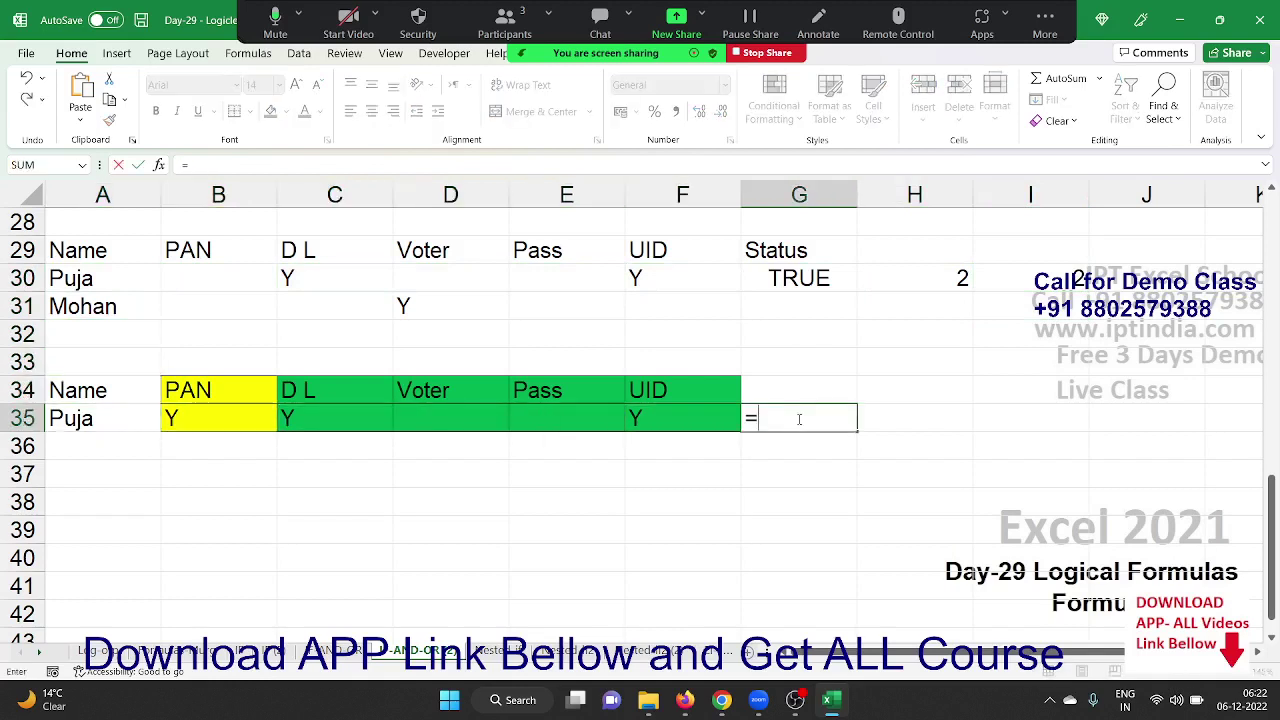
{"action": "type", "text": "an"}
{"action": "key", "text": "Tab"}
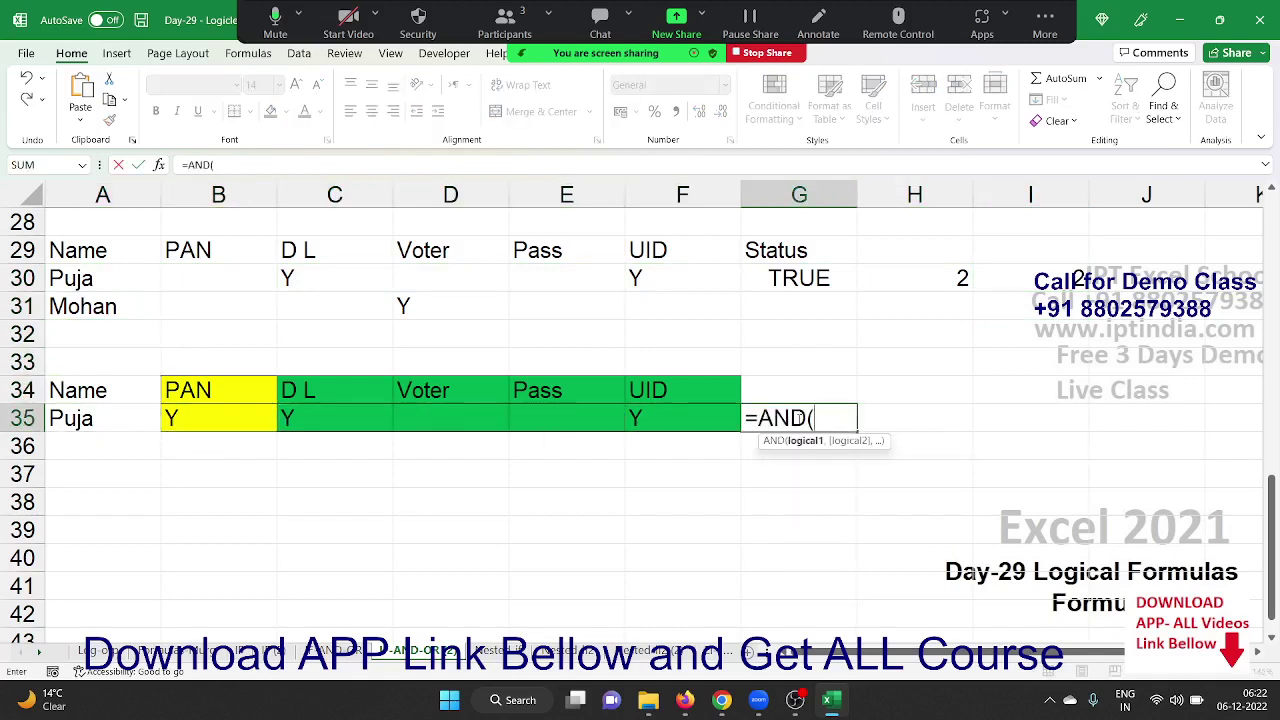
{"action": "key", "text": "Left"}
{"action": "key", "text": "Left"}
{"action": "key", "text": "Left"}
{"action": "key", "text": "Left"}
{"action": "key", "text": "Left"}
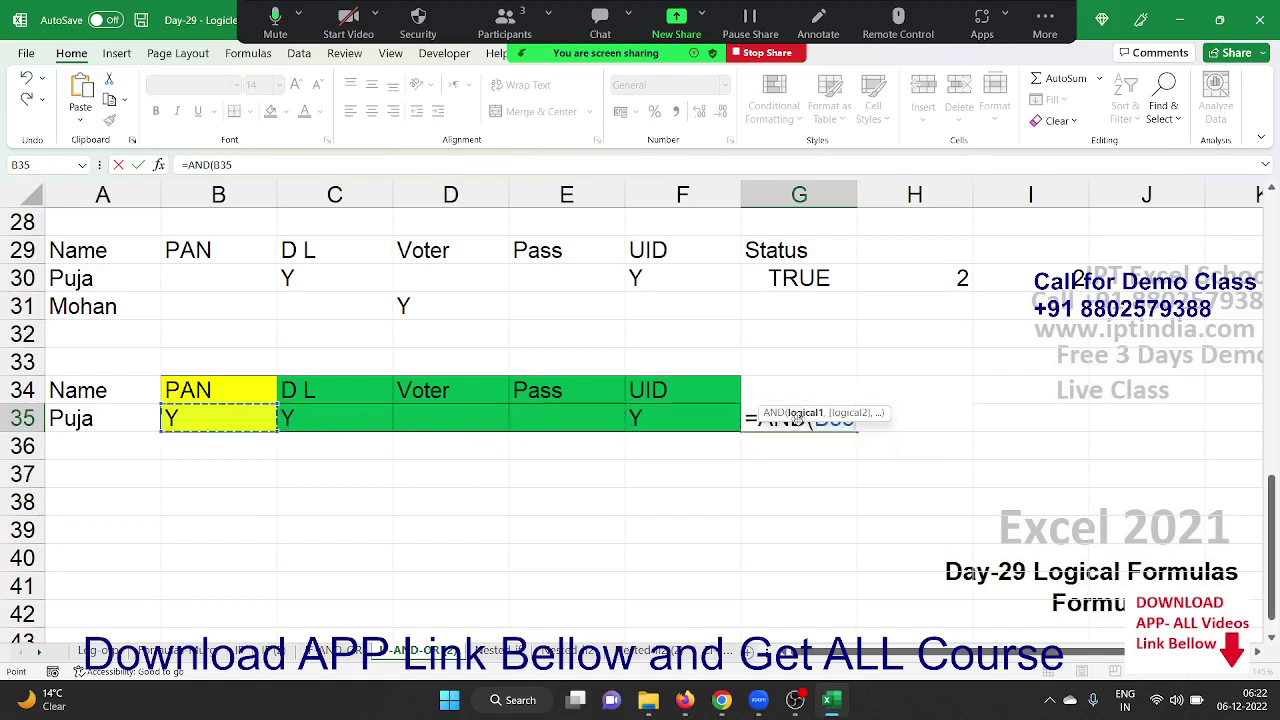
{"action": "type", "text": "=\"y\""}
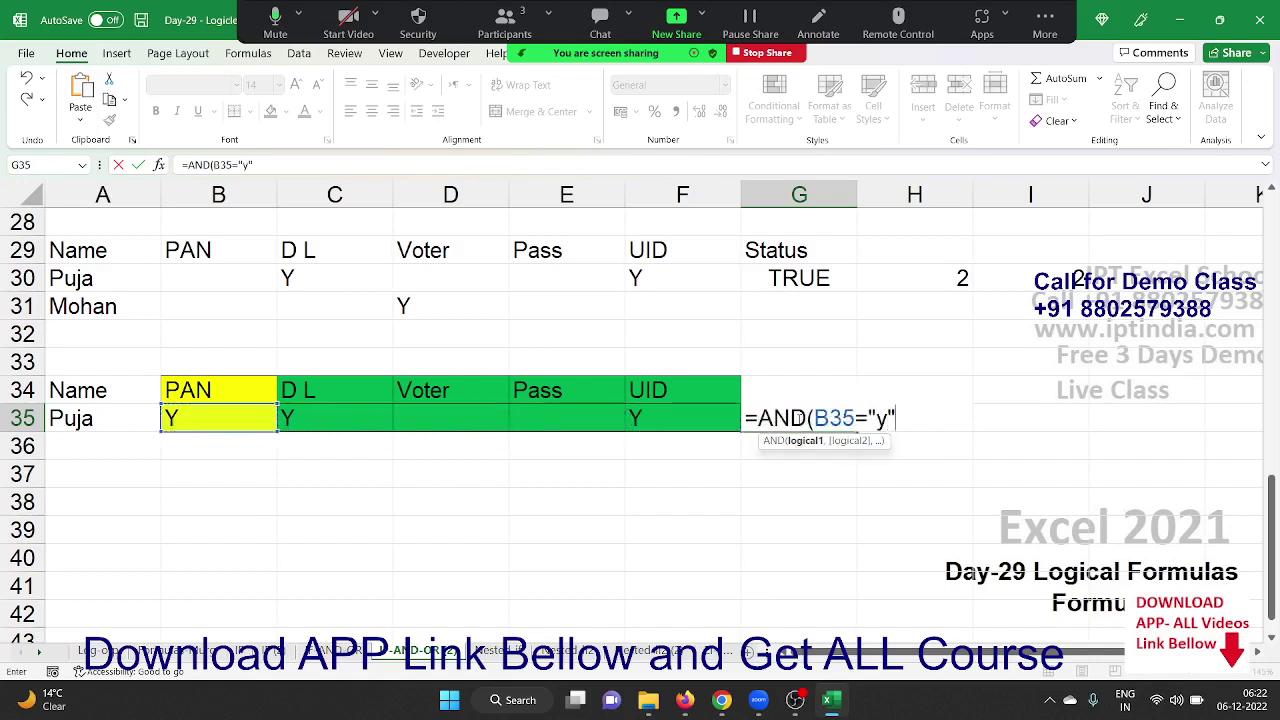
{"action": "type", "text": ",or"}
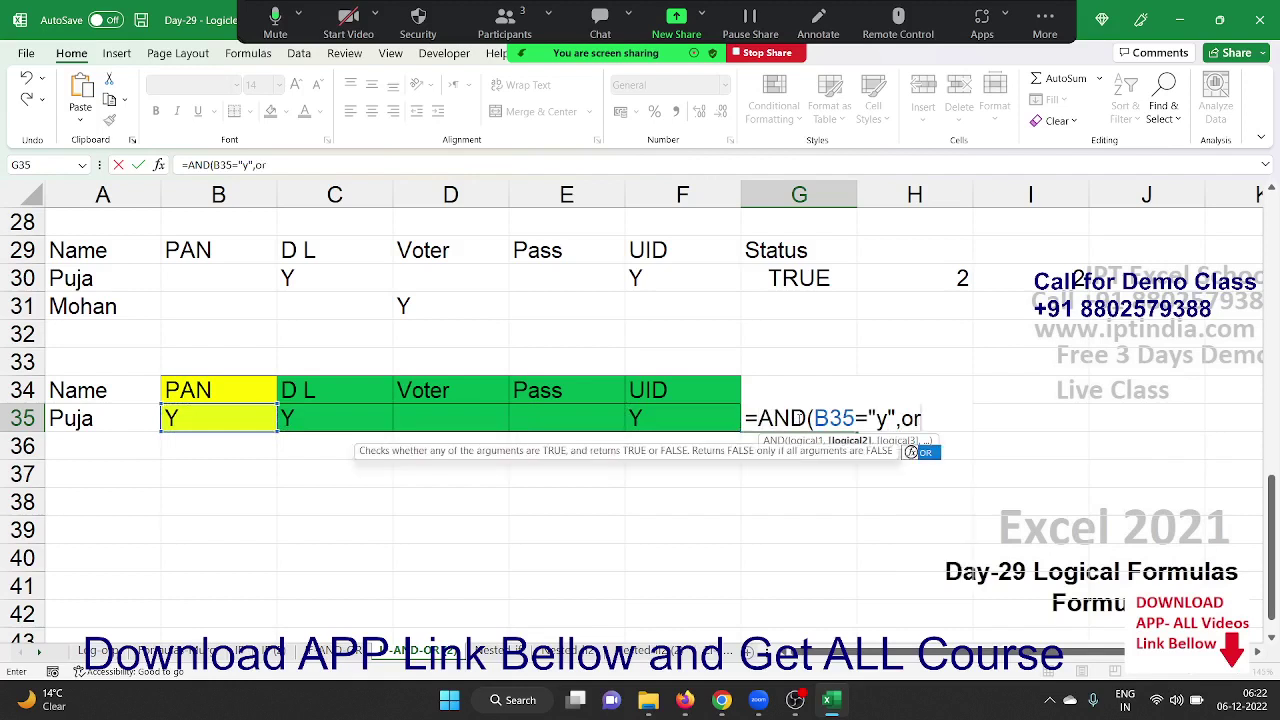
Nest an OR testing C35, D35, E35 or F35 for "y" and accept Excel's correction
{"action": "key", "text": "Tab"}
{"action": "key", "text": "Left"}
{"action": "key", "text": "Left"}
{"action": "key", "text": "Left"}
{"action": "key", "text": "Left"}
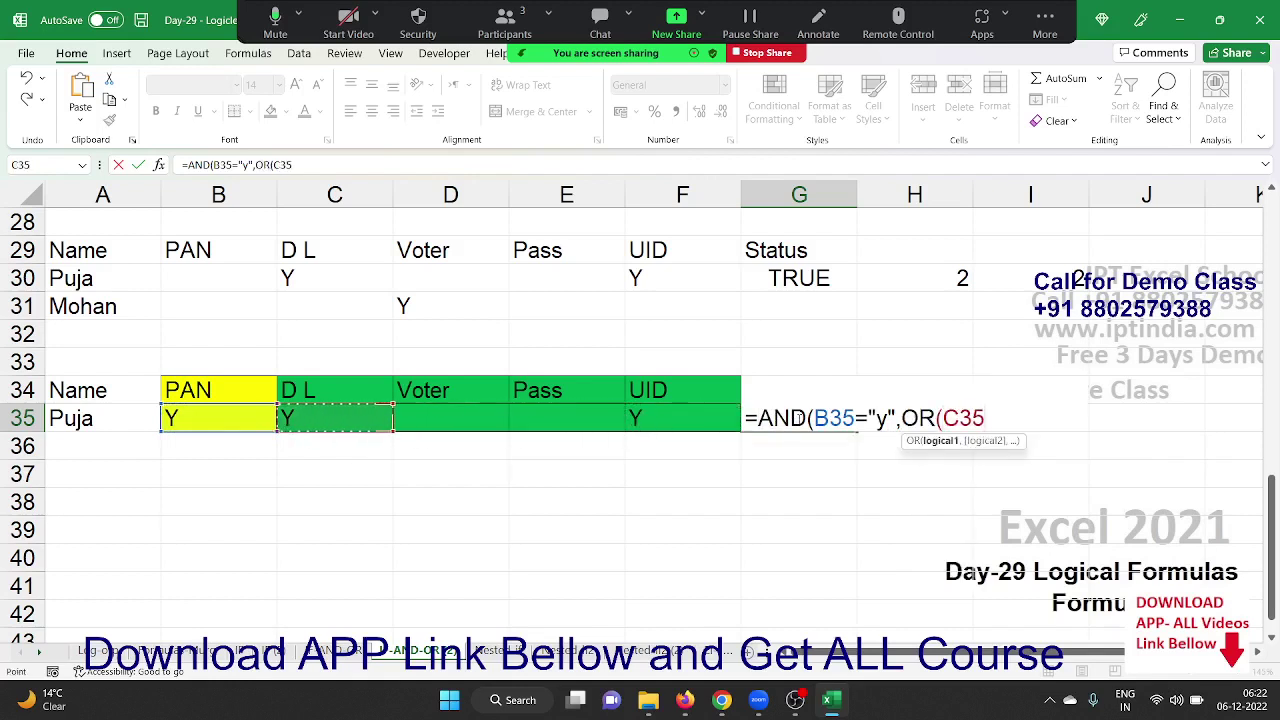
{"action": "type", "text": "=\"y"}
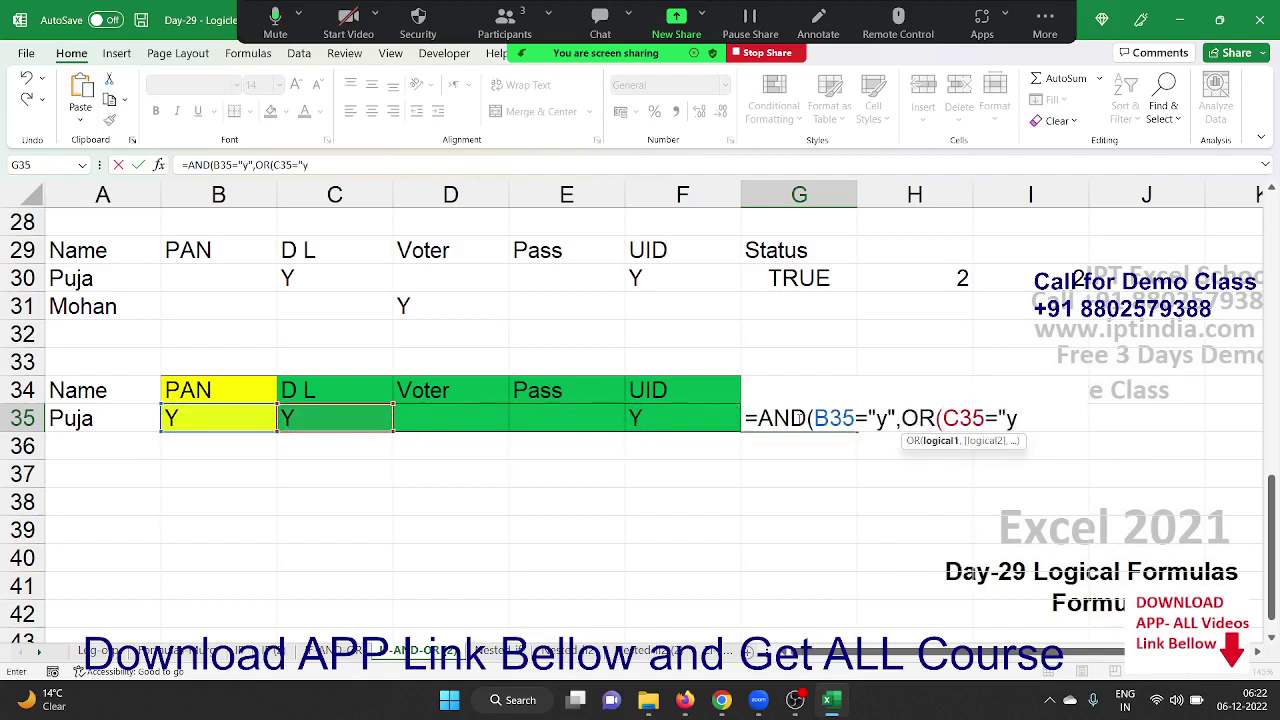
{"action": "type", "text": "\","}
{"action": "key", "text": "Left"}
{"action": "key", "text": "Left"}
{"action": "key", "text": "Left"}
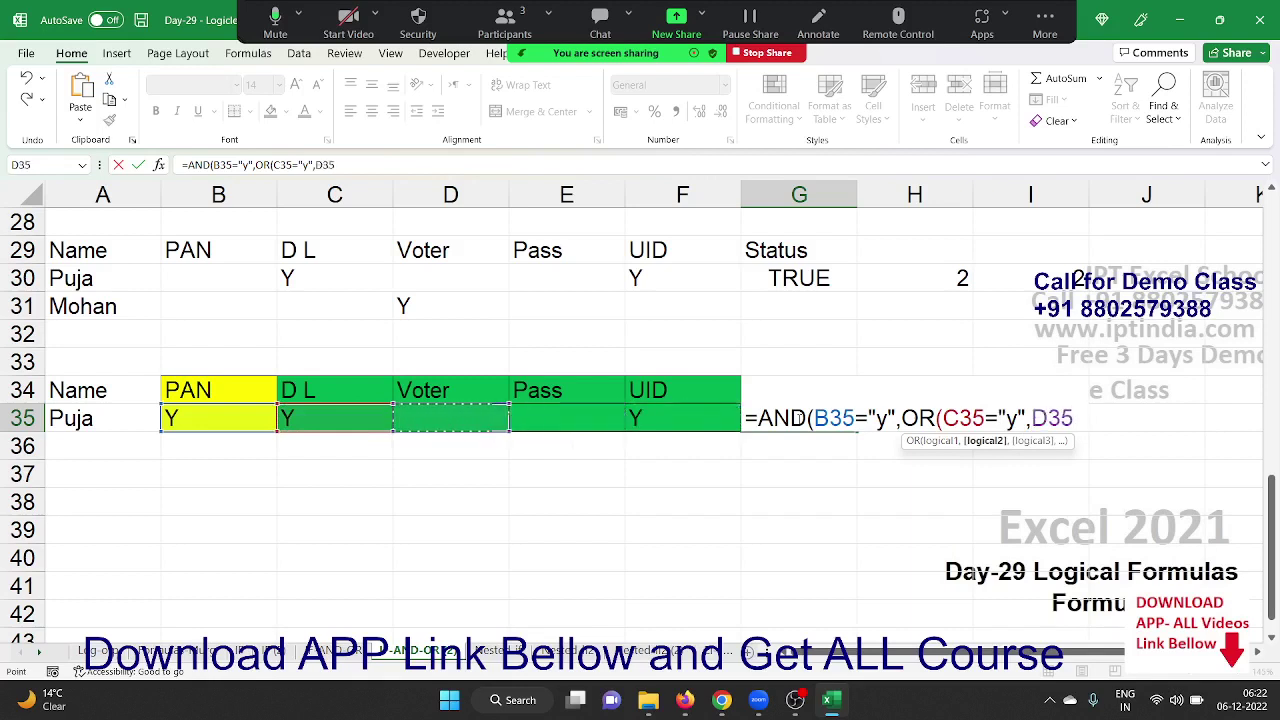
{"action": "type", "text": "=\""}
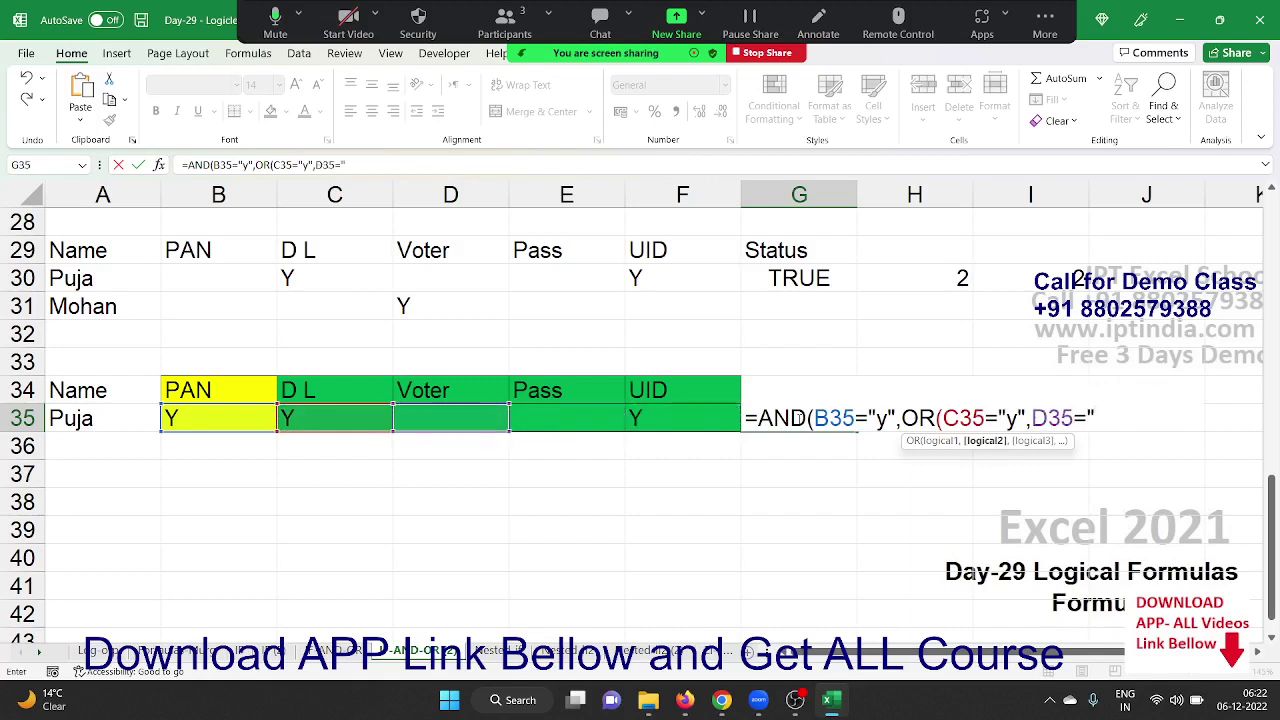
{"action": "type", "text": "y\","}
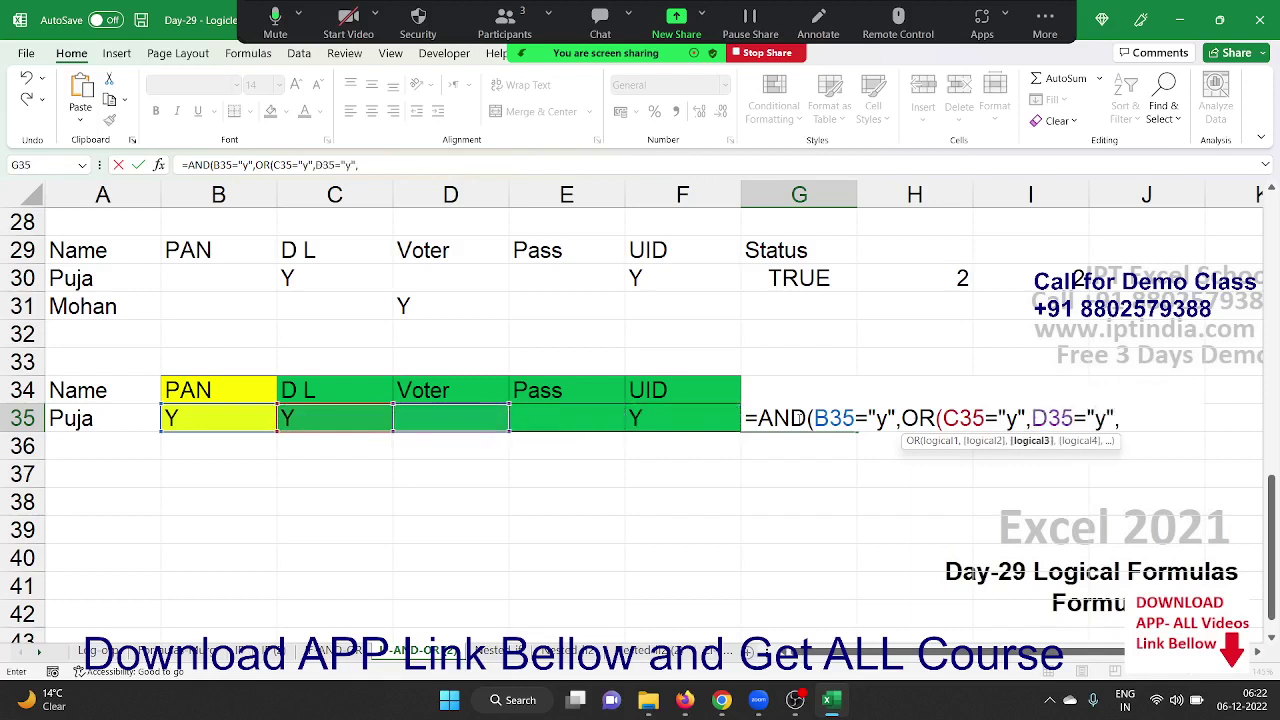
{"action": "key", "text": "Left"}
{"action": "key", "text": "Left"}
{"action": "type", "text": "="}
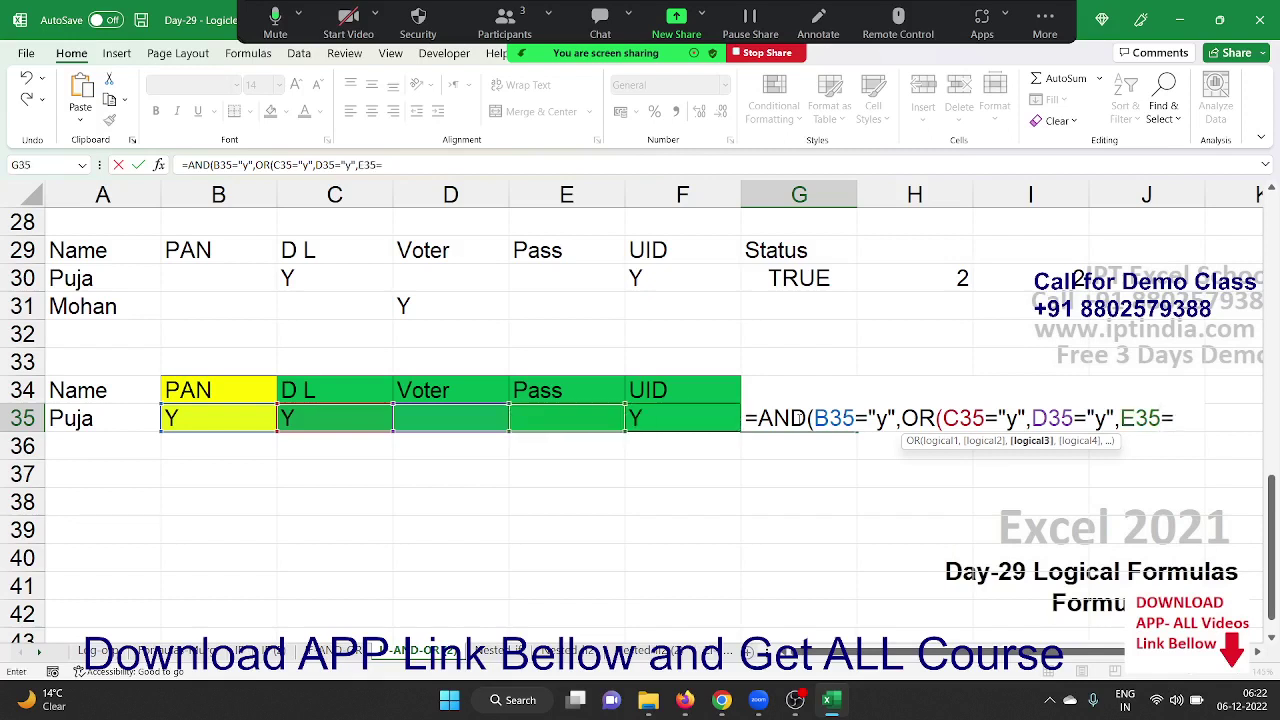
{"action": "type", "text": "\"y\","}
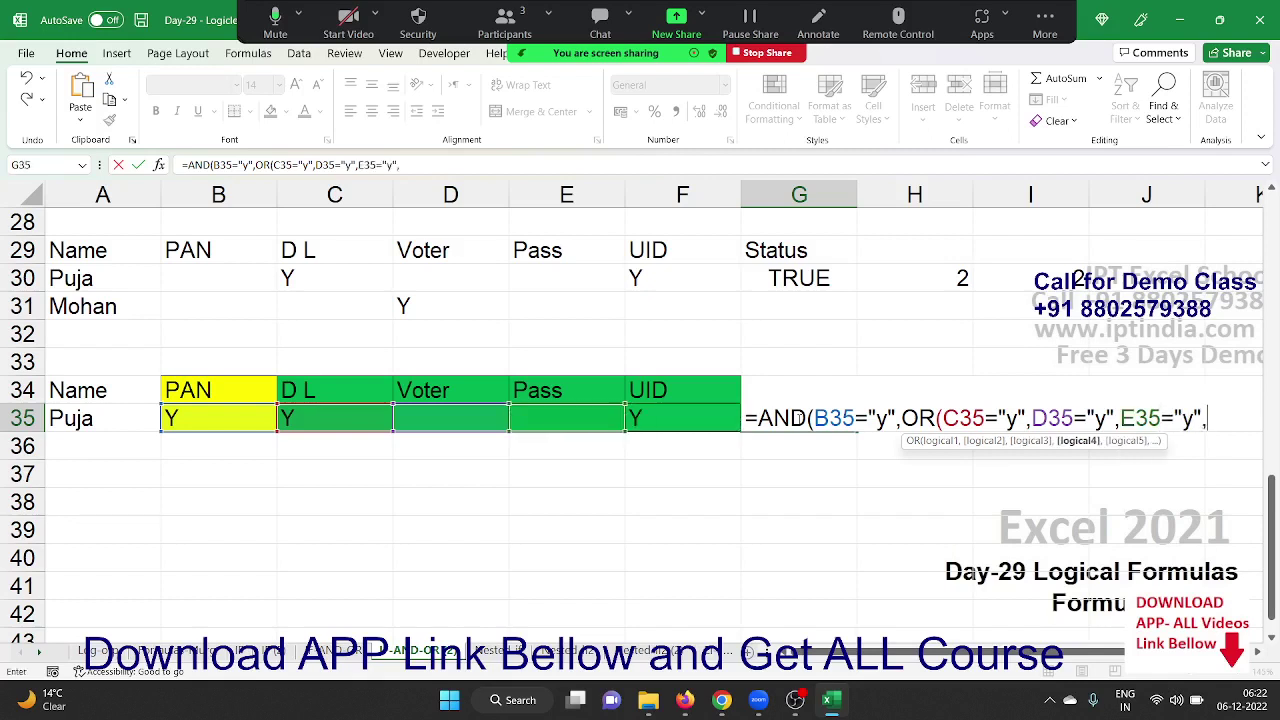
{"action": "key", "text": "Left"}
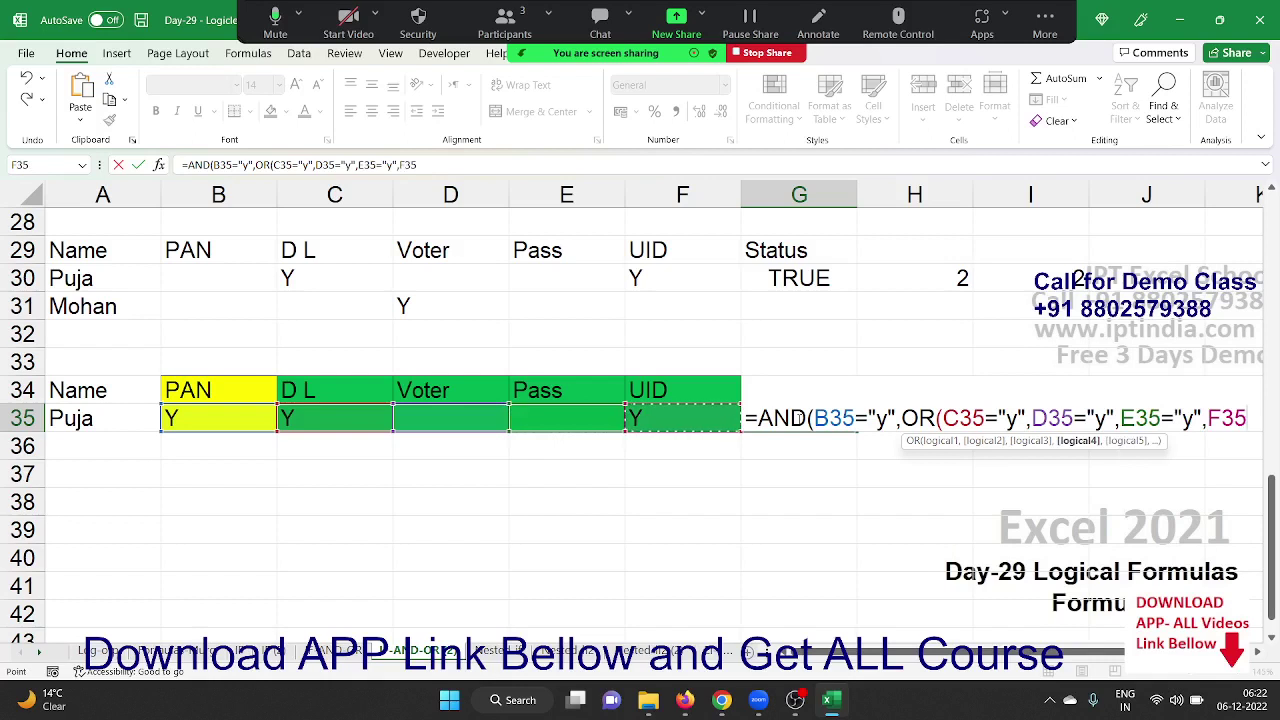
{"action": "type", "text": "=\"y\""}
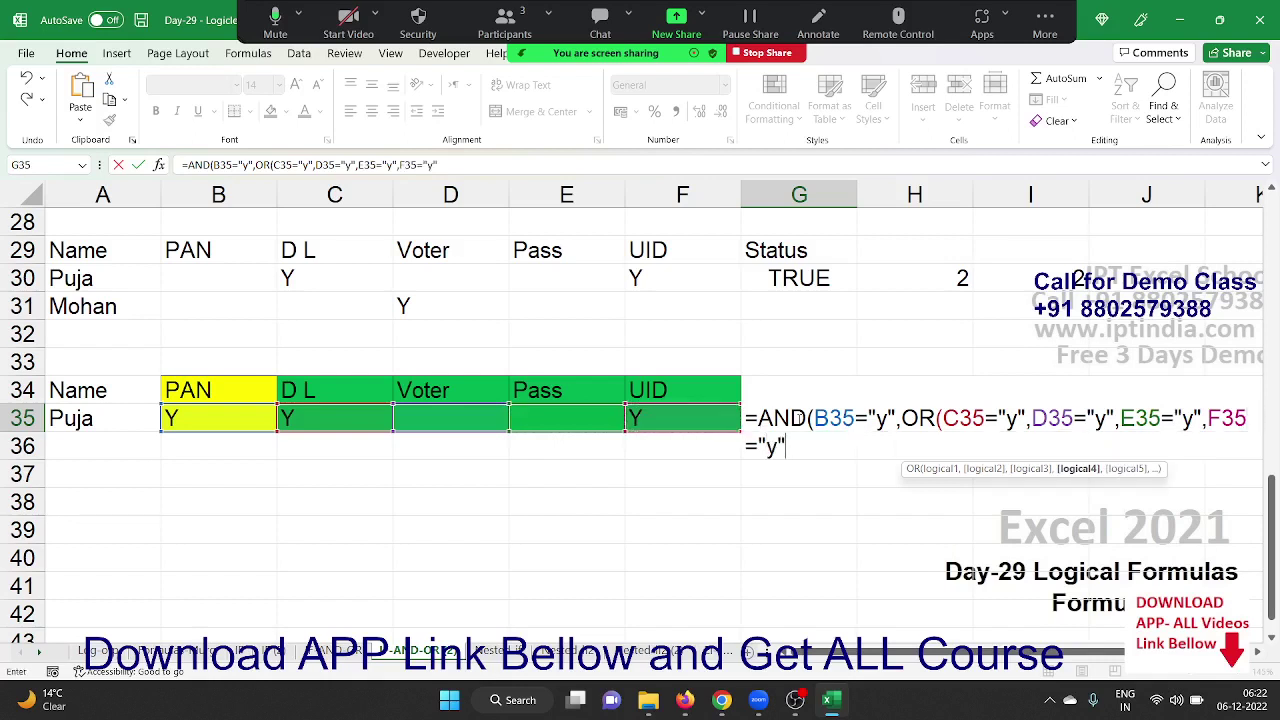
{"action": "key", "text": "Return"}
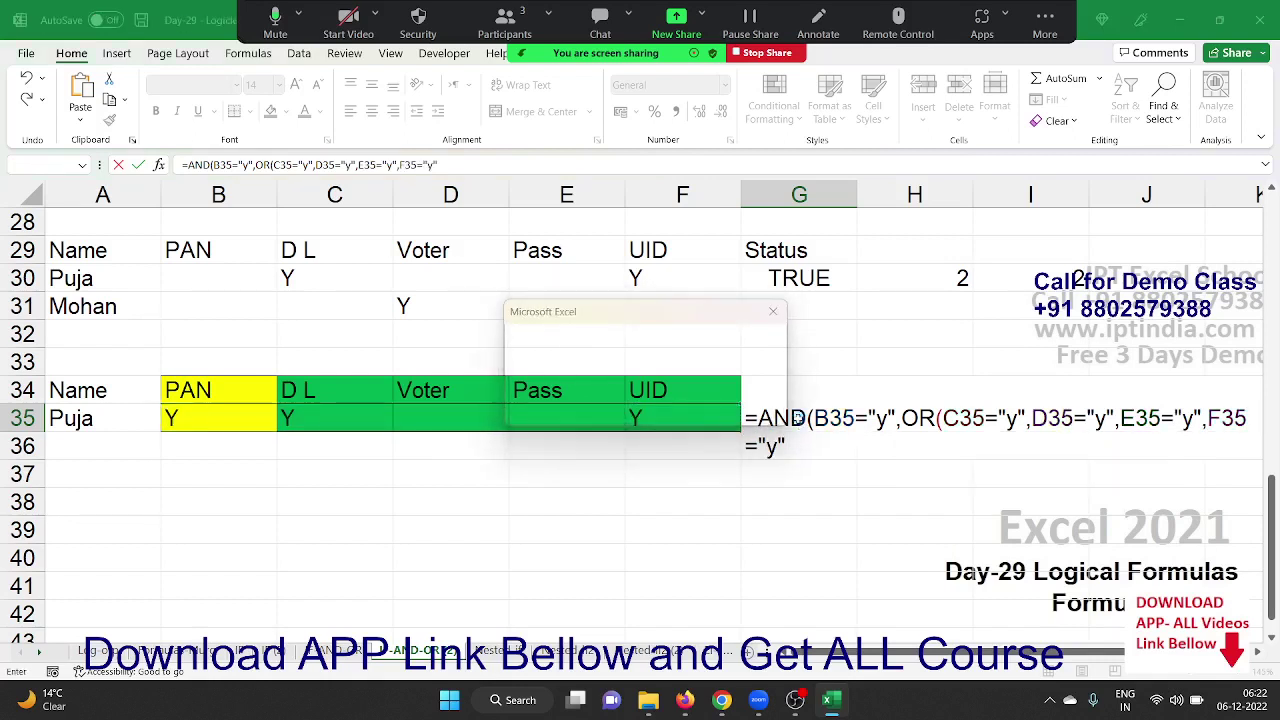
{"action": "key", "text": "Return"}
Check the finished formula in G35, then switch to the Sales sheet with the Day/Office table
{"action": "left_click", "coordinate": [798, 418]}
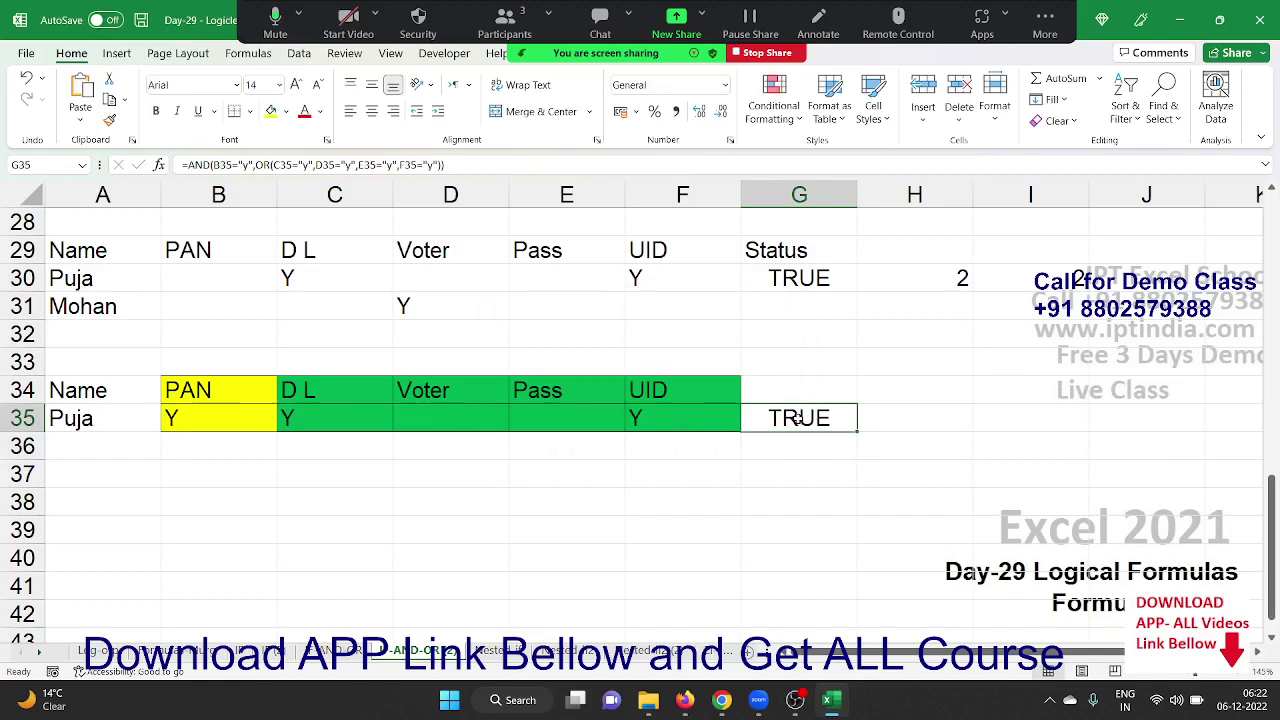
{"action": "scroll", "coordinate": [805, 432], "scroll_direction": "up", "scroll_amount": 4}
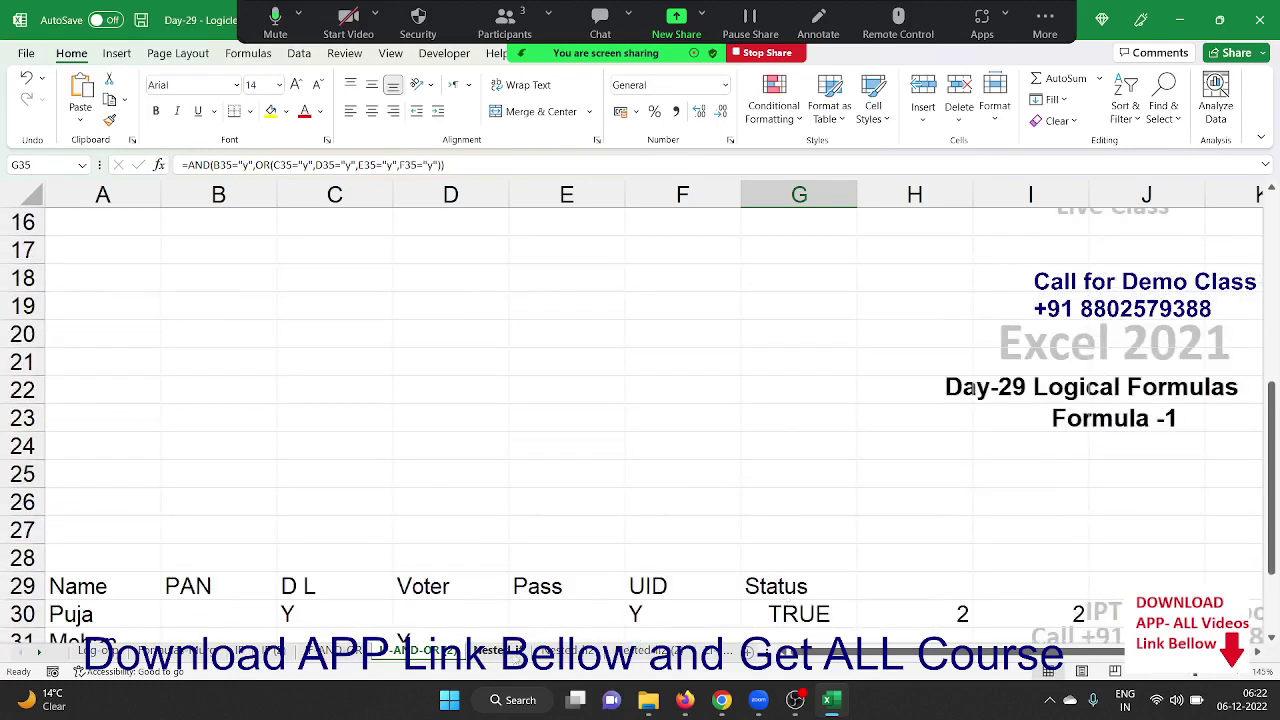
{"action": "left_click", "coordinate": [497, 655]}
{"action": "left_click", "coordinate": [457, 441]}
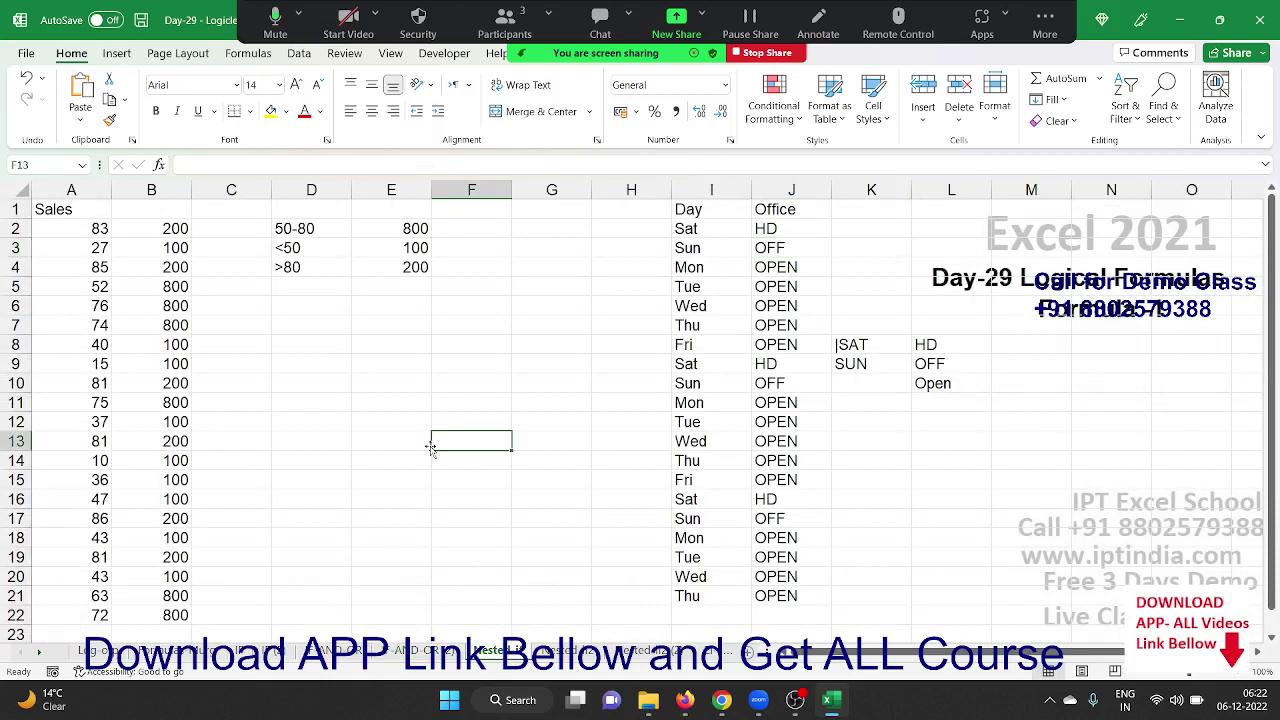
{"action": "left_click", "coordinate": [155, 190]}
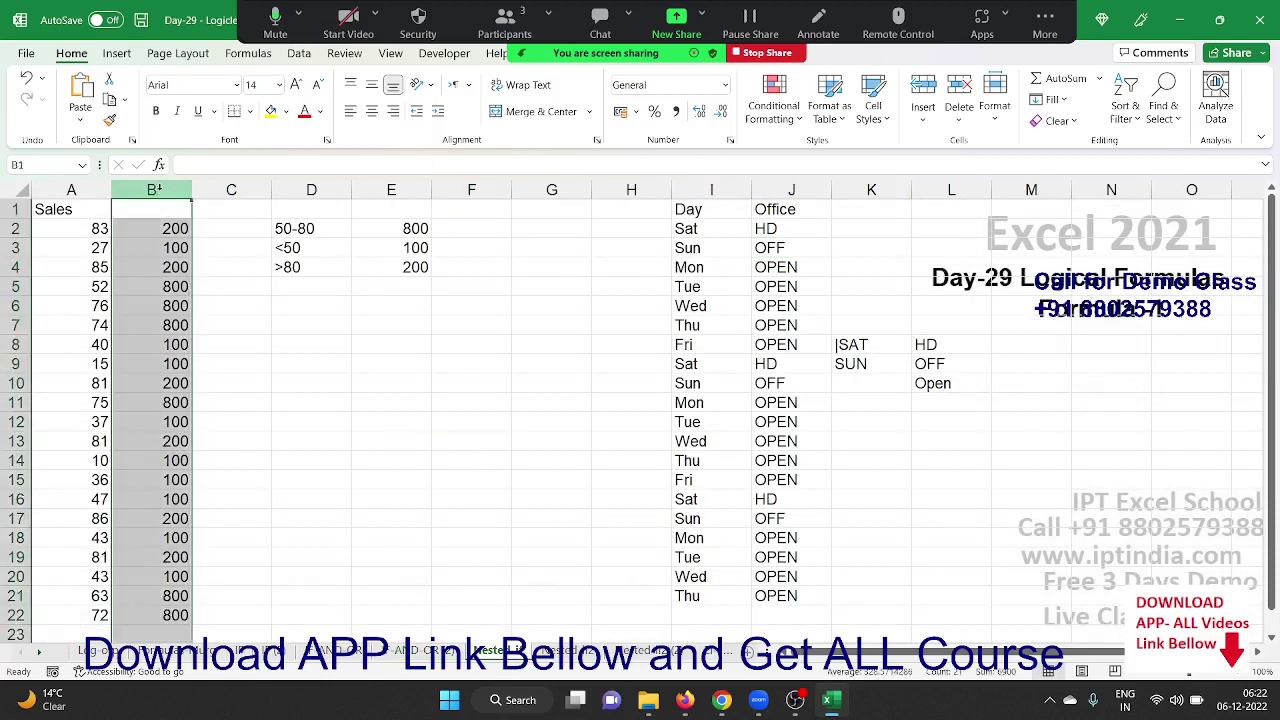
{"action": "key", "text": "Delete"}
{"action": "key", "text": "Right"}
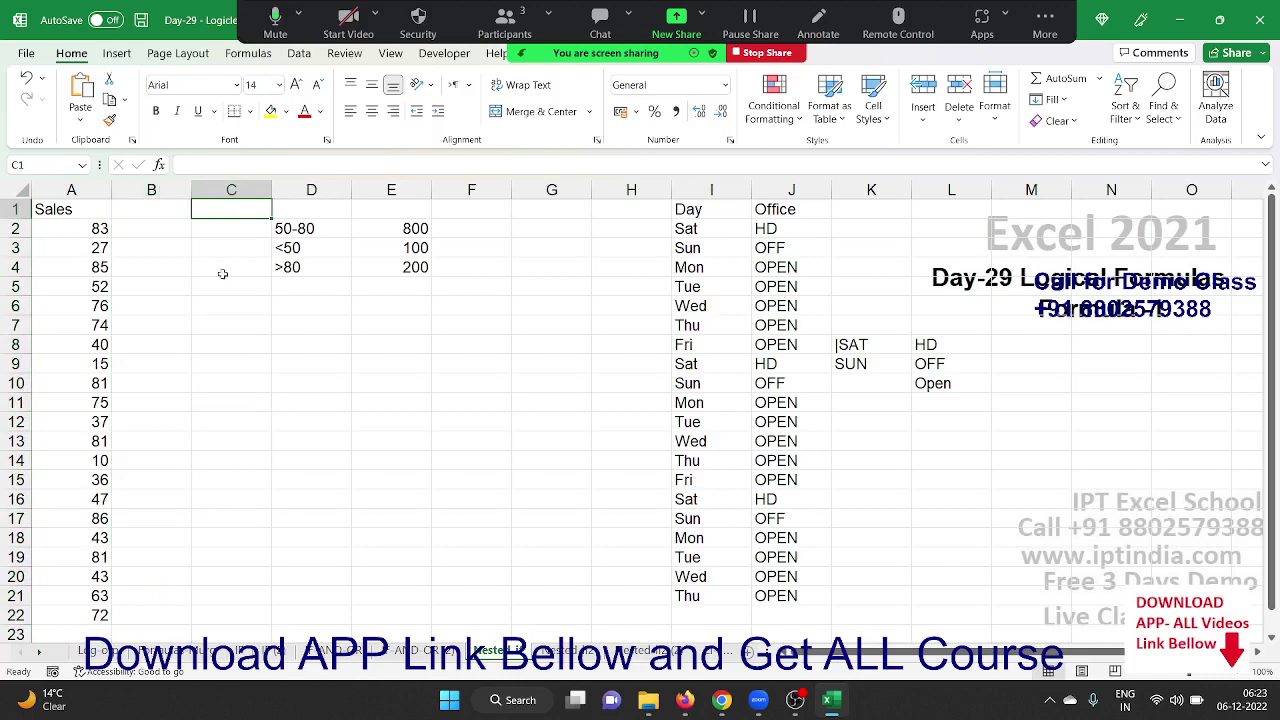
{"action": "left_click", "coordinate": [343, 651]}
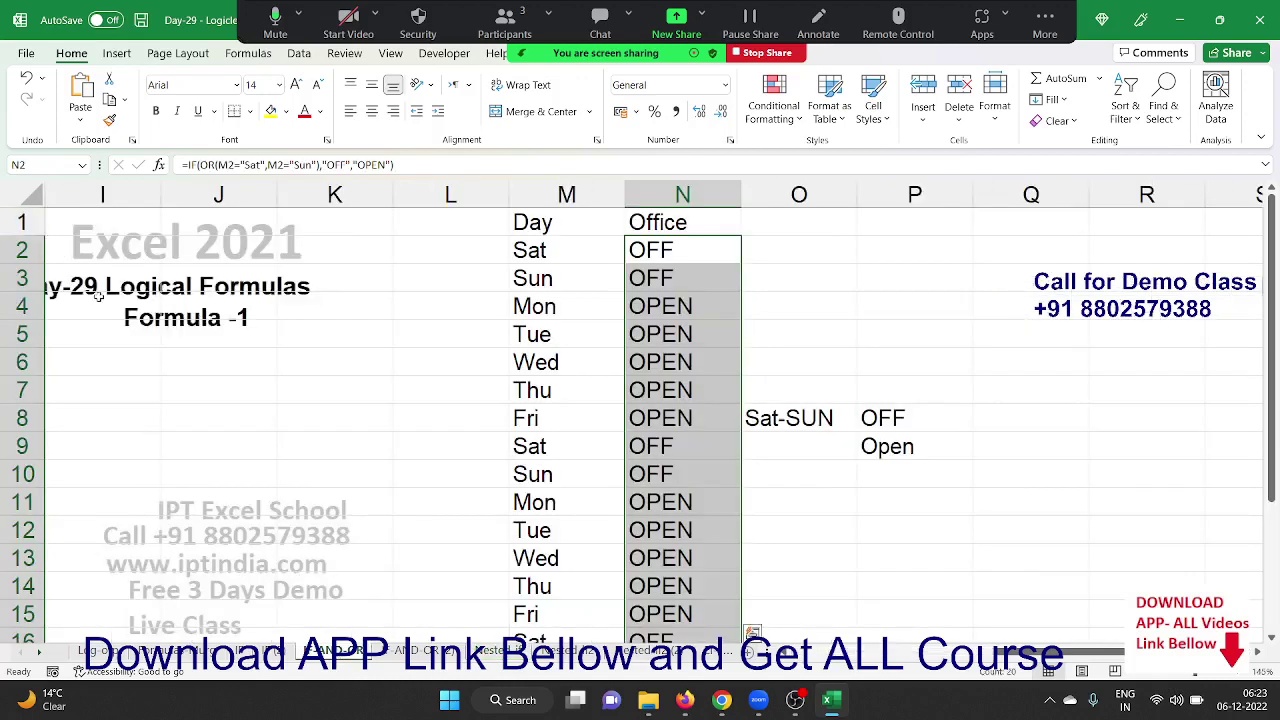
{"action": "key", "text": "Left"}
{"action": "key", "text": "Left"}
{"action": "key", "text": "Left"}
{"action": "key", "text": "Left"}
{"action": "key", "text": "Left"}
{"action": "key", "text": "Left"}
{"action": "key", "text": "Left"}
{"action": "key", "text": "Left"}
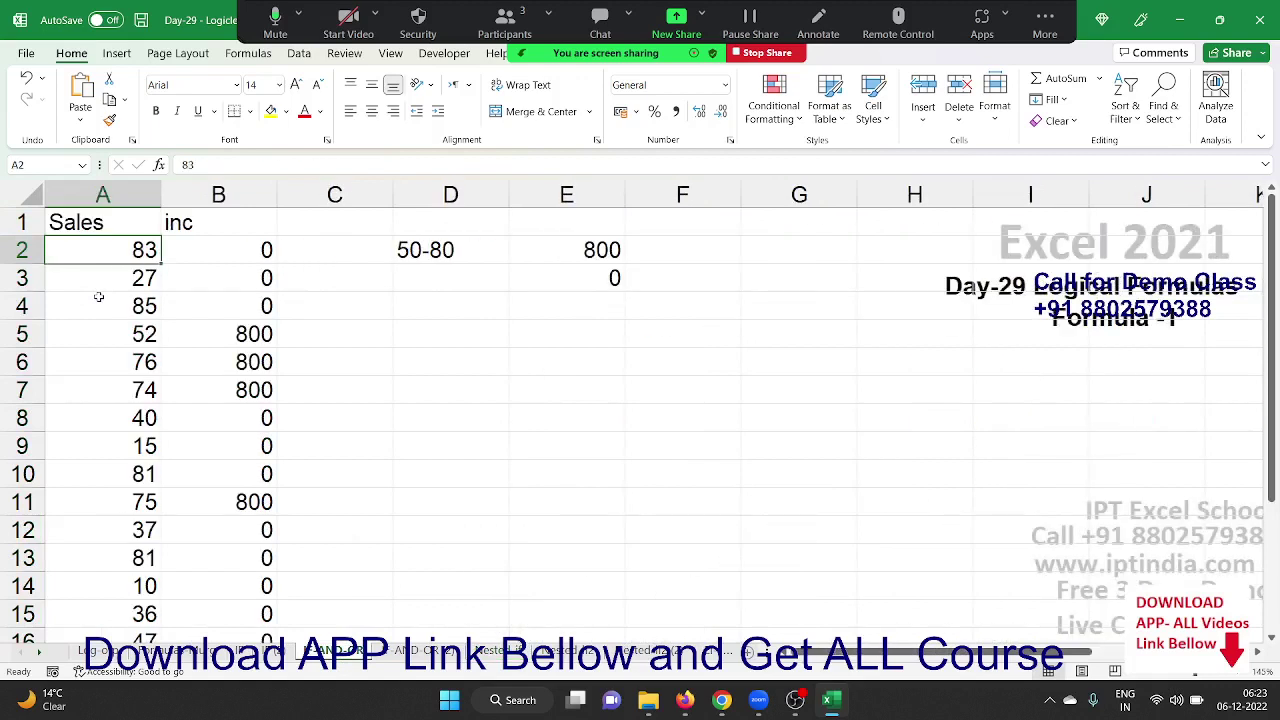
{"action": "left_click", "coordinate": [542, 245]}
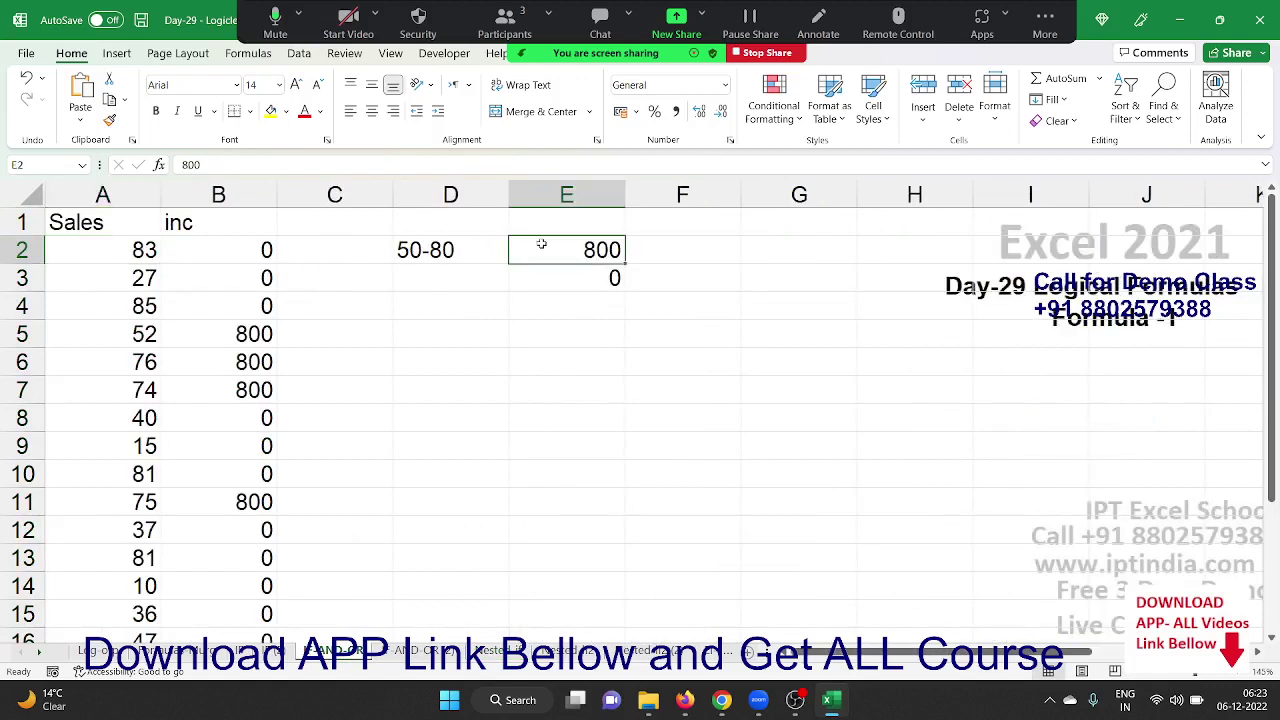
{"action": "mouse_move", "coordinate": [542, 253]}
{"action": "left_mouse_down"}
{"action": "mouse_move", "coordinate": [746, 249]}
{"action": "mouse_move", "coordinate": [714, 274]}
{"action": "left_mouse_up"}
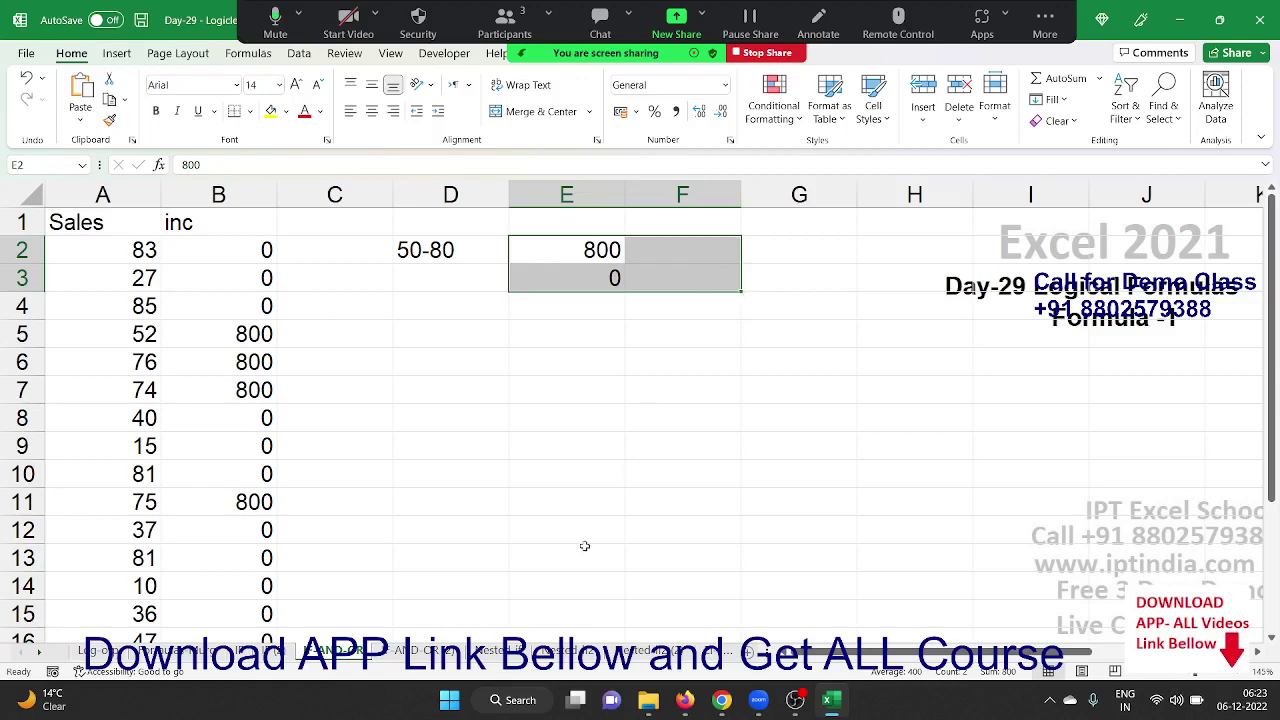
{"action": "left_click", "coordinate": [492, 650]}
{"action": "left_click", "coordinate": [302, 378]}
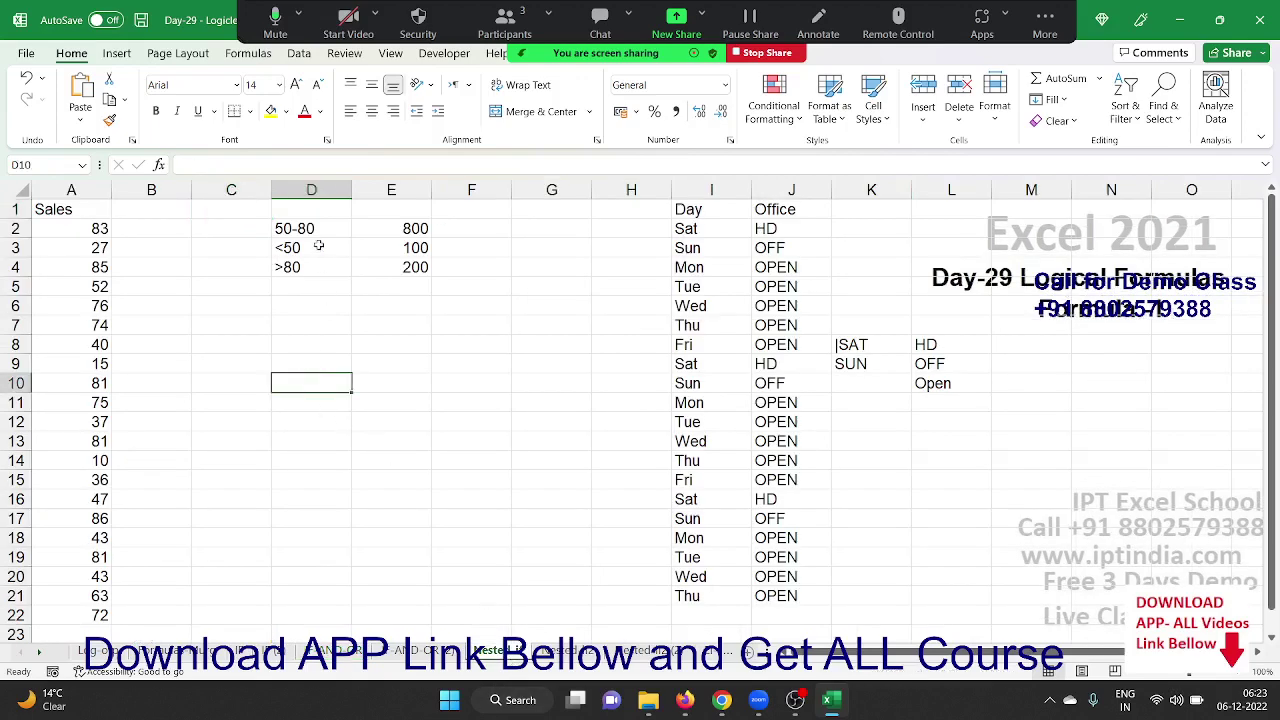
{"action": "left_click_drag", "start_coordinate": [305, 224], "coordinate": [418, 228]}
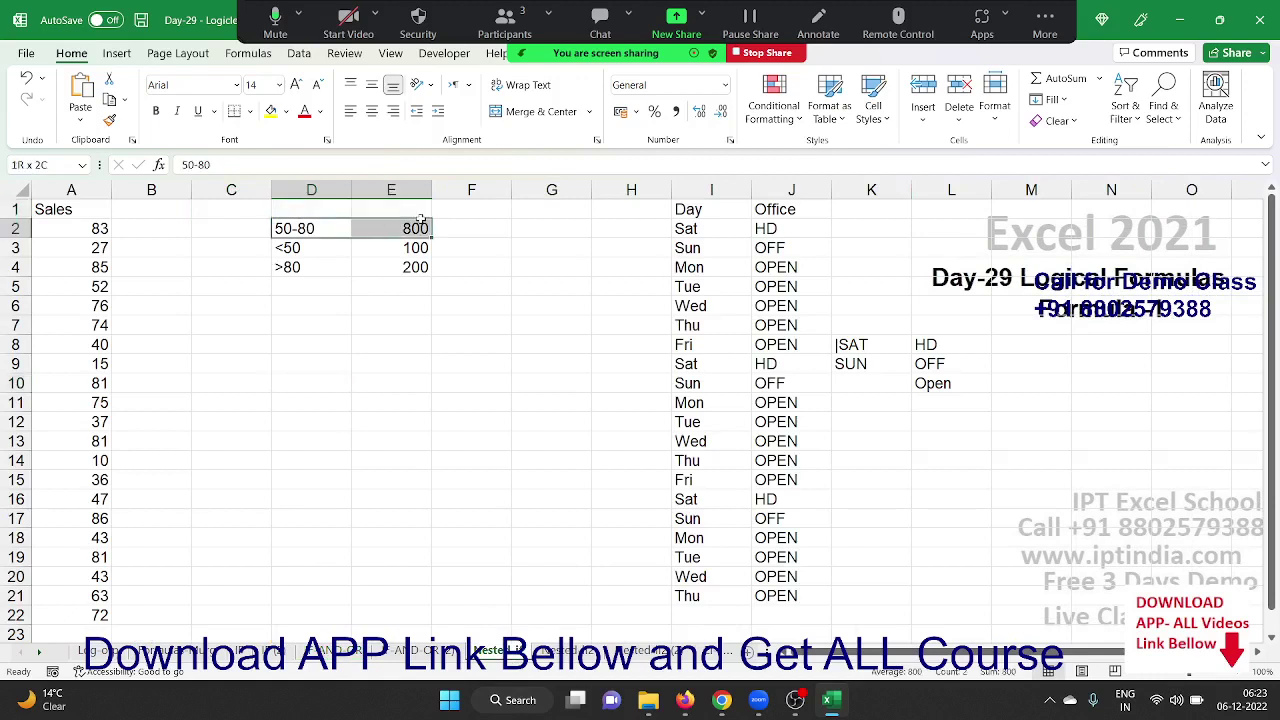
{"action": "mouse_move", "coordinate": [320, 250]}
{"action": "left_mouse_down"}
{"action": "mouse_move", "coordinate": [360, 247]}
{"action": "mouse_move", "coordinate": [368, 262]}
{"action": "left_mouse_up"}
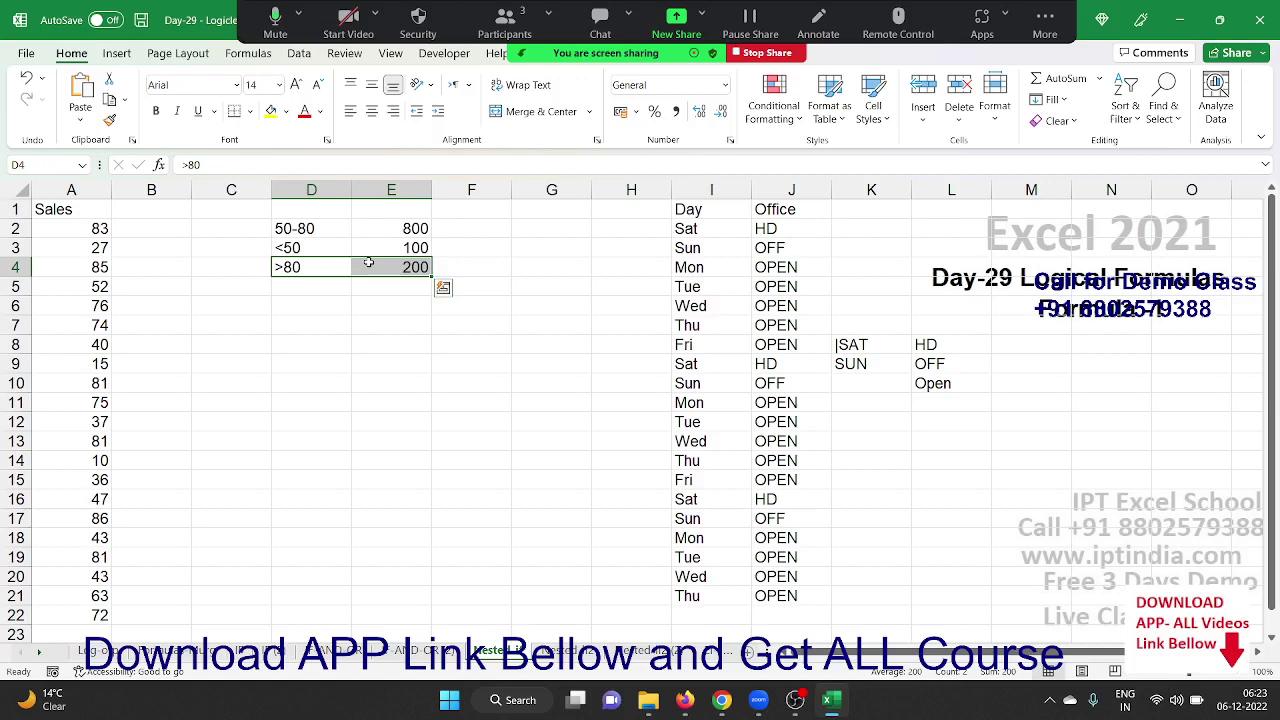
Enter =IF(A2>=50,IF(A2<=80,800,200),100) in B2 to pay 800, 200 or 100 incentive
{"action": "left_click", "coordinate": [375, 244]}
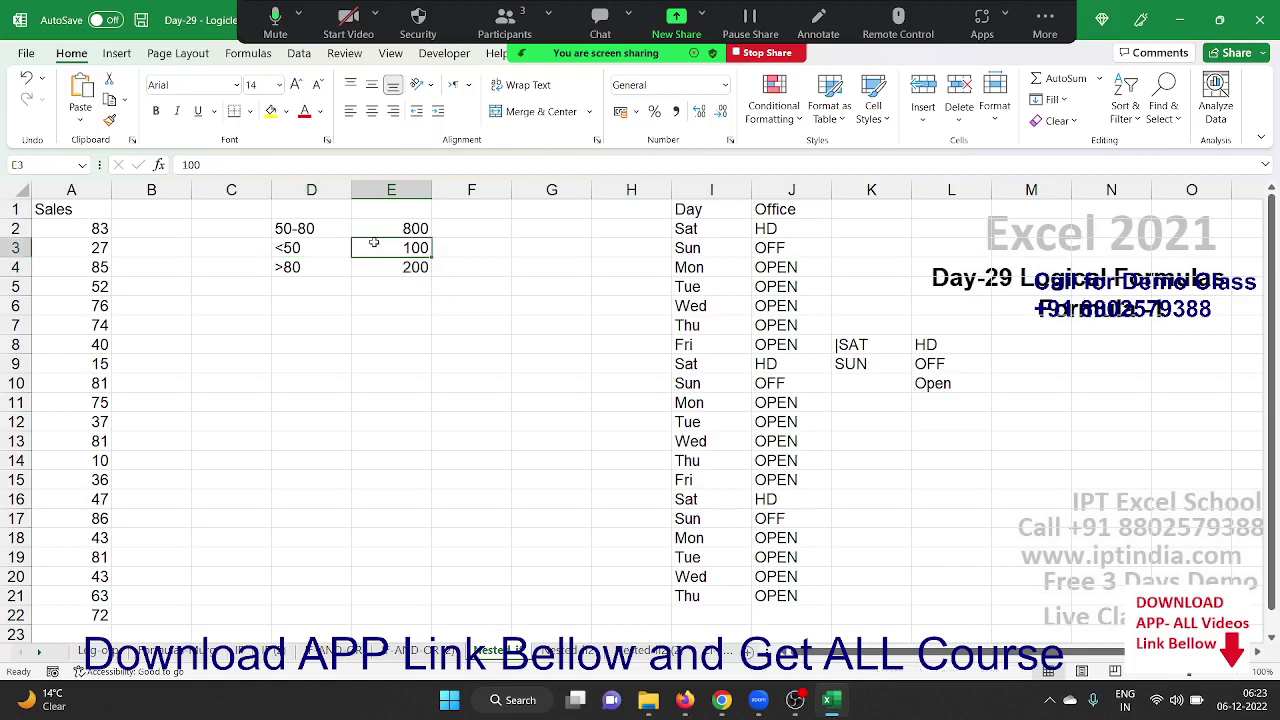
{"action": "left_click", "coordinate": [140, 225]}
{"action": "type", "text": "="}
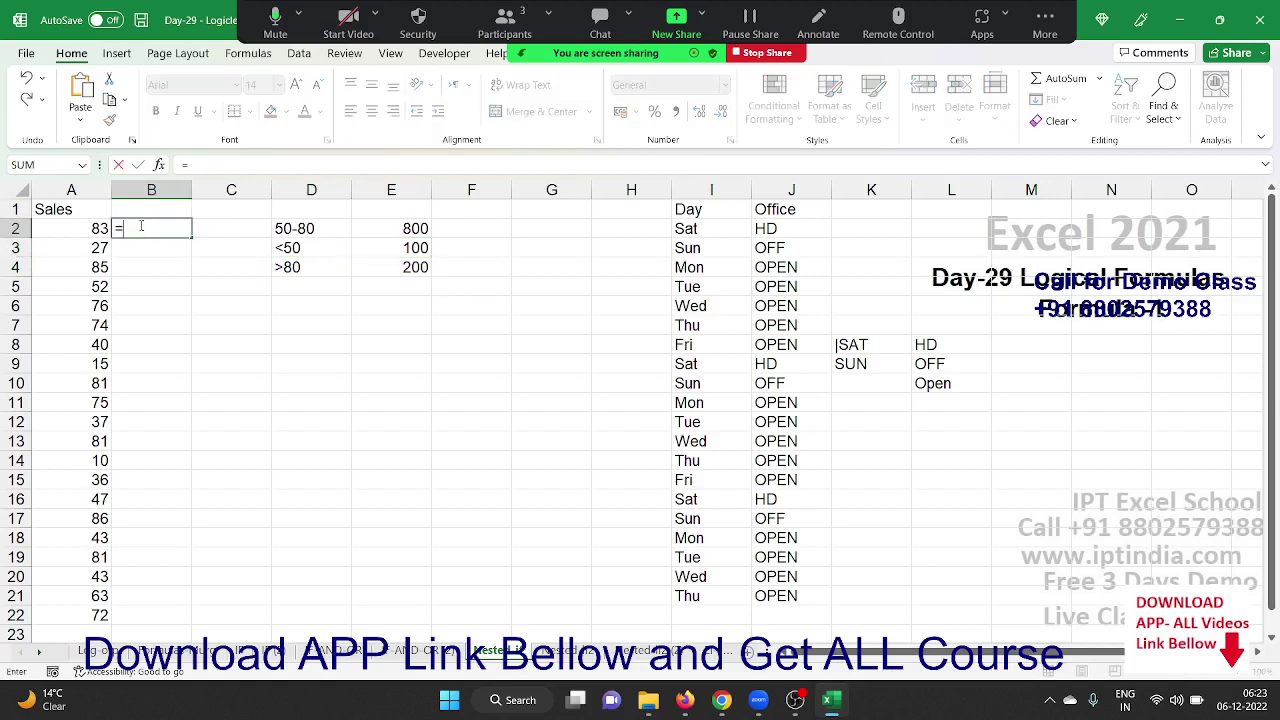
{"action": "type", "text": "i"}
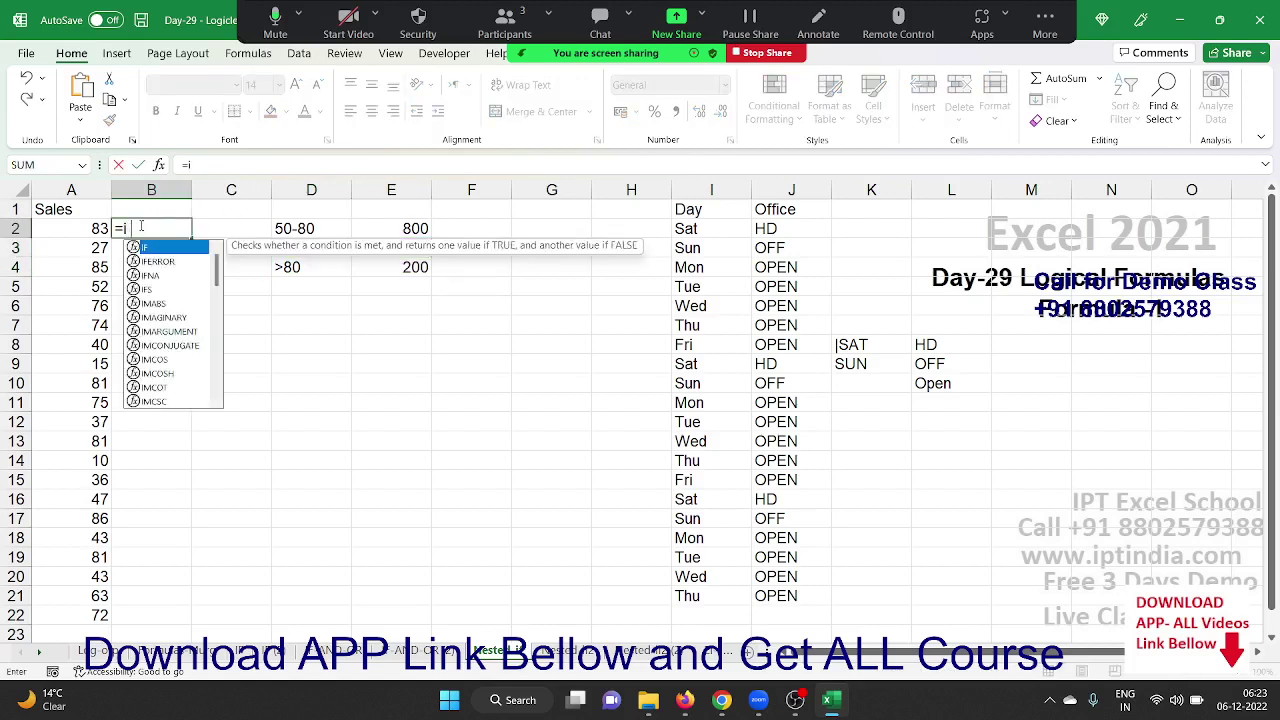
{"action": "type", "text": "f"}
{"action": "key", "text": "Tab"}
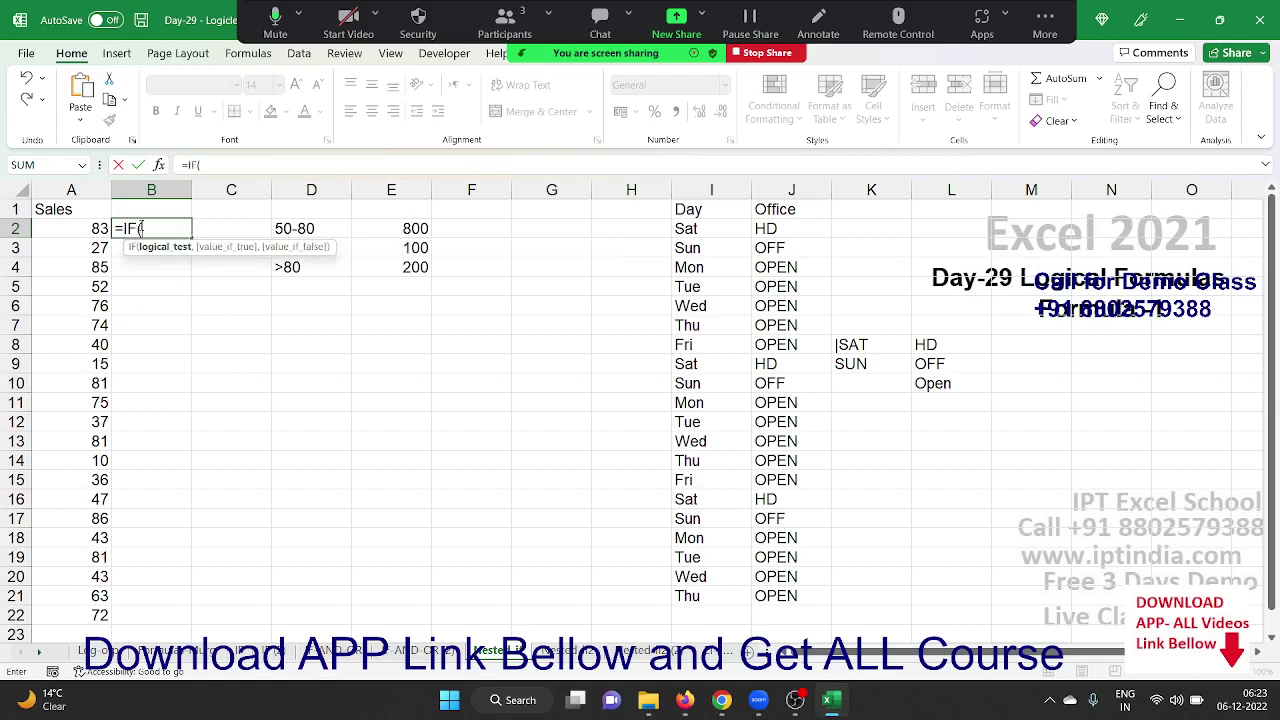
{"action": "key", "text": "Left"}
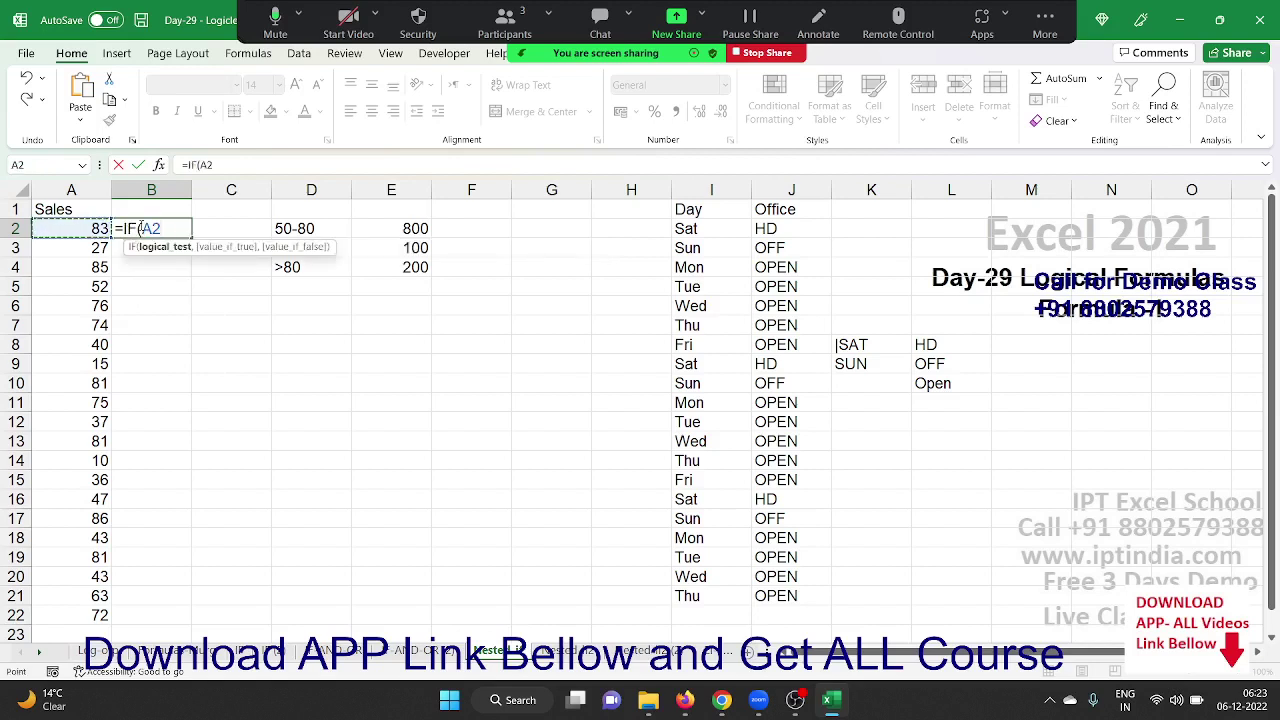
{"action": "type", "text": ">="}
{"action": "type", "text": "50"}
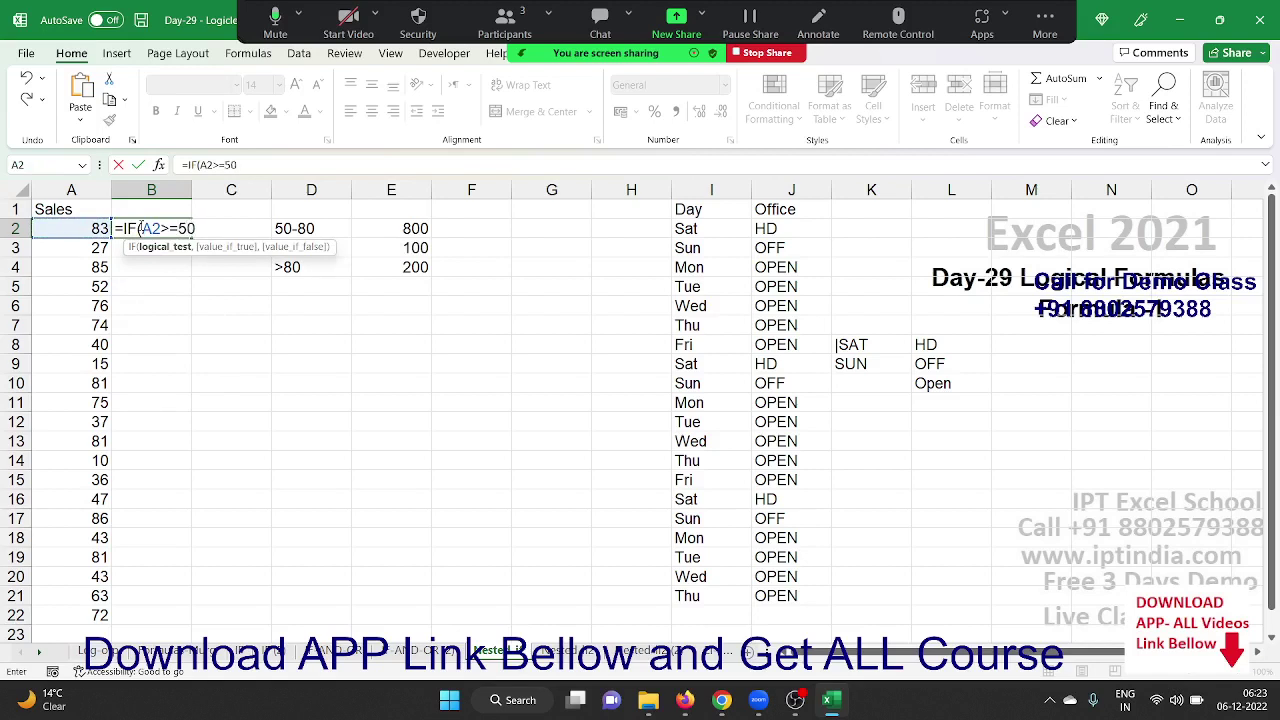
{"action": "type", "text": ",if"}
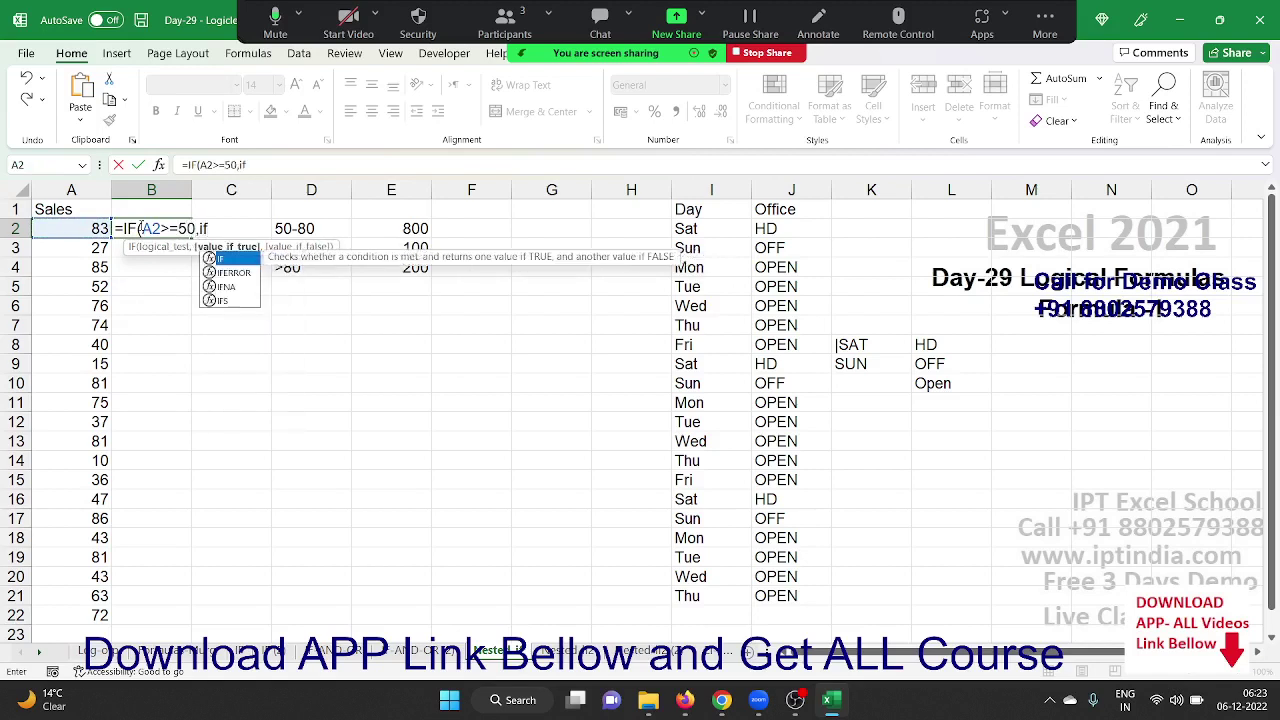
{"action": "key", "text": "Tab"}
{"action": "type", "text": "A2"}
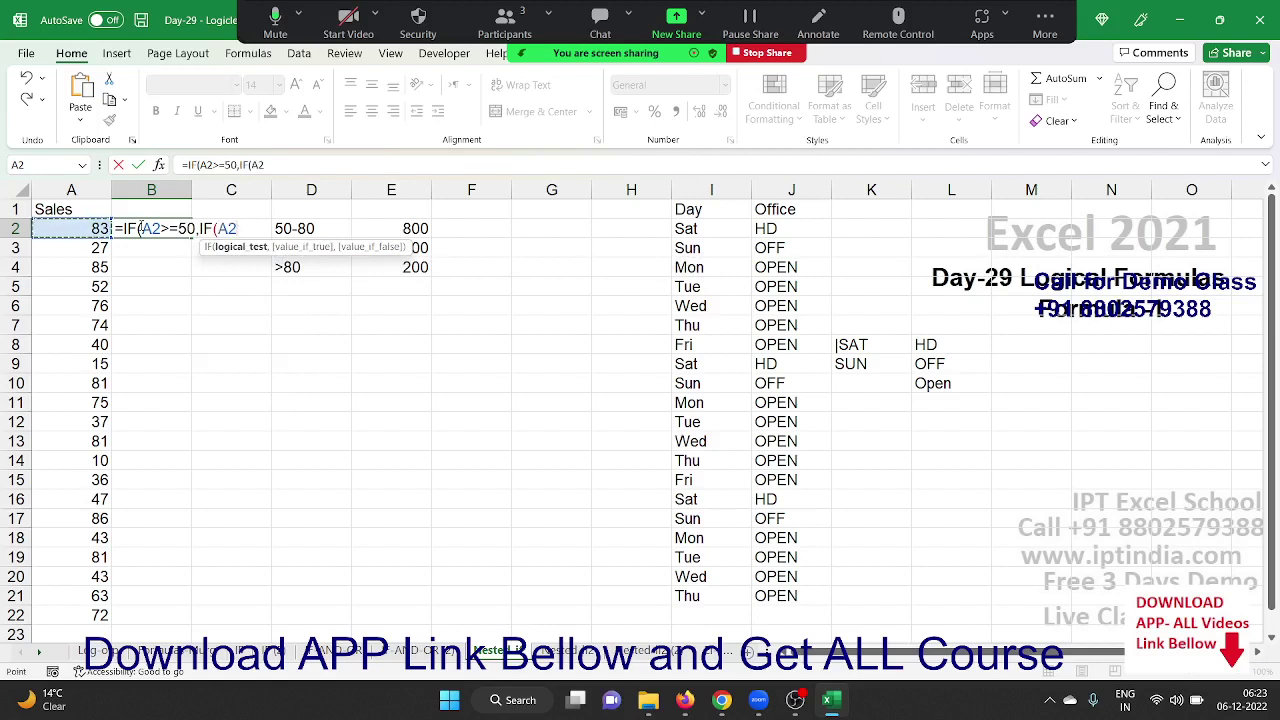
{"action": "type", "text": "<="}
{"action": "type", "text": "80,"}
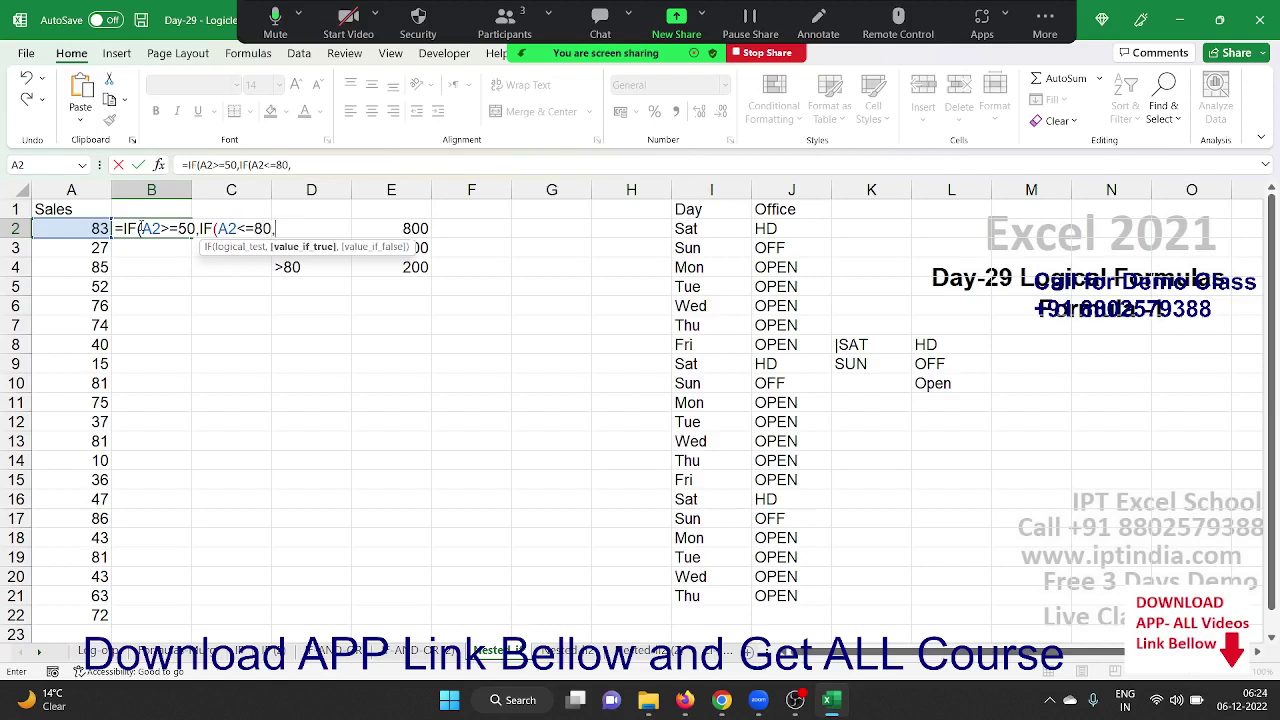
{"action": "type", "text": "800"}
{"action": "type", "text": ",200"}
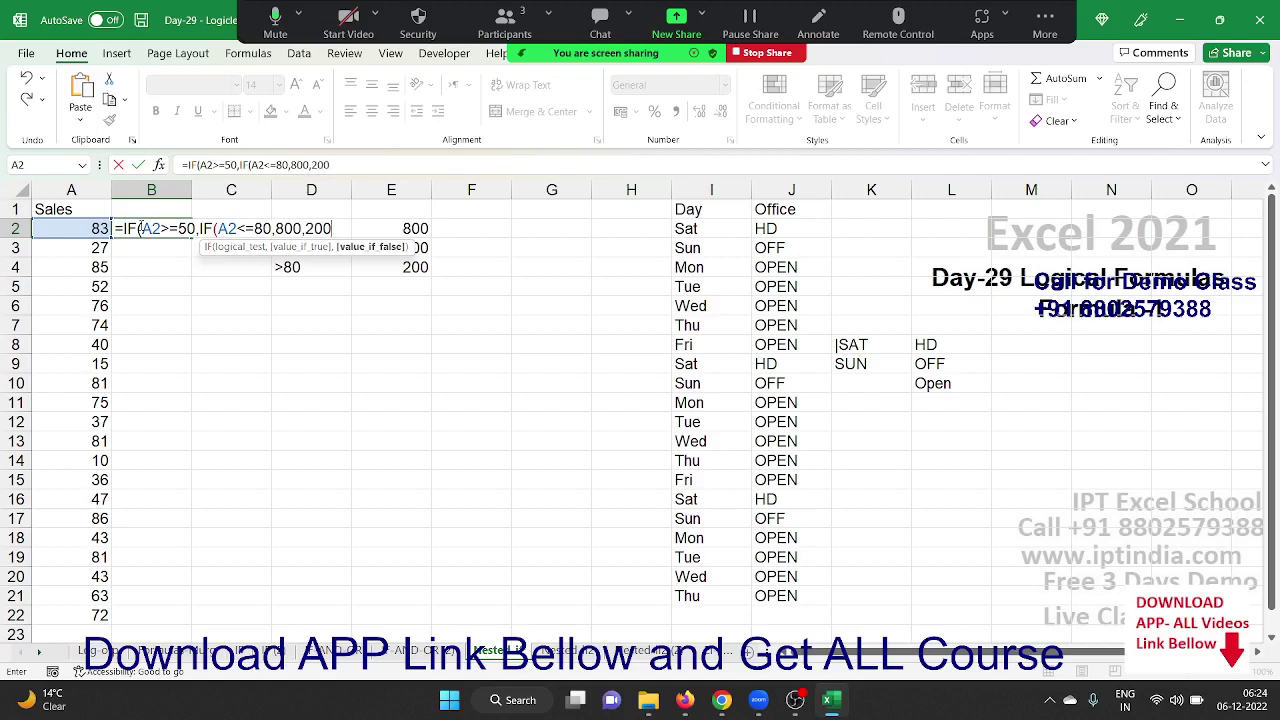
{"action": "type", "text": ","}
{"action": "key", "text": "BackSpace"}
{"action": "type", "text": ")"}
{"action": "type", "text": ",100"}
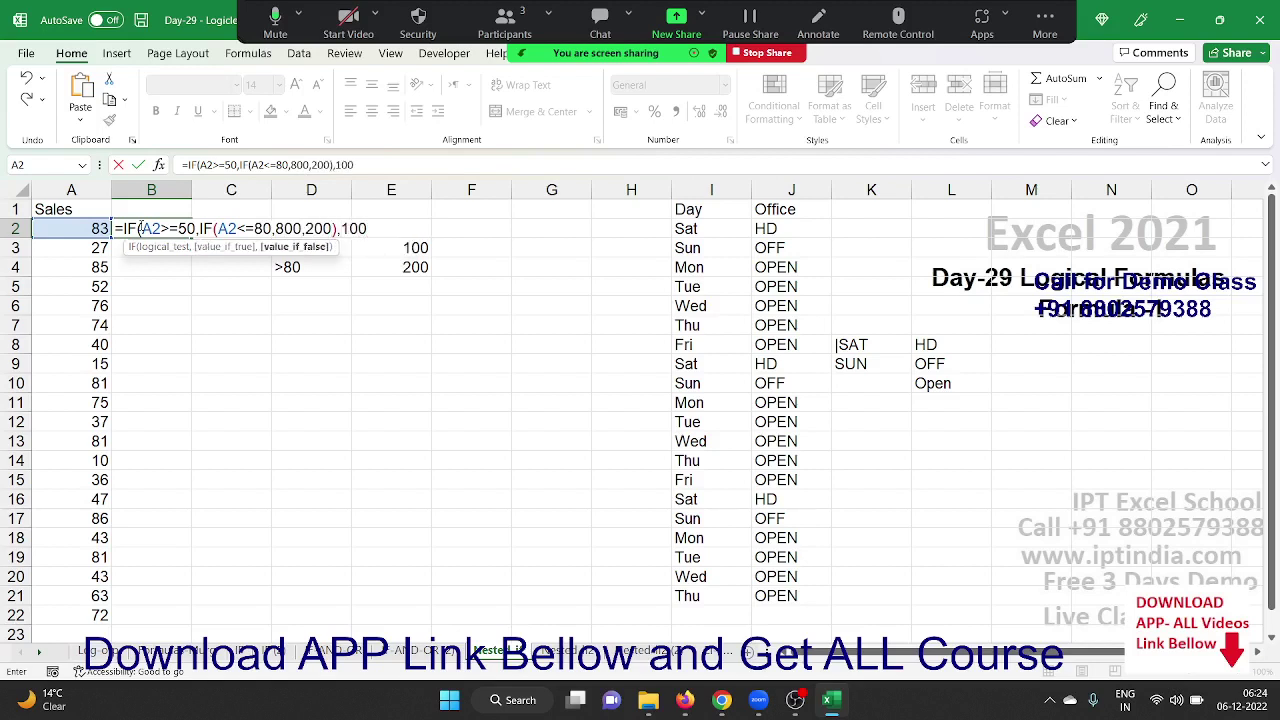
{"action": "type", "text": ")"}
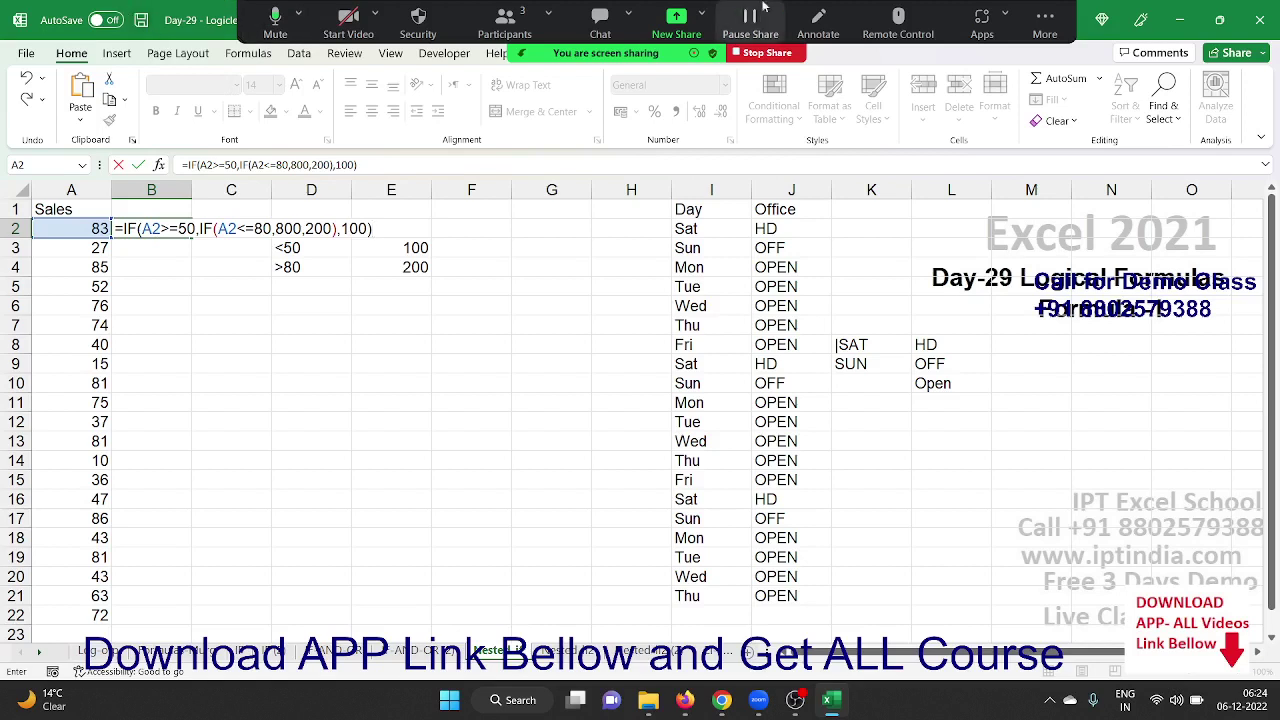
{"action": "left_click", "coordinate": [828, 34]}
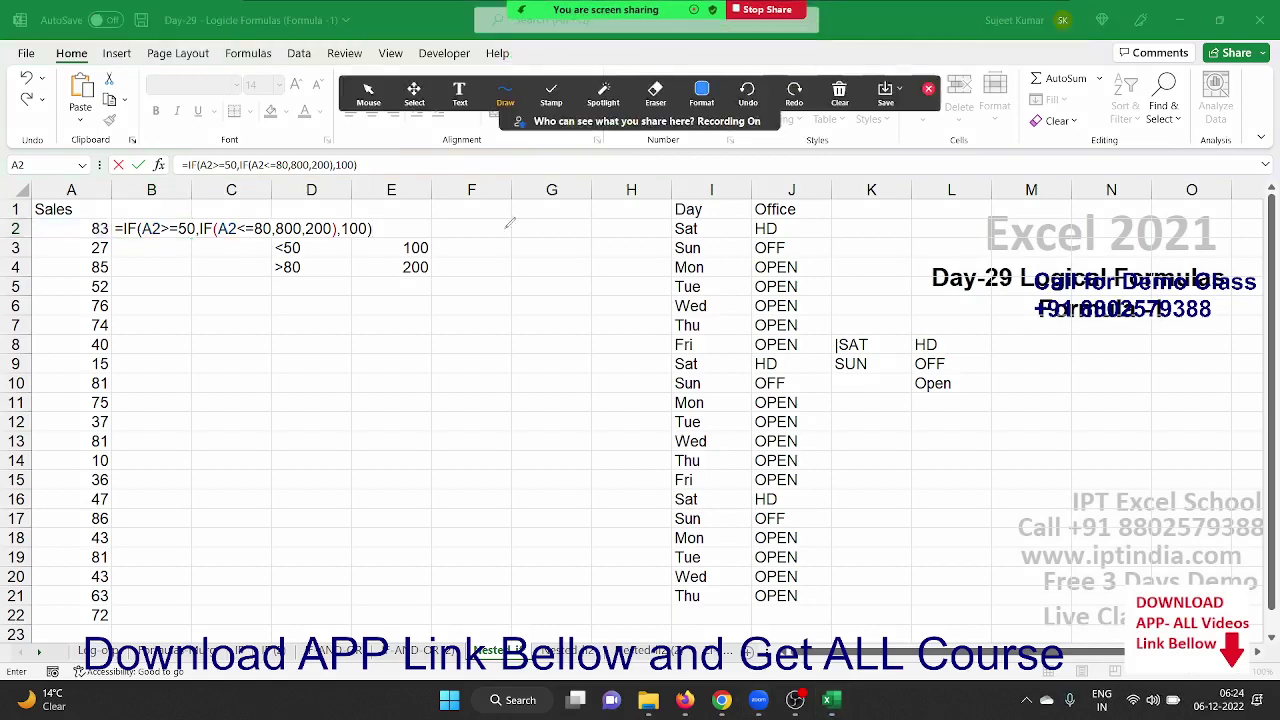
{"action": "left_click_drag", "start_coordinate": [153, 236], "coordinate": [372, 241]}
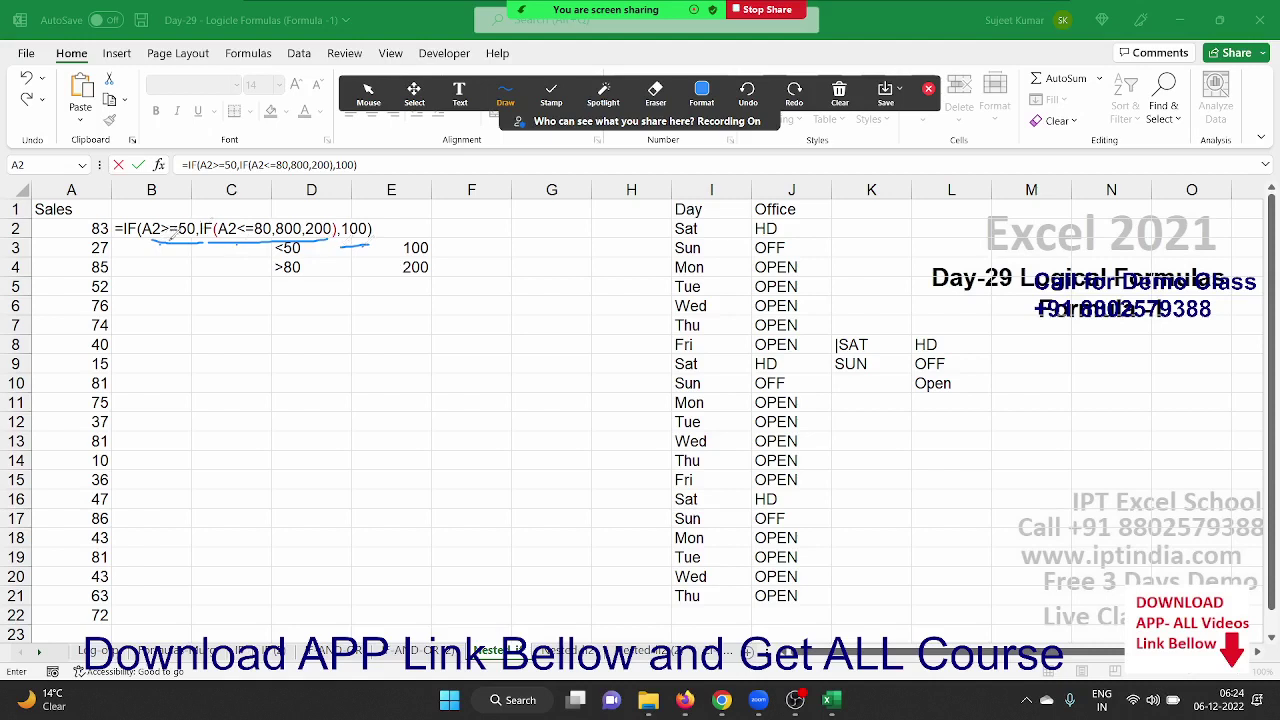
{"action": "mouse_move", "coordinate": [172, 222]}
{"action": "left_mouse_down"}
{"action": "mouse_move", "coordinate": [240, 207]}
{"action": "mouse_move", "coordinate": [247, 218]}
{"action": "left_mouse_up"}
{"action": "mouse_move", "coordinate": [167, 244]}
{"action": "left_mouse_down"}
{"action": "mouse_move", "coordinate": [178, 313]}
{"action": "mouse_move", "coordinate": [368, 230]}
{"action": "mouse_move", "coordinate": [388, 269]}
{"action": "left_mouse_up"}
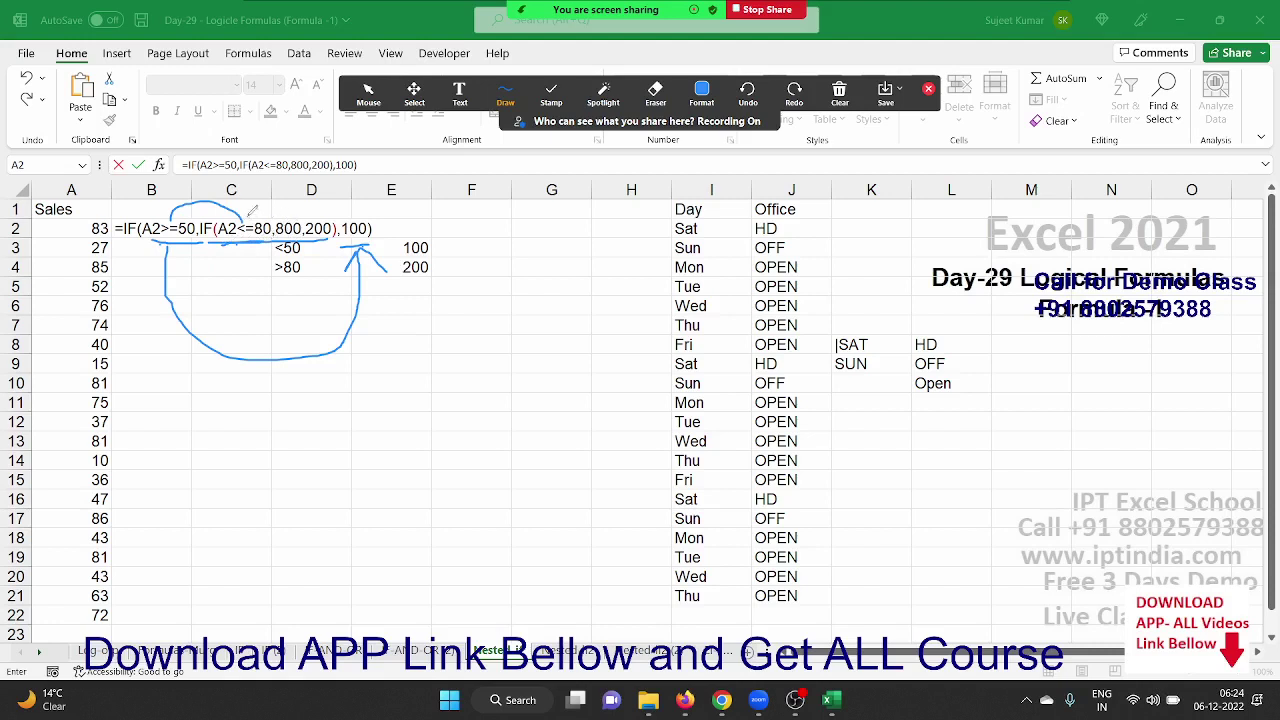
{"action": "left_click_drag", "start_coordinate": [253, 216], "coordinate": [292, 228]}
{"action": "mouse_move", "coordinate": [246, 232]}
{"action": "left_mouse_down"}
{"action": "mouse_move", "coordinate": [344, 243]}
{"action": "mouse_move", "coordinate": [352, 230]}
{"action": "left_mouse_up"}
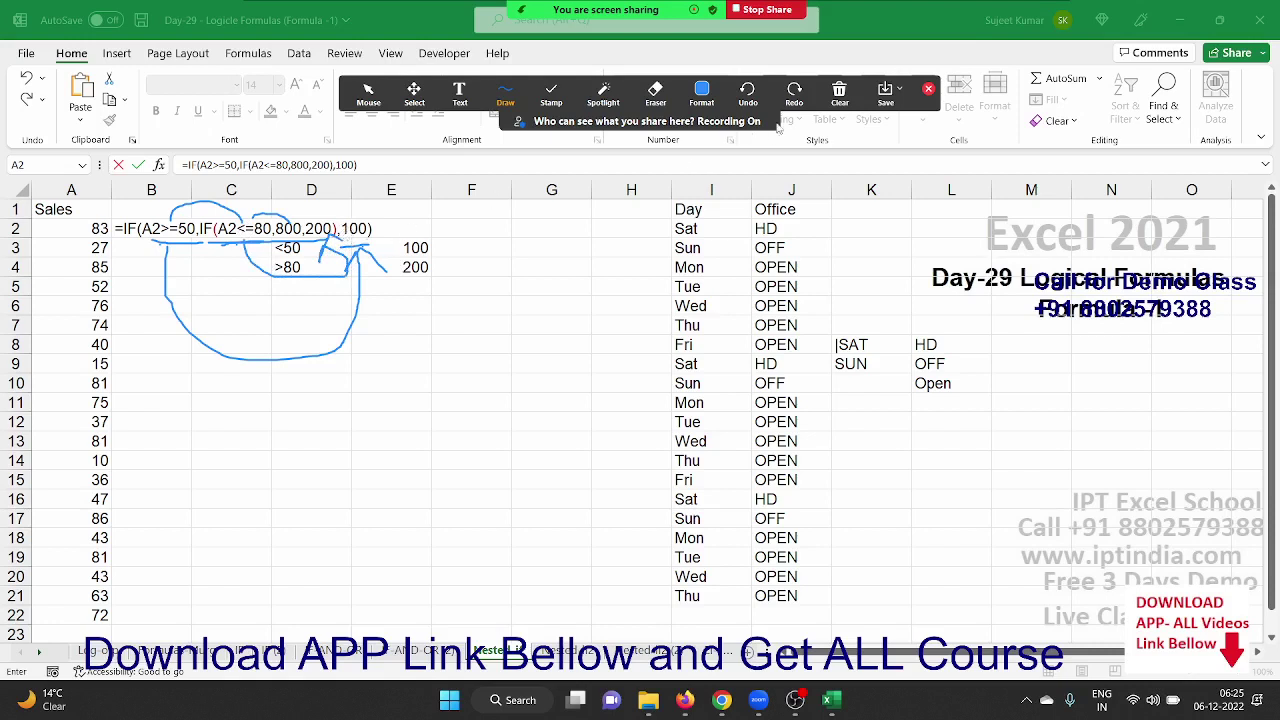
{"action": "left_click", "coordinate": [839, 93]}
{"action": "left_click", "coordinate": [859, 160]}
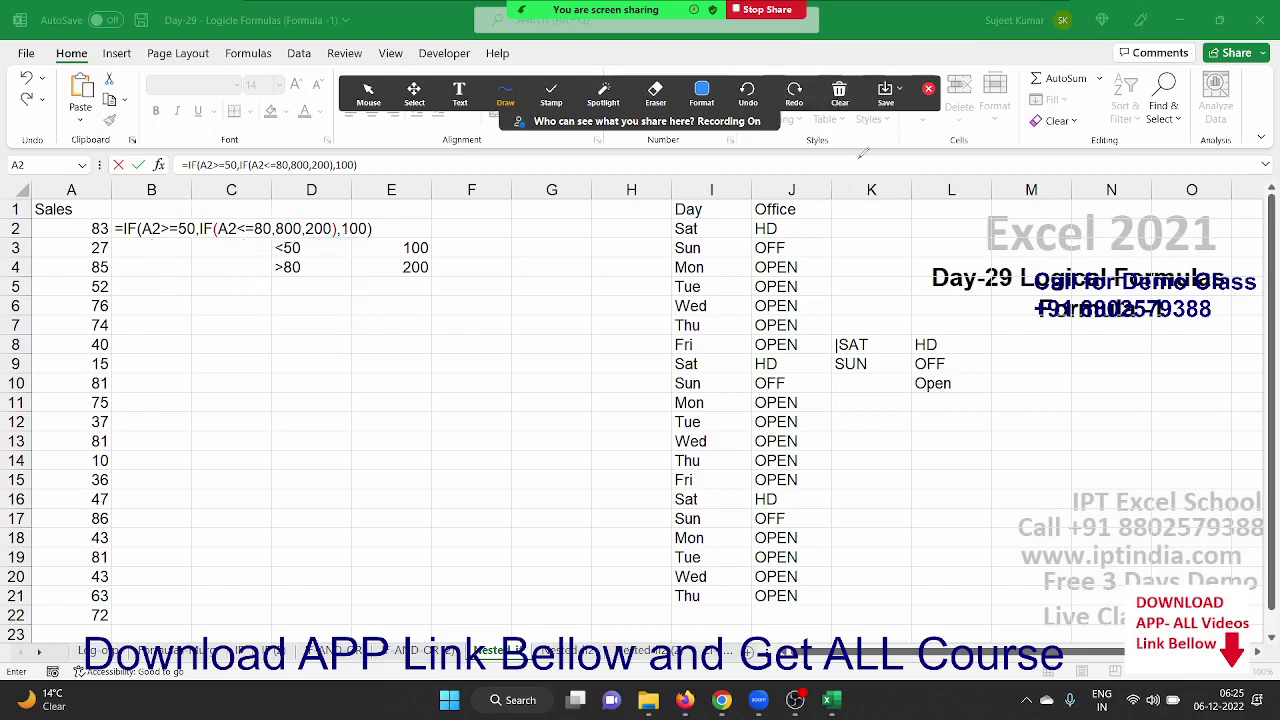
Walk through B2's A2>=50 test and nested IF, then commit it to show 200 for sales of 83
{"action": "left_click", "coordinate": [929, 91]}
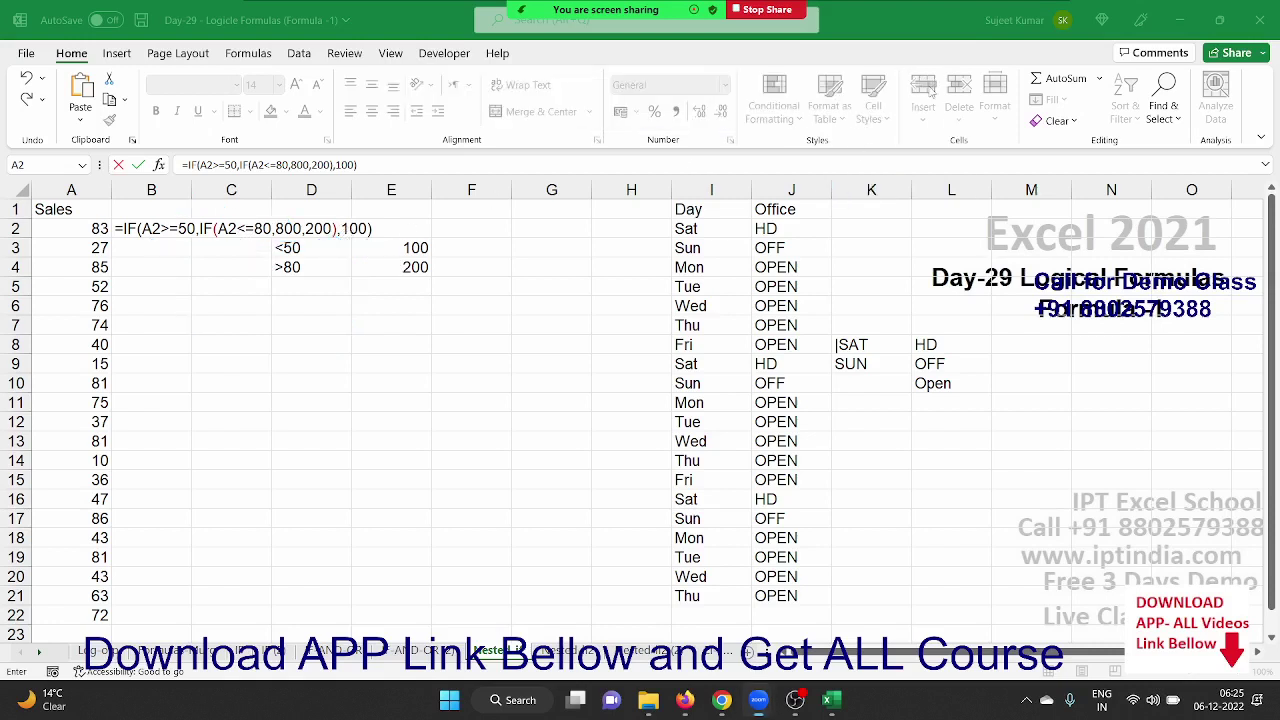
{"action": "left_click", "coordinate": [155, 231]}
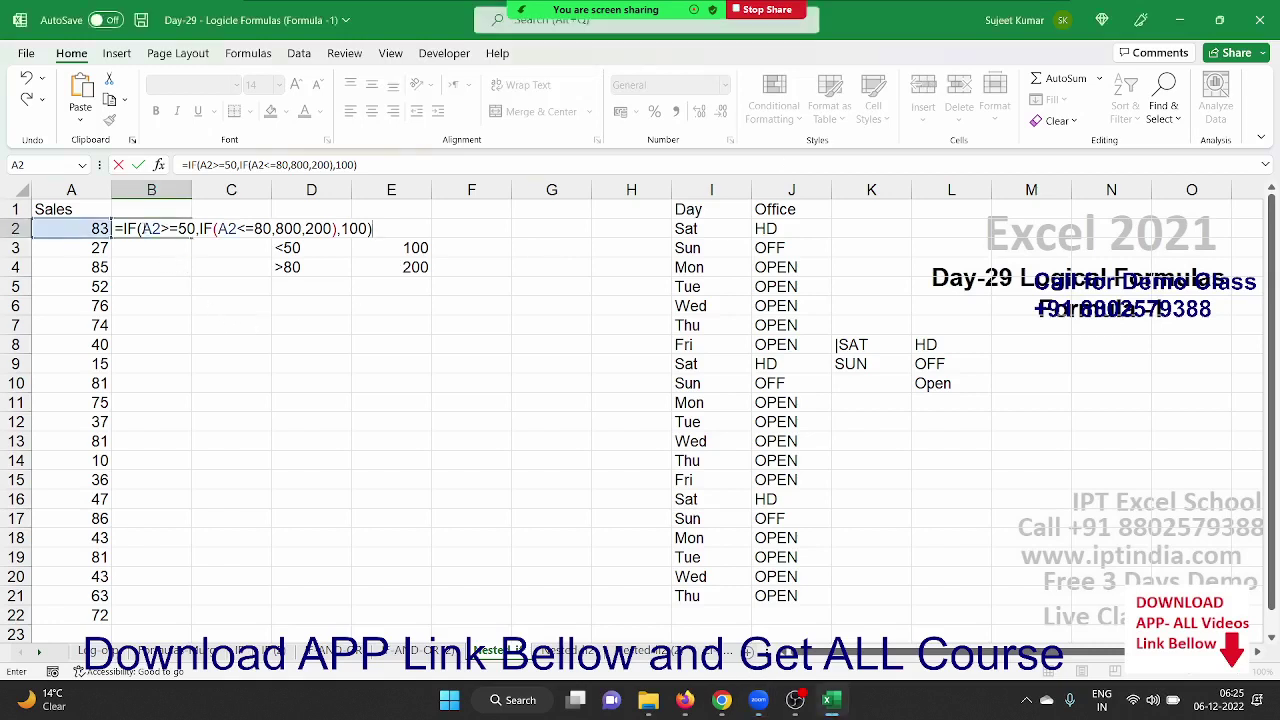
{"action": "left_click_drag", "start_coordinate": [142, 229], "coordinate": [198, 229]}
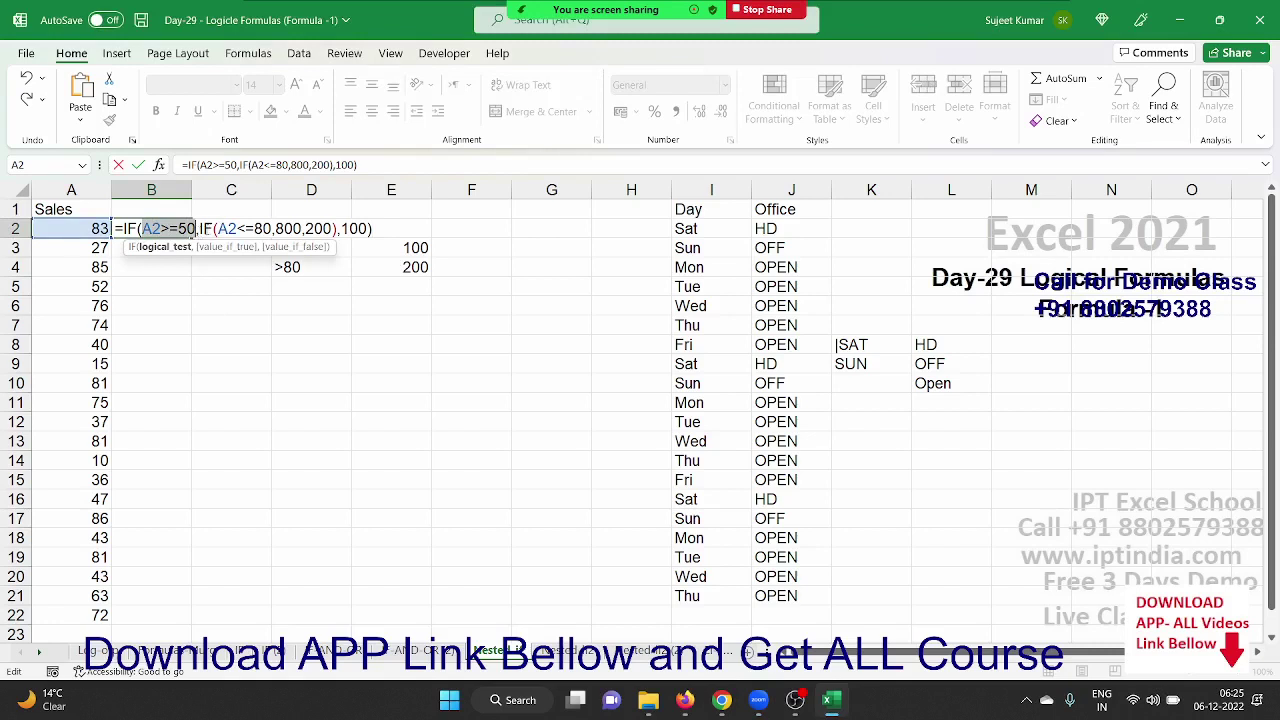
{"action": "left_click_drag", "start_coordinate": [198, 229], "coordinate": [336, 222]}
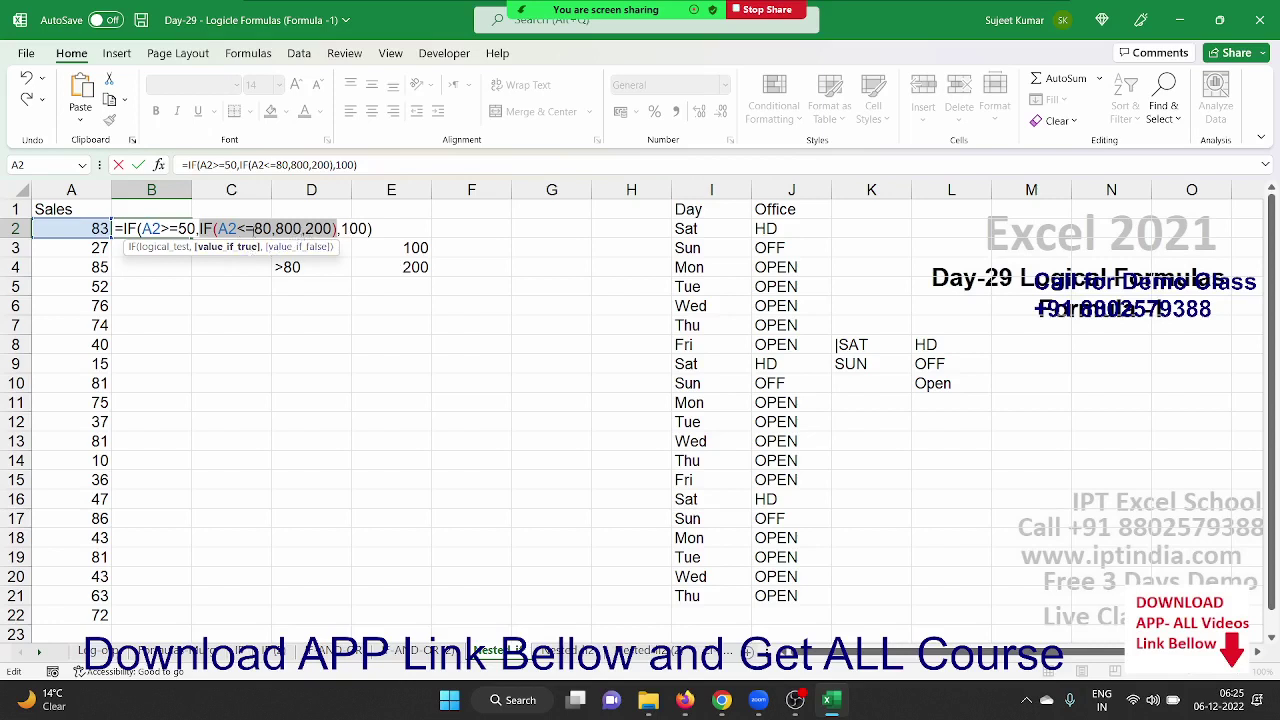
{"action": "left_click", "coordinate": [242, 228]}
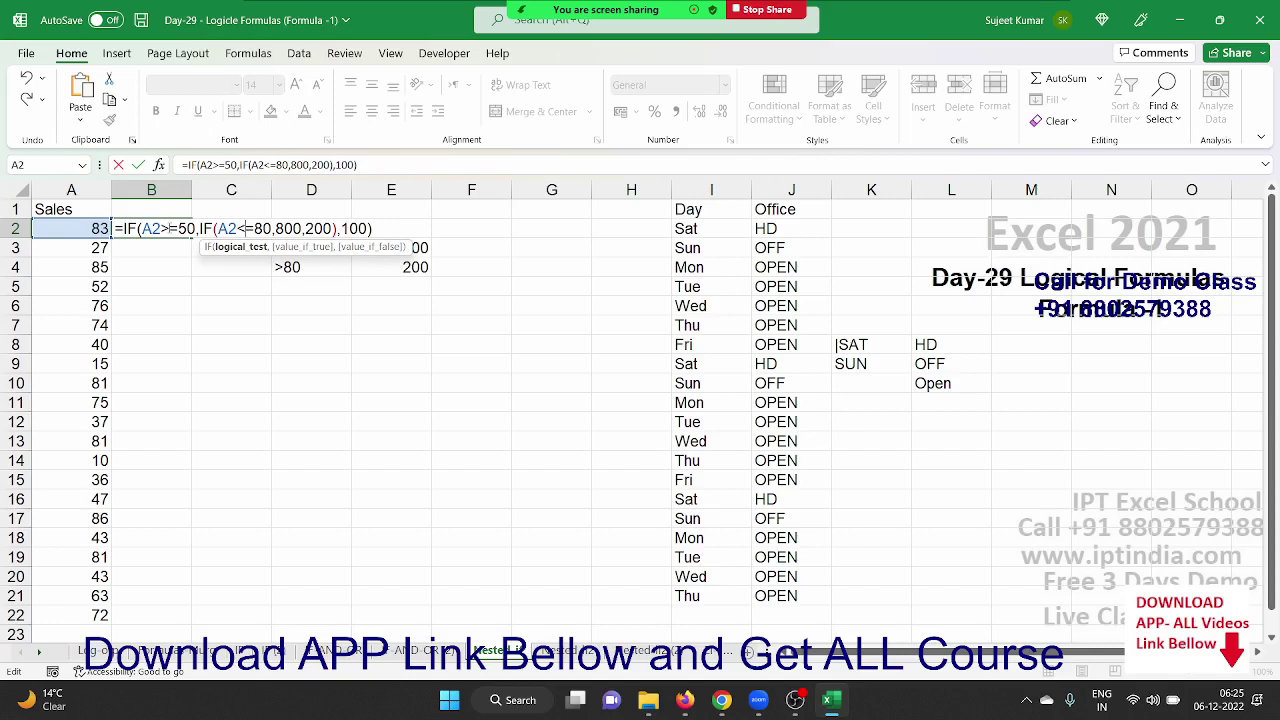
{"action": "key", "text": "Return"}
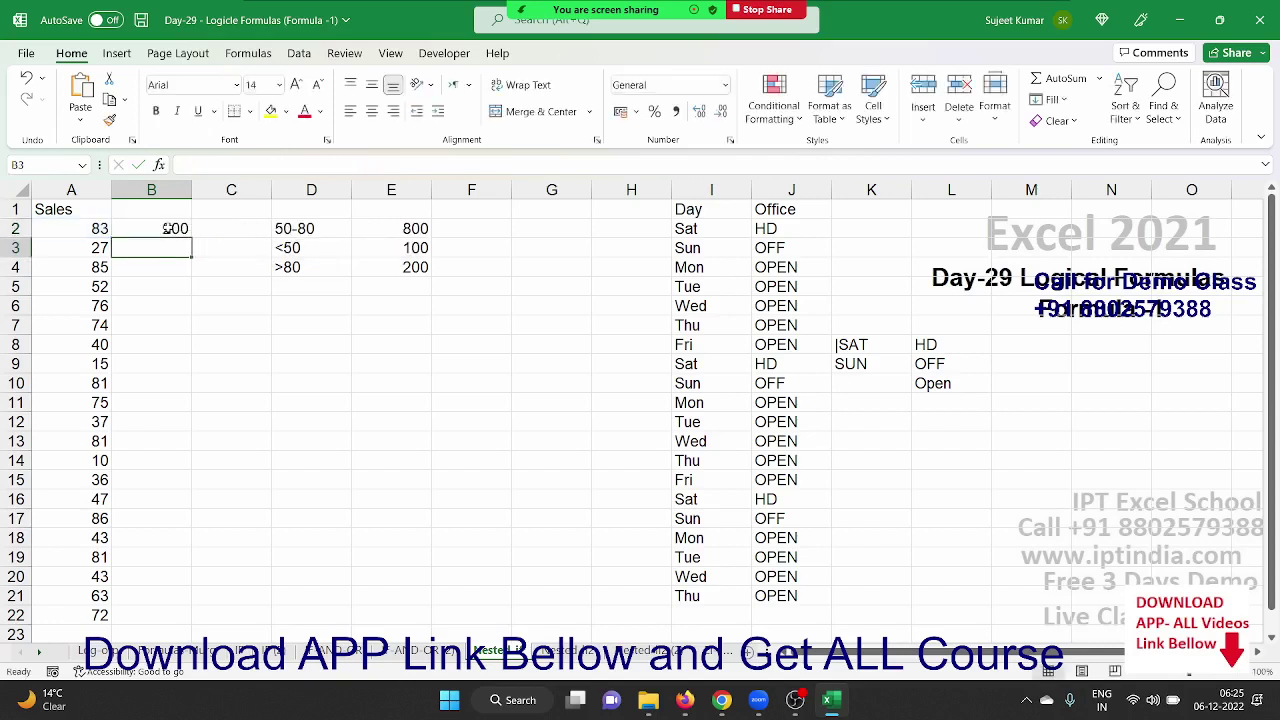
{"action": "left_click", "coordinate": [169, 229]}
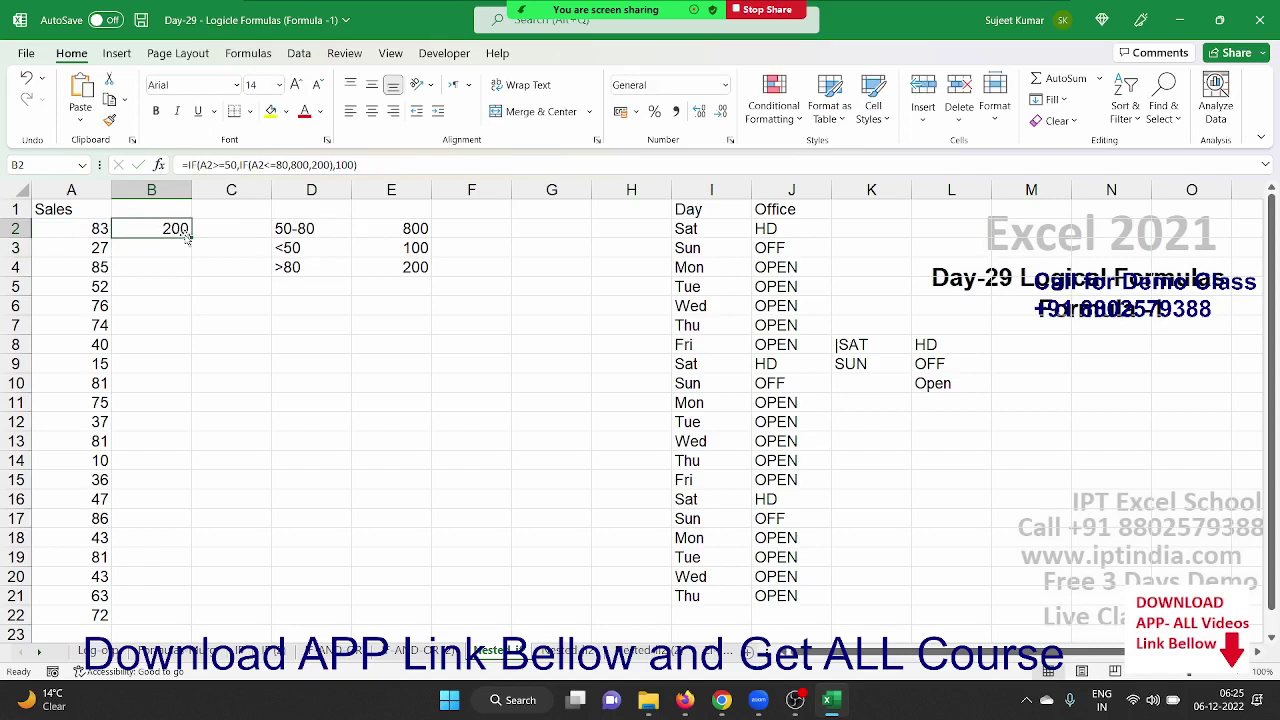
Copy B2's incentive formula down to B22 and clear the old Office statuses in J2:J21
{"action": "double_click", "coordinate": [191, 238]}
{"action": "left_click", "coordinate": [814, 229]}
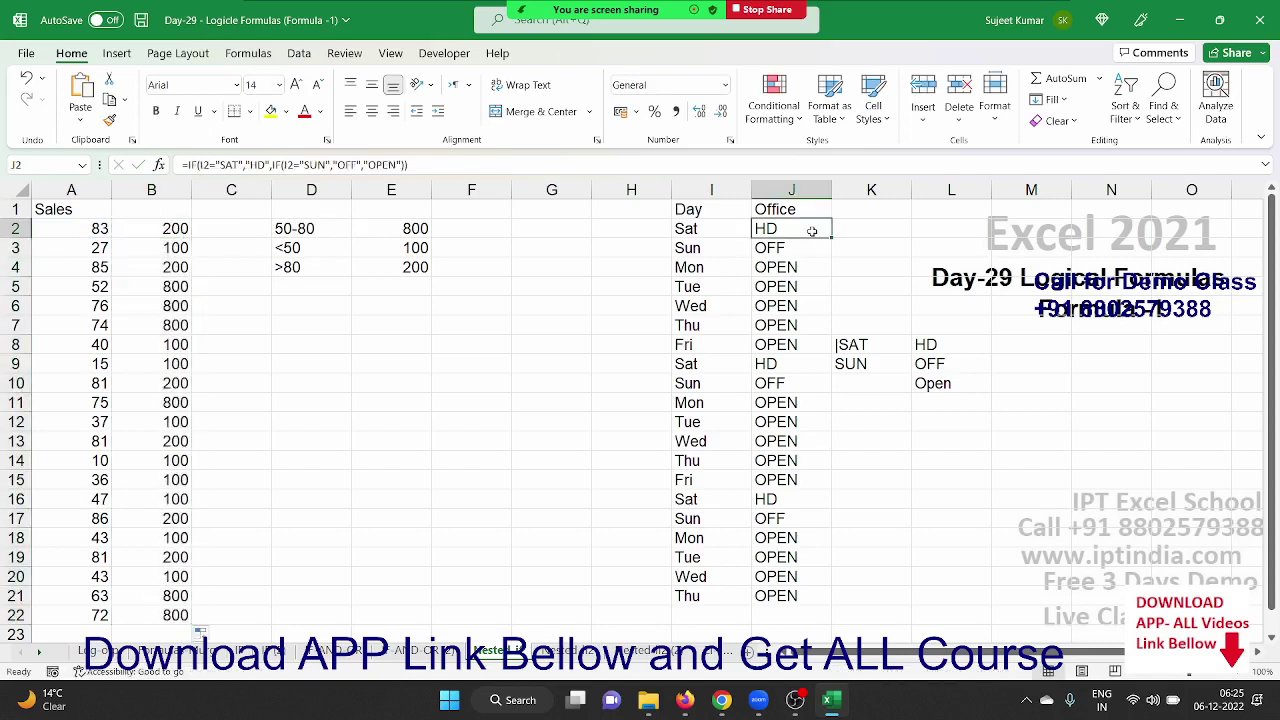
{"action": "double_click", "coordinate": [830, 238]}
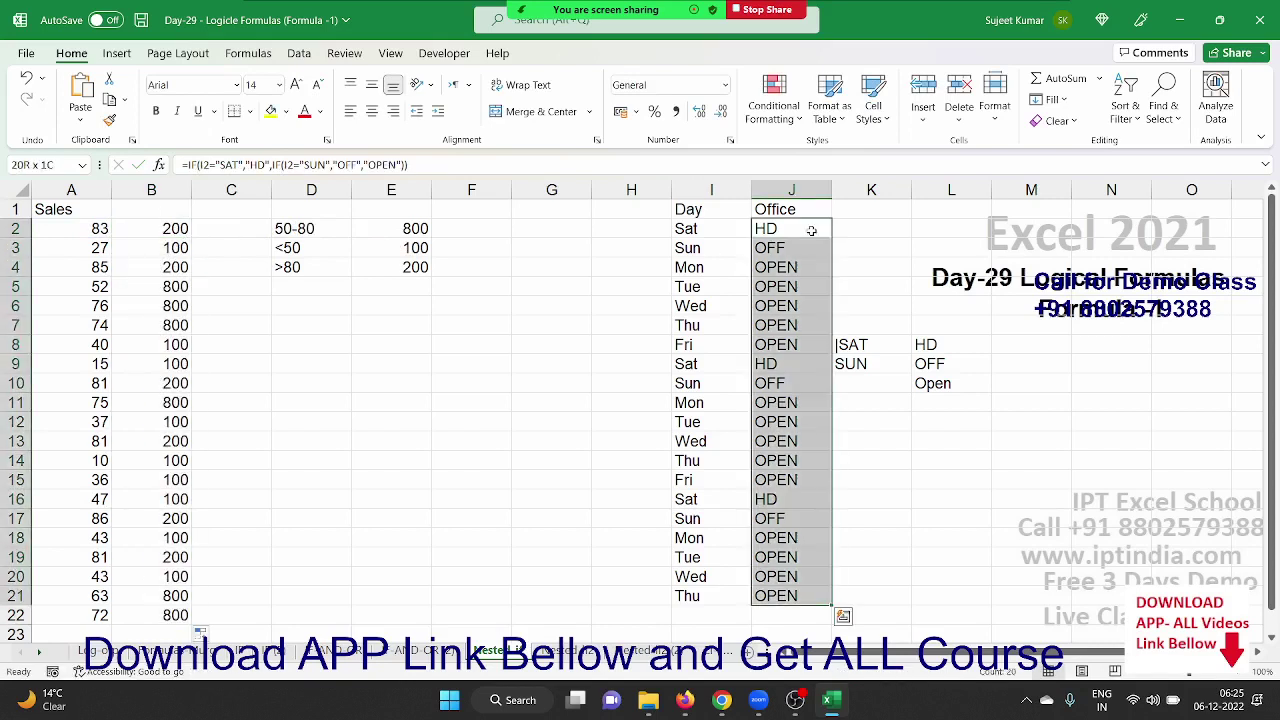
{"action": "key", "text": "Delete"}
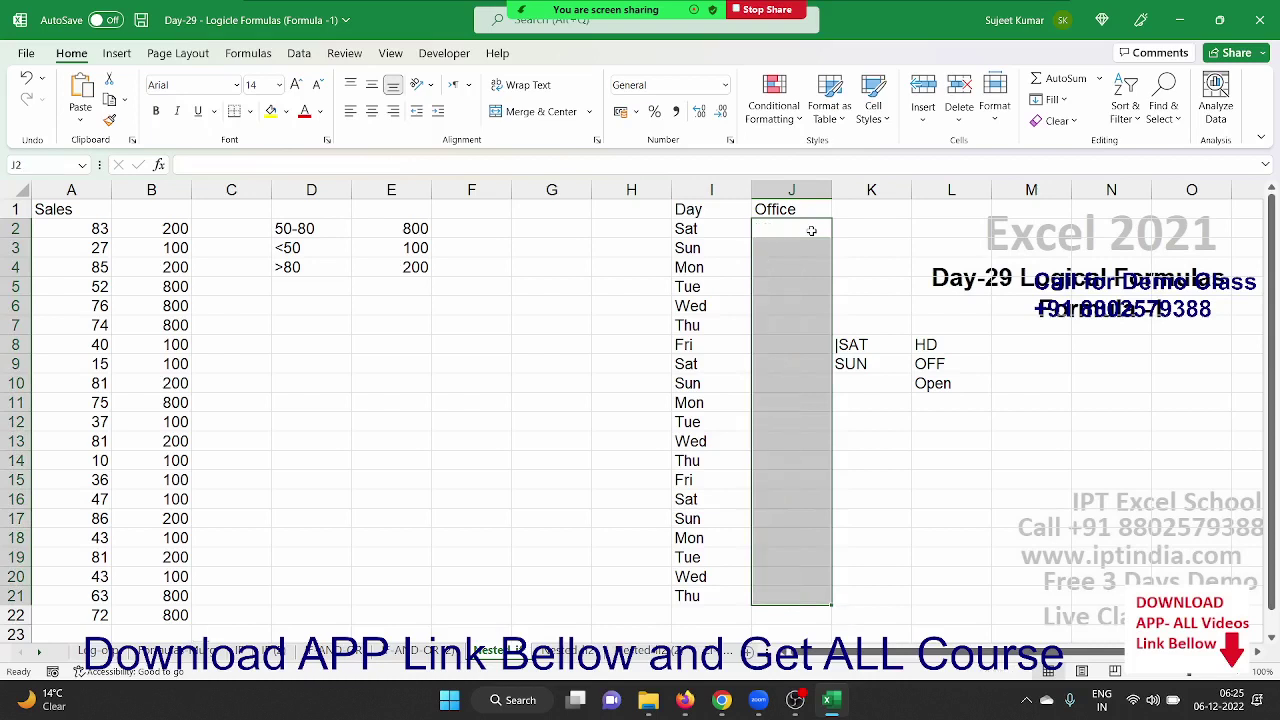
{"action": "left_click", "coordinate": [811, 231]}
Enter =IF(I2="Sat","HD",IF(I2="Sun","OFF","open")) in J2, accepting Excel's suggested correction
{"action": "type", "text": "=if"}
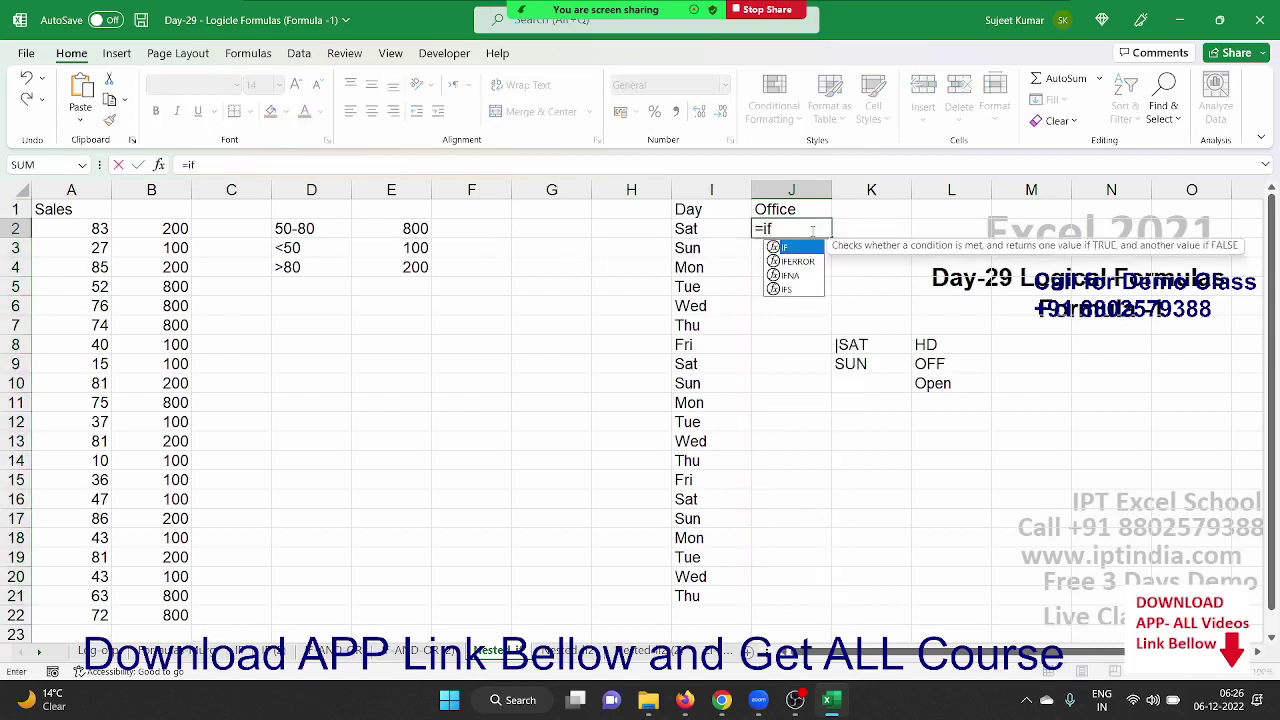
{"action": "key", "text": "Tab"}
{"action": "type", "text": "I2=\""}
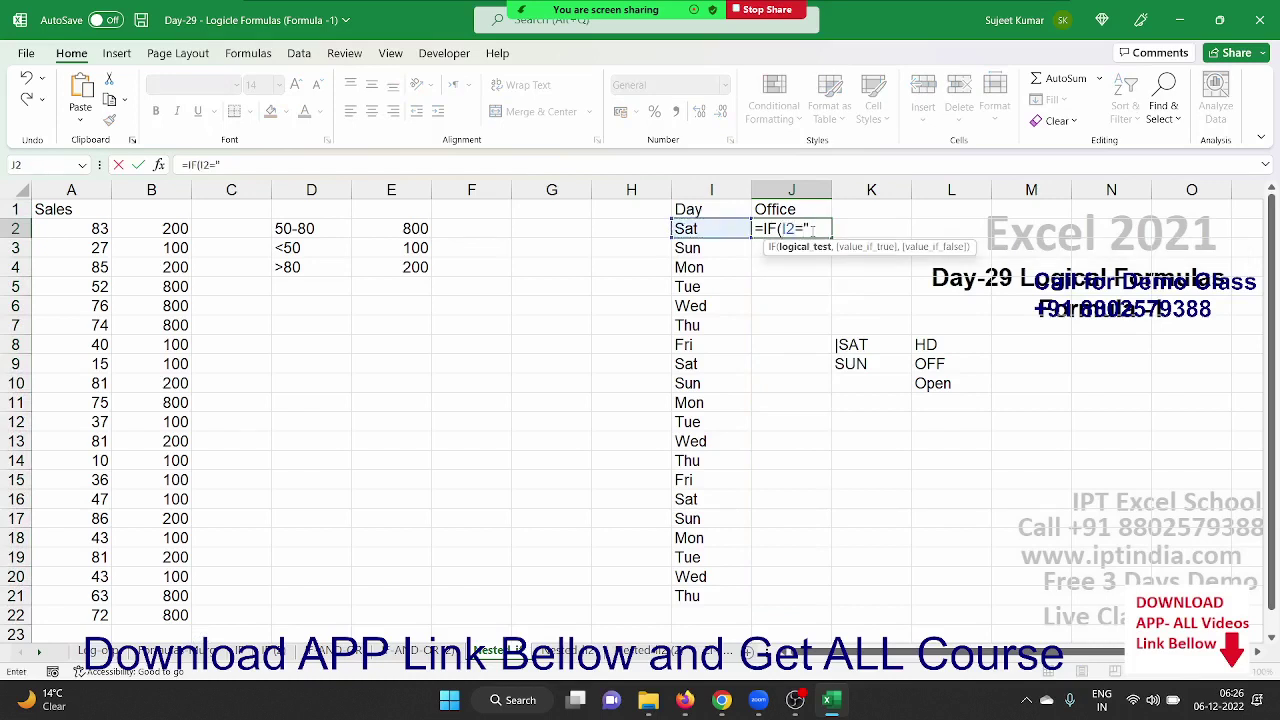
{"action": "type", "text": "Sat\","}
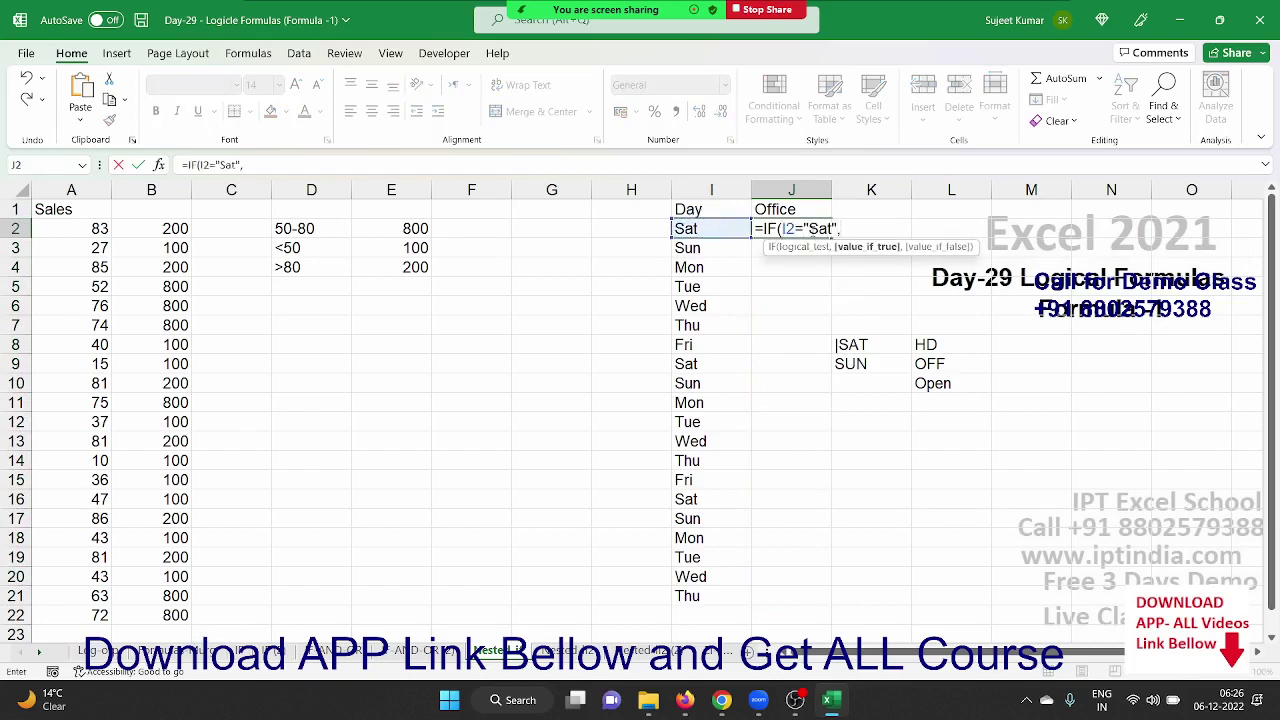
{"action": "type", "text": "\""}
{"action": "type", "text": "HD"}
{"action": "type", "text": "\","}
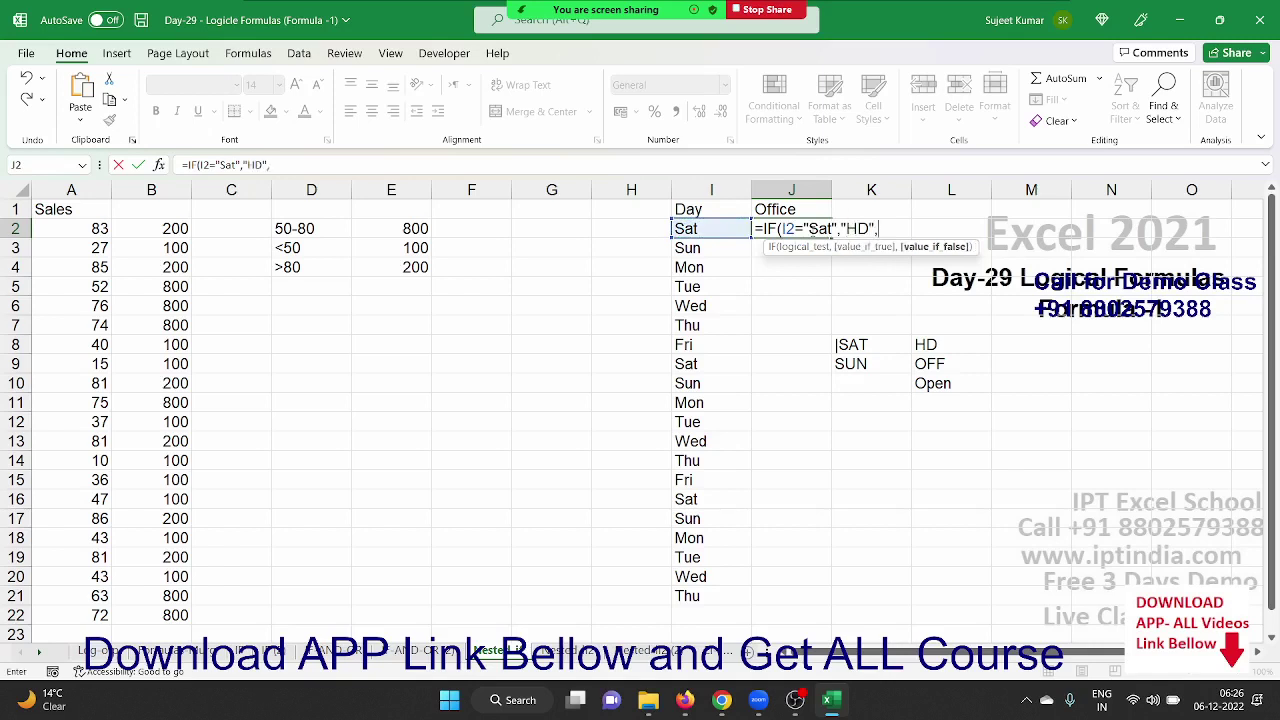
{"action": "type", "text": "IF("}
{"action": "left_click", "coordinate": [686, 228]}
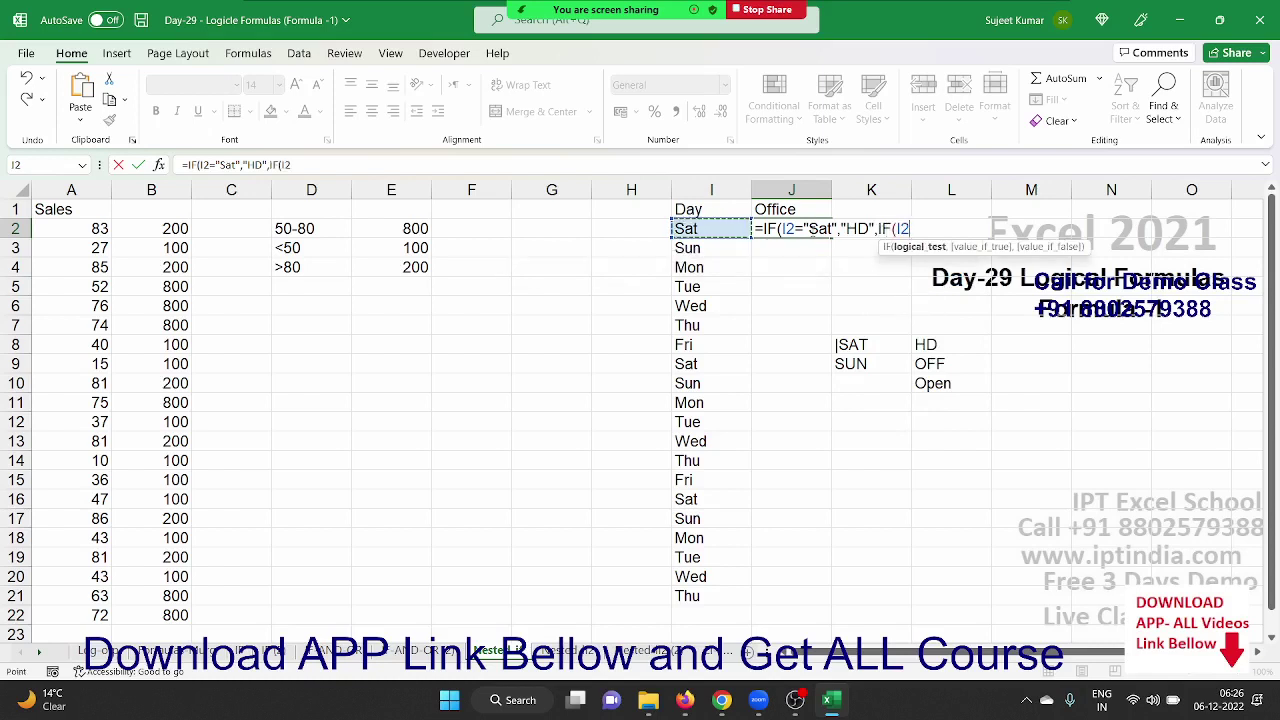
{"action": "type", "text": "=\""}
{"action": "type", "text": "Su"}
{"action": "type", "text": "n\","}
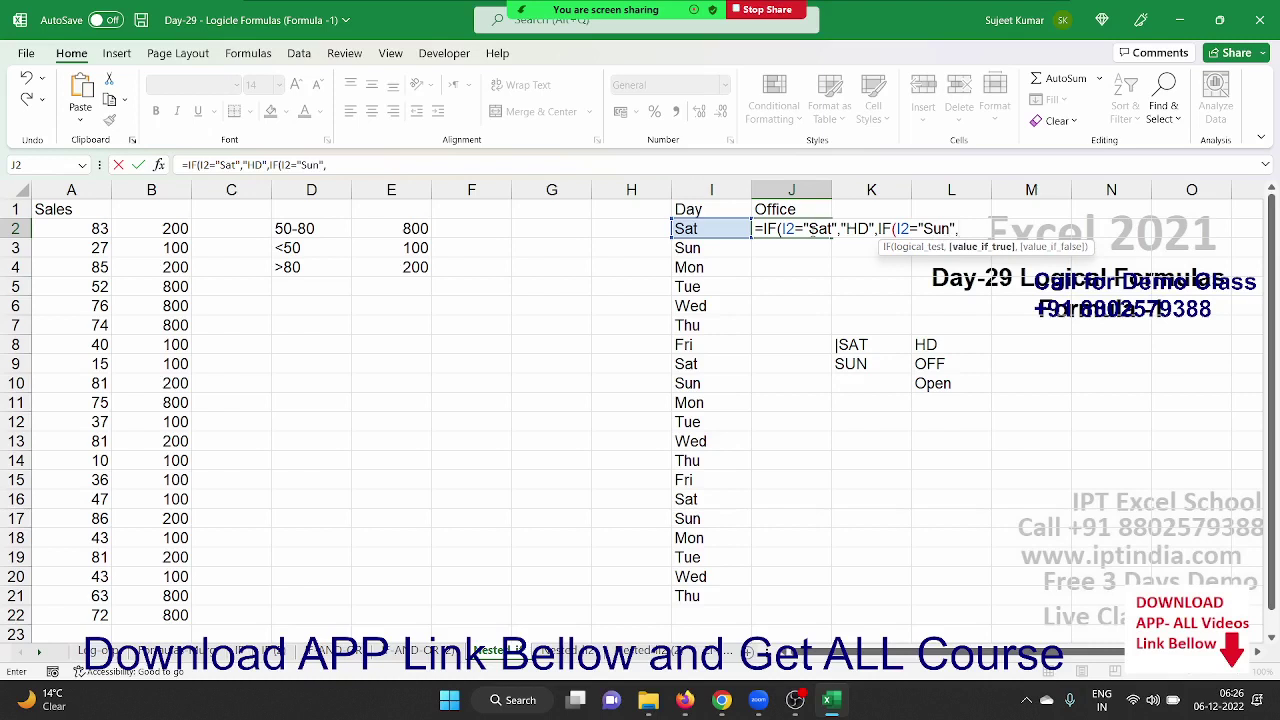
{"action": "type", "text": "\""}
{"action": "type", "text": "O"}
{"action": "type", "text": "FF\",\""}
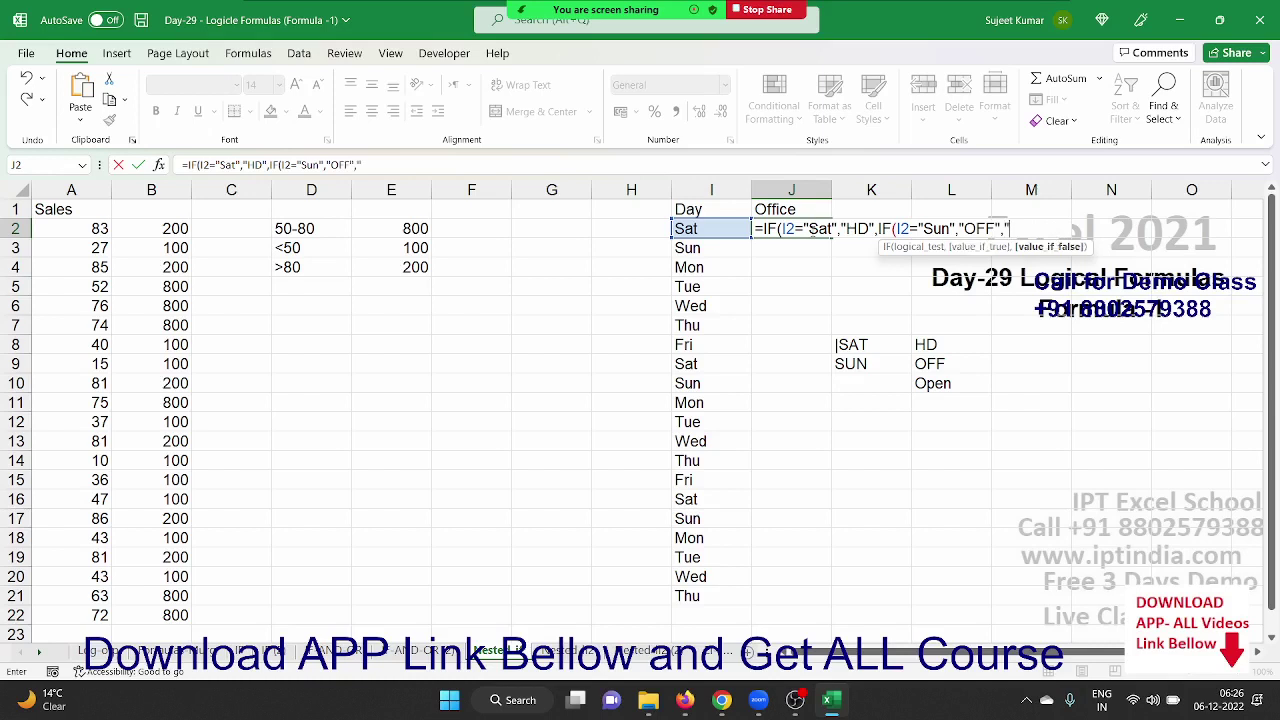
{"action": "type", "text": "op"}
{"action": "type", "text": "en\""}
{"action": "type", "text": ")"}
{"action": "key", "text": "BackSpace"}
{"action": "type", "text": ")"}
{"action": "key", "text": "Return"}
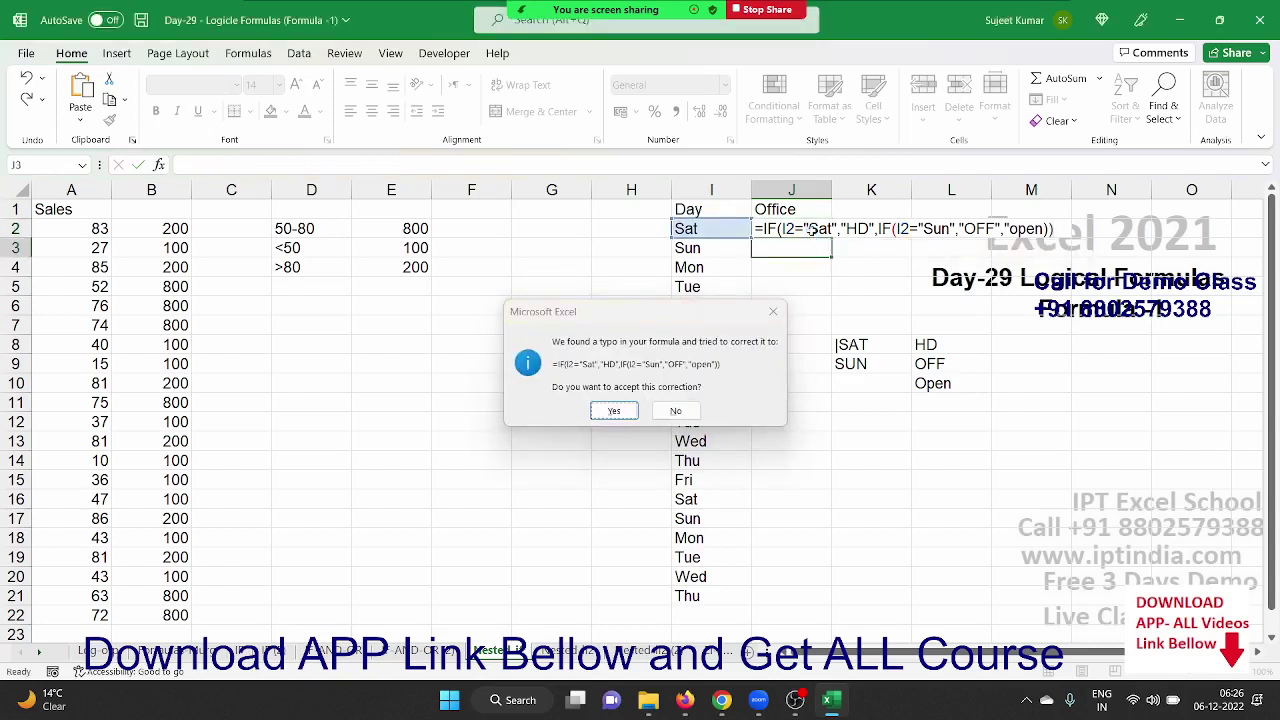
{"action": "key", "text": "Return"}
Review the J2 formula's HD result, the nested IF test and its OFF/open arguments
{"action": "left_click", "coordinate": [811, 231]}
{"action": "double_click", "coordinate": [811, 231]}
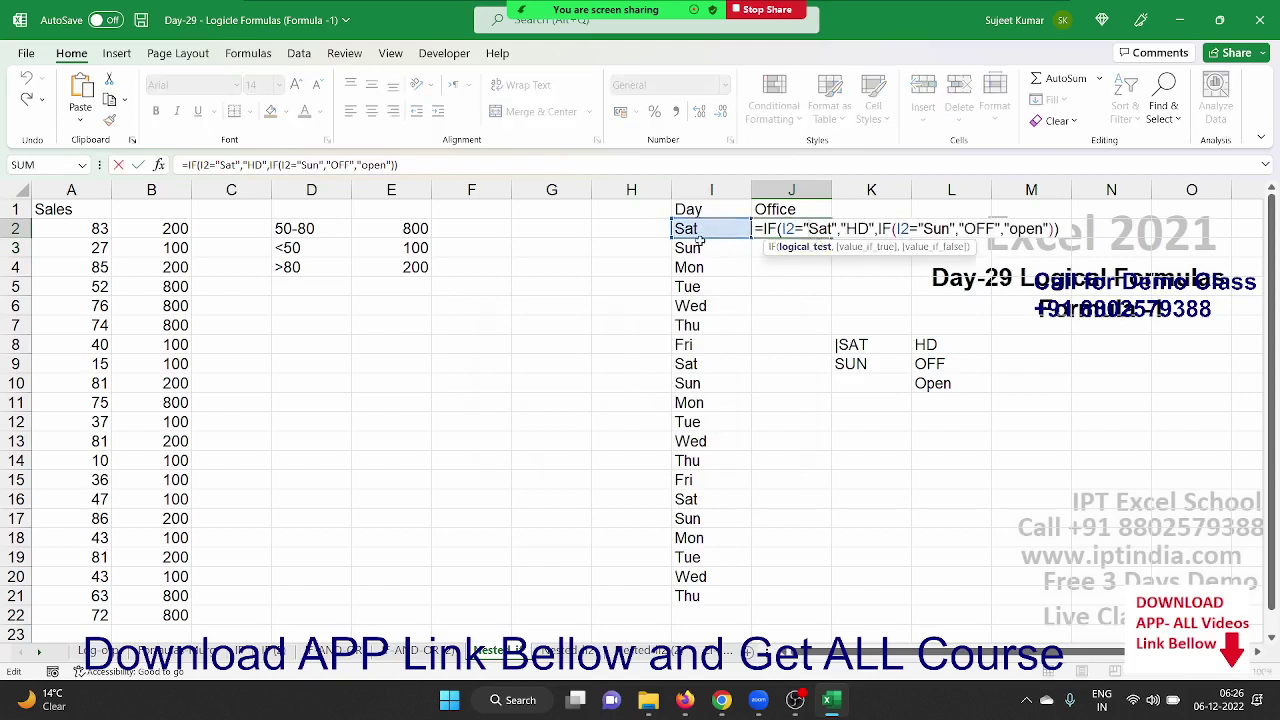
{"action": "key", "text": "Escape"}
{"action": "double_click", "coordinate": [782, 229]}
{"action": "left_click", "coordinate": [846, 229]}
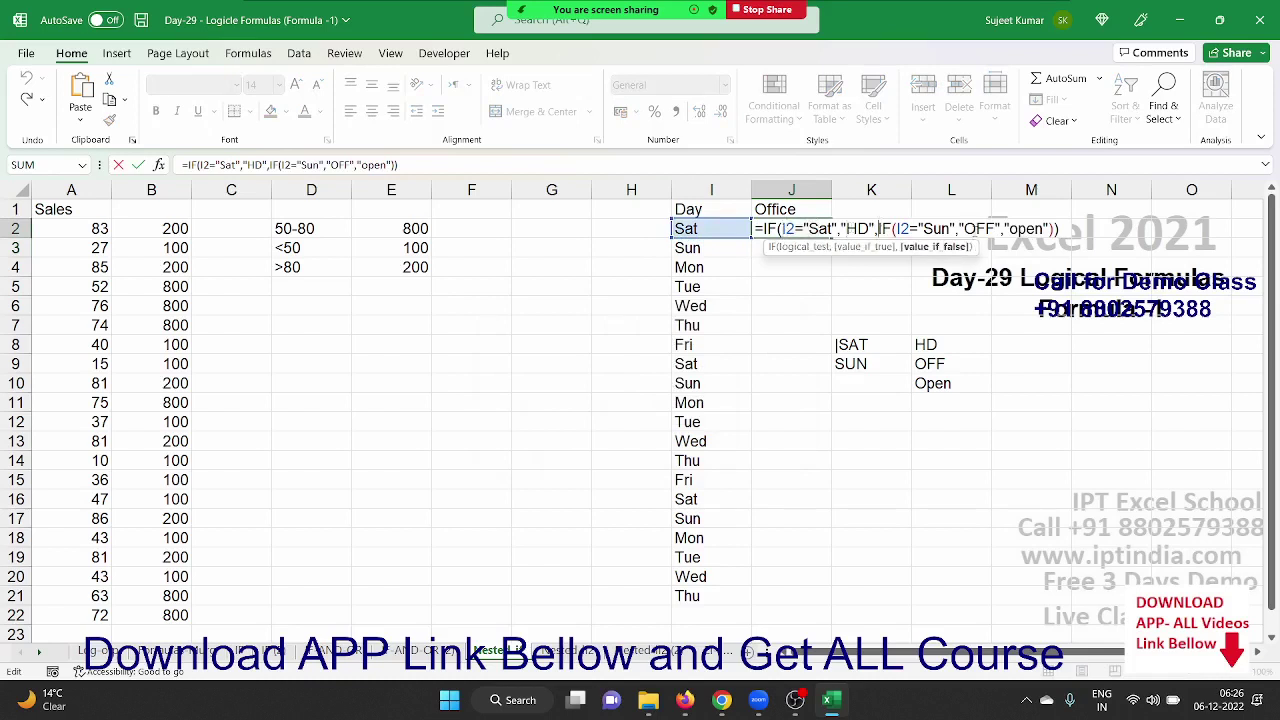
{"action": "left_click", "coordinate": [973, 229]}
{"action": "left_click", "coordinate": [1030, 229]}
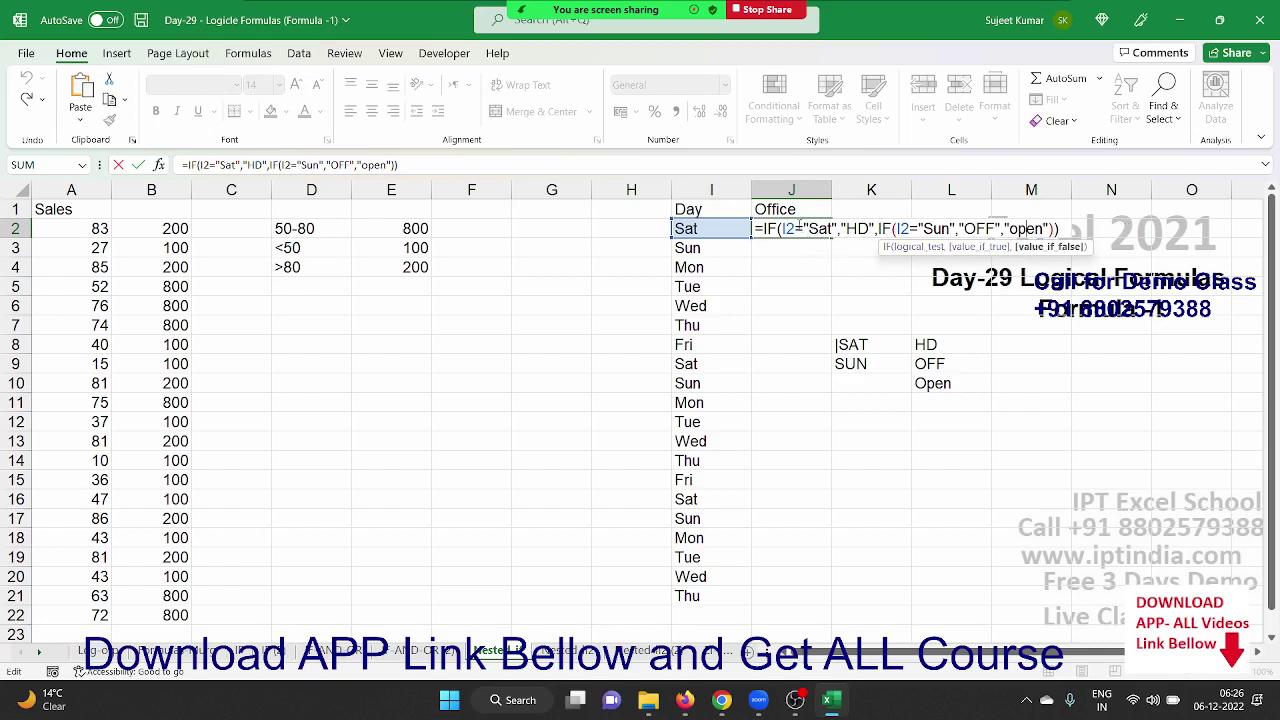
{"action": "left_click", "coordinate": [845, 228]}
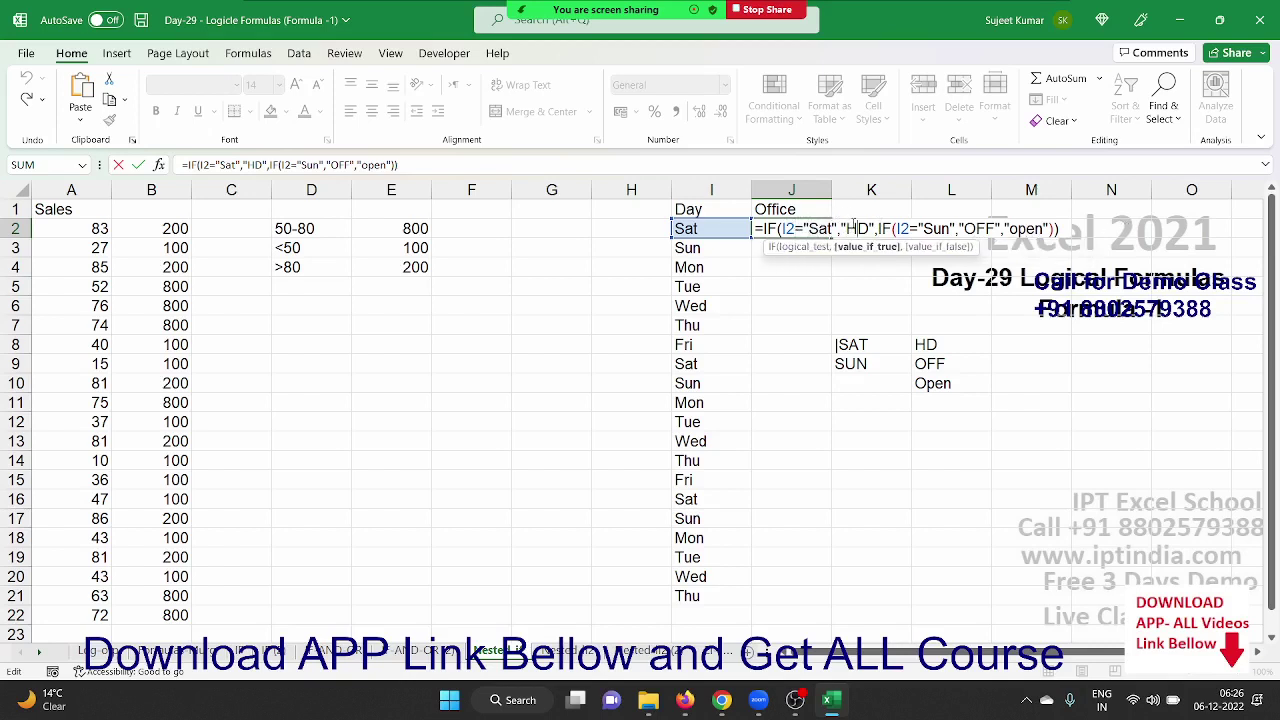
{"action": "double_click", "coordinate": [853, 228]}
{"action": "left_click_drag", "start_coordinate": [879, 228], "coordinate": [1060, 228]}
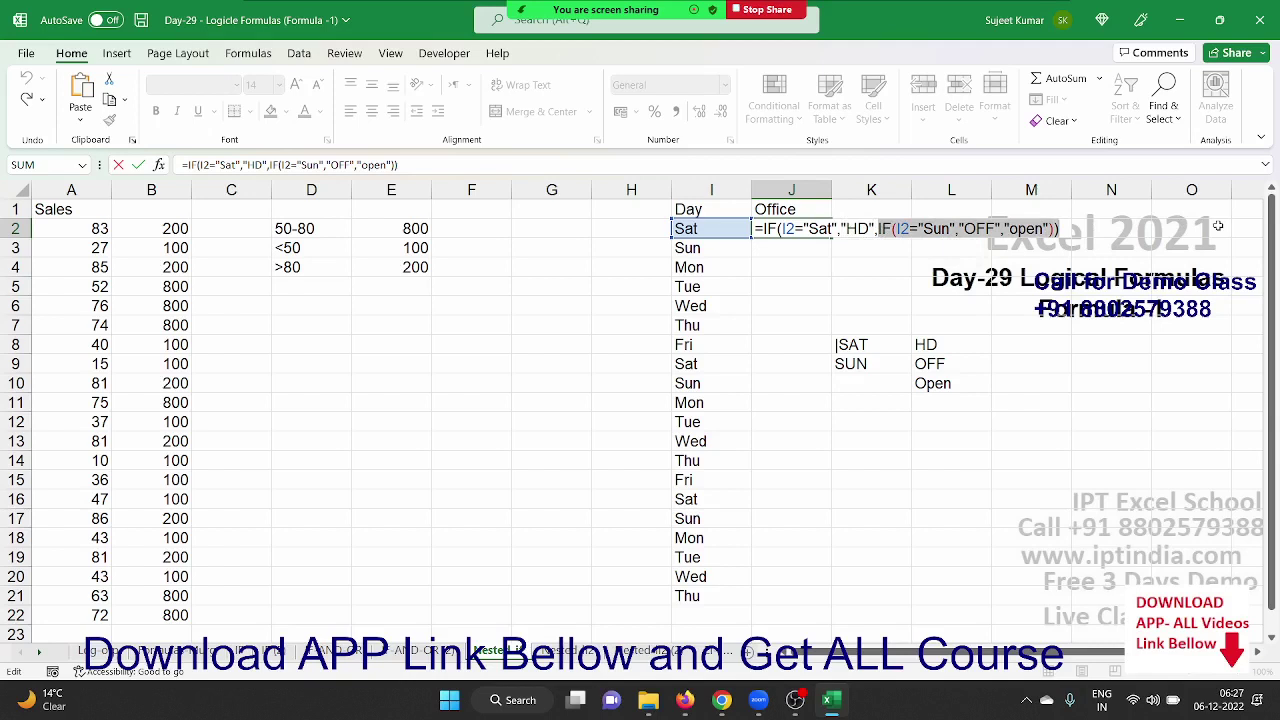
{"action": "left_click", "coordinate": [911, 230]}
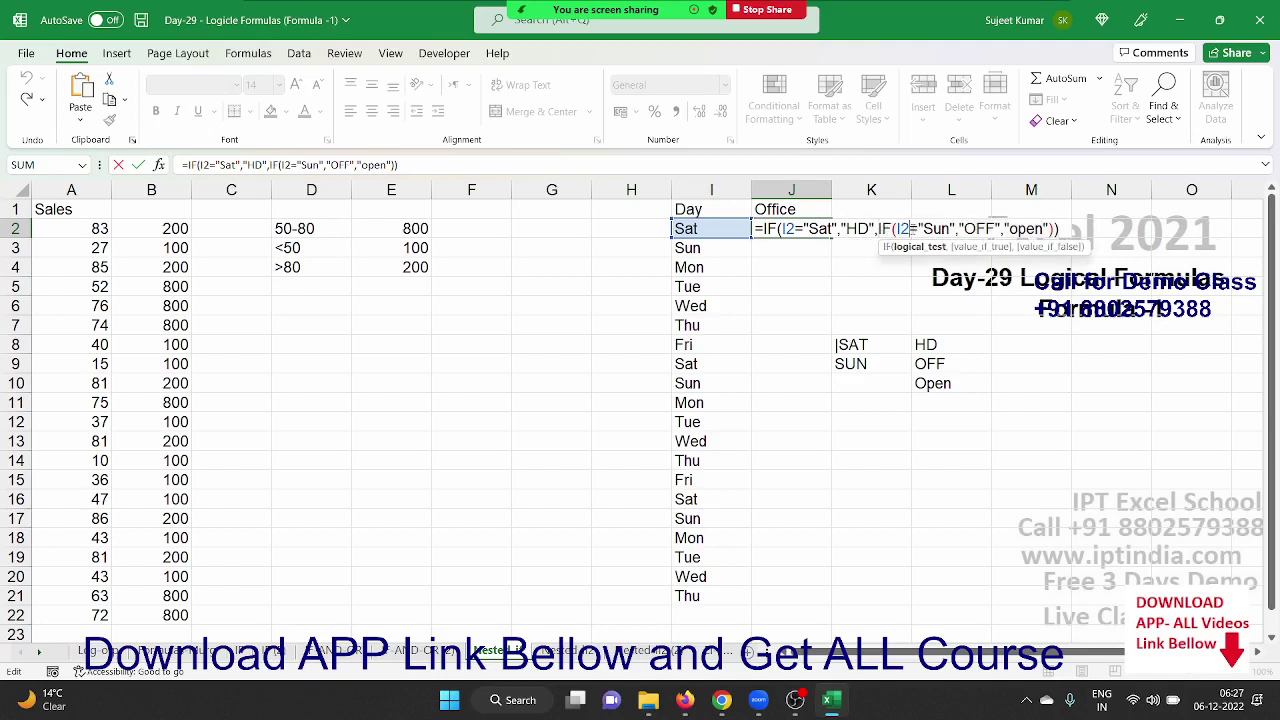
{"action": "double_click", "coordinate": [904, 229]}
Review B2's nested IF formula and its A2 reference, leaving it unchanged
{"action": "key", "text": "Escape"}
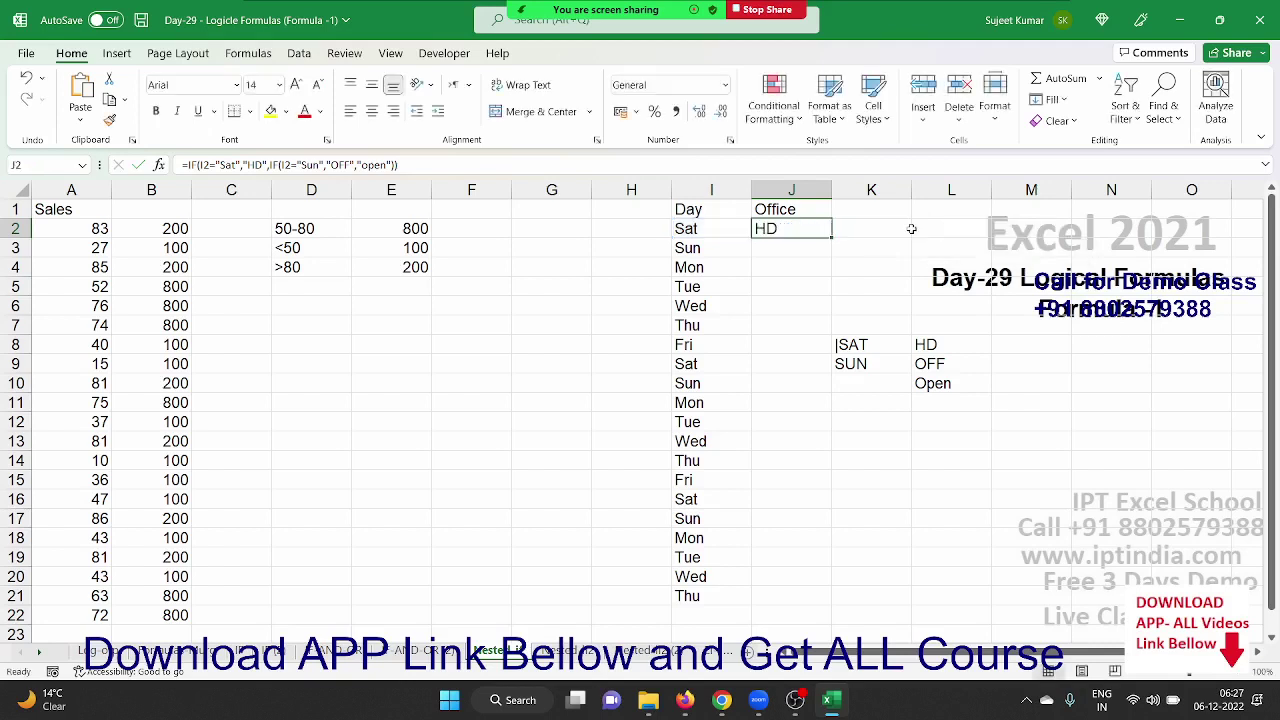
{"action": "double_click", "coordinate": [165, 229]}
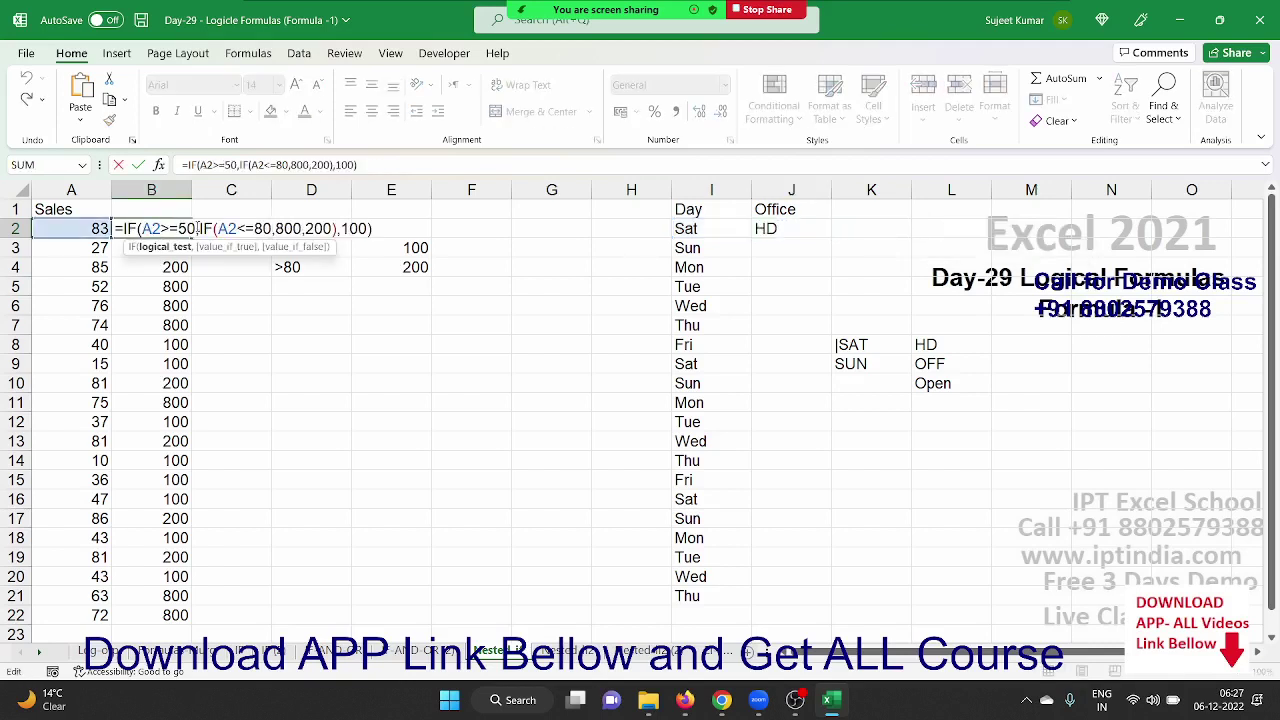
{"action": "double_click", "coordinate": [229, 229]}
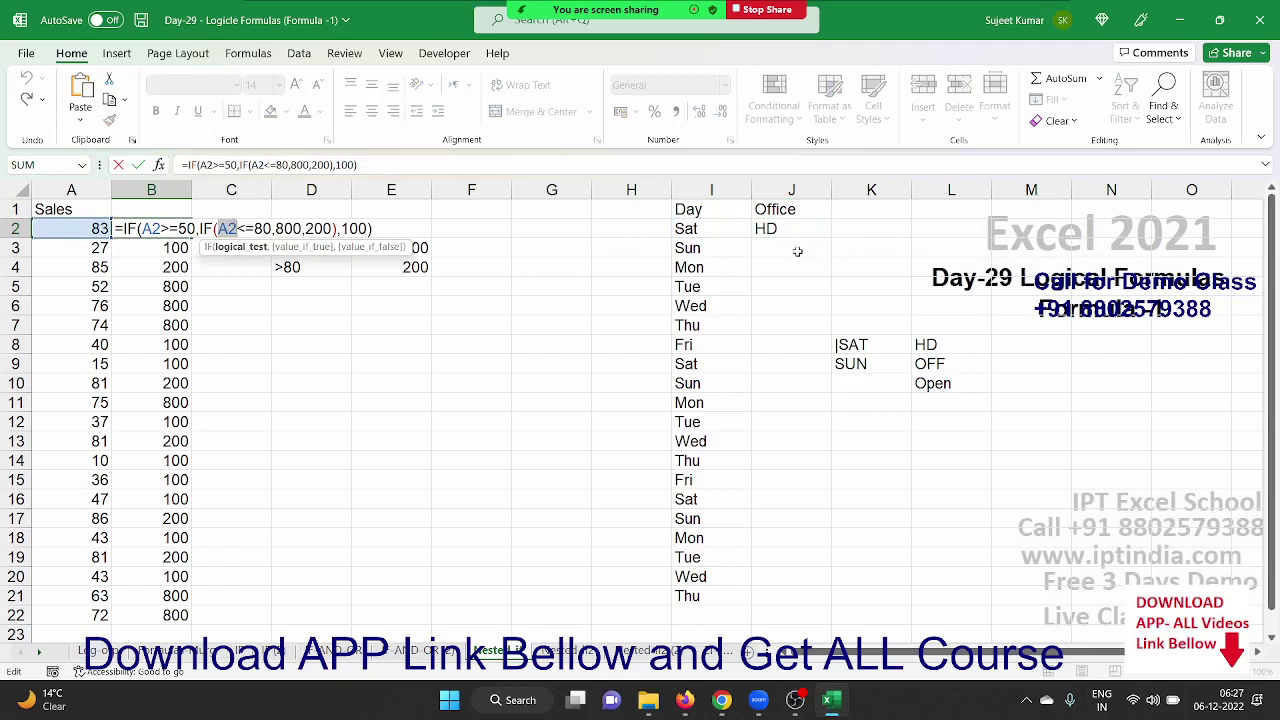
{"action": "key", "text": "Return"}
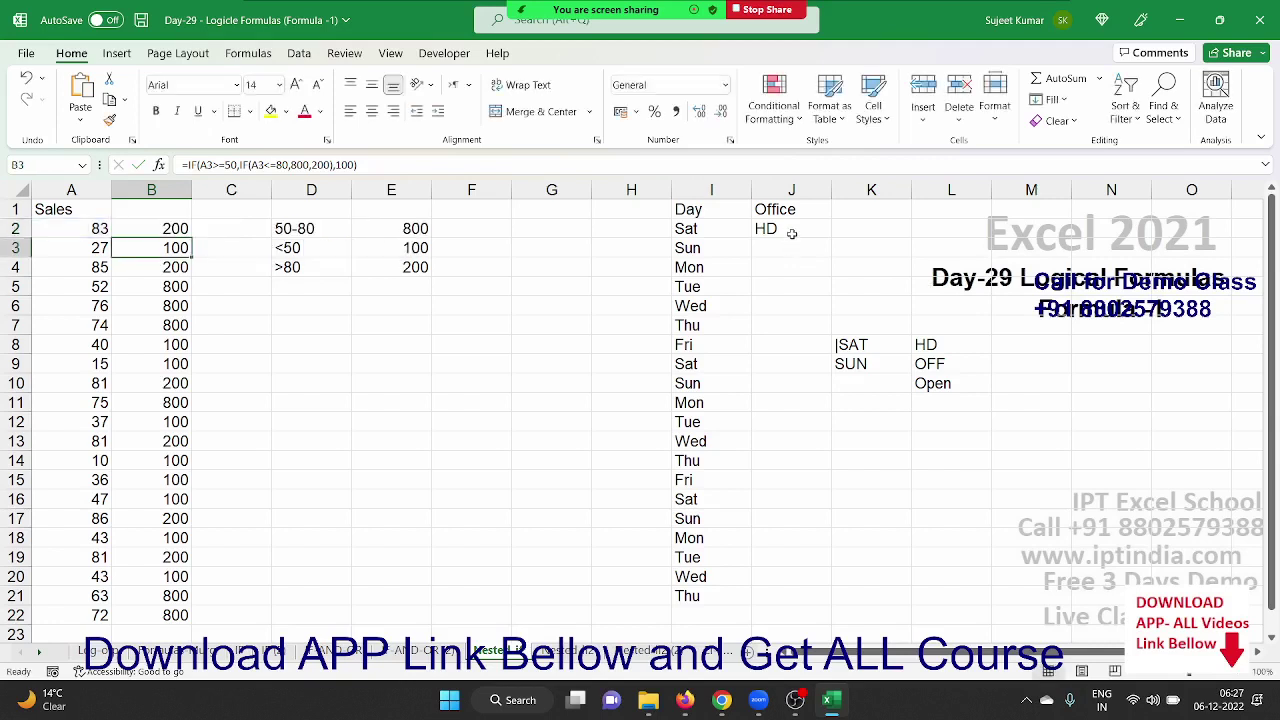
Fill the J2 Office formula down to J21 and save the workbook
{"action": "left_click", "coordinate": [790, 232]}
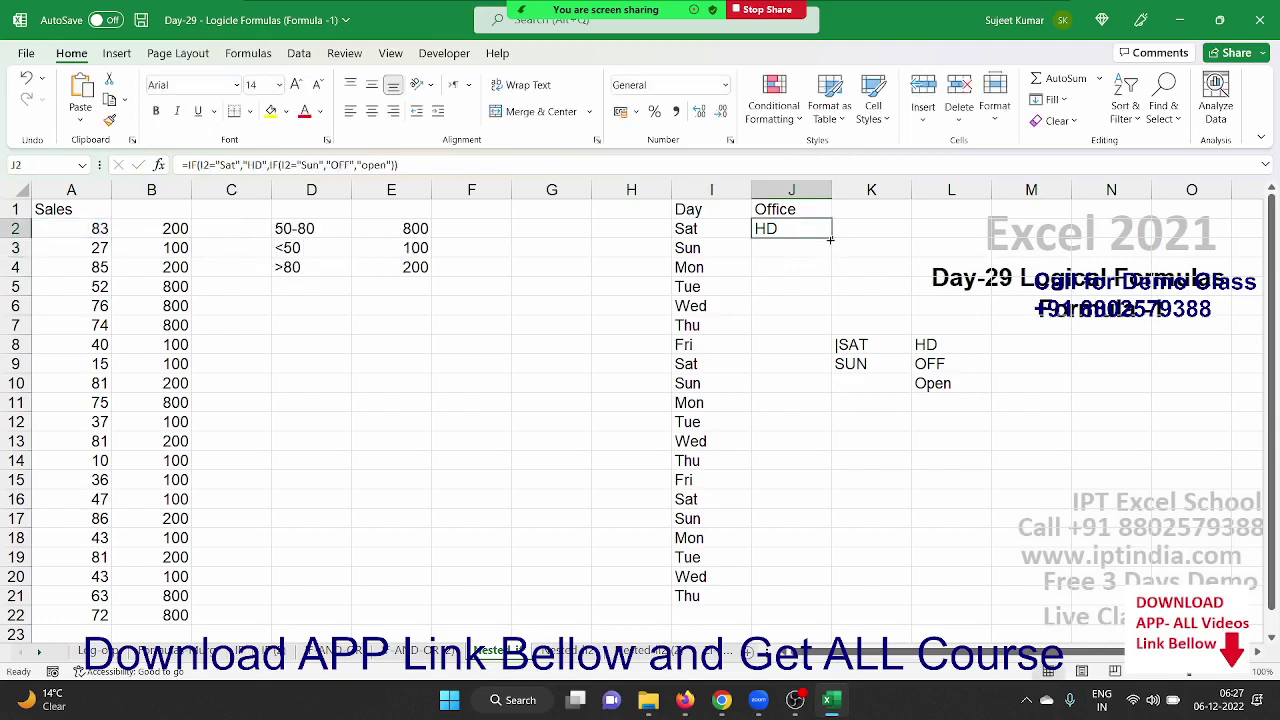
{"action": "double_click", "coordinate": [830, 240]}
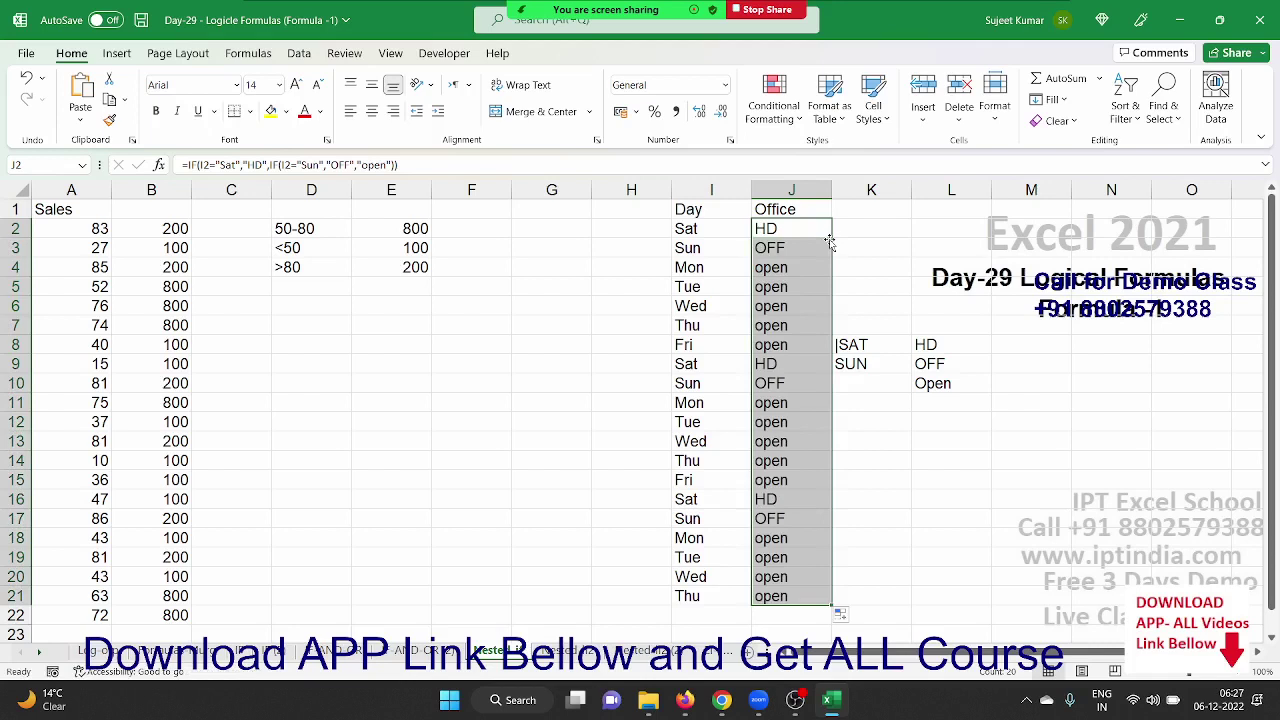
{"action": "left_click", "coordinate": [167, 232]}
{"action": "mouse_move", "coordinate": [478, 40]}
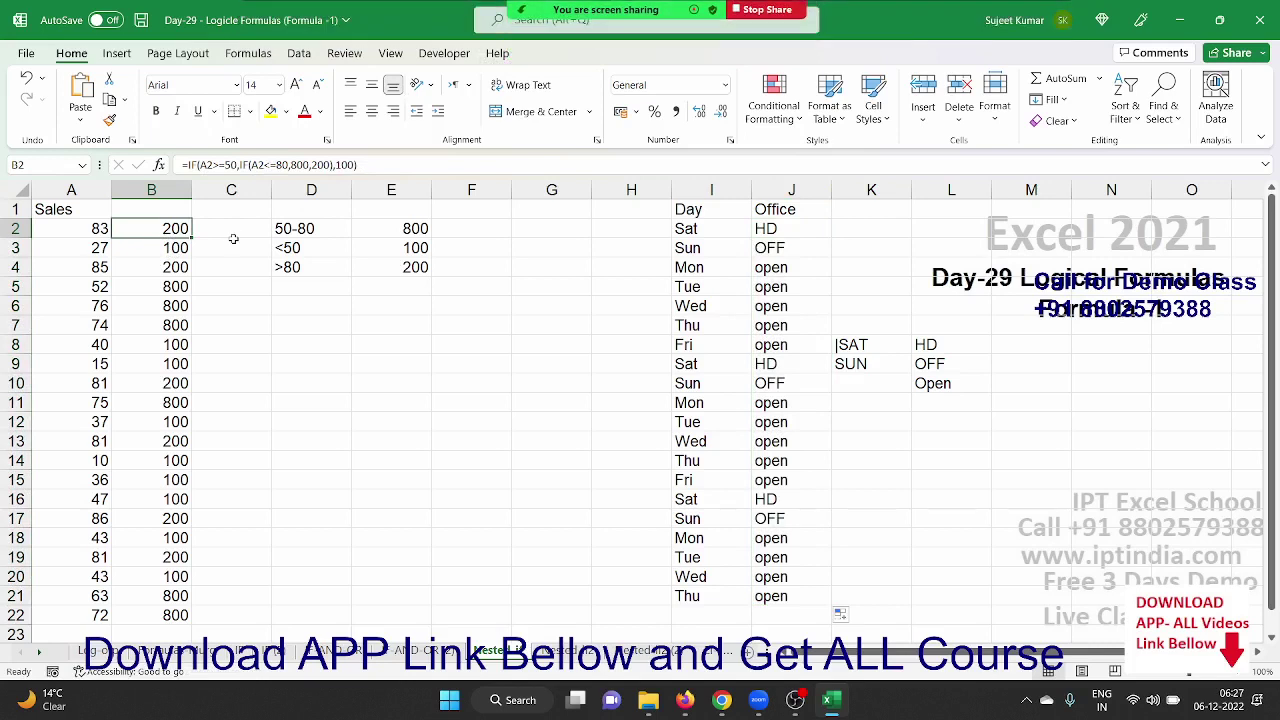
{"action": "key", "text": "ctrl+s"}
Inspect the Result sheet's nested IF formula in F2 without changing it
{"action": "scroll", "coordinate": [640, 420], "scroll_direction": "down", "scroll_amount": 7}
{"action": "left_click", "coordinate": [151, 402]}
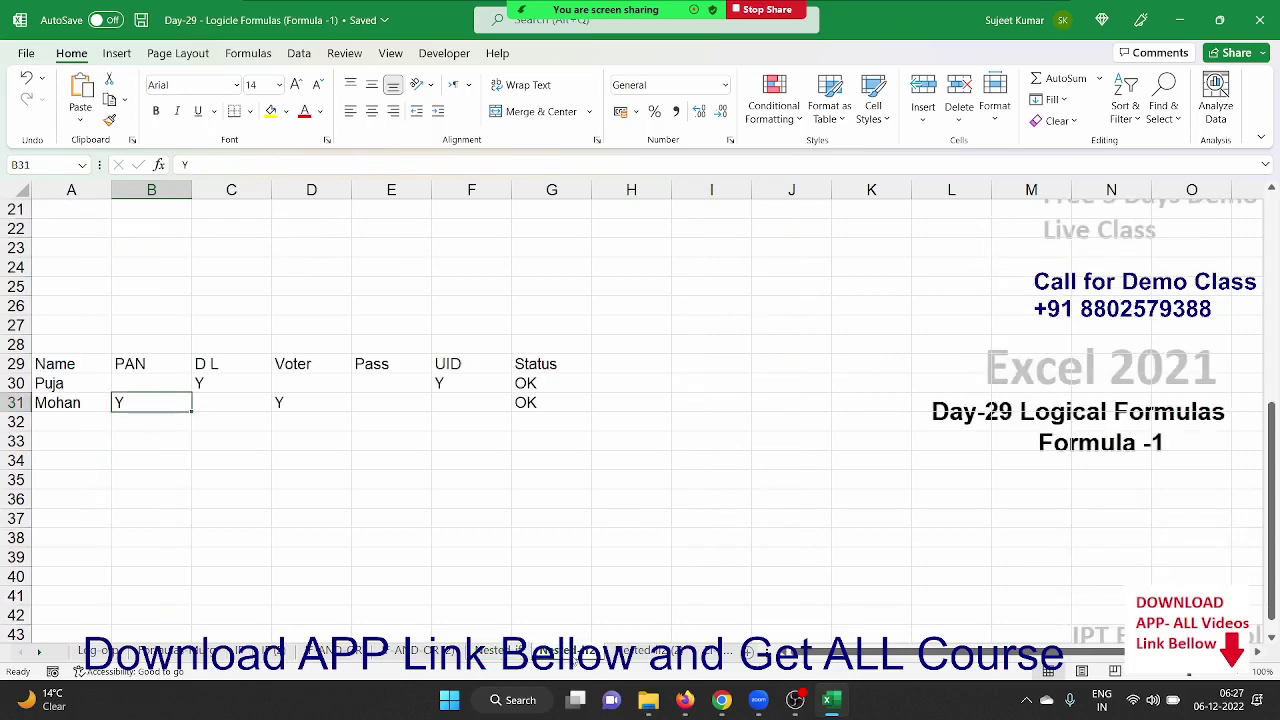
{"action": "scroll", "coordinate": [562, 621], "scroll_direction": "up", "scroll_amount": 5}
{"action": "scroll", "coordinate": [562, 621], "scroll_direction": "up", "scroll_amount": 2}
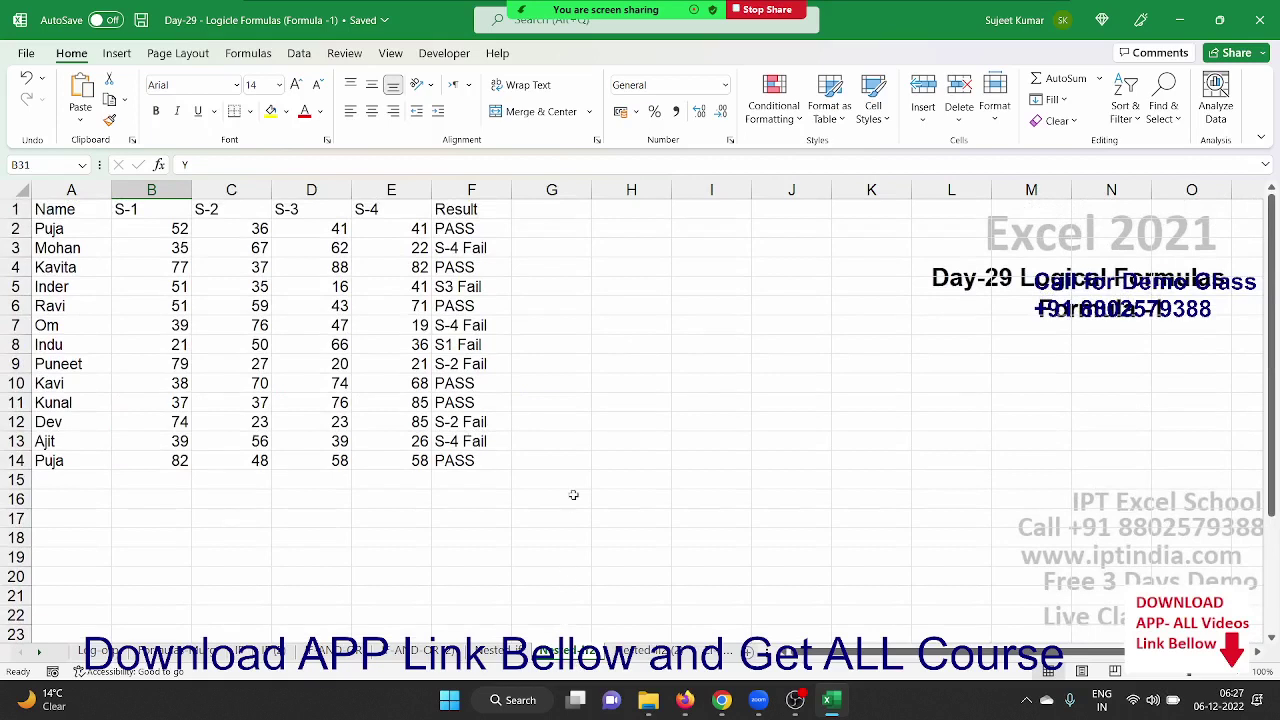
{"action": "left_click", "coordinate": [480, 234]}
{"action": "key", "text": "F2"}
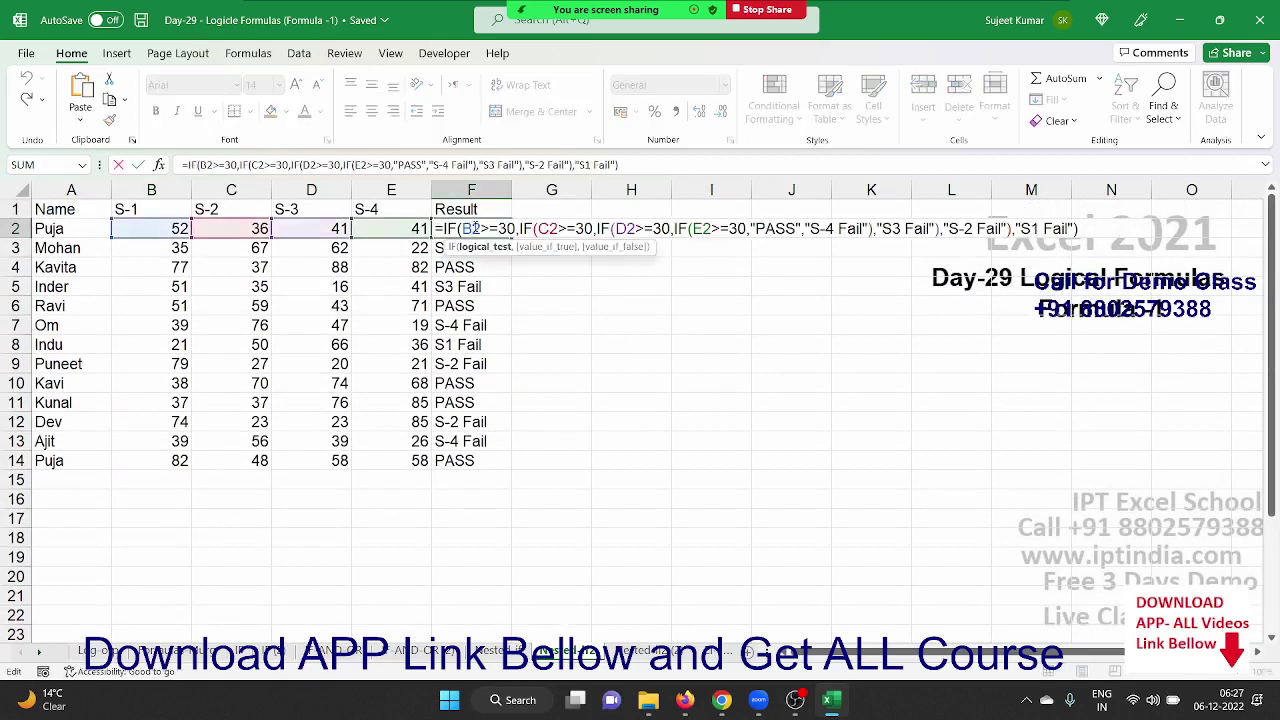
{"action": "key", "text": "Escape"}
Return to the Sales sheet and close Excel
{"action": "left_click", "coordinate": [500, 651]}
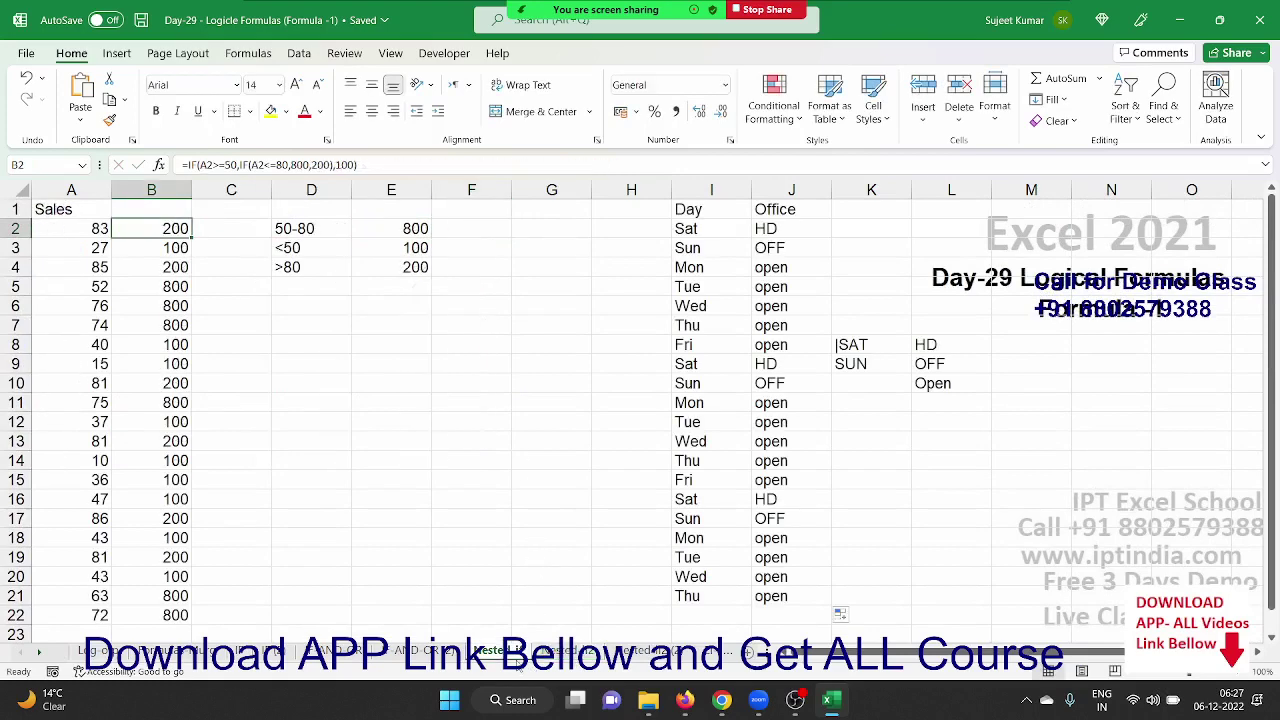
{"action": "left_click", "coordinate": [491, 456]}
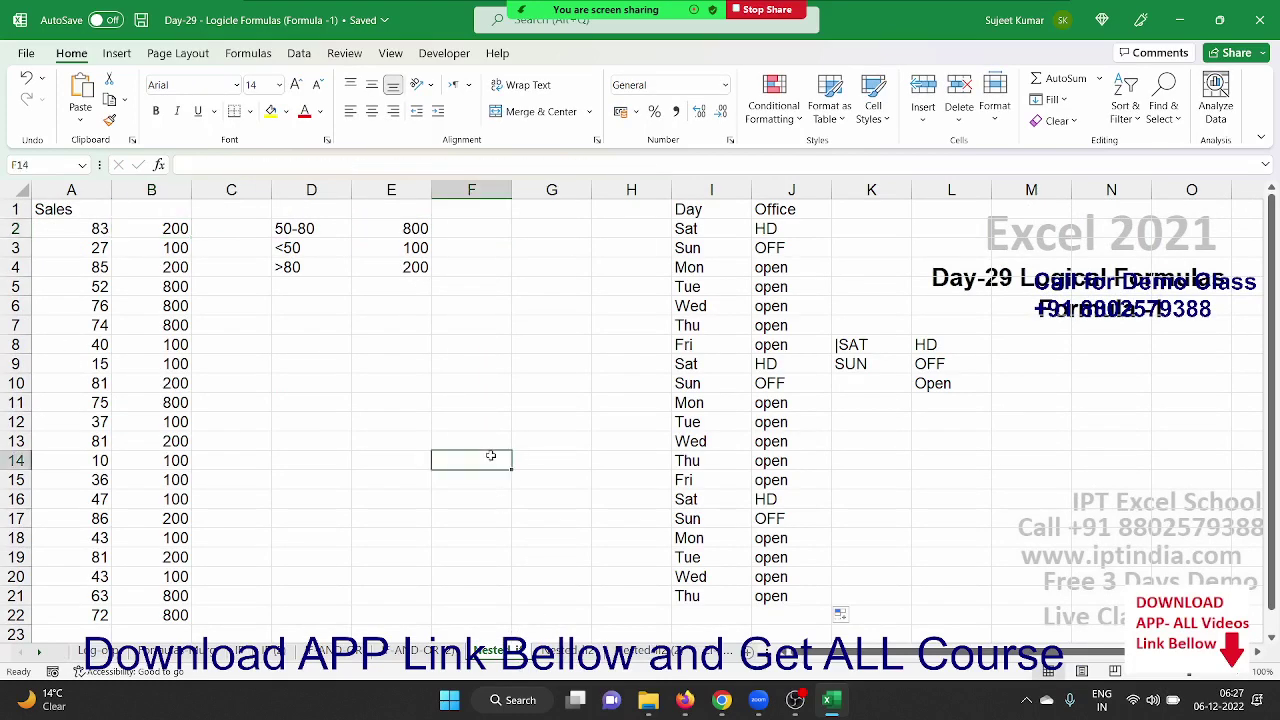
{"action": "left_click", "coordinate": [1259, 18]}
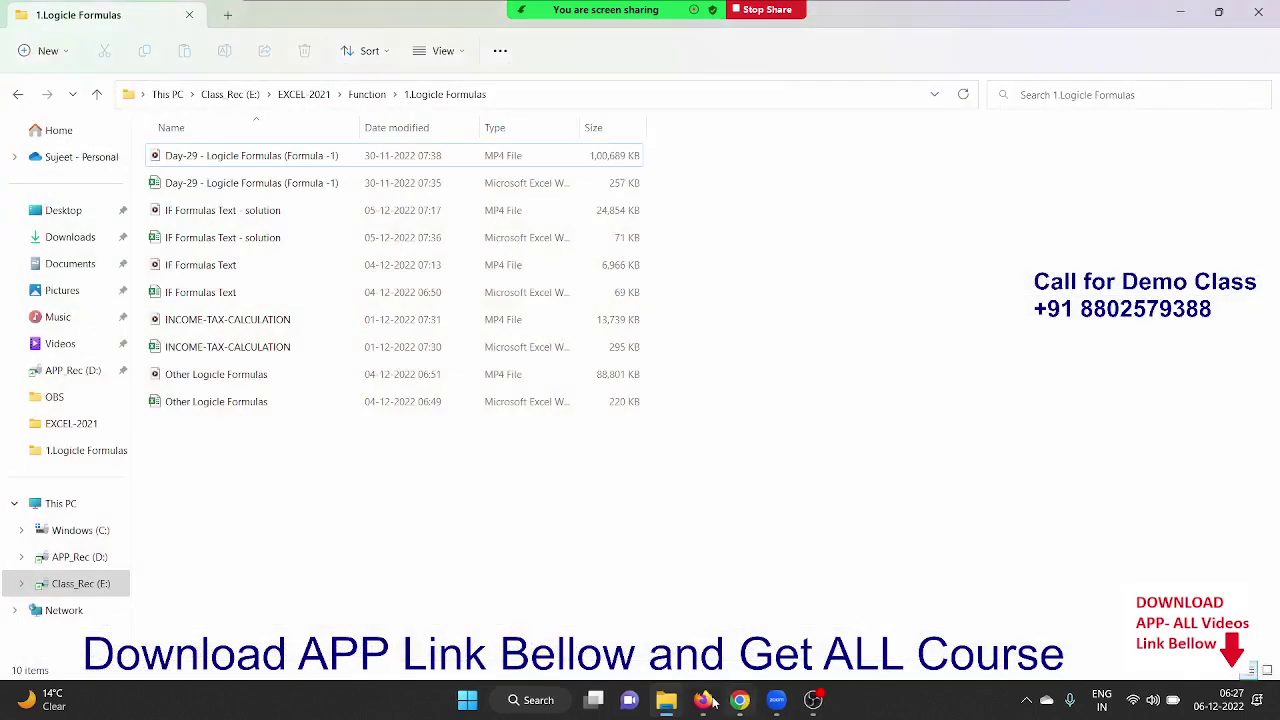